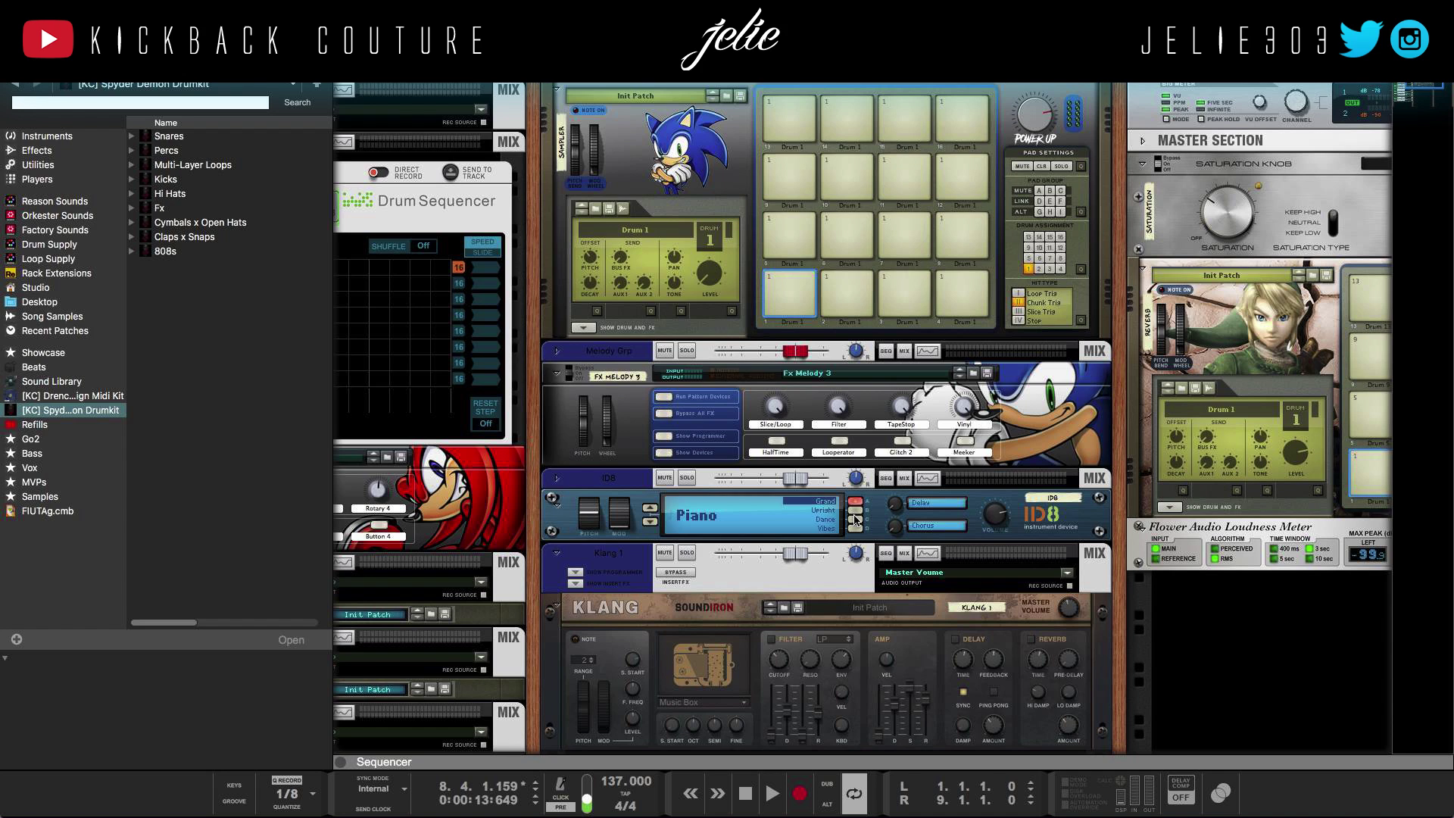
Step: Return the song position to the start of the song
scroll(855, 519, down, 1)
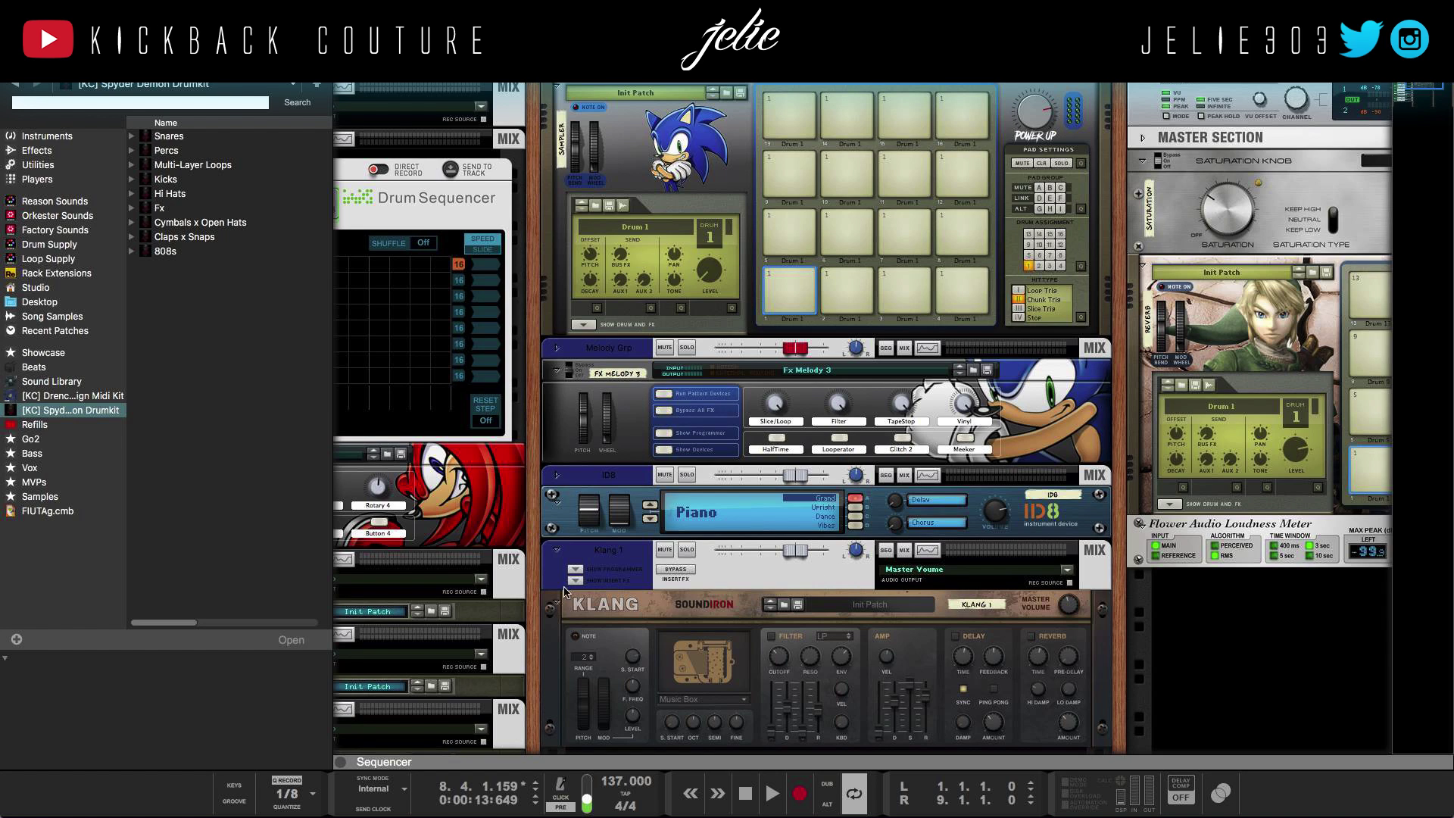
click(528, 598)
key(shift+Return)
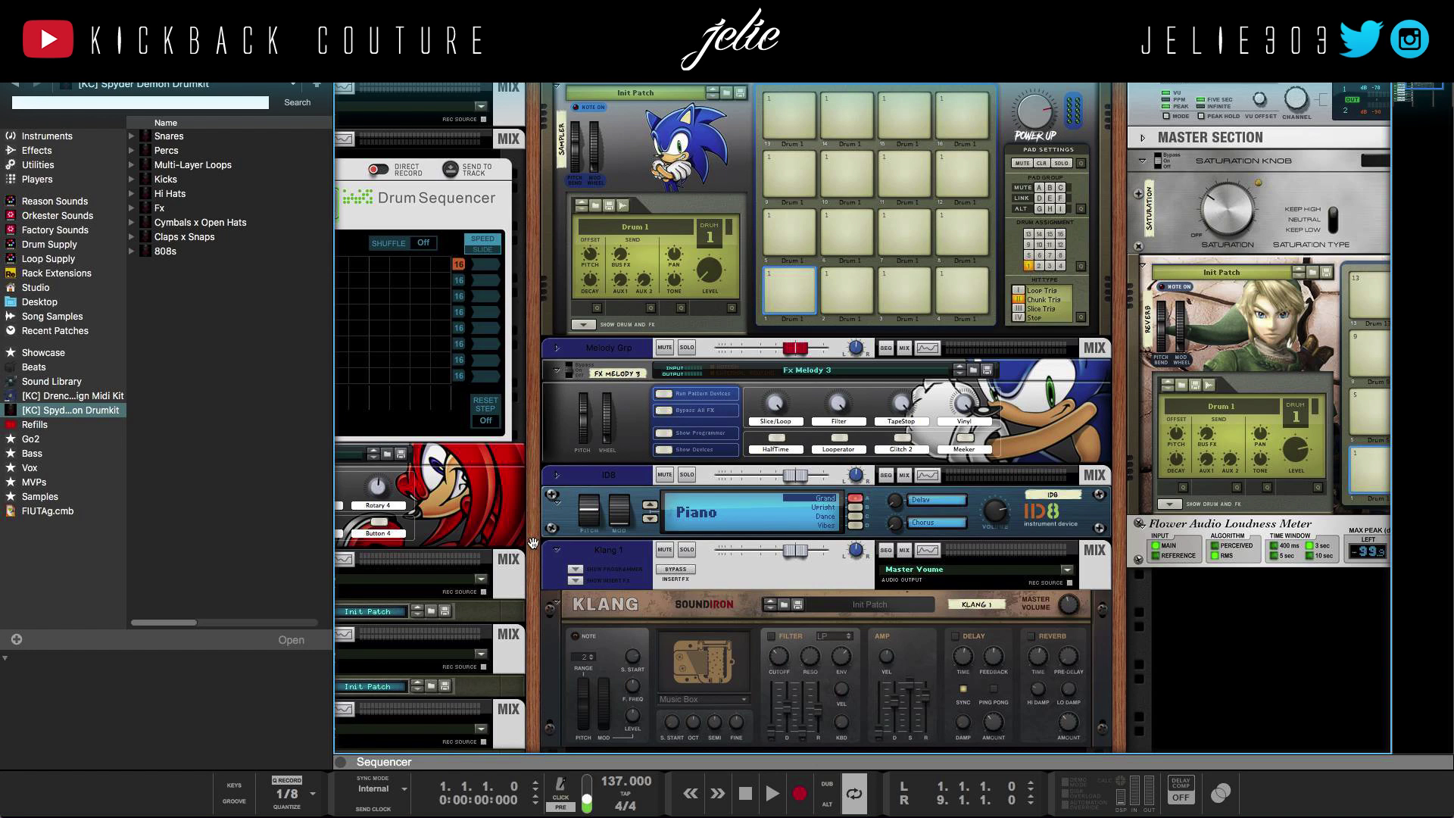
scroll(579, 515, down, 1)
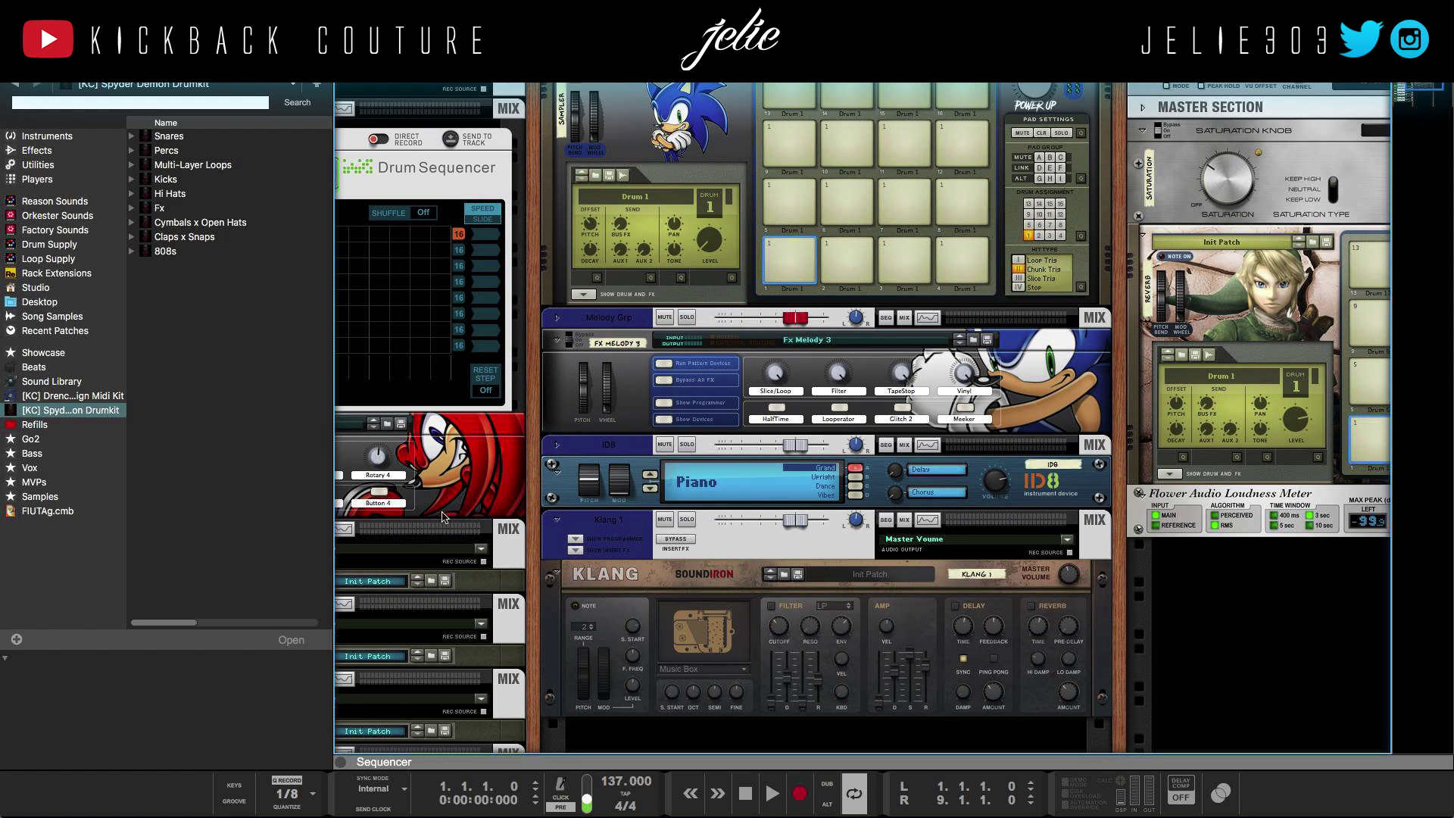
Step: Open the [KC] Drenched By Design Midi Kit folder, reverse its name sorting, and import Tap In 137bpm.mid into the song
click(112, 397)
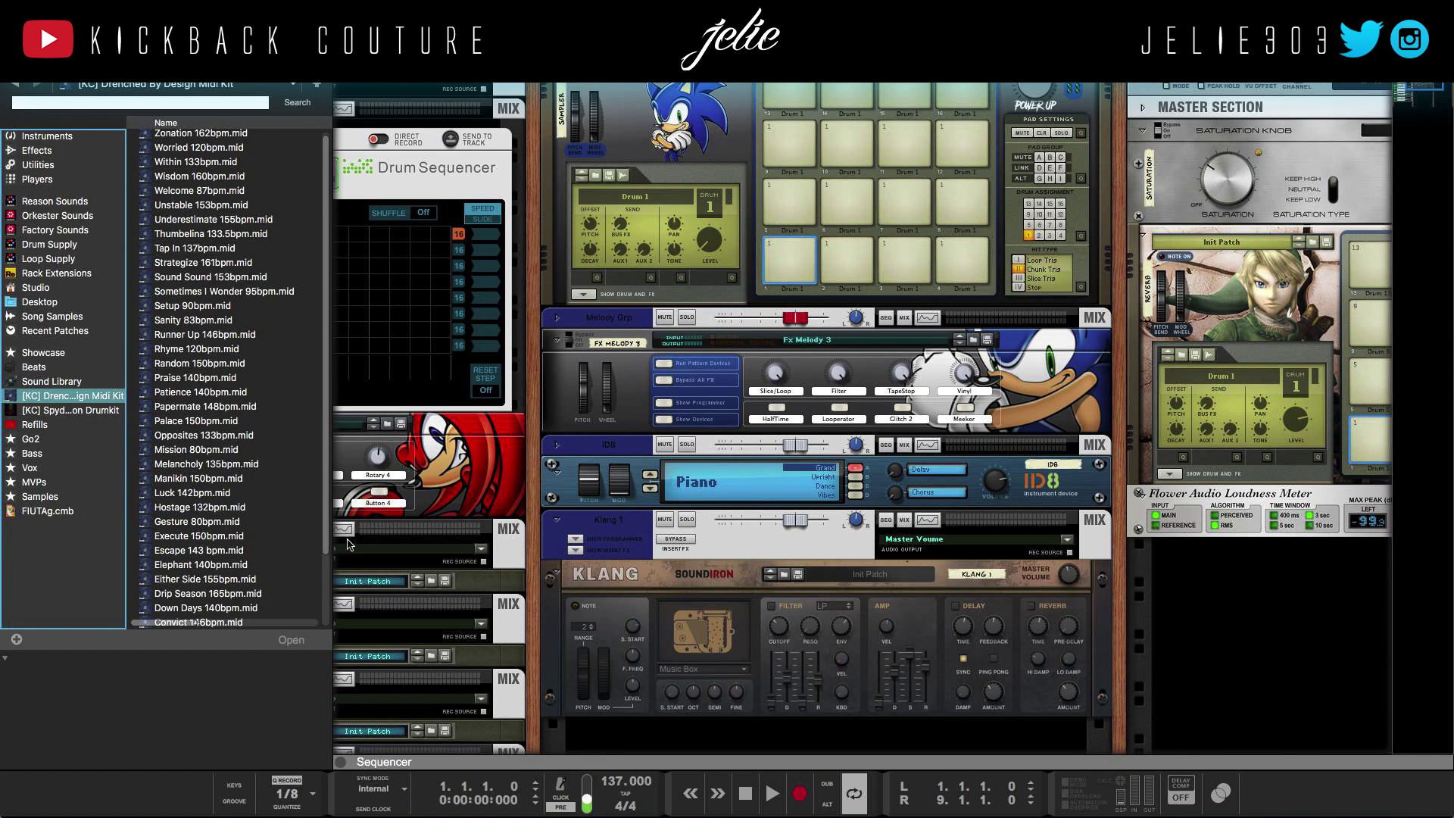
scroll(191, 465, down, 2)
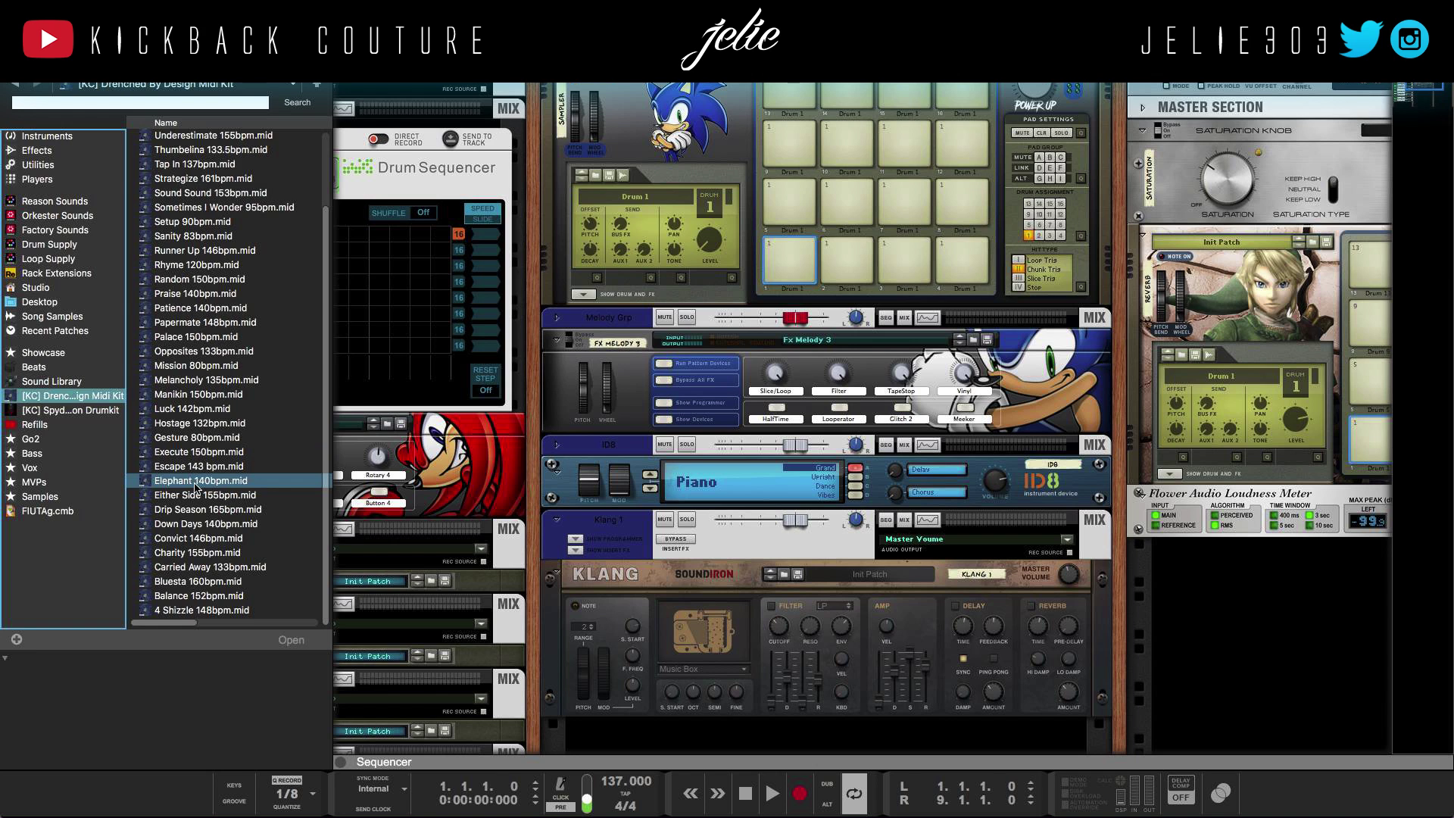
scroll(201, 489, up, 2)
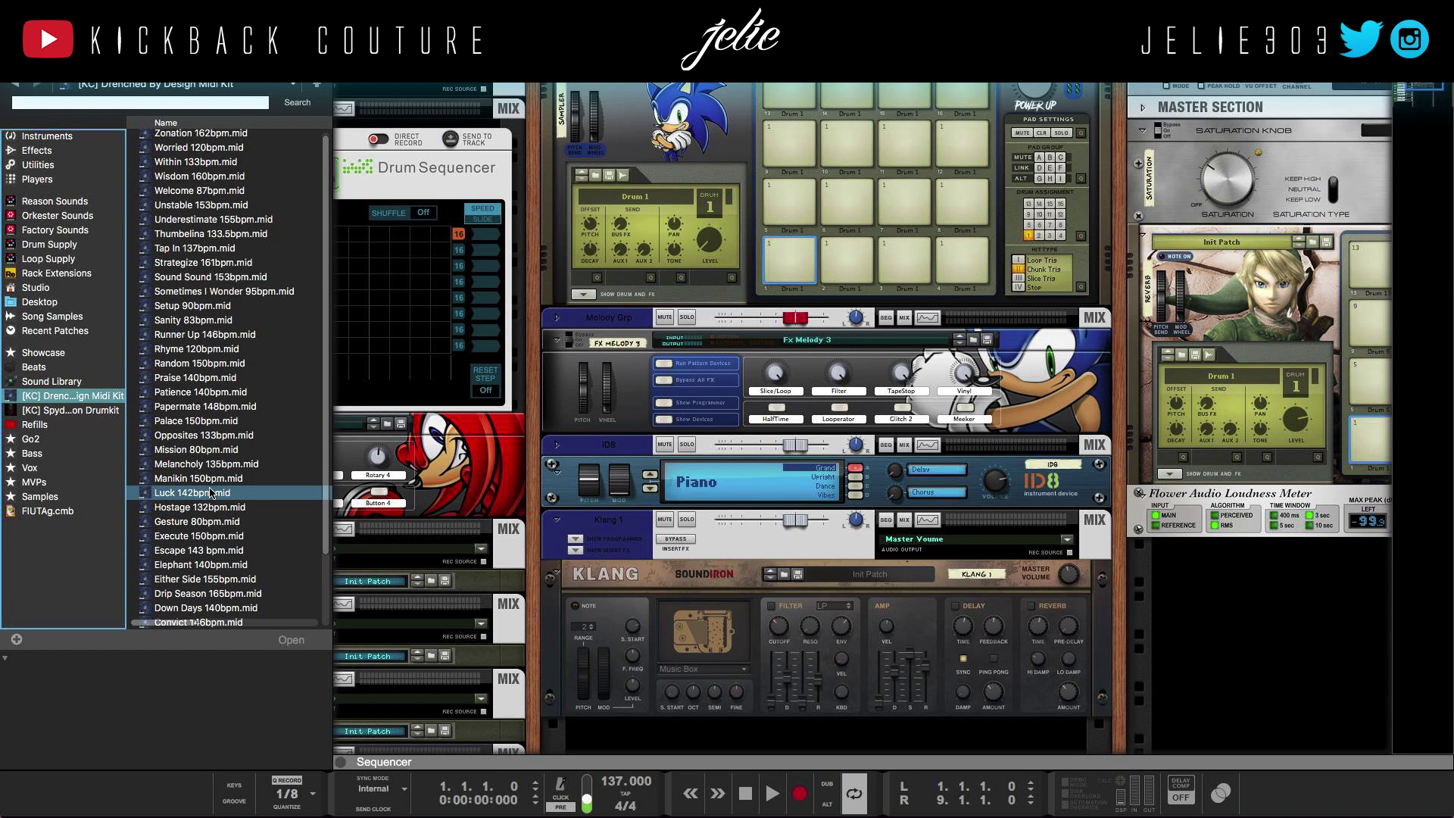
scroll(219, 523, down, 2)
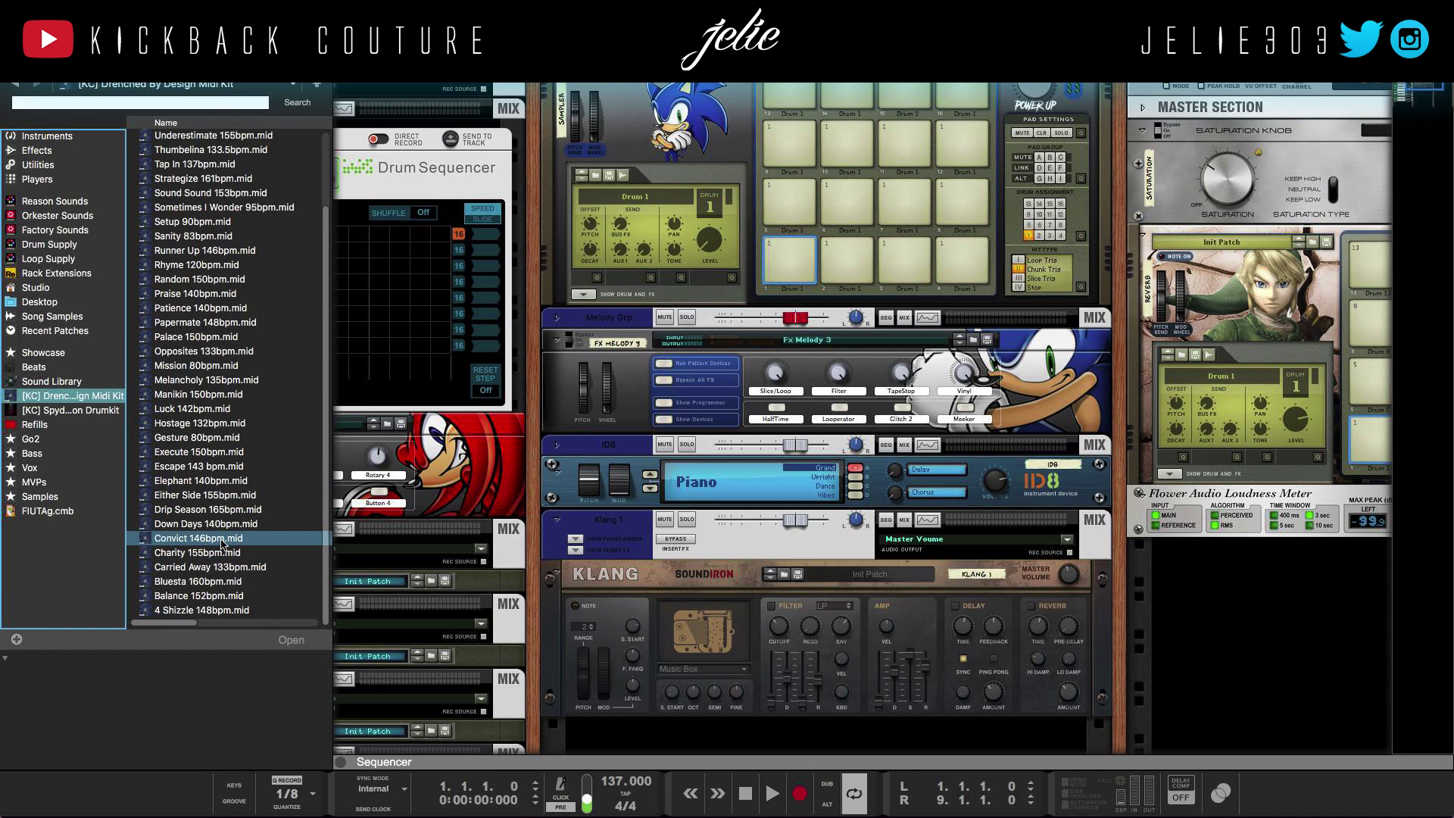
click(191, 124)
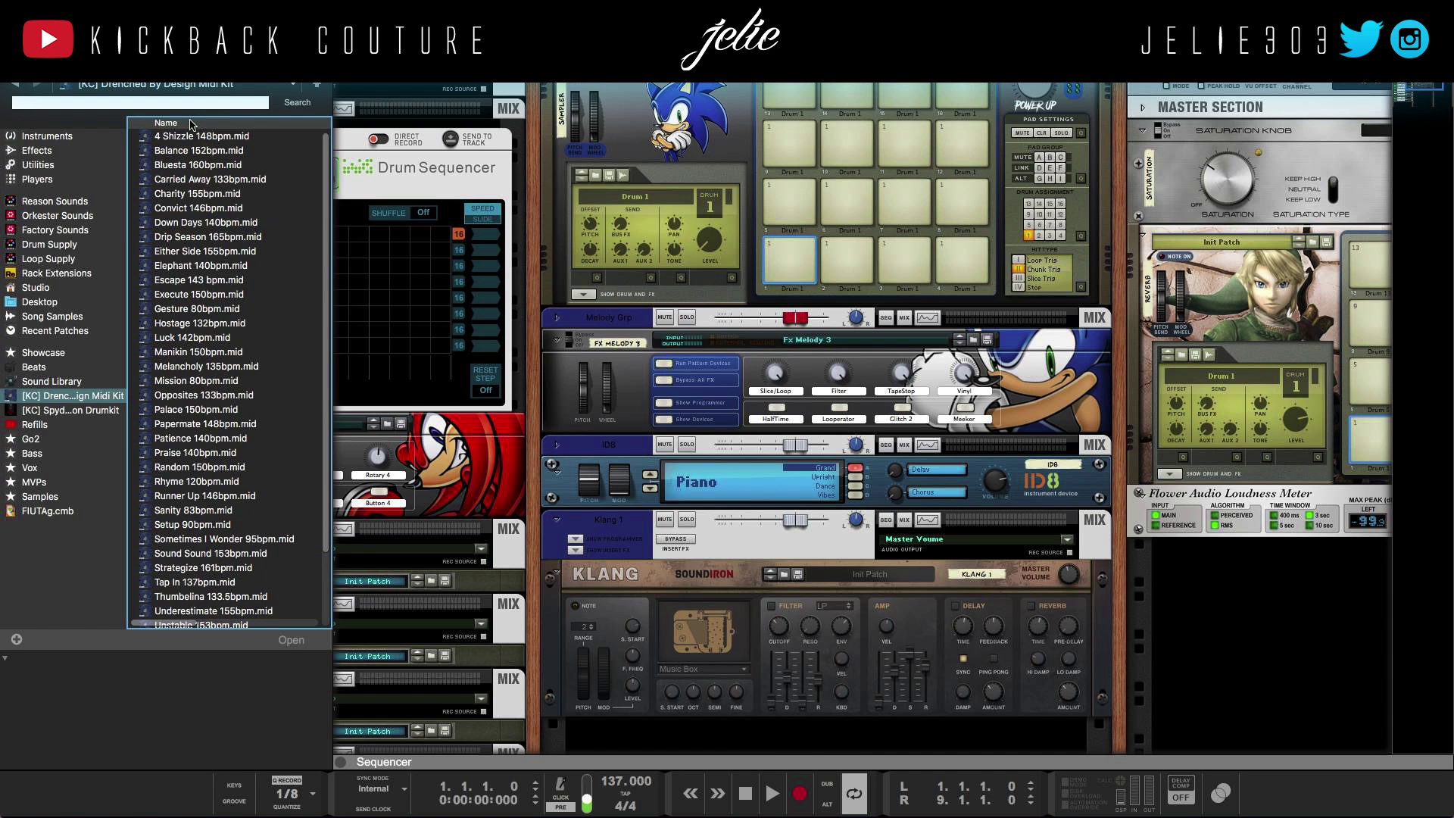
scroll(220, 454, down, 2)
double_click(195, 494)
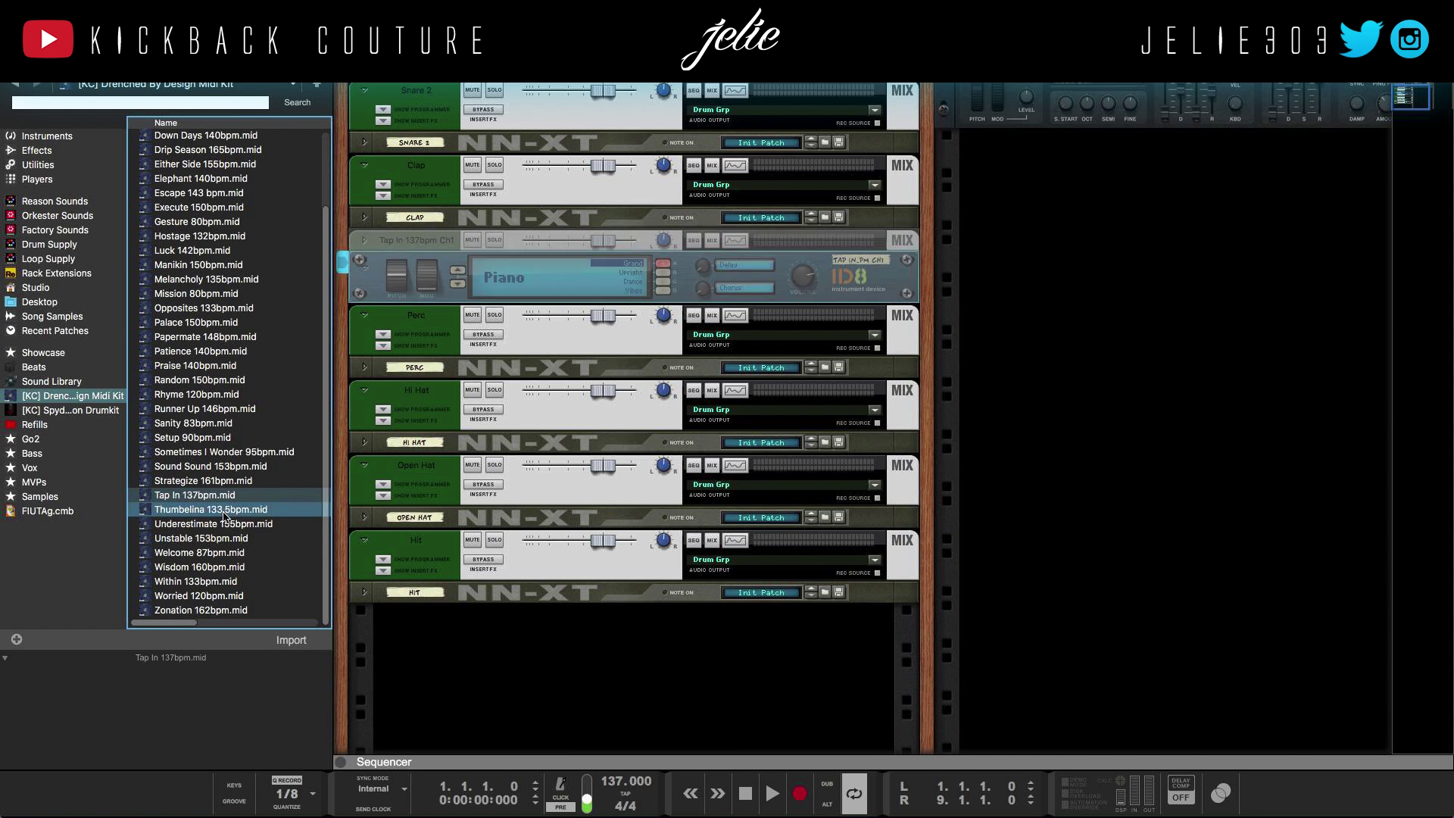
Step: Hide the browser, expand the sequencer, and move the imported Tap In MIDI clip onto the Klang 1 track at bar 1
key(F3)
scroll(621, 663, up, 5)
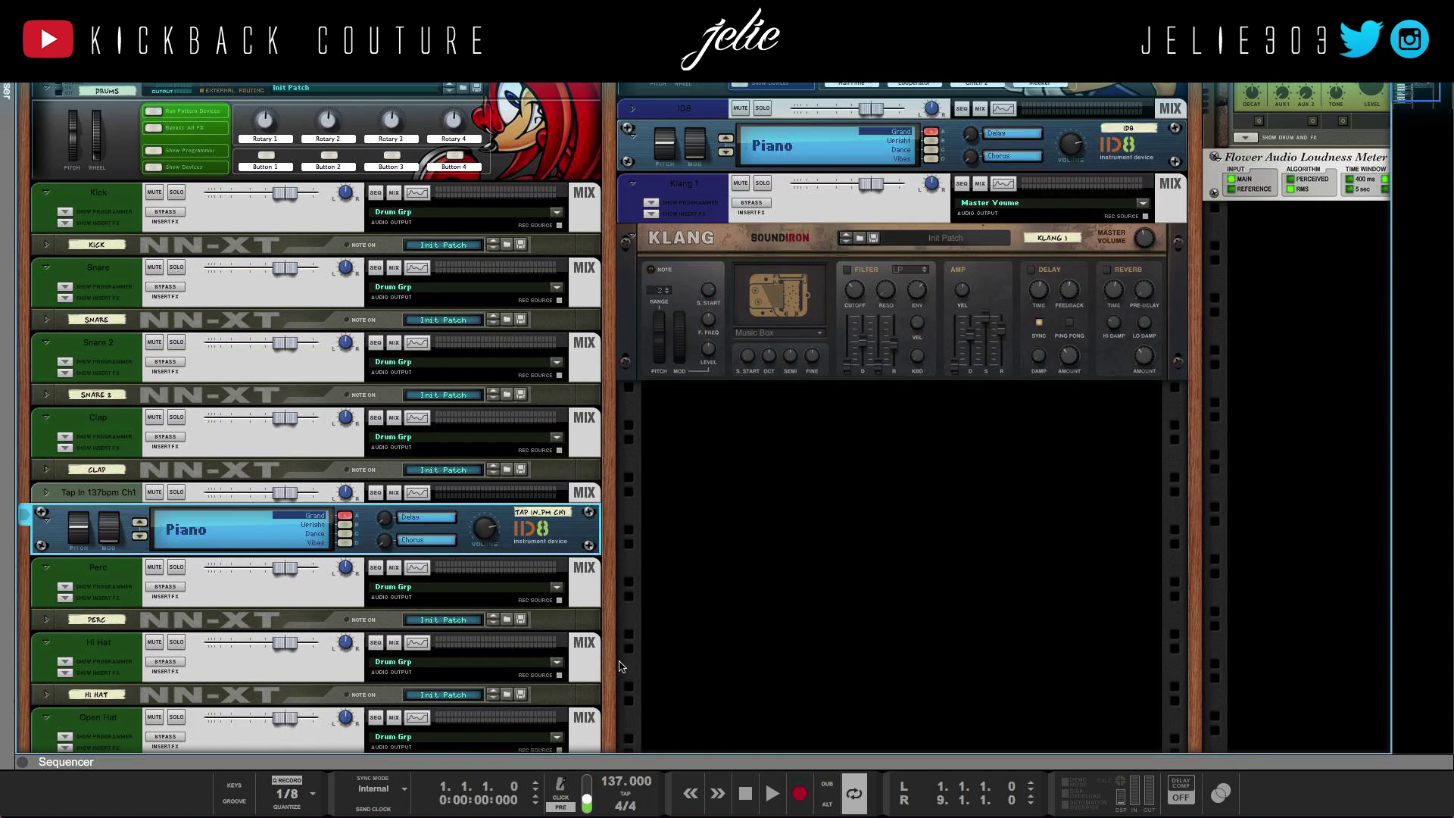
drag(607, 762, 569, 129)
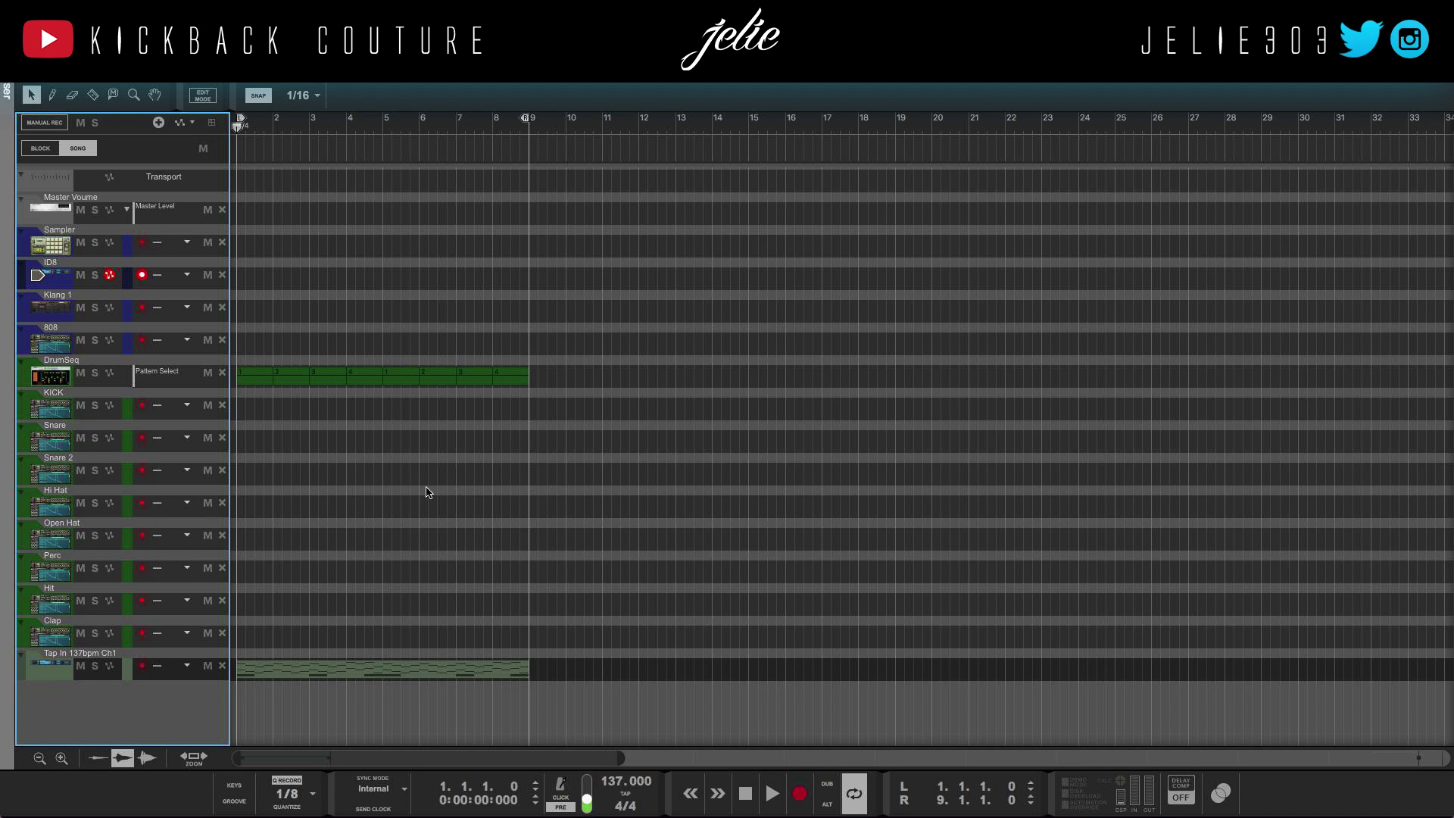
drag(341, 670, 207, 297)
Step: Delete the empty Tap In 137bpm Ch1 track together with its device
click(43, 668)
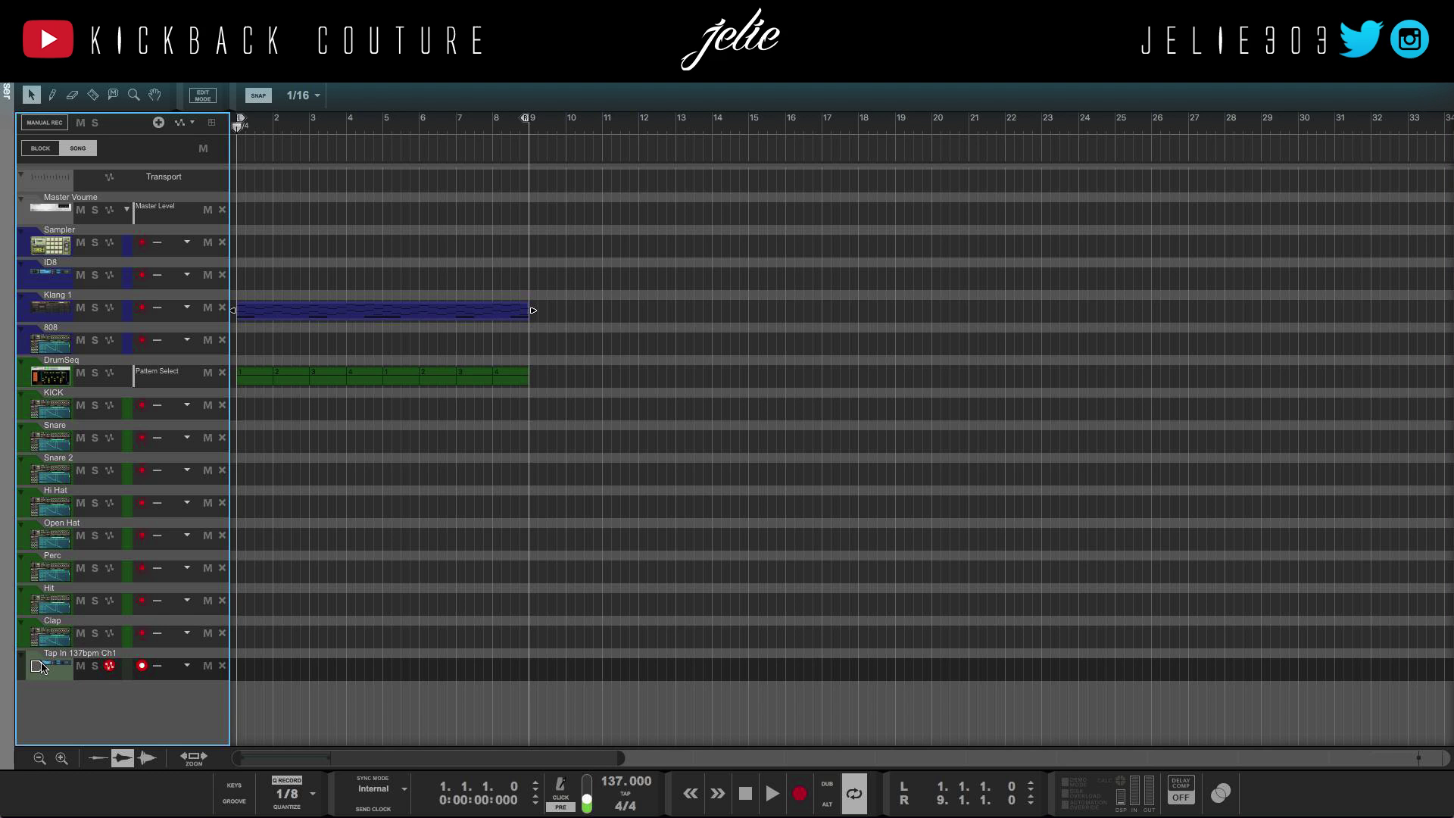
key(Delete)
click(859, 279)
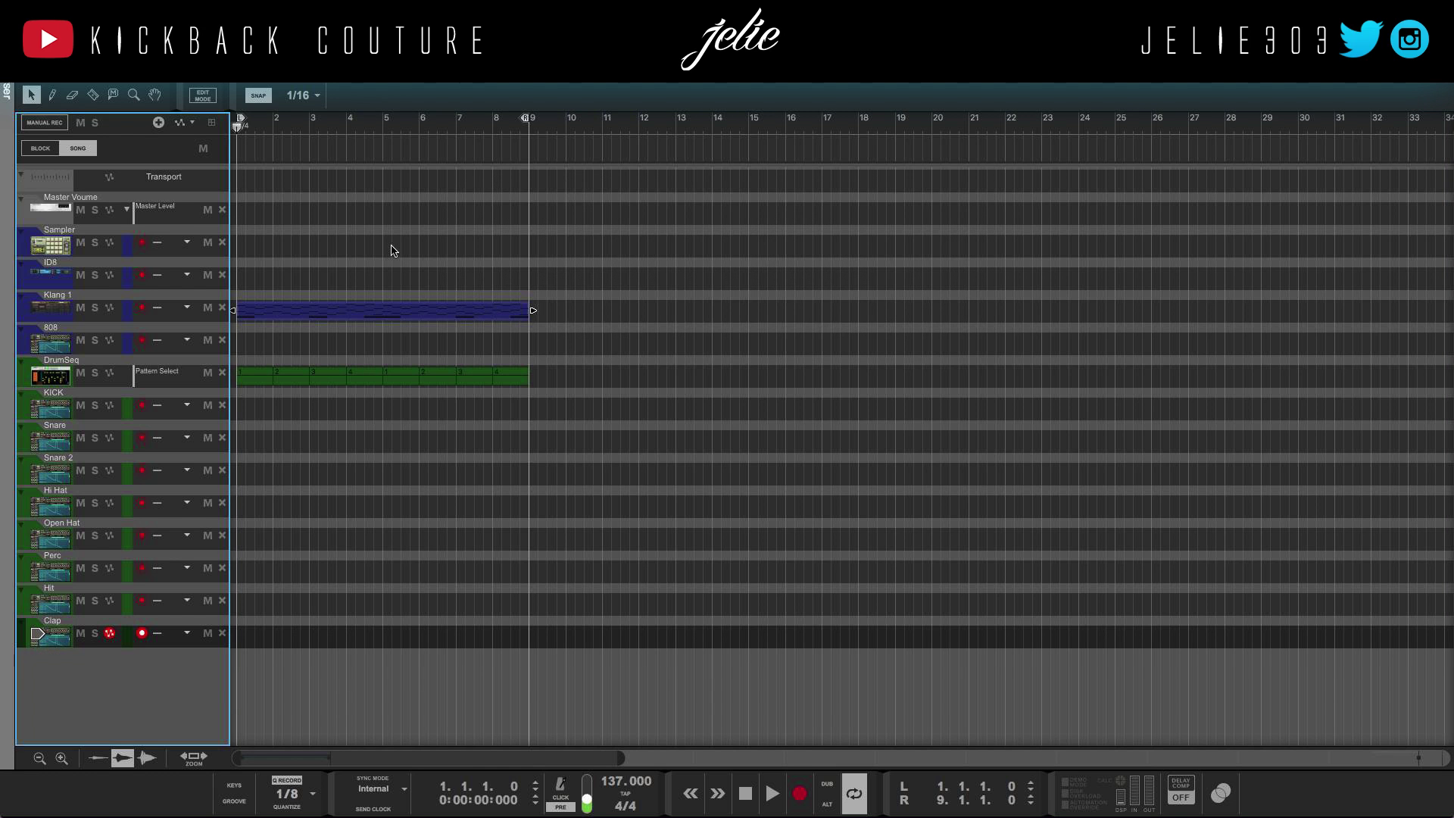
click(393, 250)
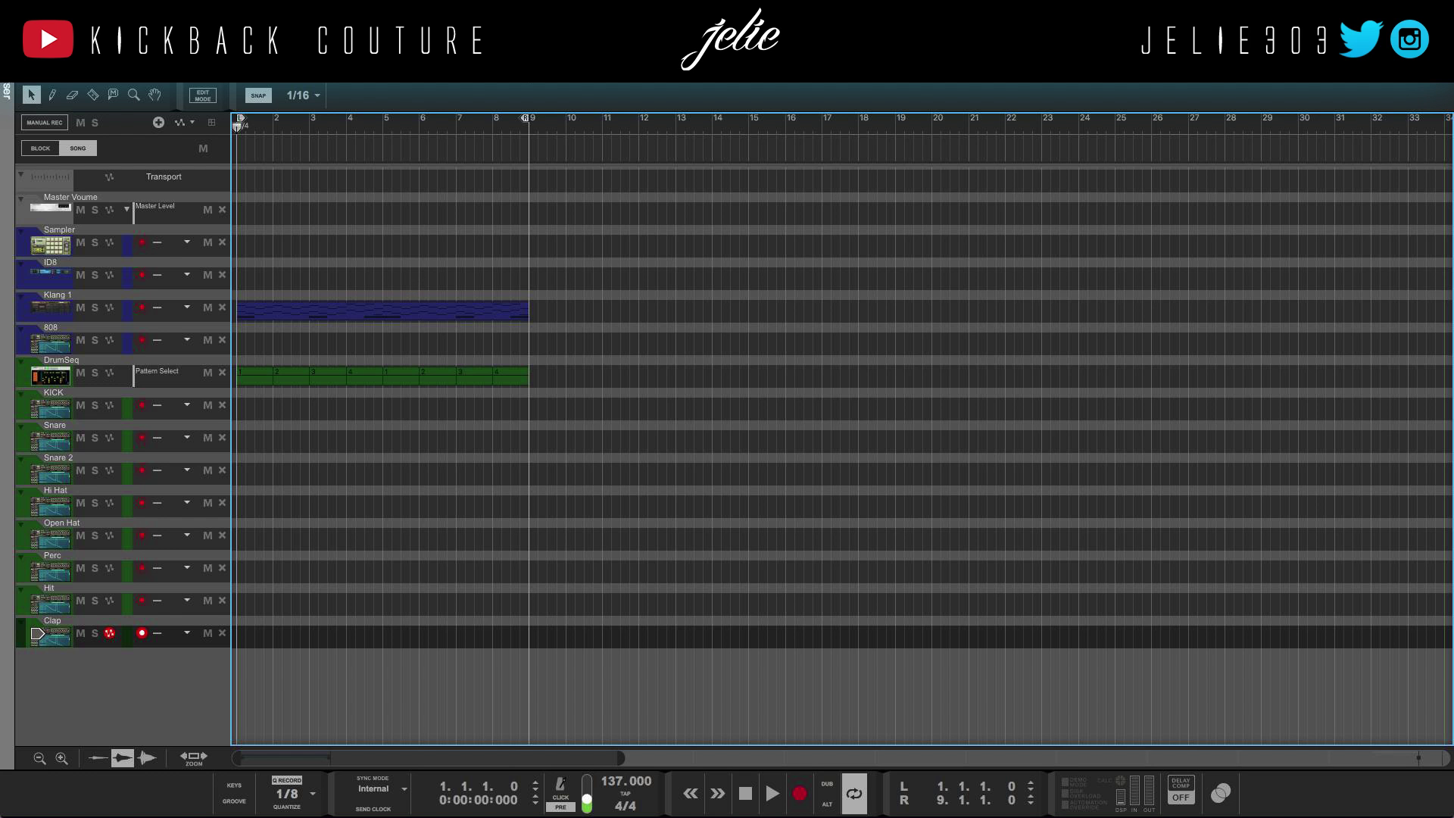
Step: Start playback of the melody in the rack and set the Klang device's master volume to about -13.4 dB
key(Tab)
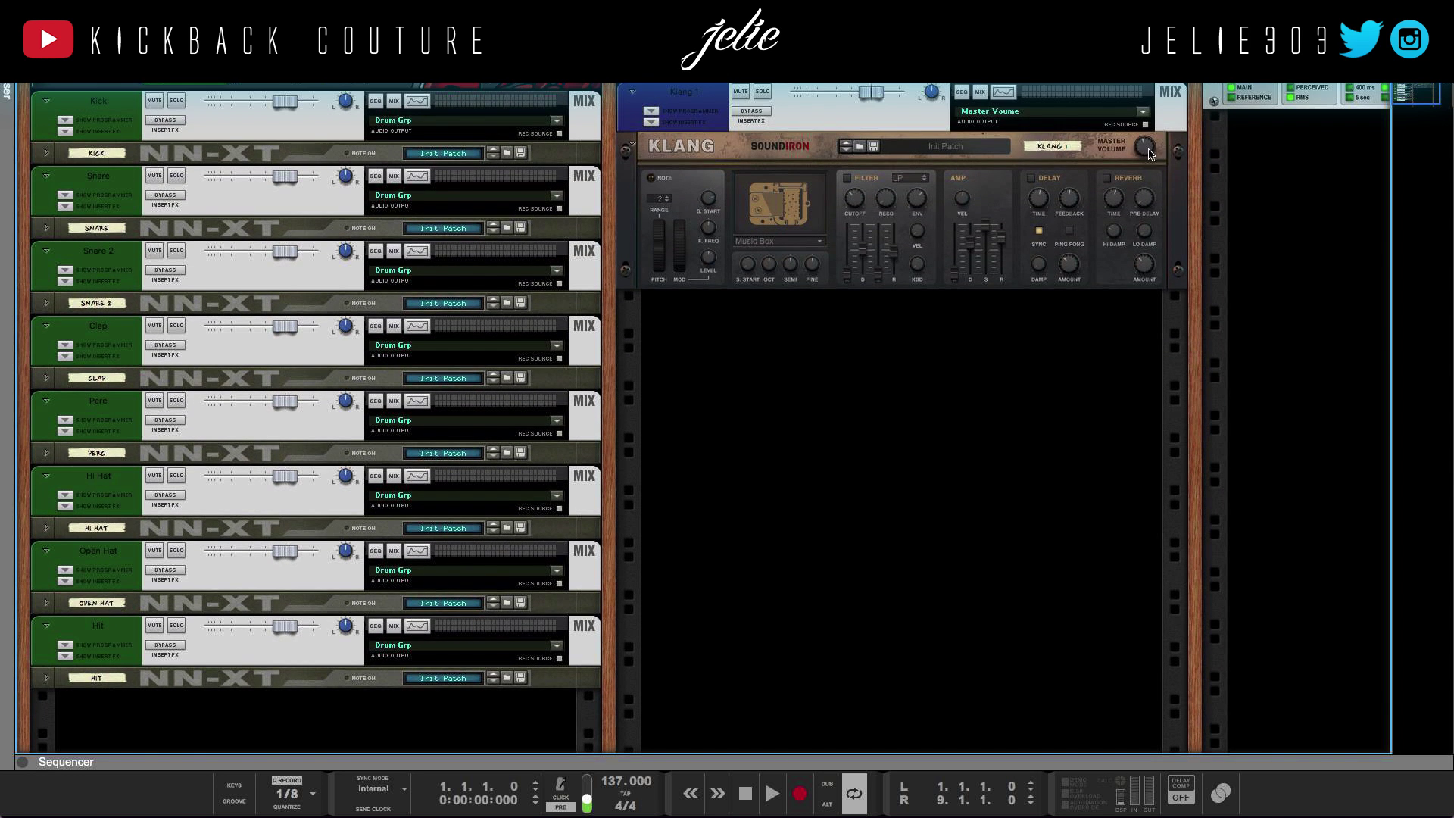
click(1148, 152)
key(space)
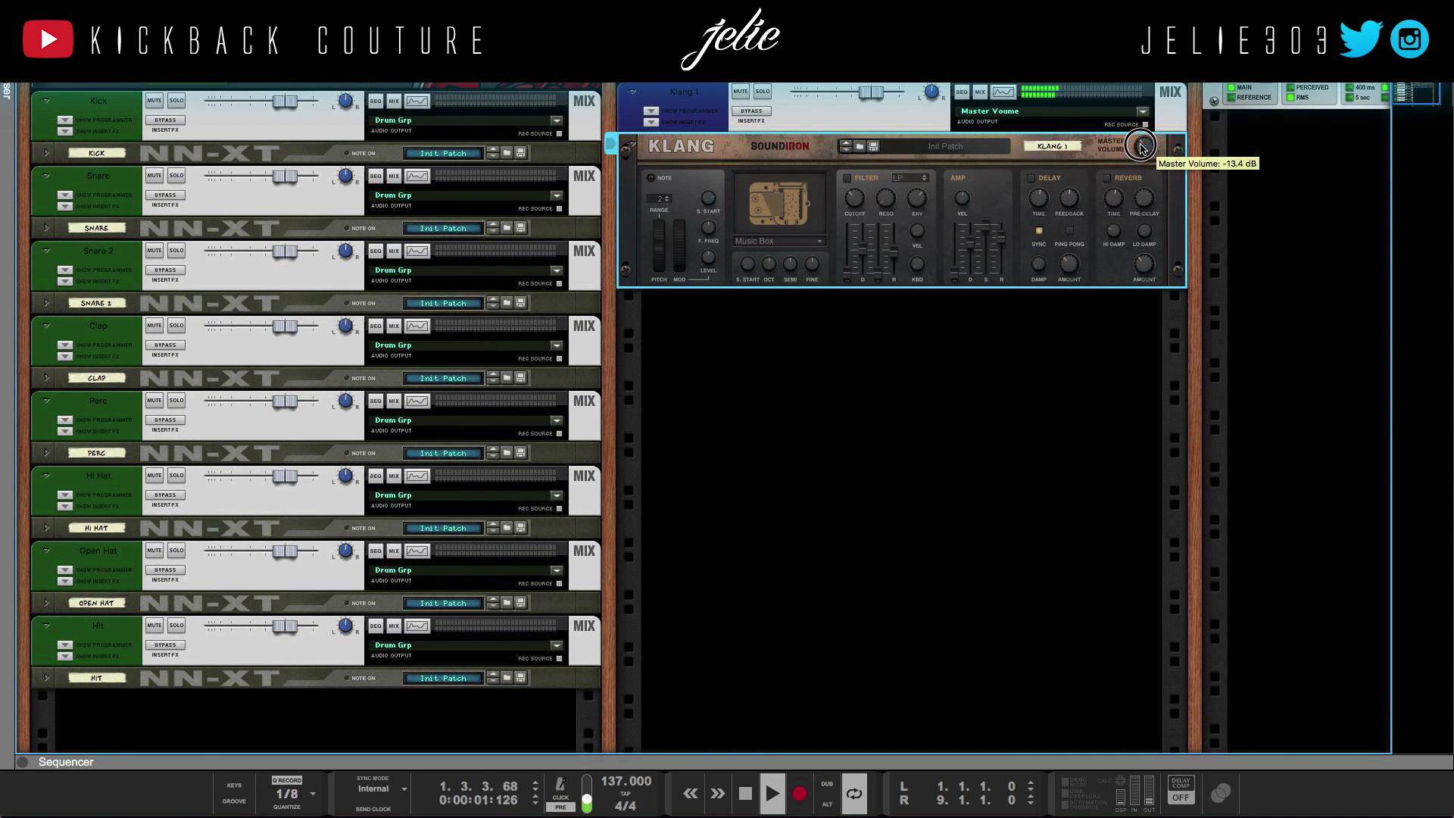
Step: Listen to the eight-bar Klang music box melody, return to the sequencer, and stop playback
scroll(608, 277, up, 3)
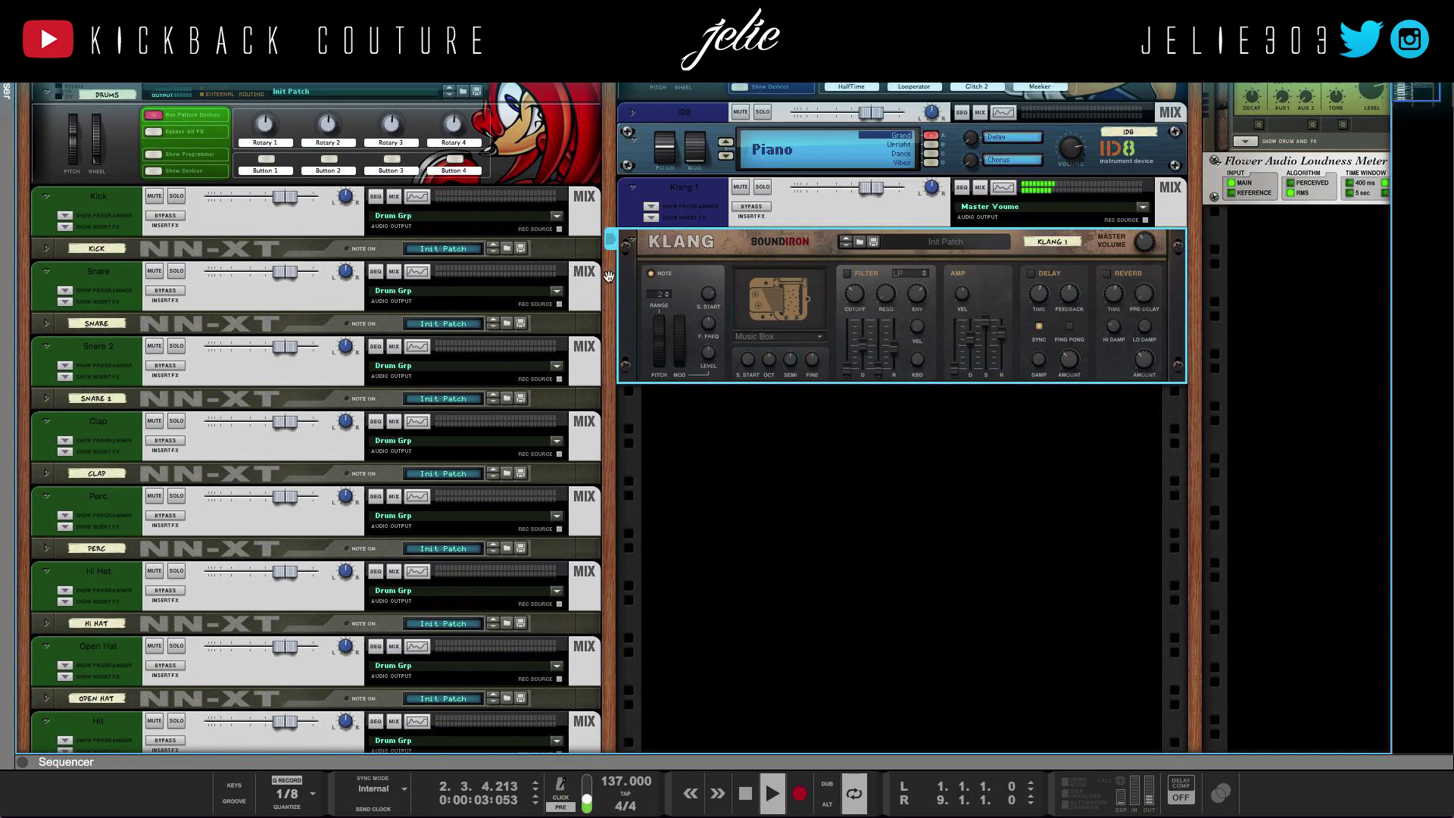
scroll(609, 276, up, 3)
scroll(609, 276, right, 5)
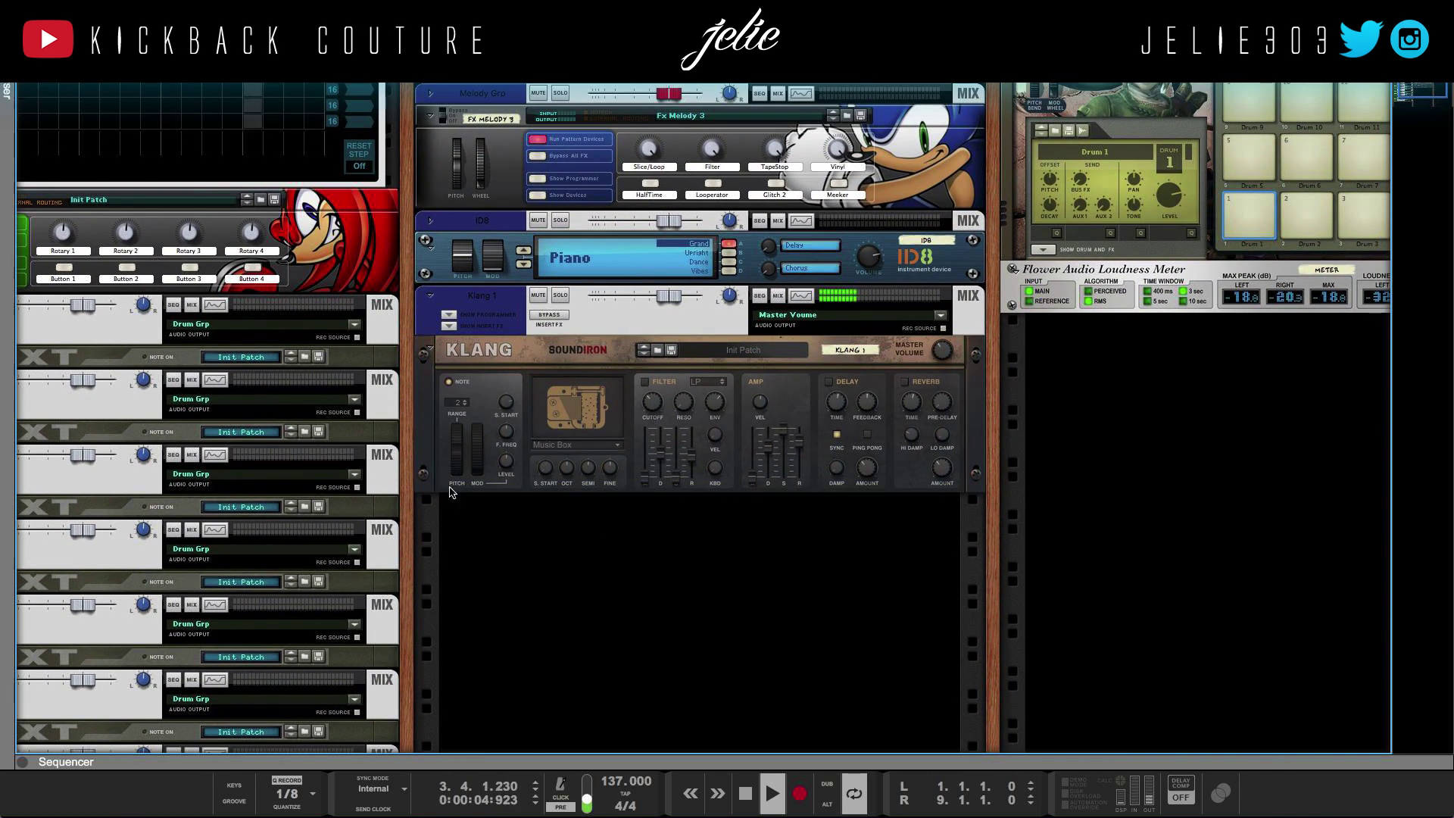
click(397, 487)
click(409, 486)
scroll(470, 515, right, 1)
scroll(470, 515, down, 1)
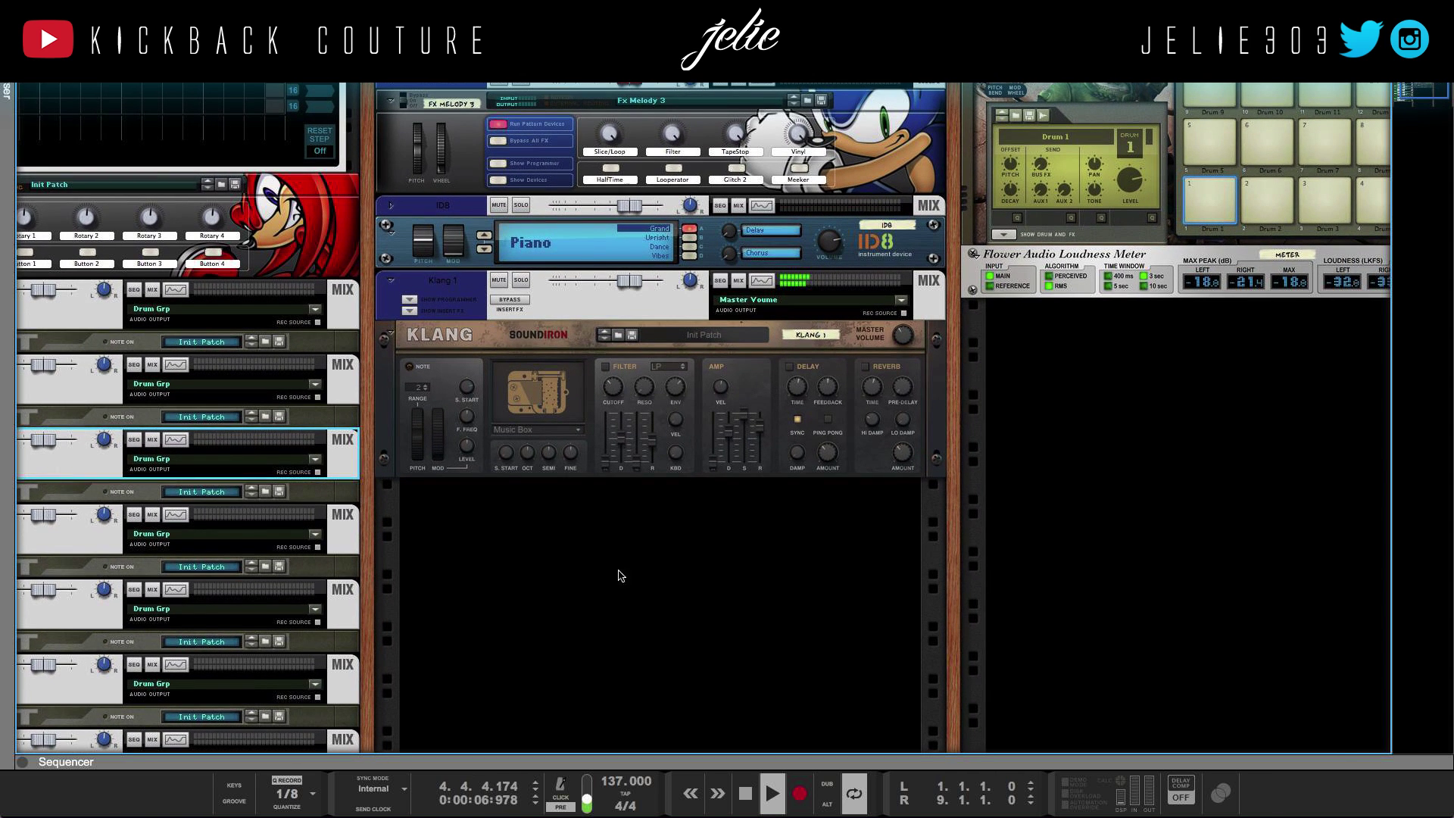
click(640, 577)
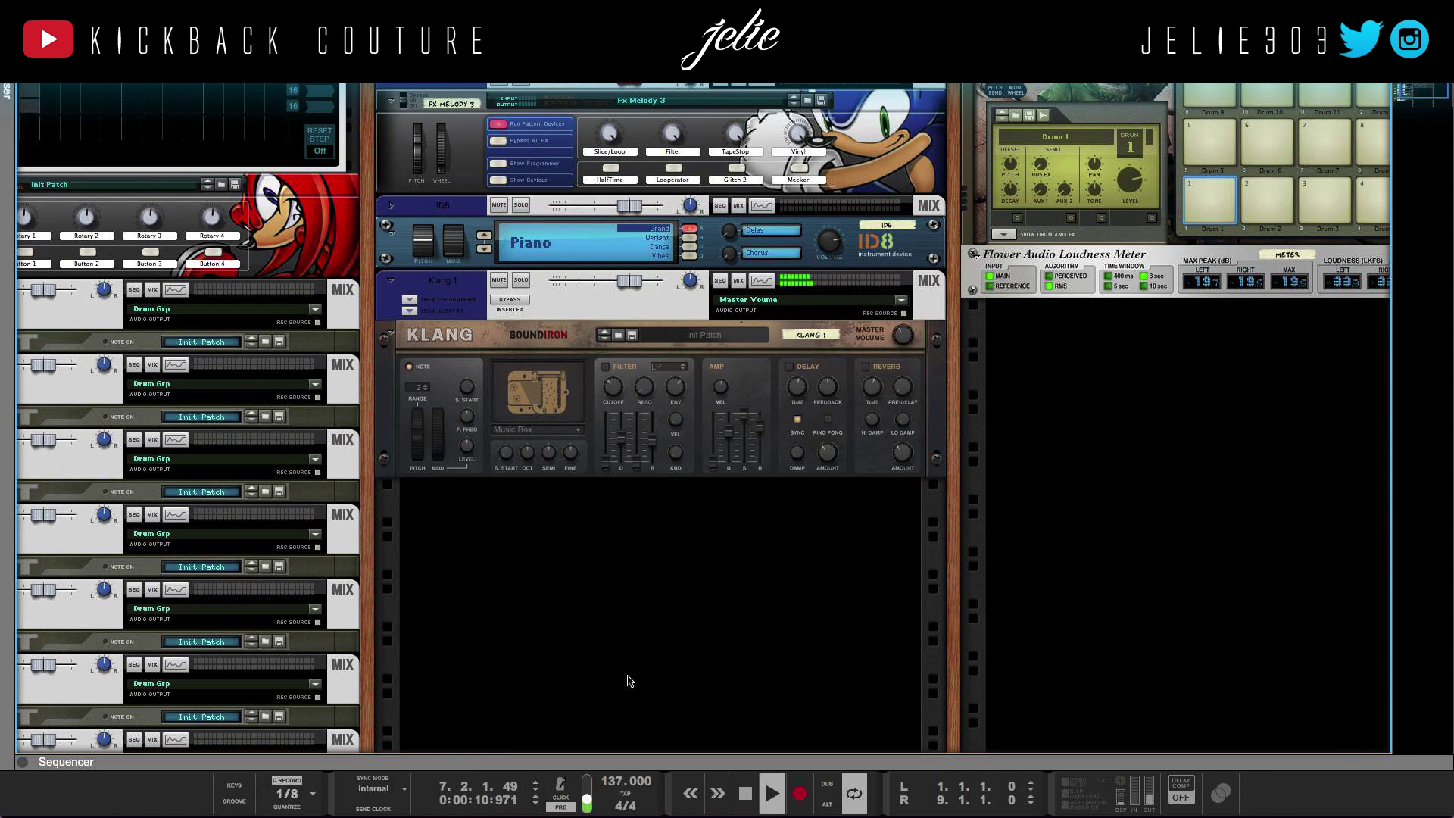
key(F7)
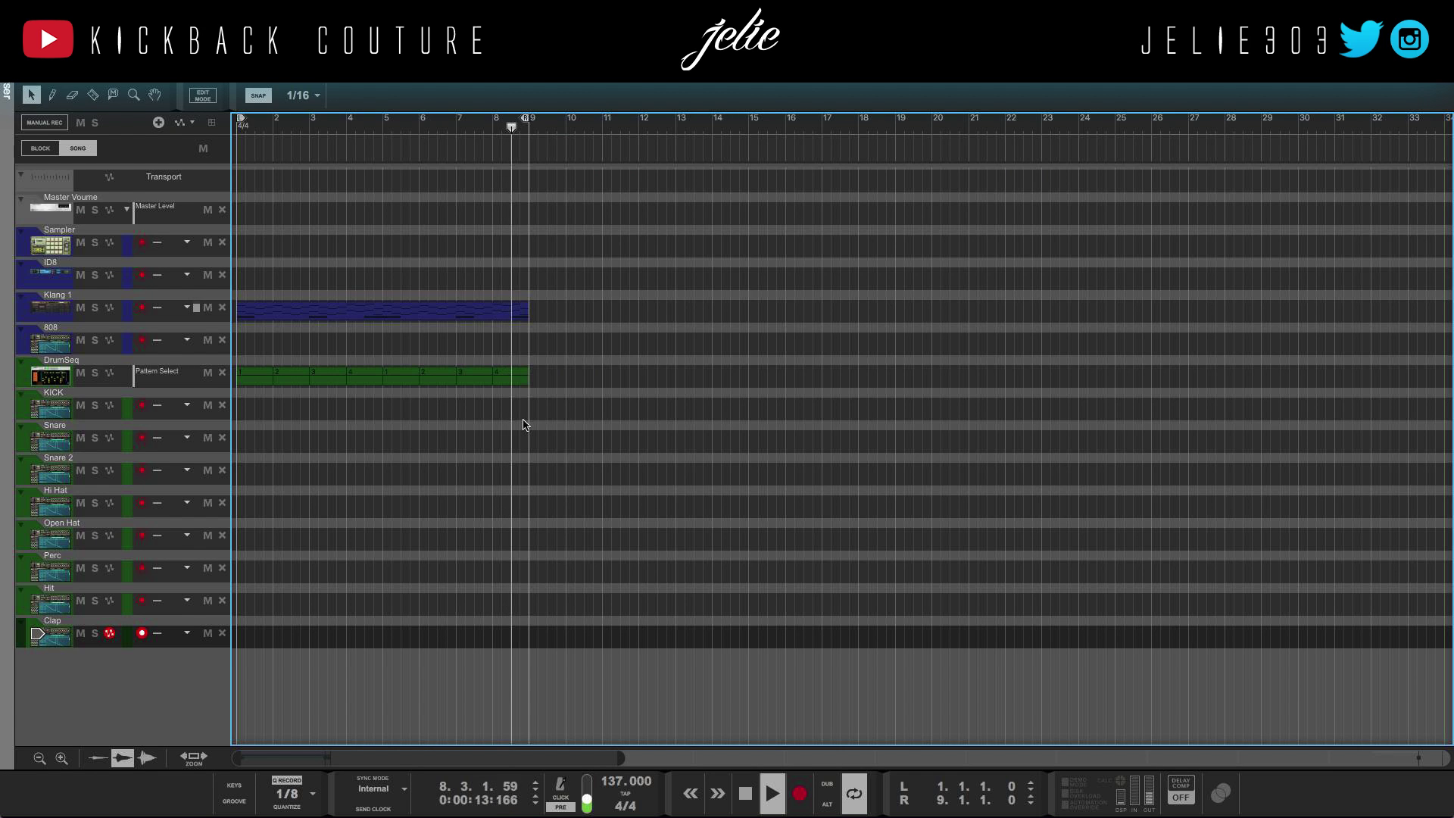
key(space)
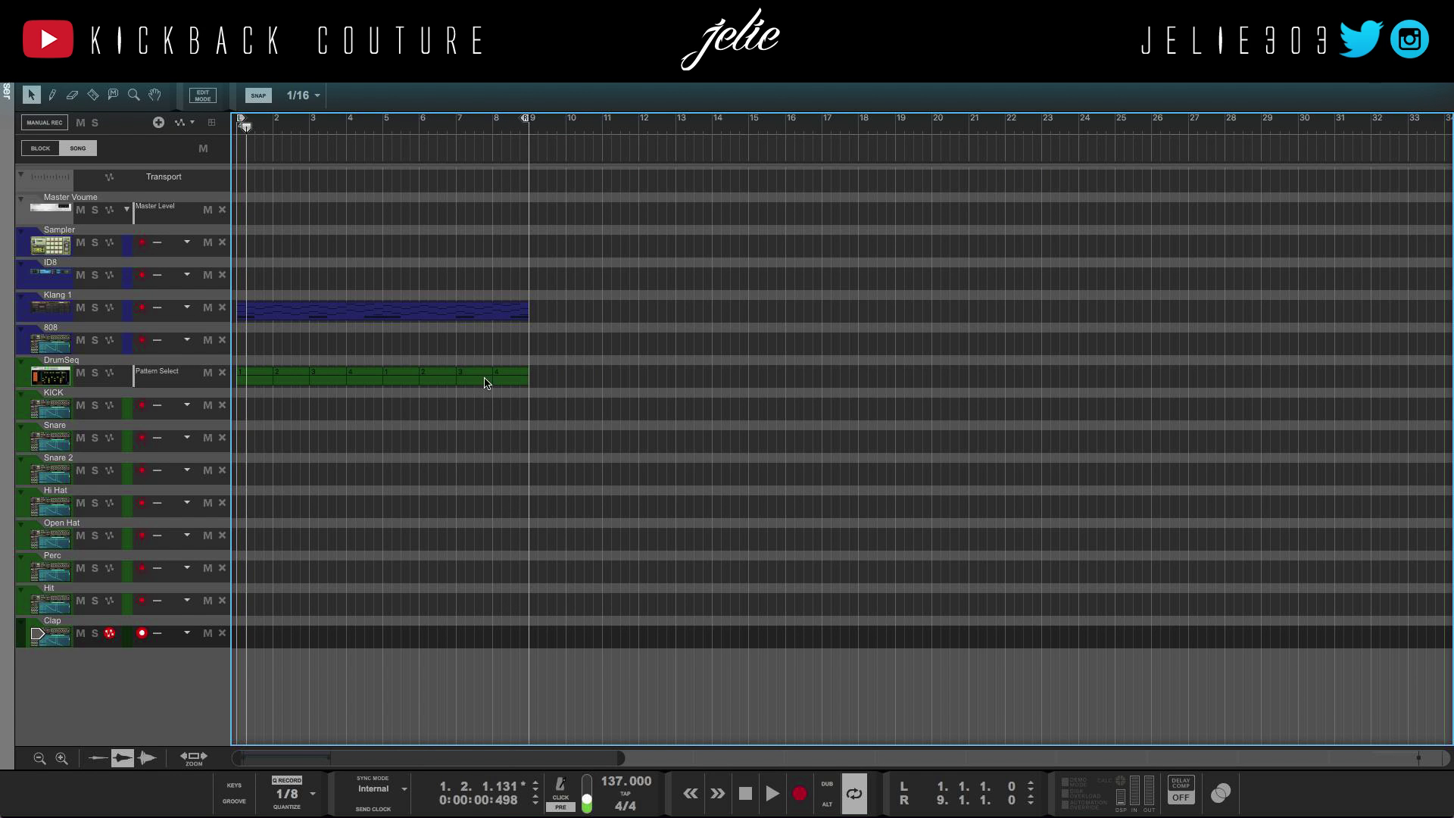
Step: Set the left loop locator to the start of bar 8 so the loop covers only the last bar
right_click(489, 120)
click(489, 120)
right_click(489, 120)
click(493, 126)
alt+click(496, 126)
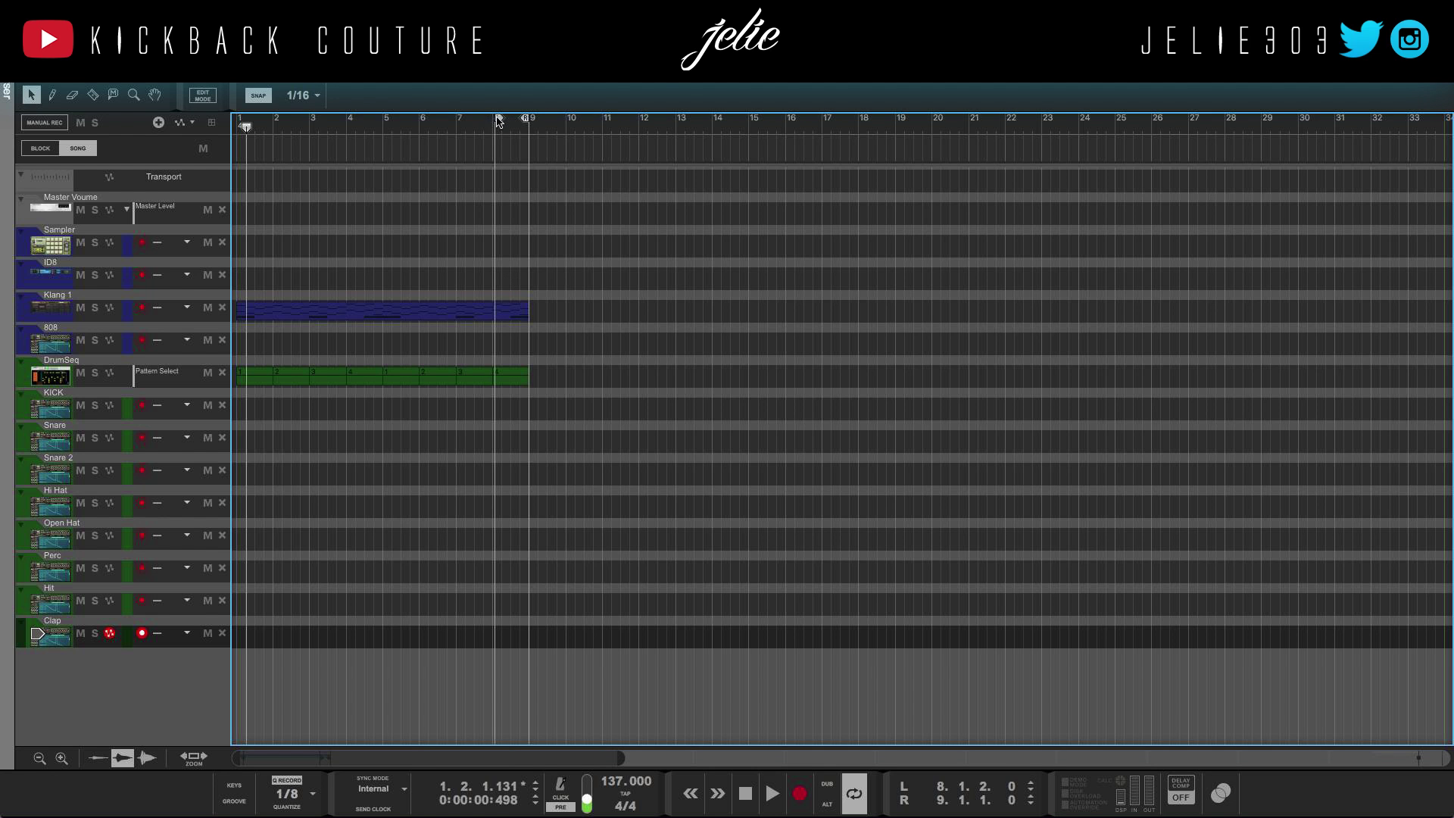
drag(498, 123, 494, 121)
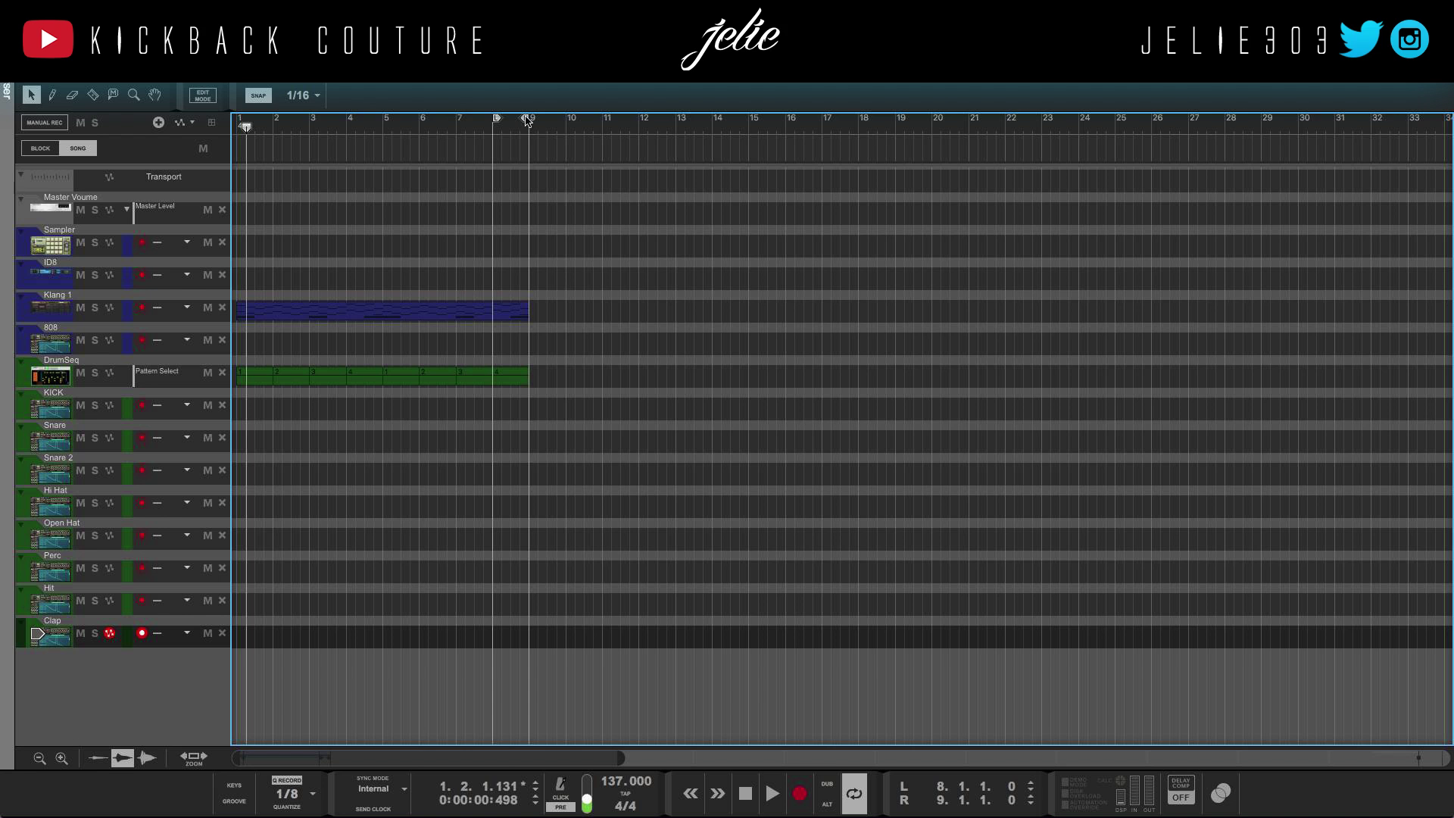
Step: Try to split the Klang 1 clip at bar 8 with the Razor tool and undo the cut
right_click(513, 315)
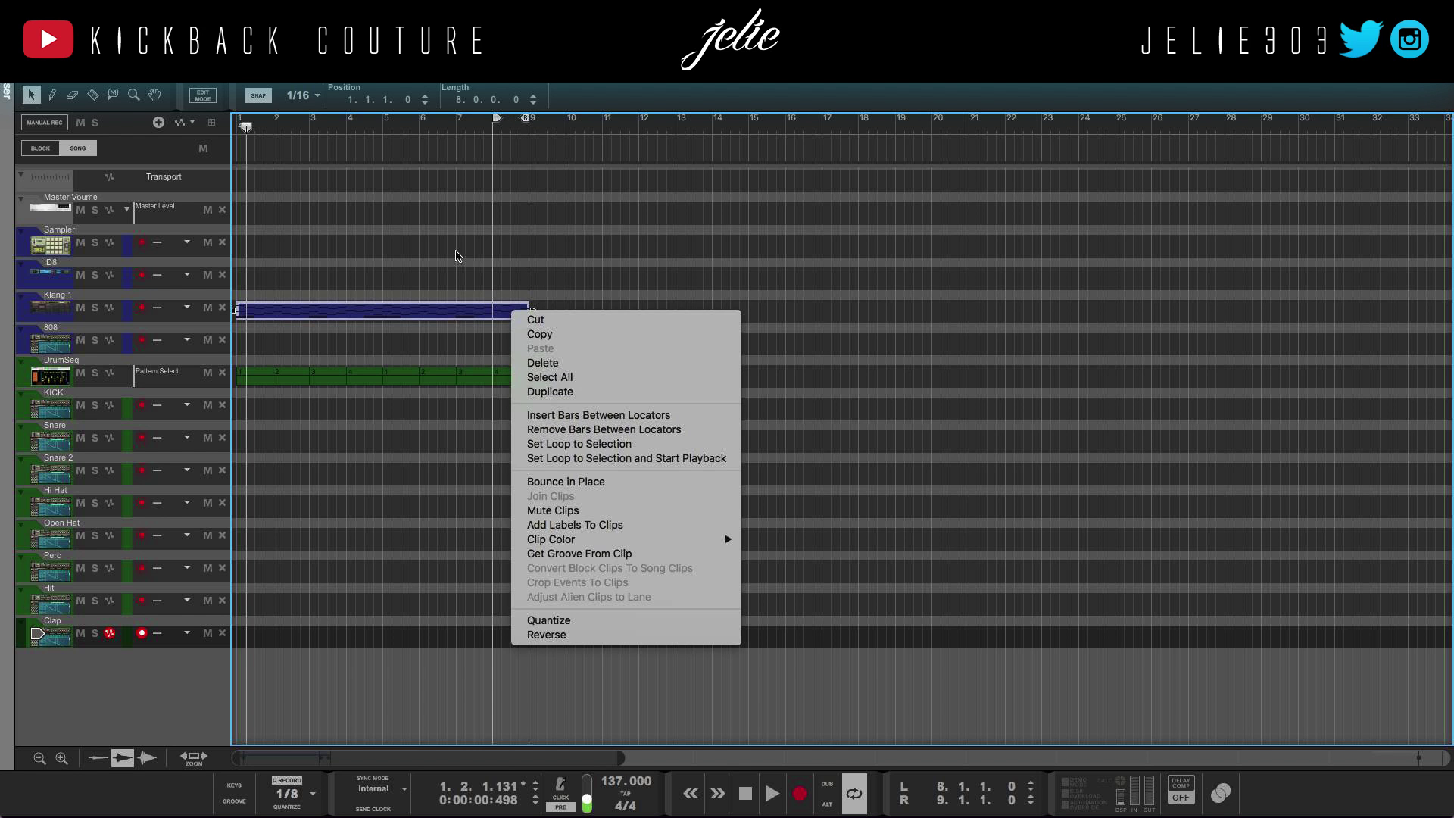
key(Escape)
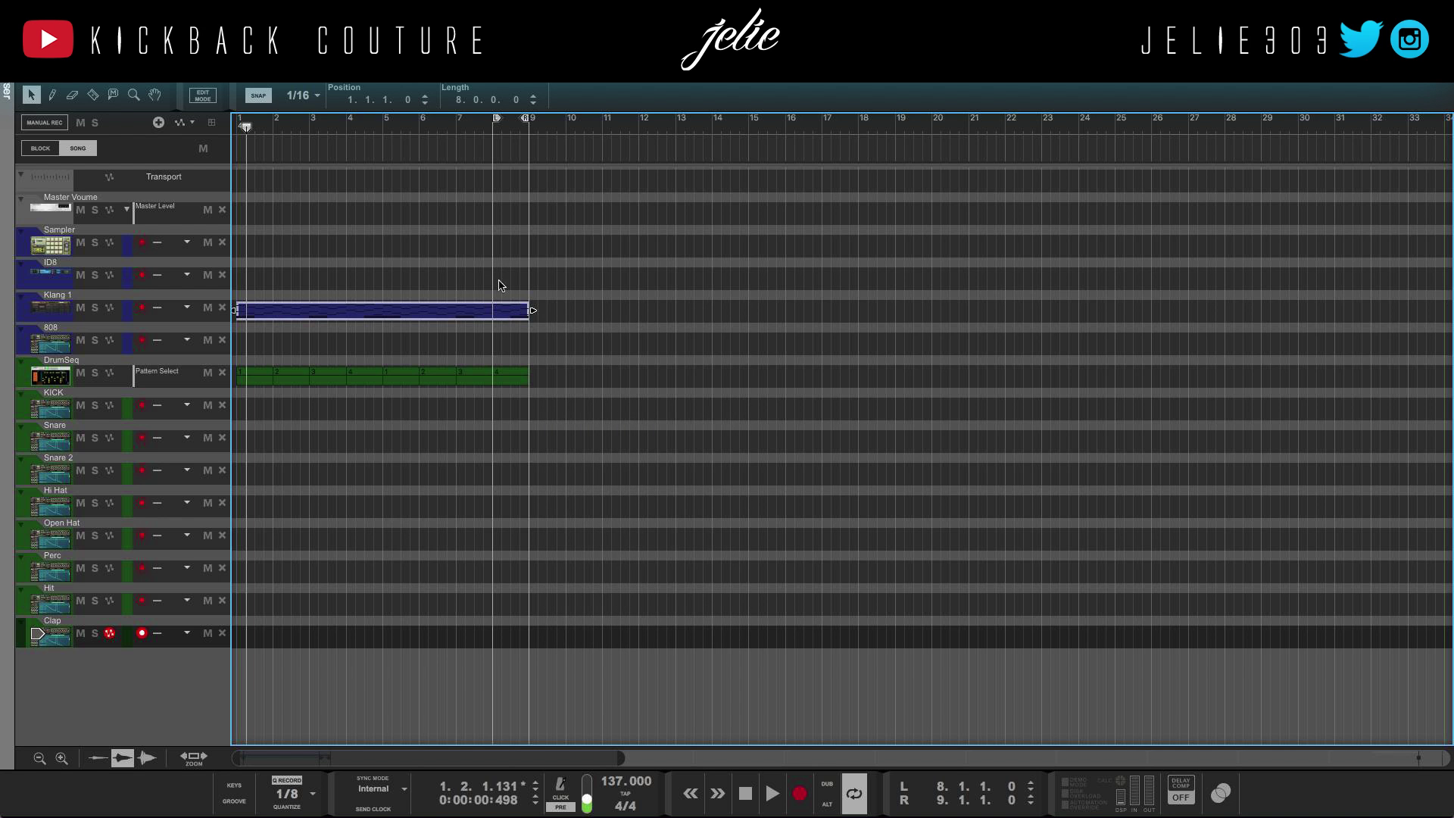
key(r)
click(493, 316)
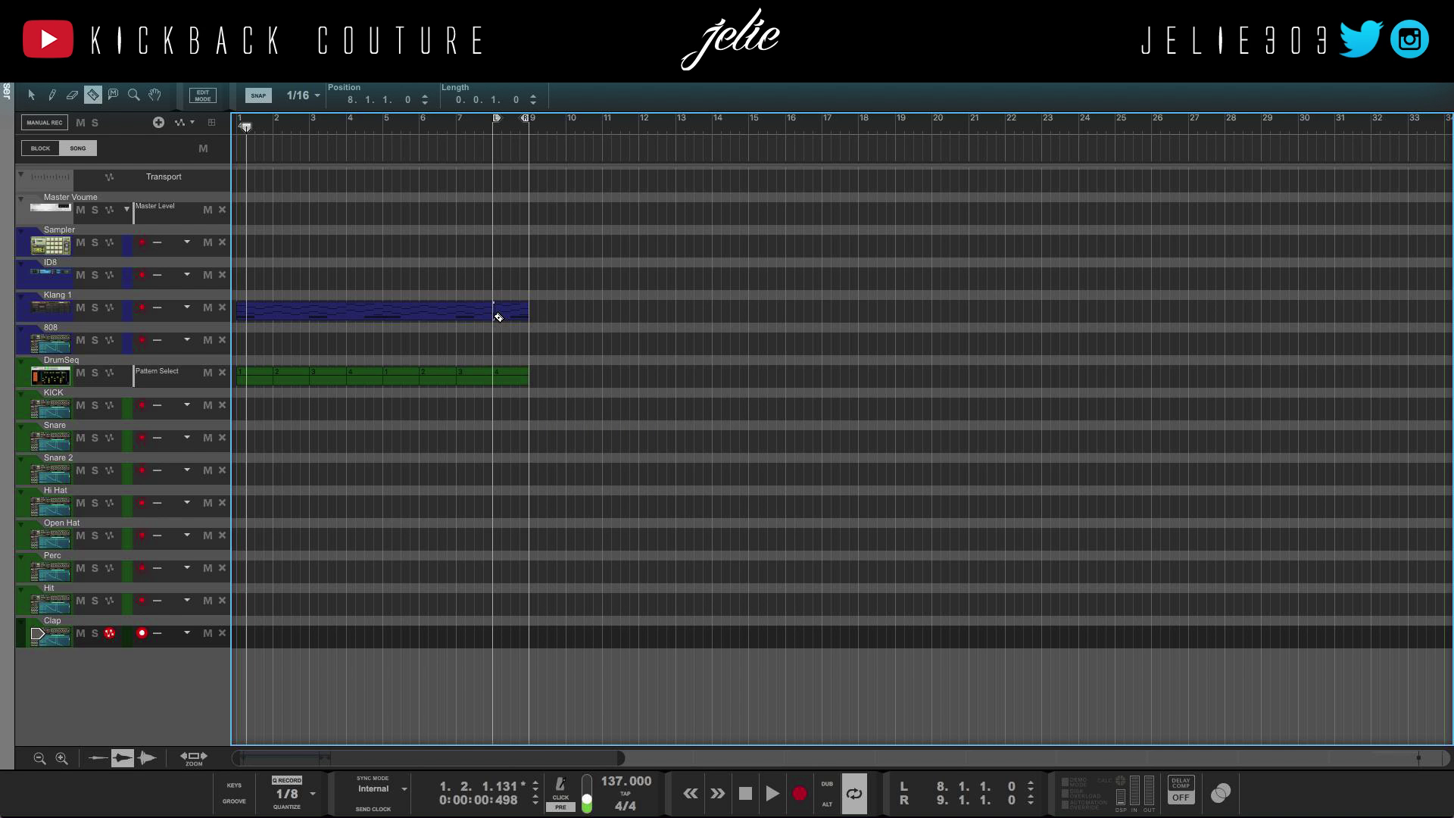
key(super+z)
Step: Set the snap value to 1/4 and split the Klang 1 clip with the Razor tool at the start of bar 8
click(315, 96)
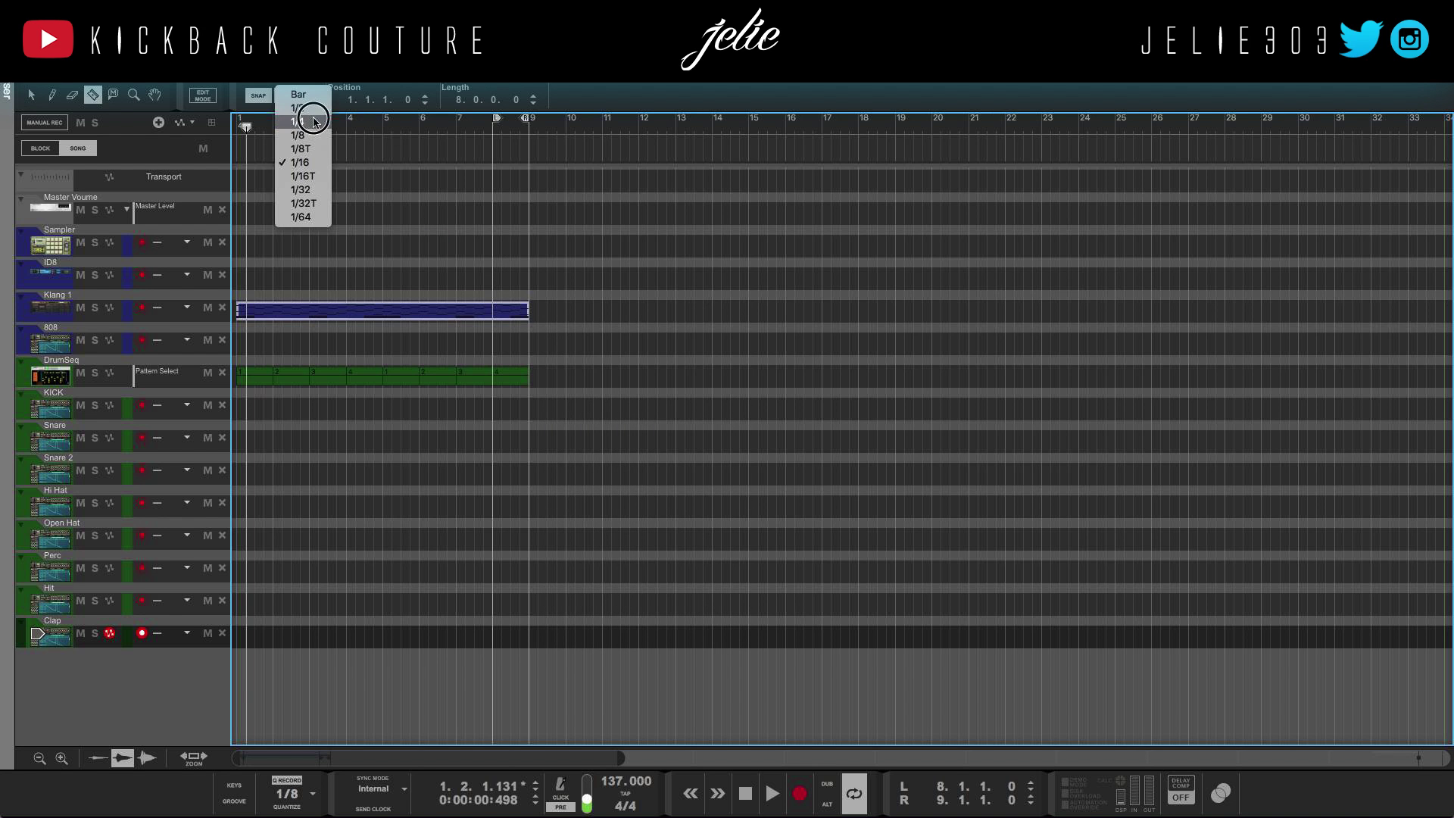
click(303, 136)
key(h)
key(h)
key(h)
key(h)
key(h)
key(h)
key(h)
key(h)
key(h)
key(h)
key(h)
key(h)
key(h)
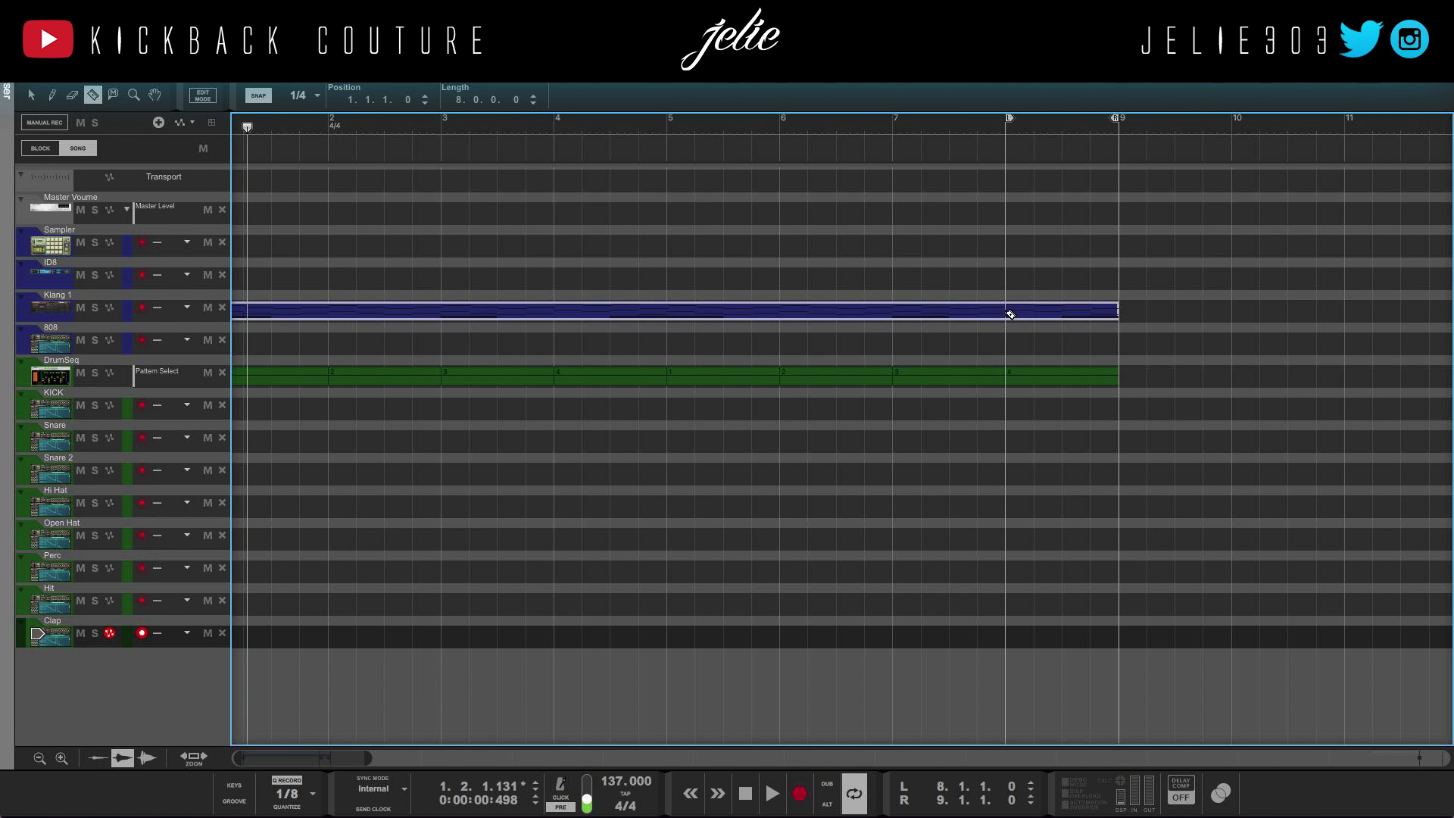
click(1010, 315)
key(q)
Step: Bounce the one-bar Klang 1 clip at bar 8 in place to audio and select the bounced clip
right_click(1041, 312)
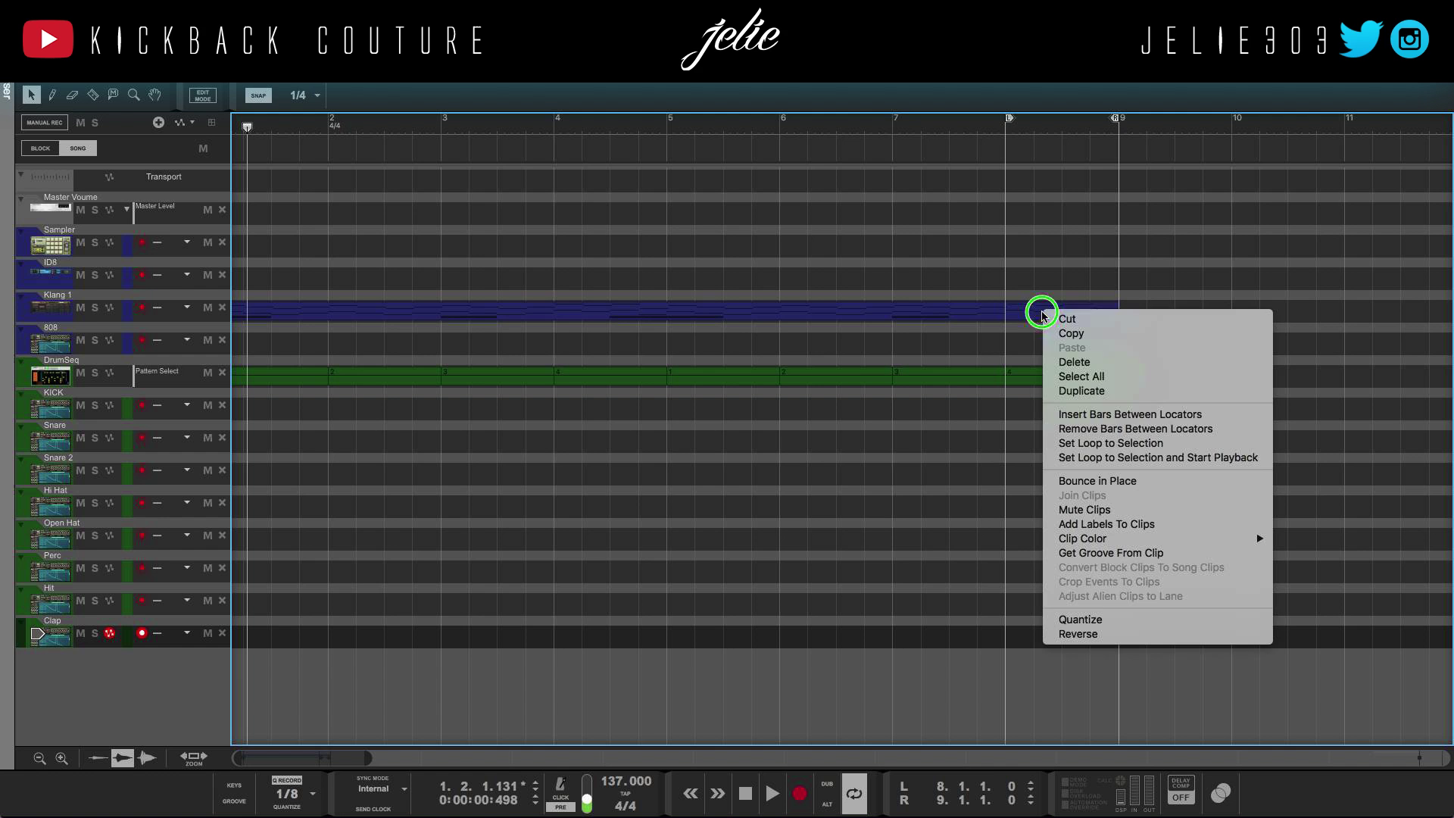
click(1091, 480)
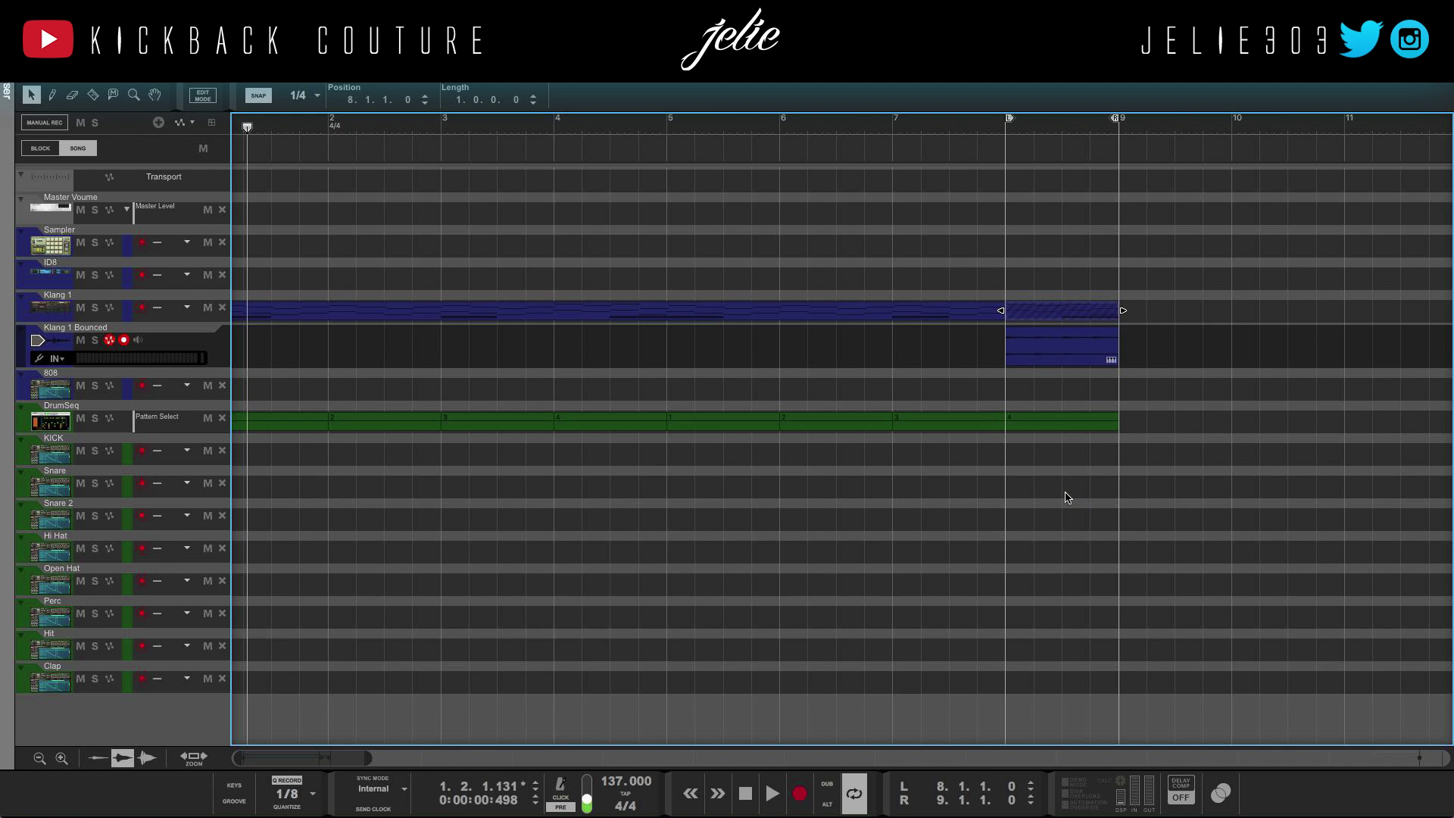
click(1054, 353)
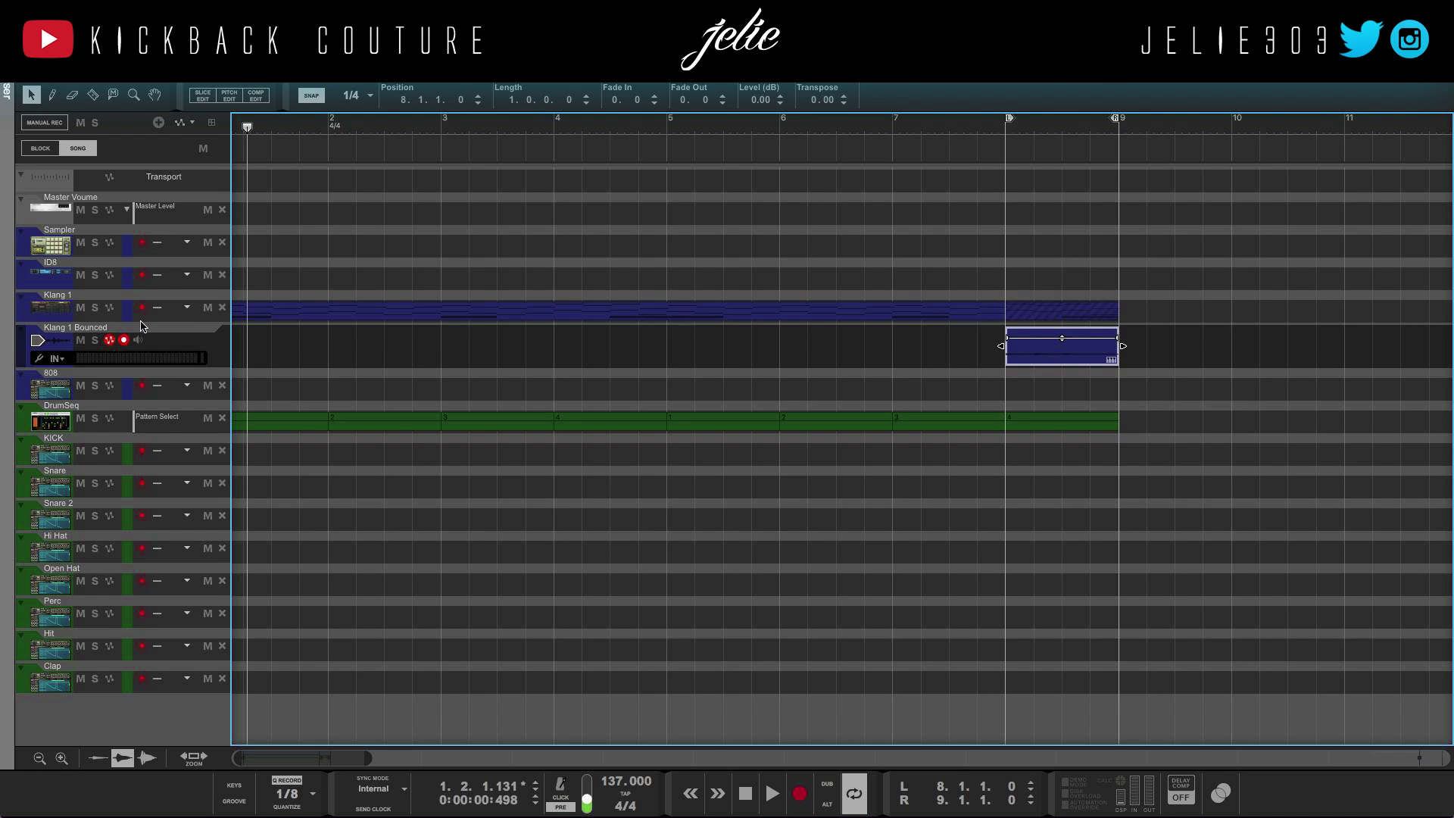
Step: Solo the Klang 1 Bounced track, play it from bar 8, stop playback, and select the source clip above it
click(101, 341)
key(space)
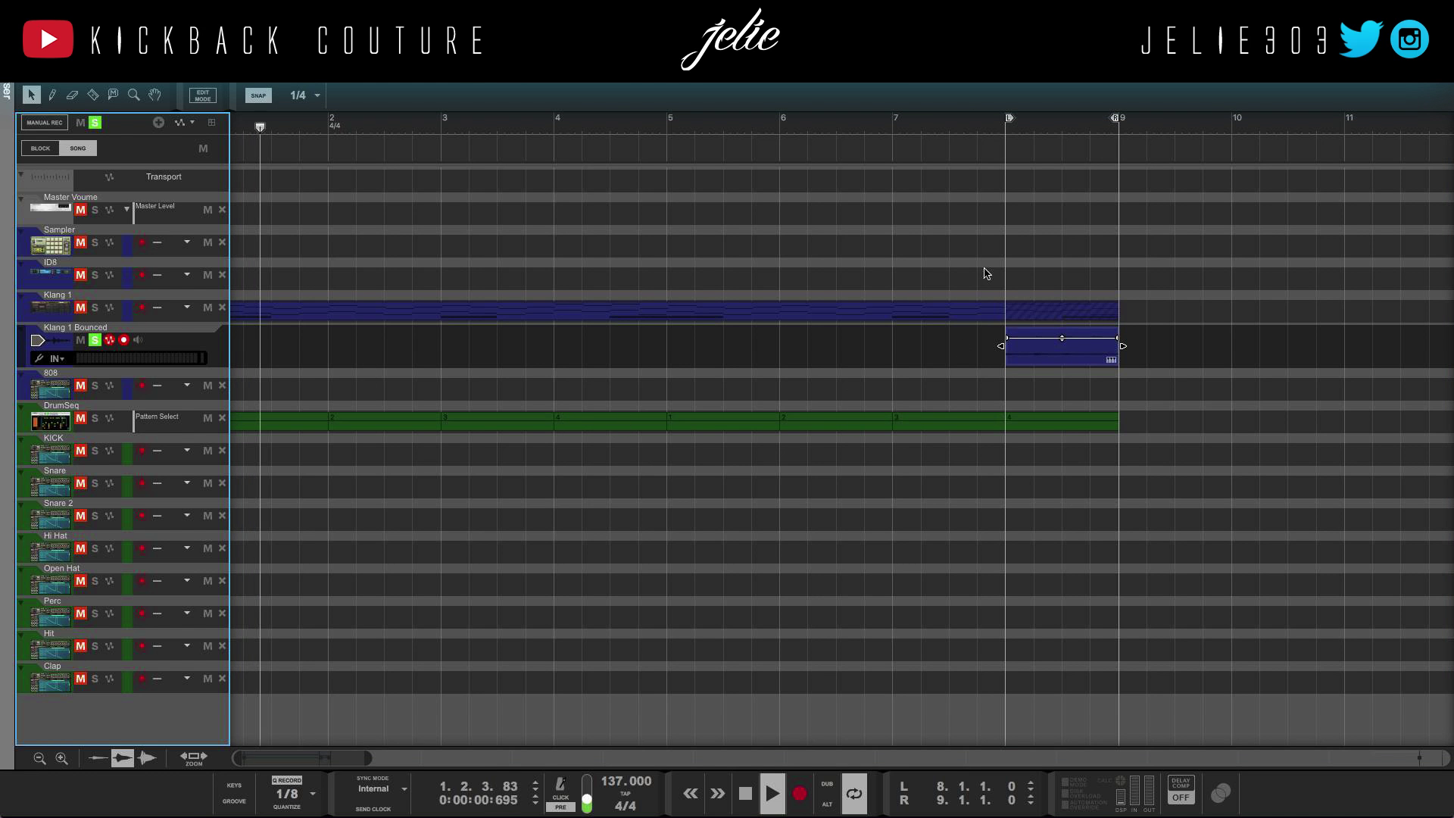
click(1006, 123)
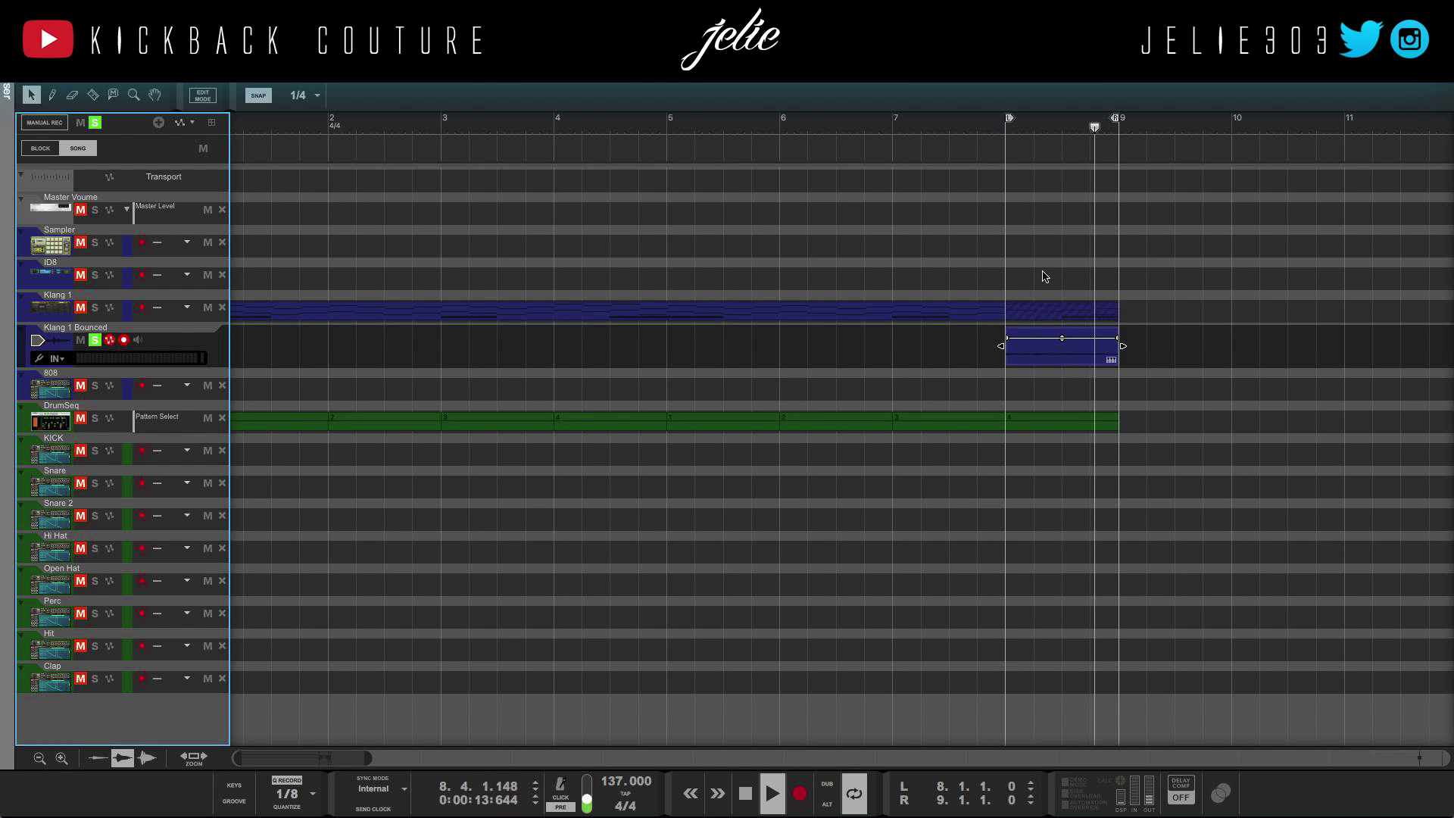
key(space)
click(1015, 313)
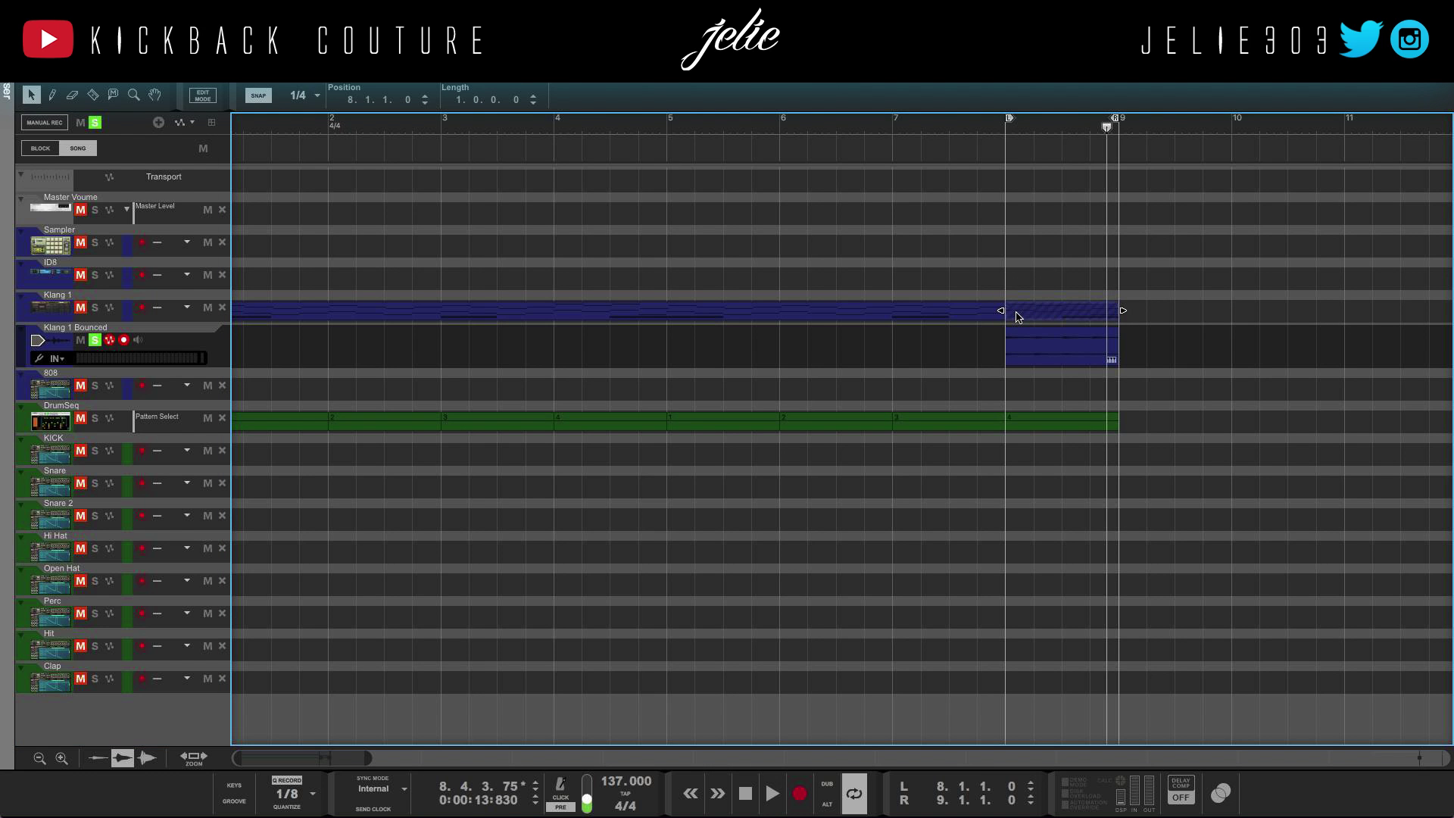
Step: Delete the Klang 1 source clip at bar 8, set the left locator to bar 5, and clear all track solos
key(Delete)
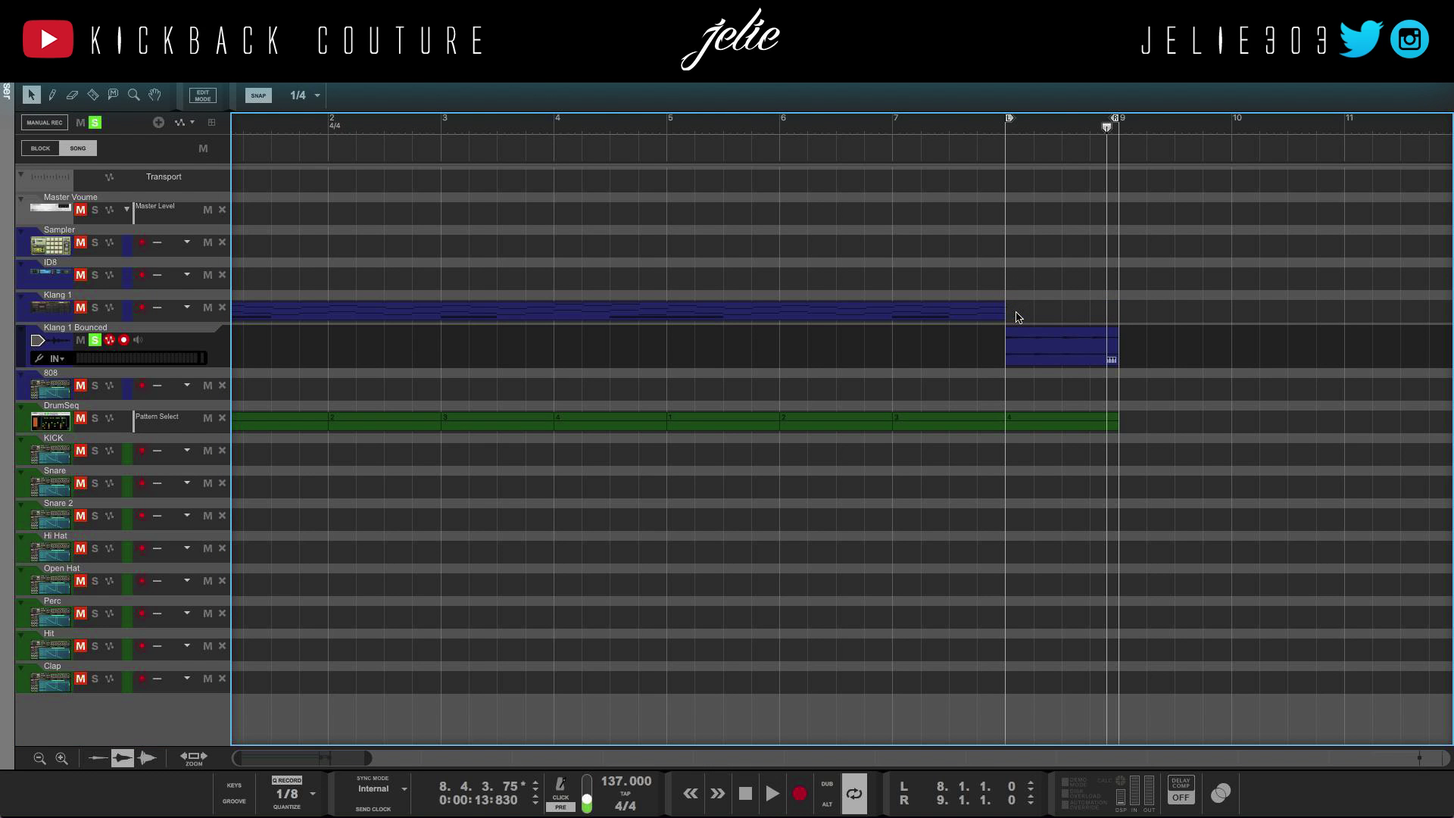
ctrl+click(667, 122)
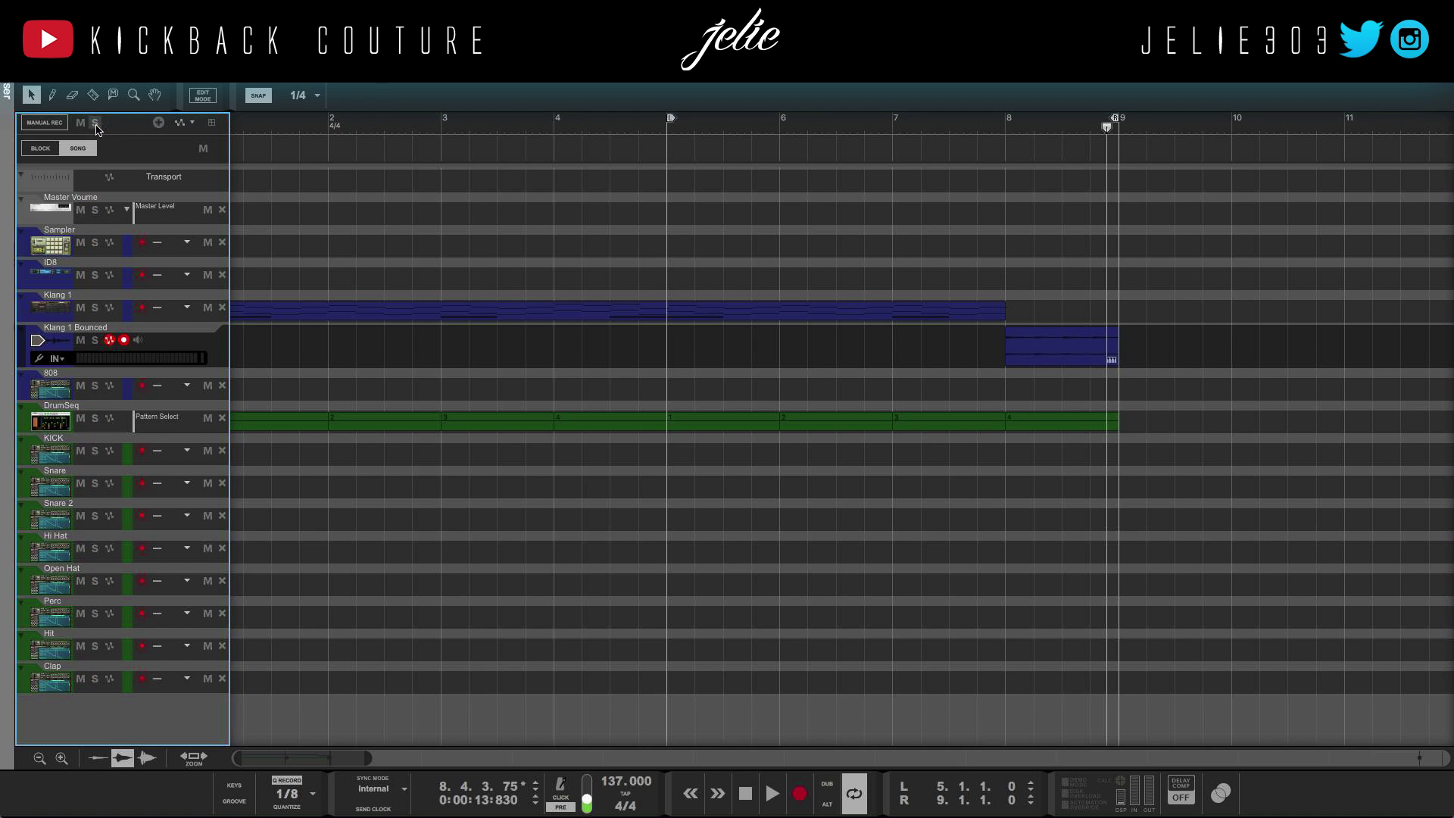
click(94, 122)
Step: Create an NN-XT Advanced Sampler in the rack beneath Klang 1 Bounced and unfold its remote editor
drag(840, 84, 833, 815)
click(612, 472)
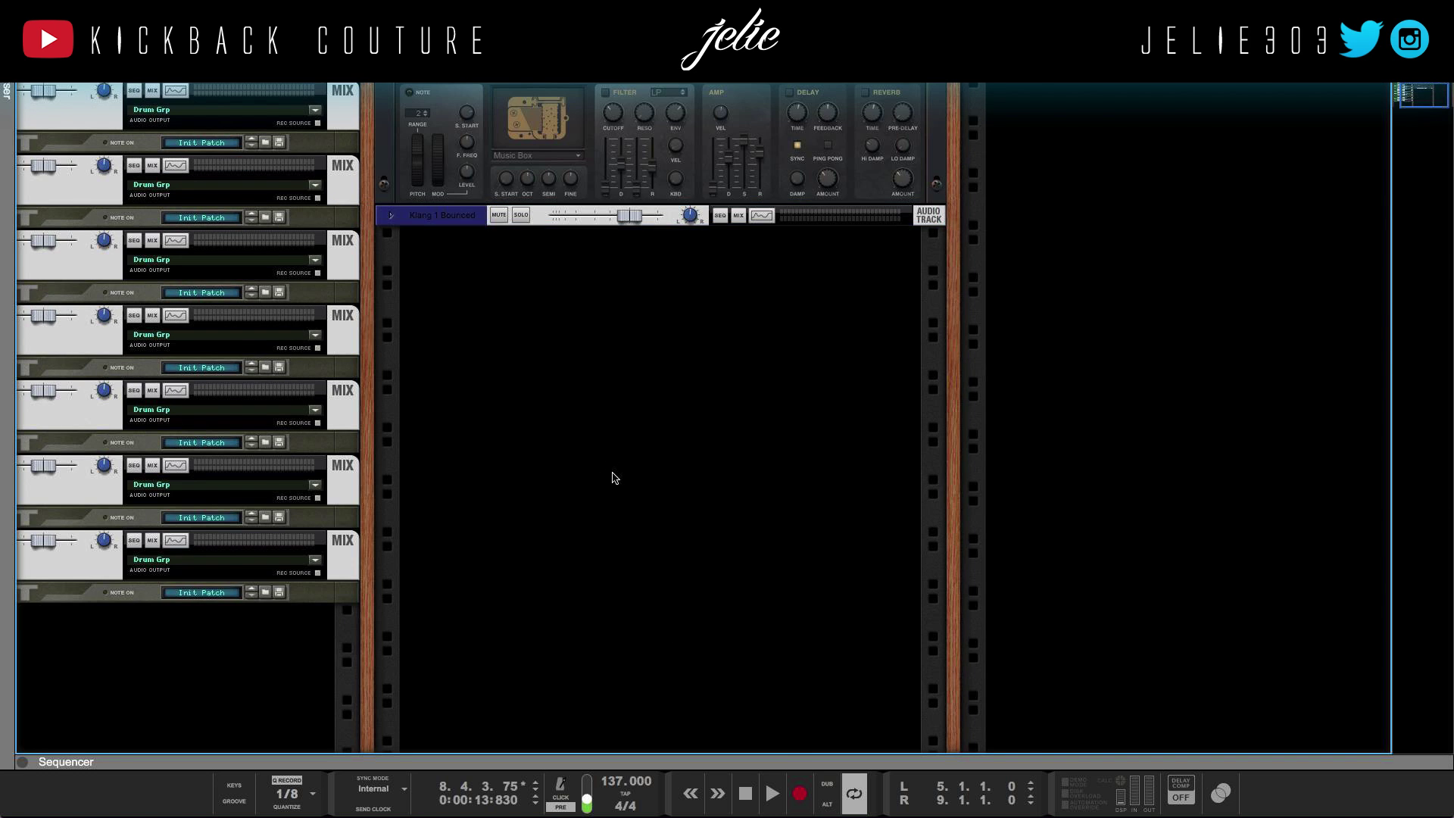
scroll(605, 472, up, 5)
right_click(576, 611)
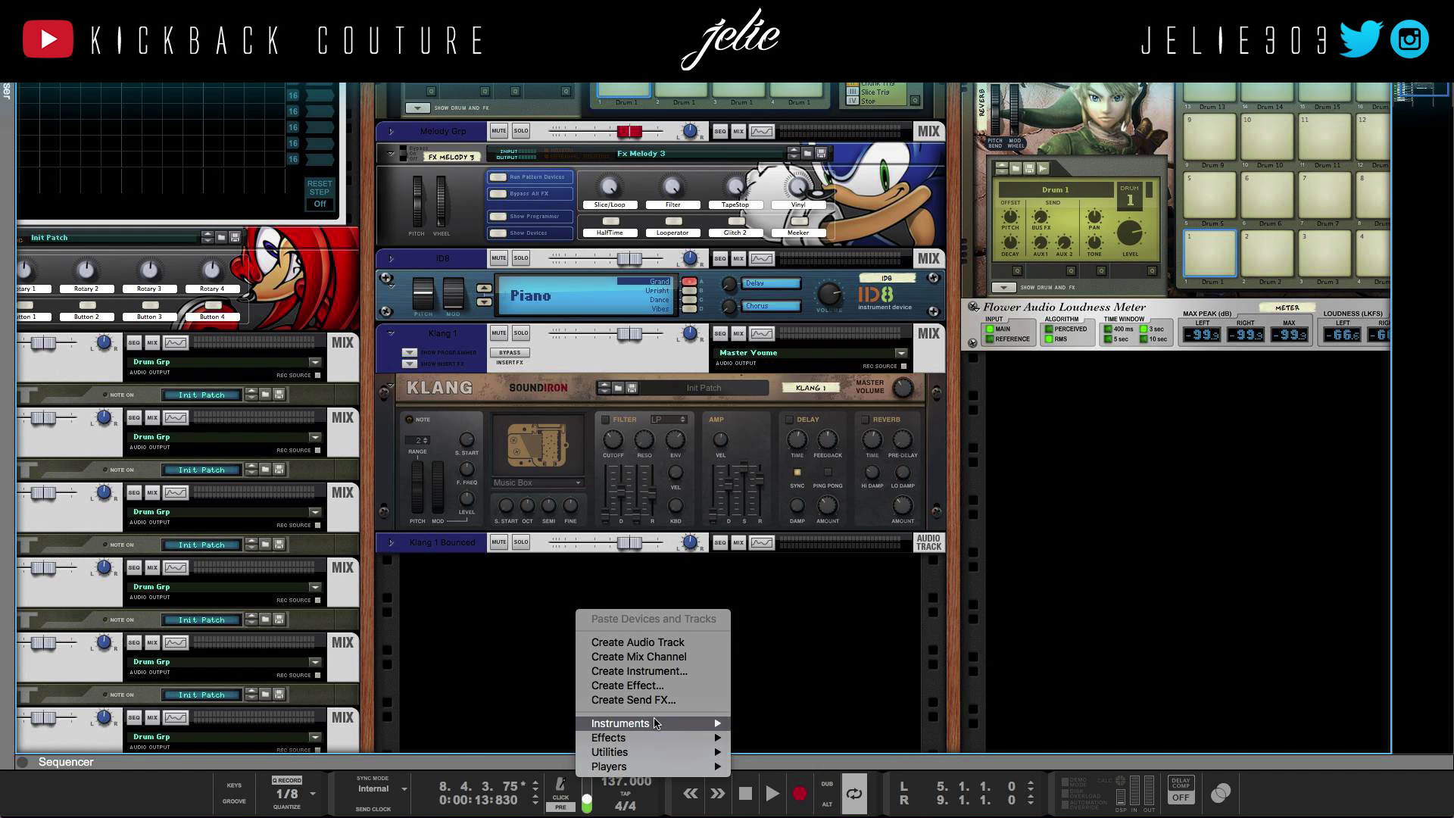
mouse_move(658, 723)
mouse_move(767, 242)
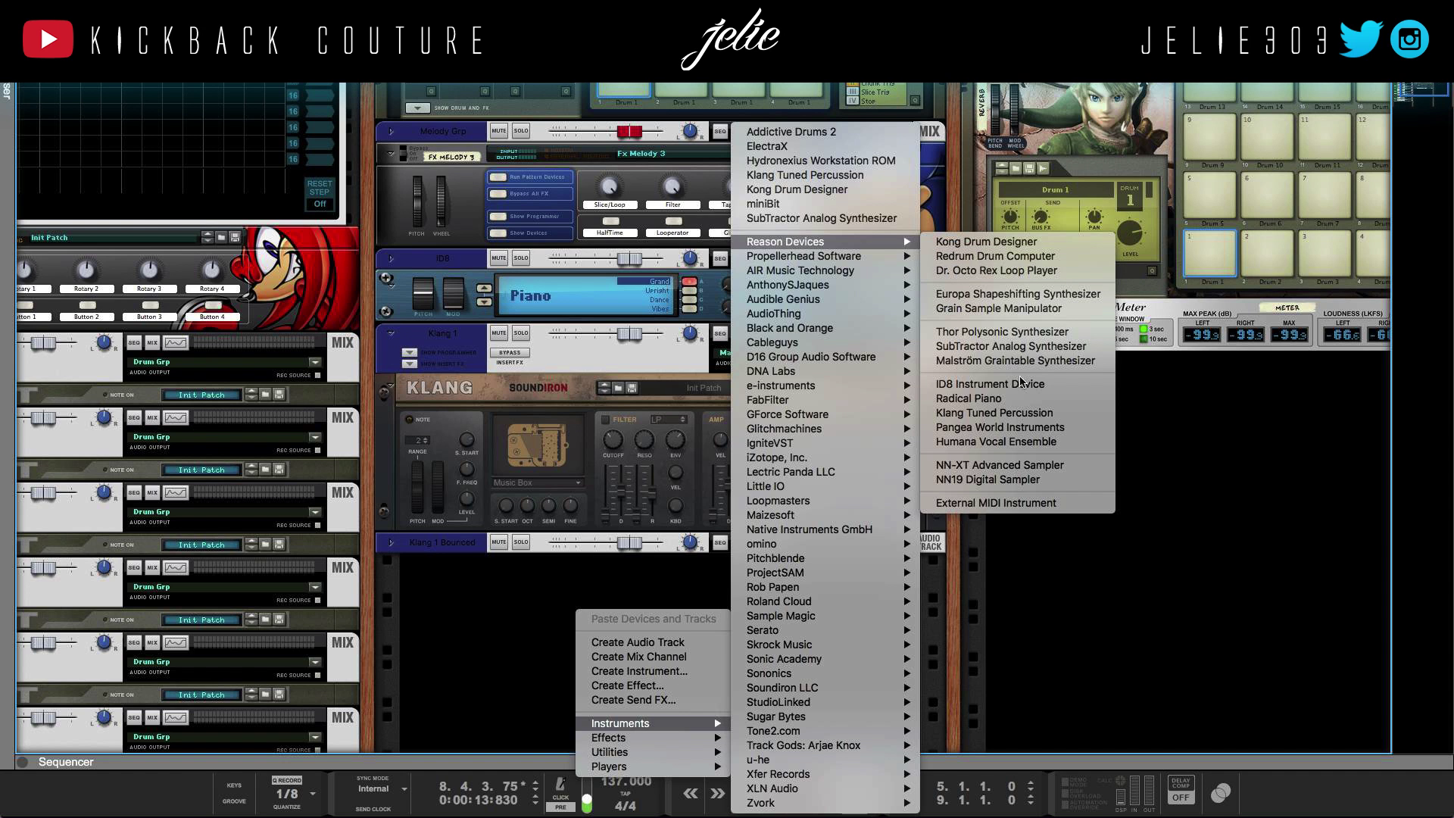
click(1027, 465)
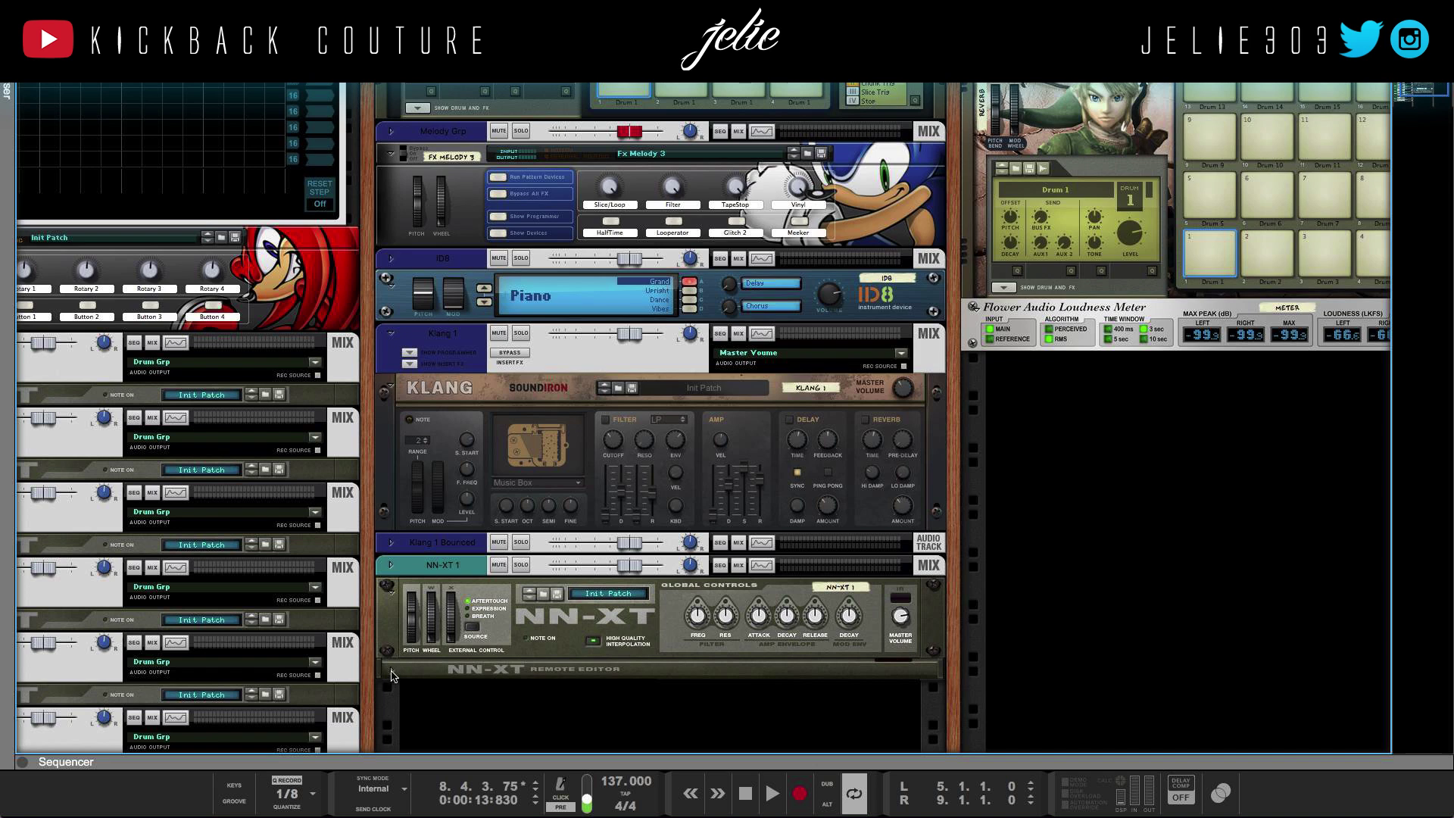
click(391, 670)
Step: Load Klang 1 Bounced.wav from the song's unassigned samples into the NN-XT's sample map
key(F3)
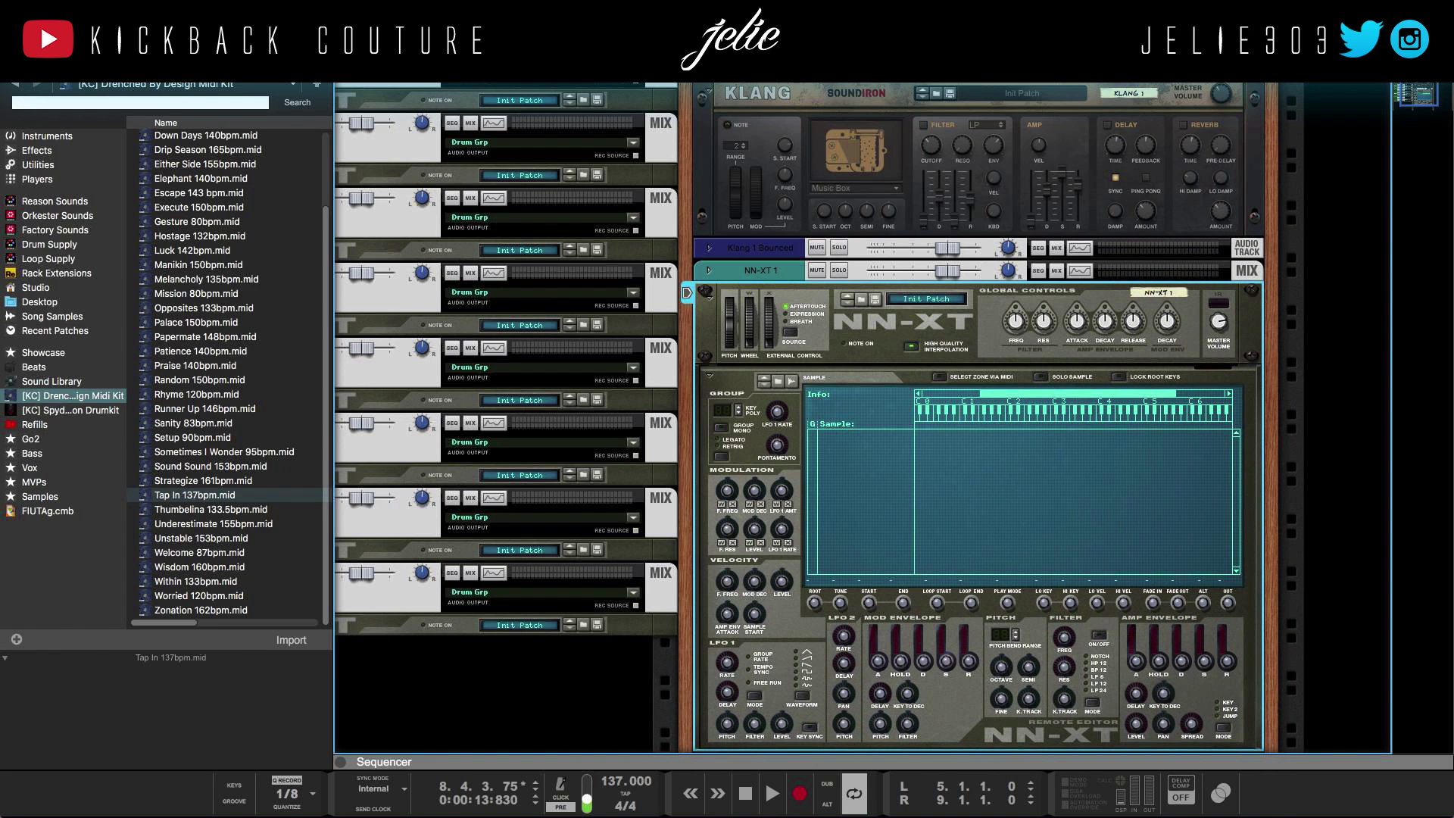
click(53, 316)
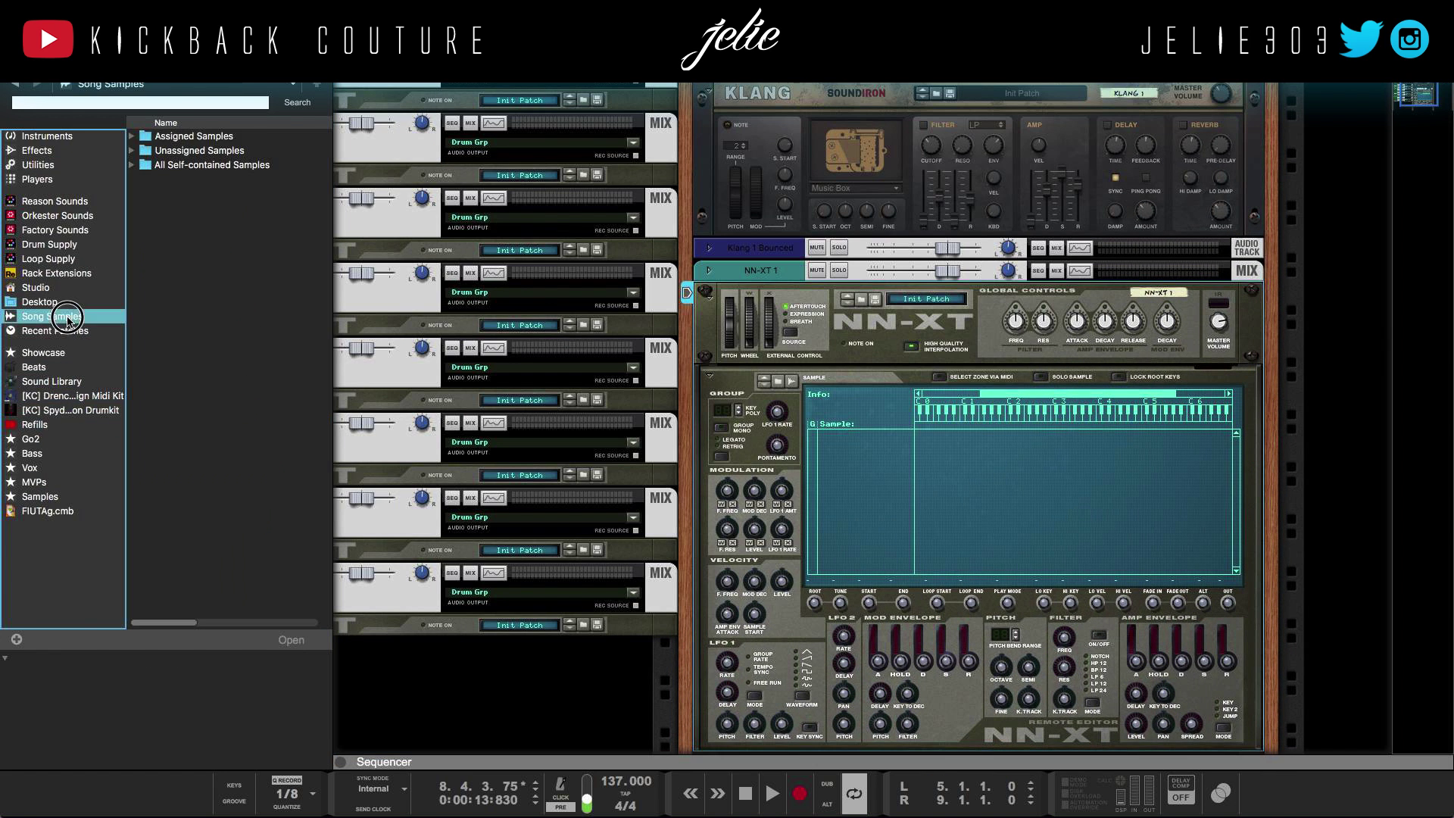
click(162, 136)
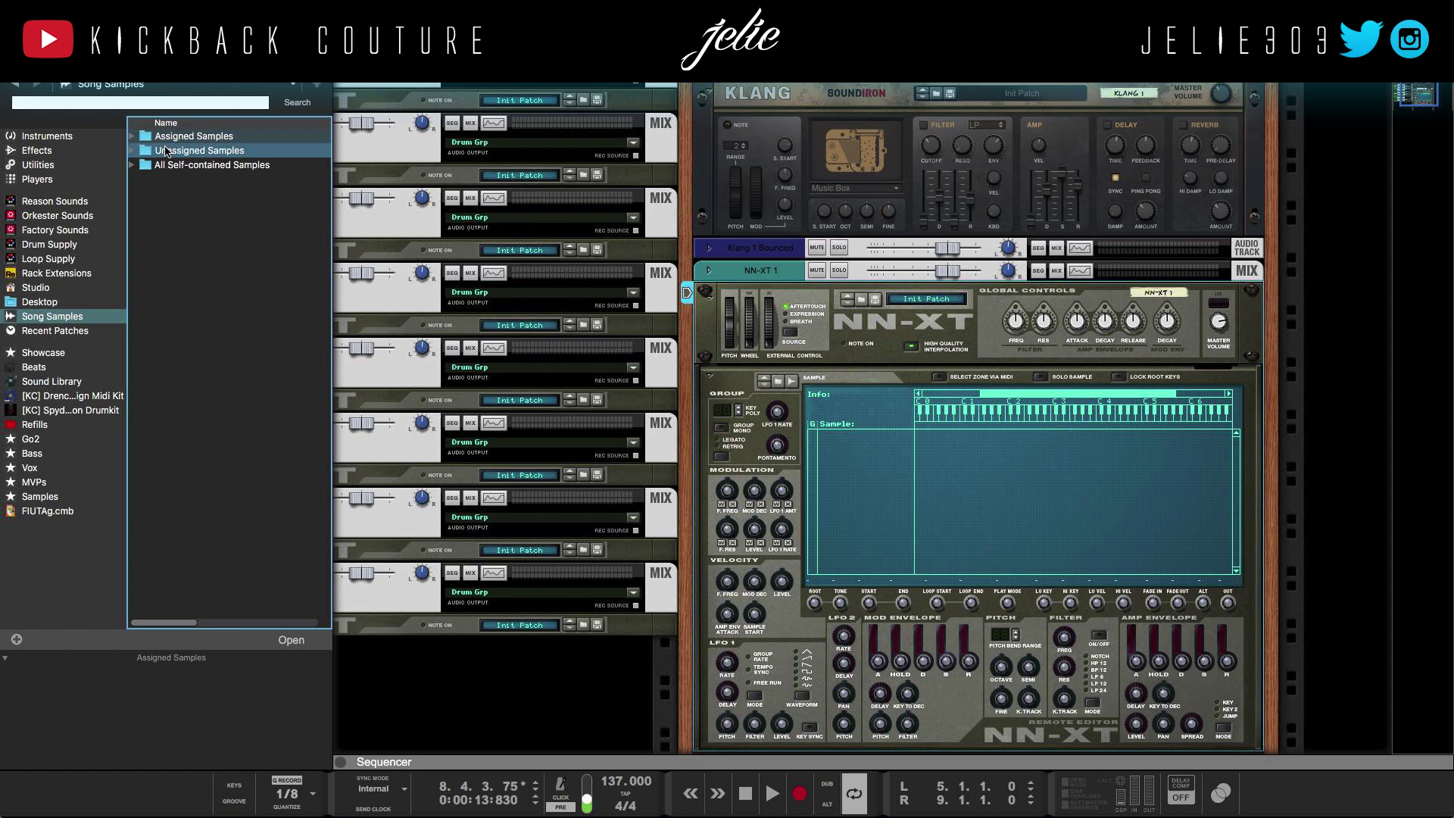
click(130, 150)
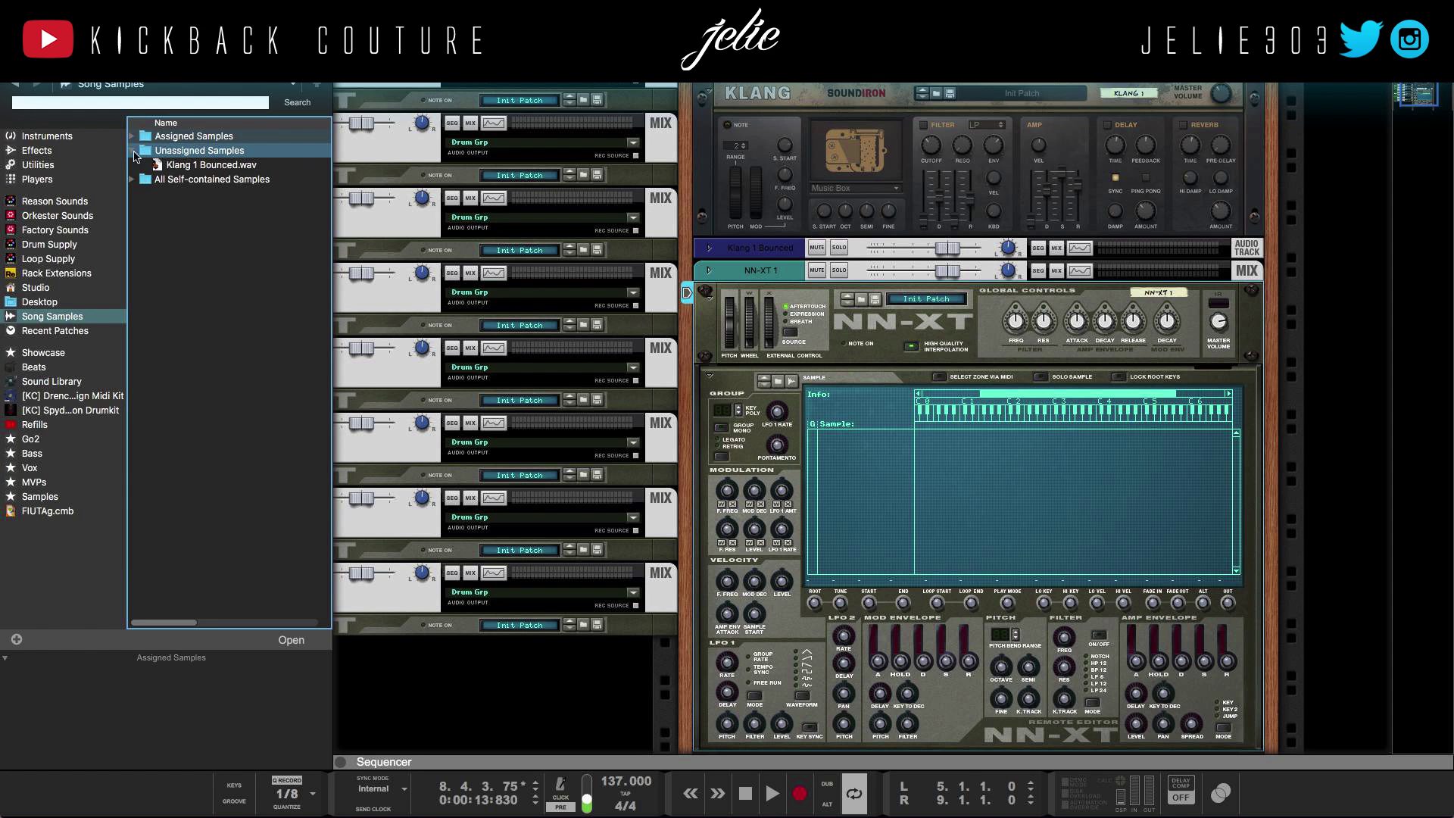
scroll(778, 481, down, 1)
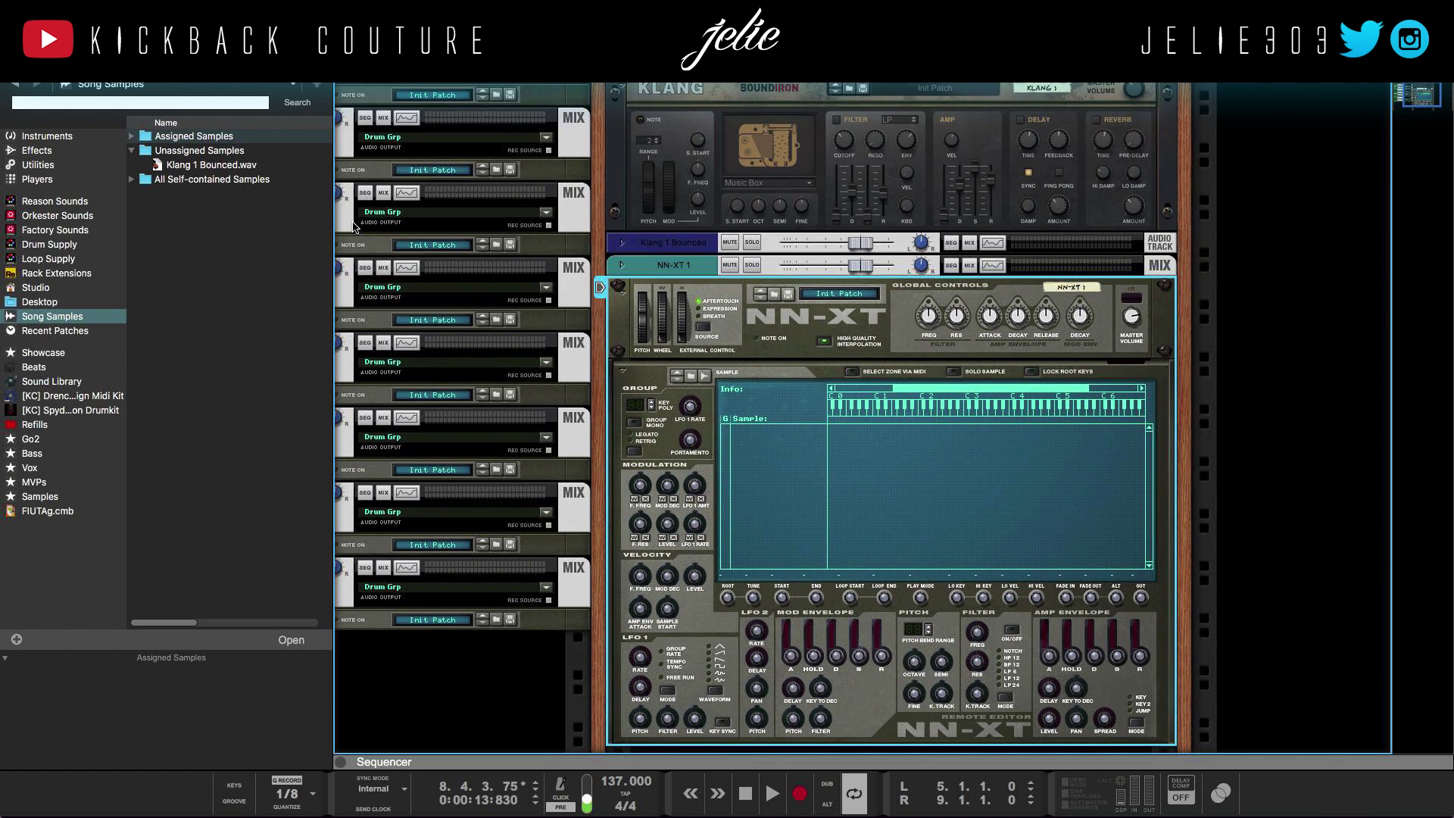
drag(219, 164, 757, 440)
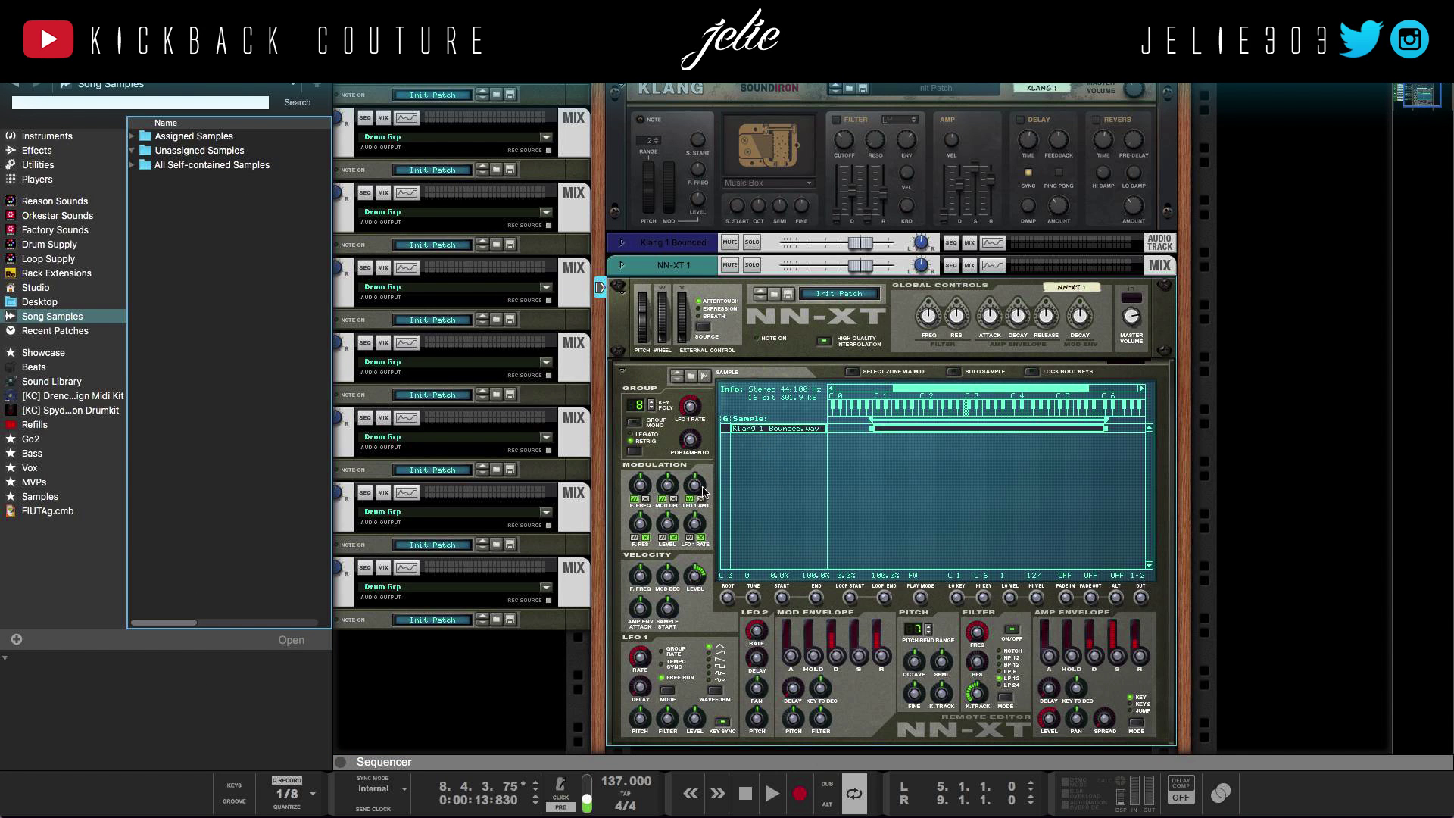
key(F3)
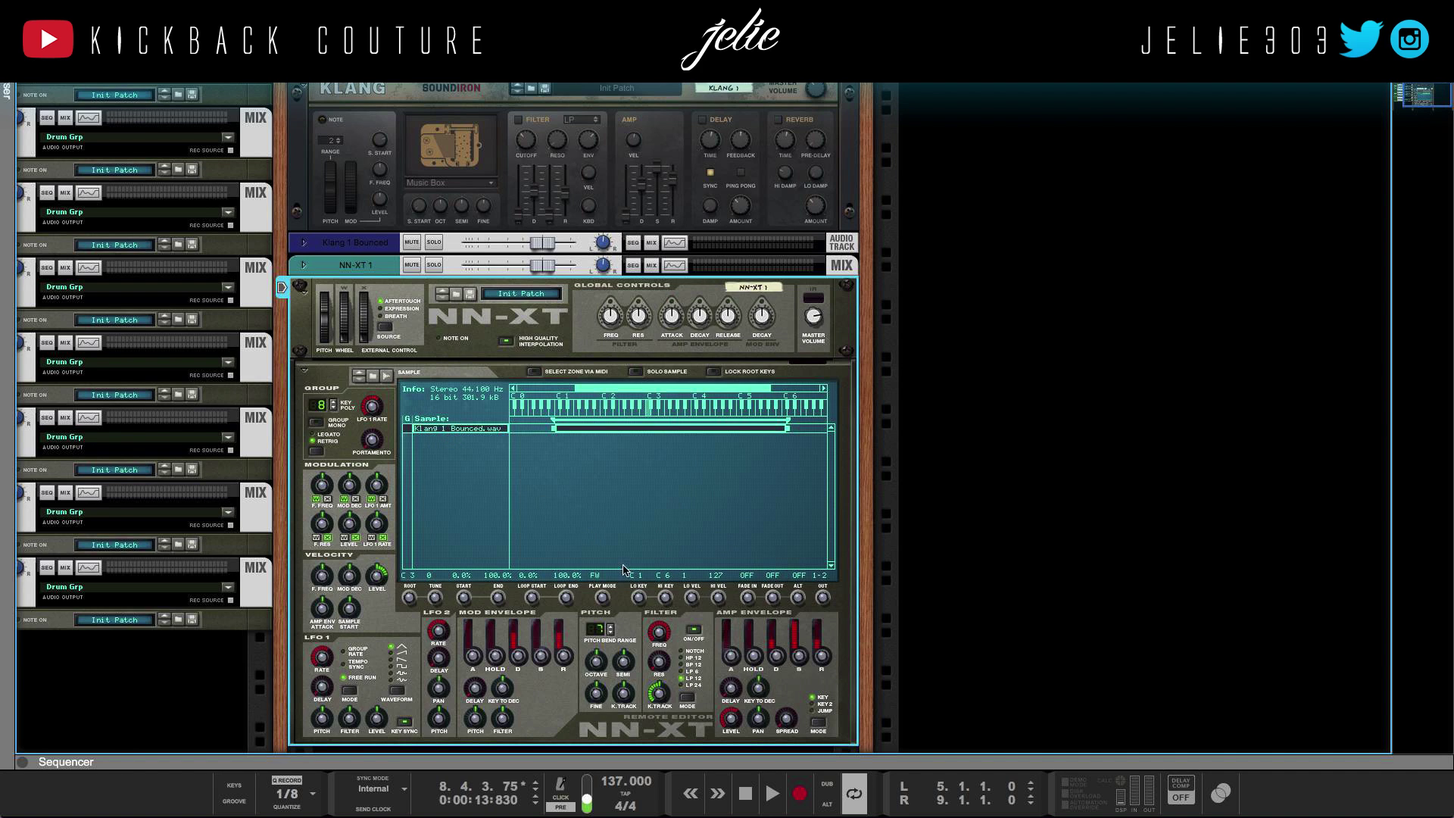
Step: Set the NN-XT's pitch bend range to 24 and add a Pitch Bend automation lane to its sequencer track
drag(589, 629, 563, 493)
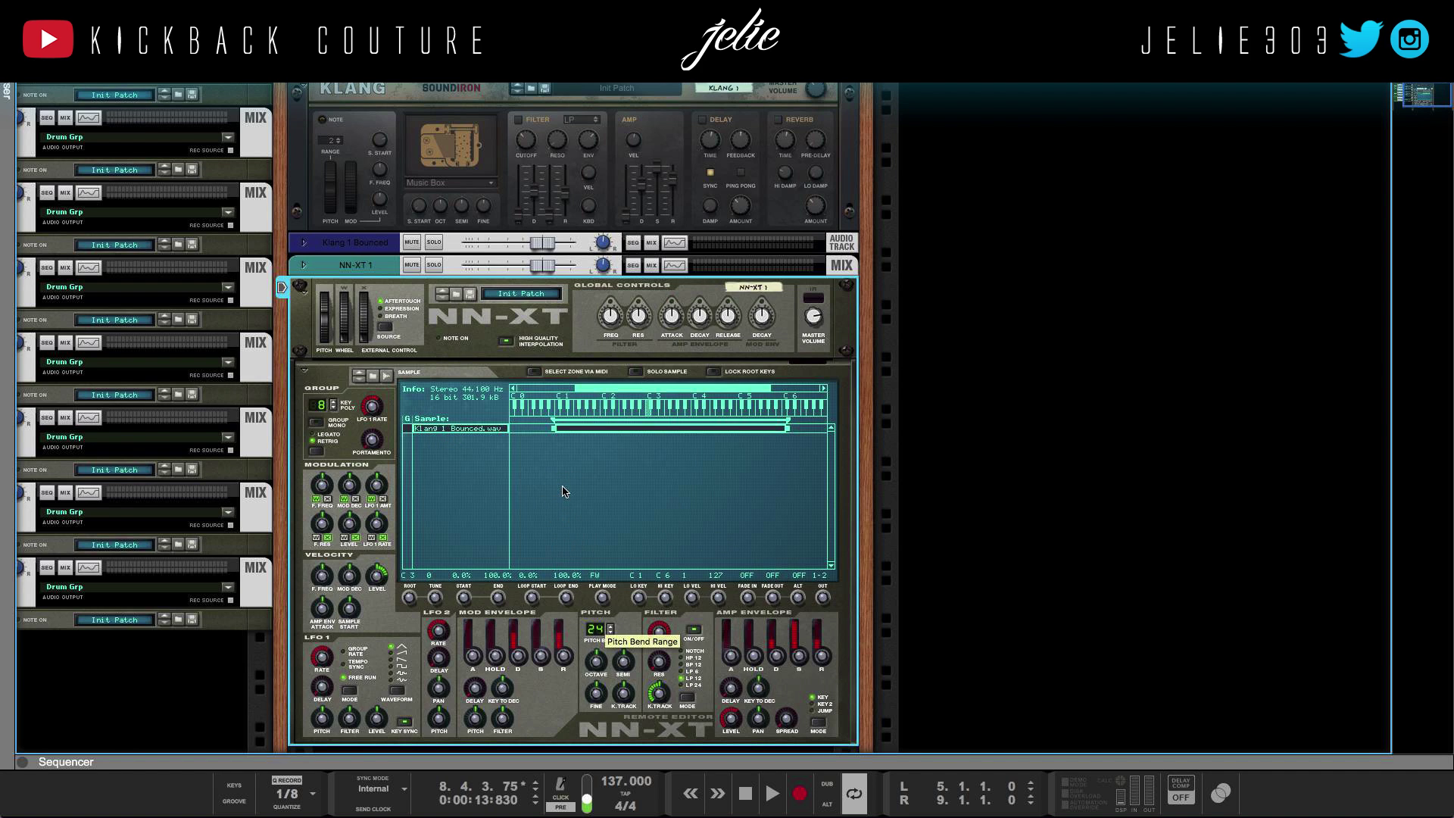
drag(724, 768, 659, 72)
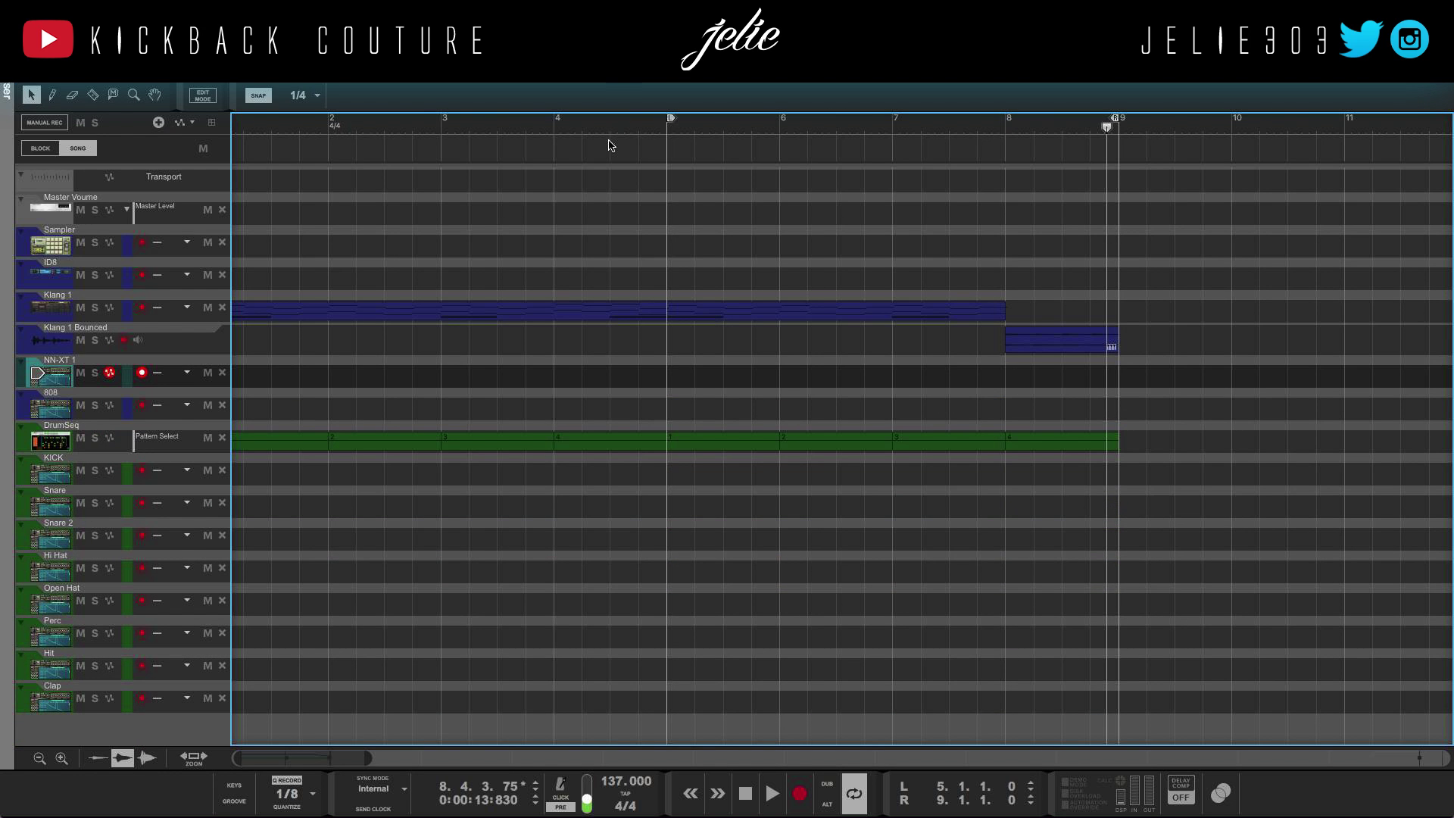
key(F6)
right_click(341, 346)
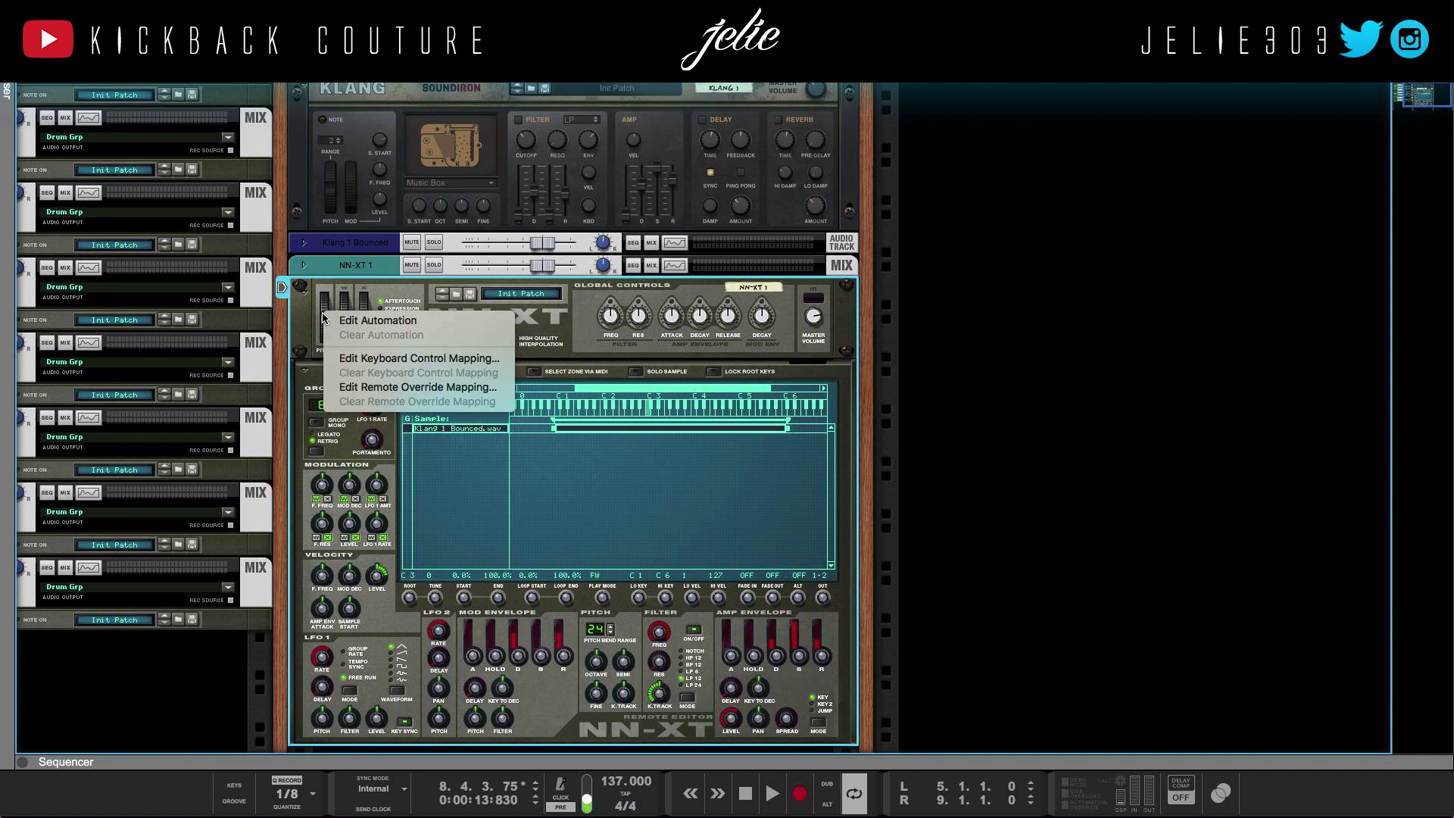
click(343, 323)
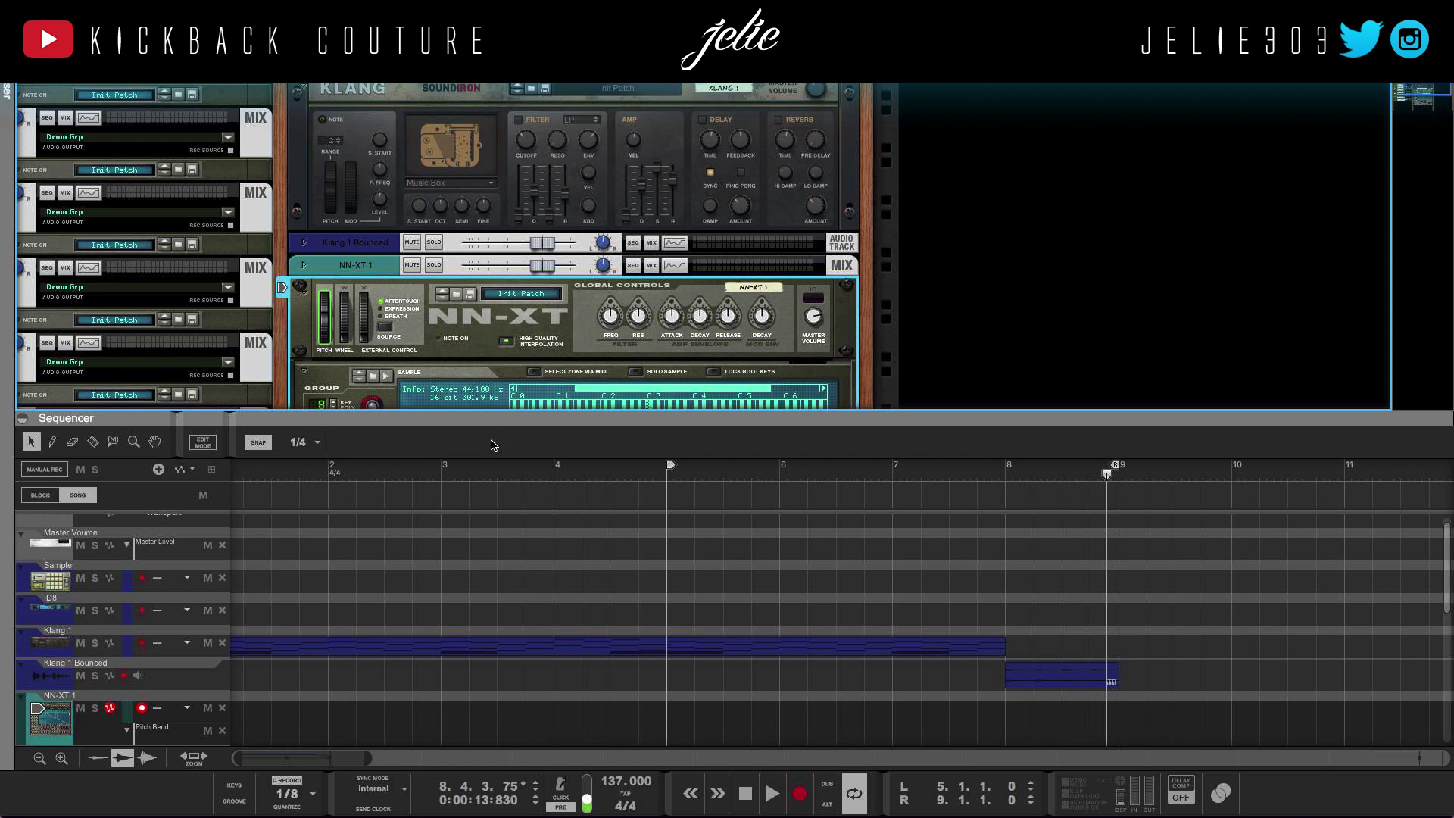
drag(491, 425, 507, 177)
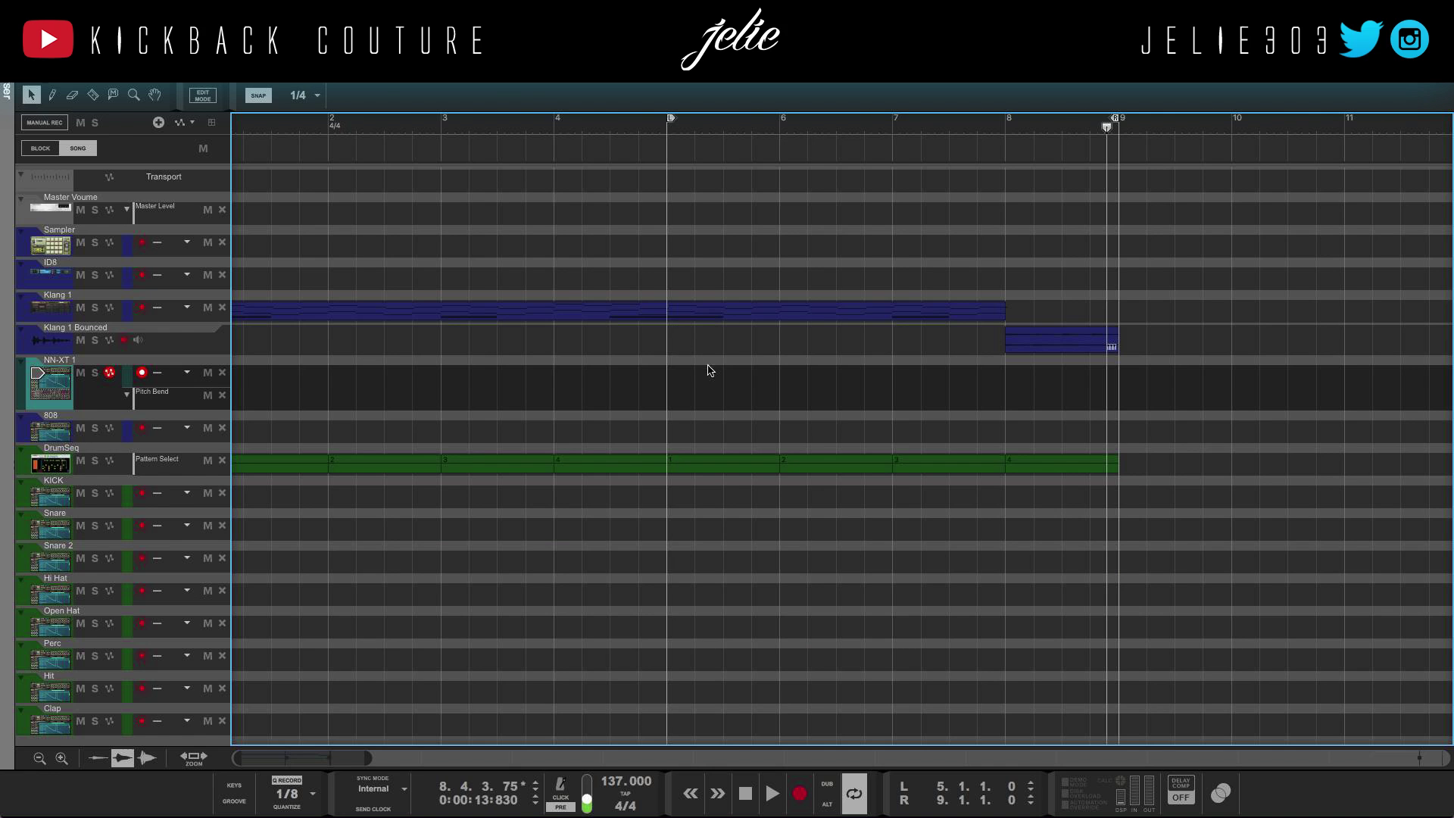
Step: Draw a one-bar automation clip at bar 8 on the NN-XT's Pitch Bend lane
key(w)
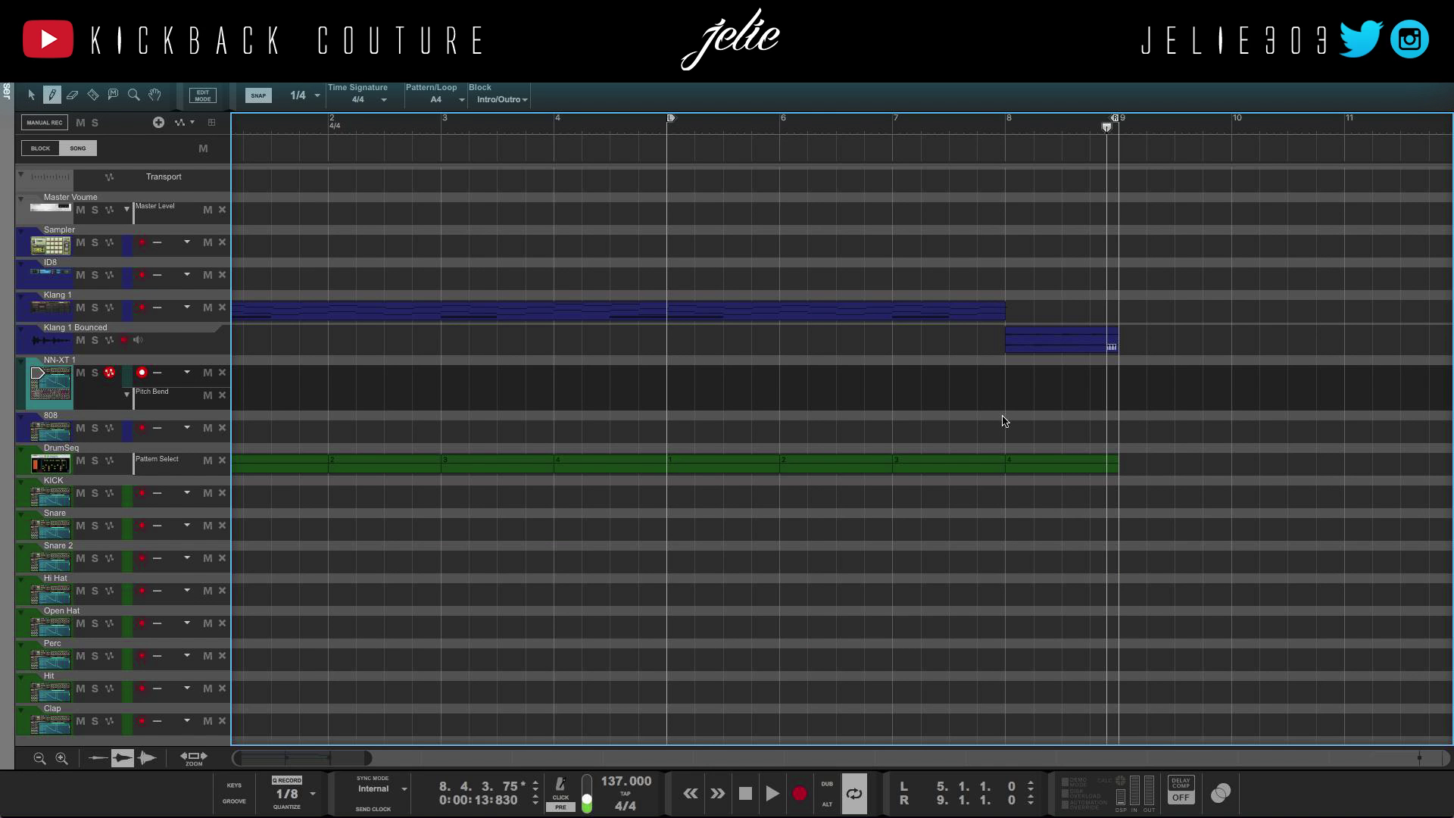
drag(1009, 398, 1113, 399)
key(q)
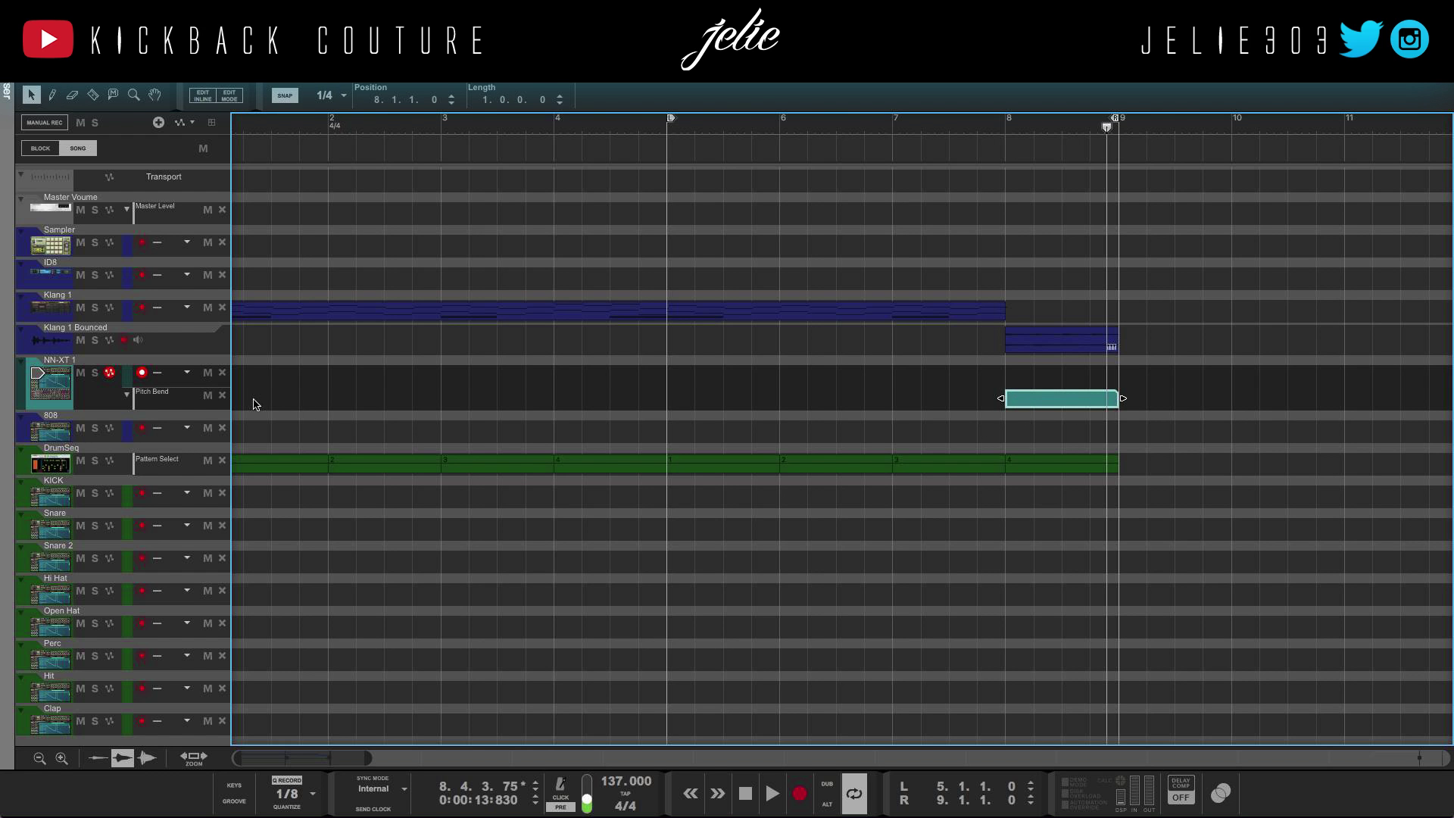
Step: Undo the removal of the NN-XT note lane and draw a one-bar note clip on it at bar 8
click(221, 374)
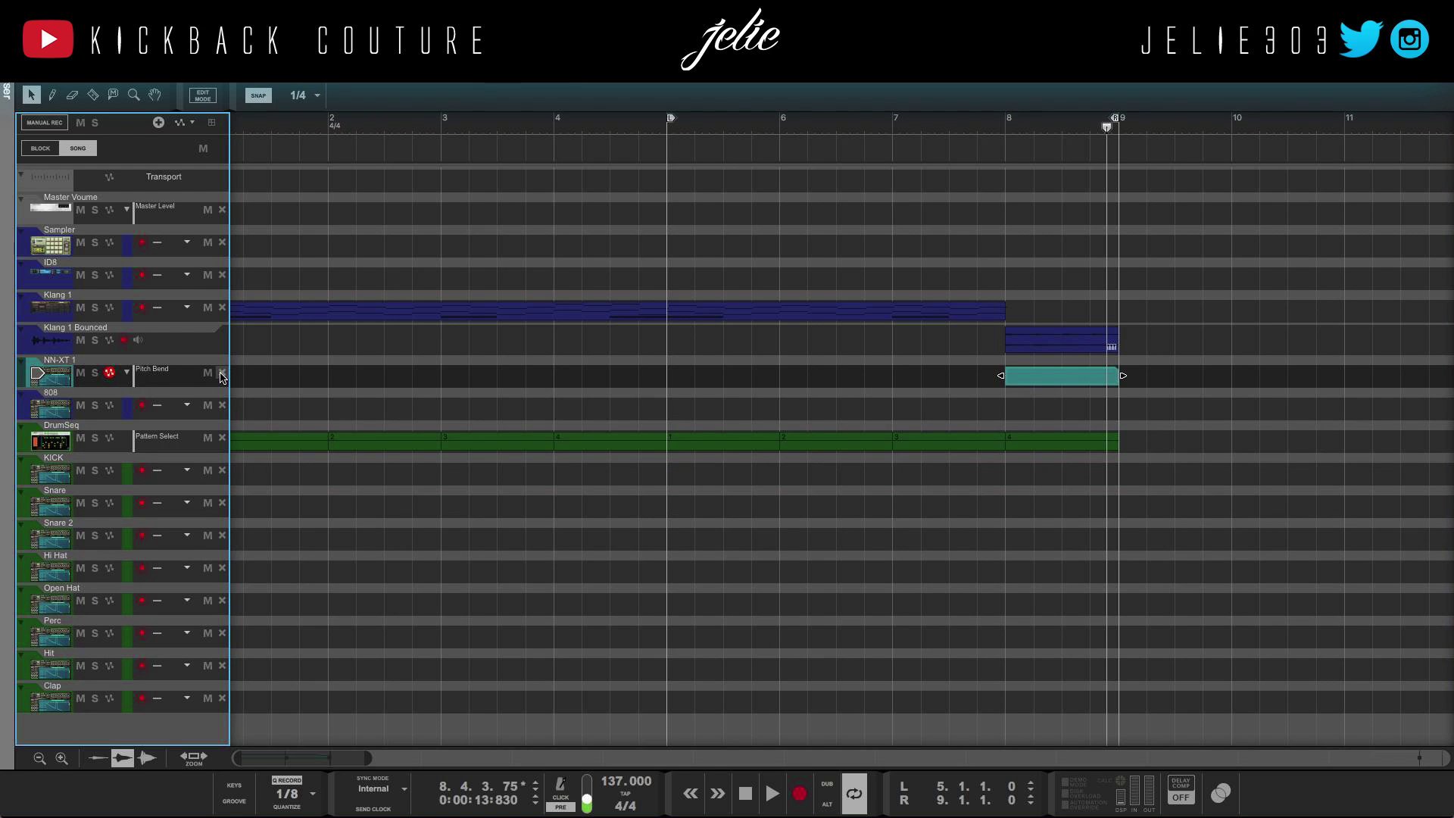
key(ctrl+z)
key(p)
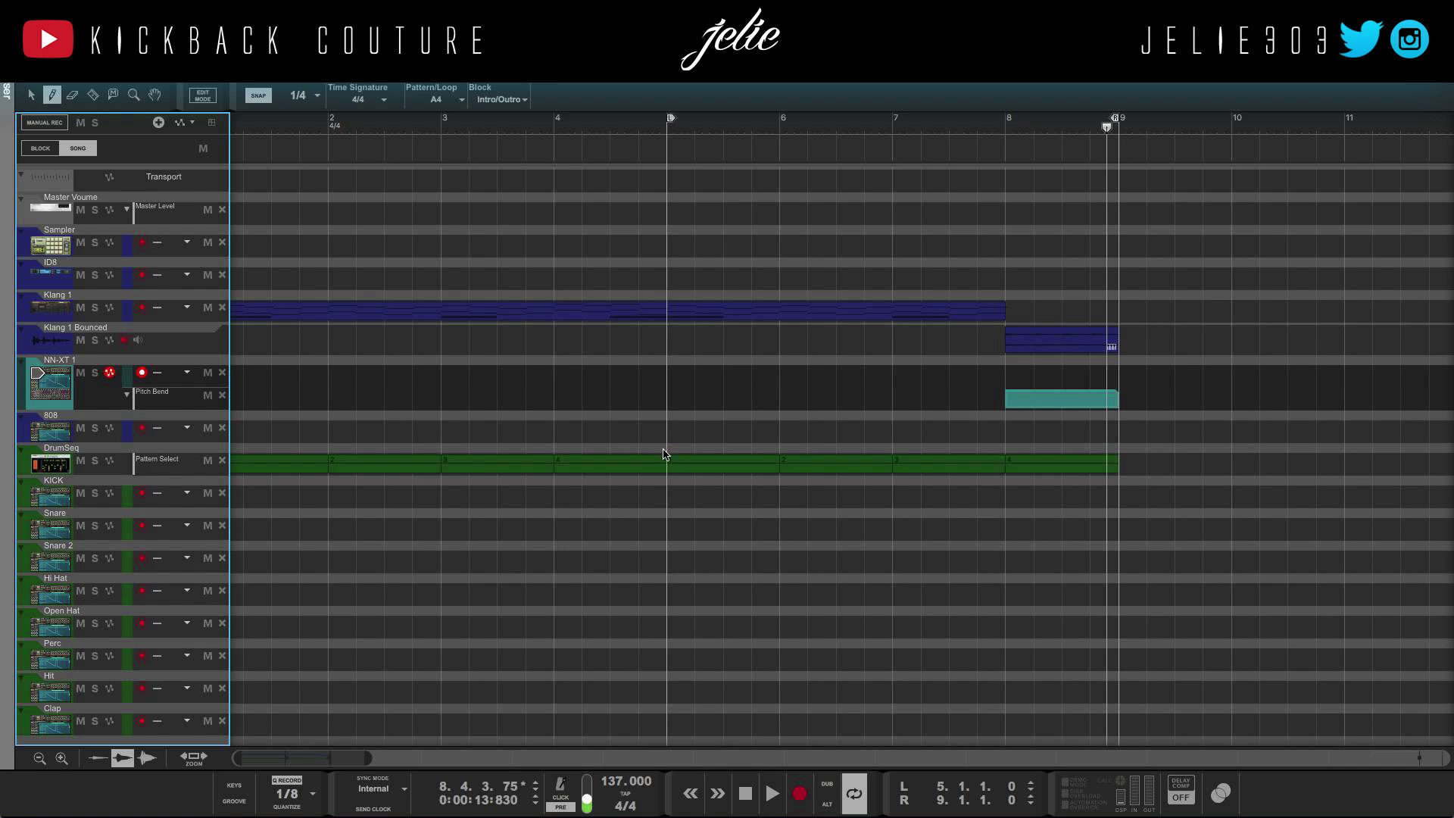
drag(1009, 374, 1074, 379)
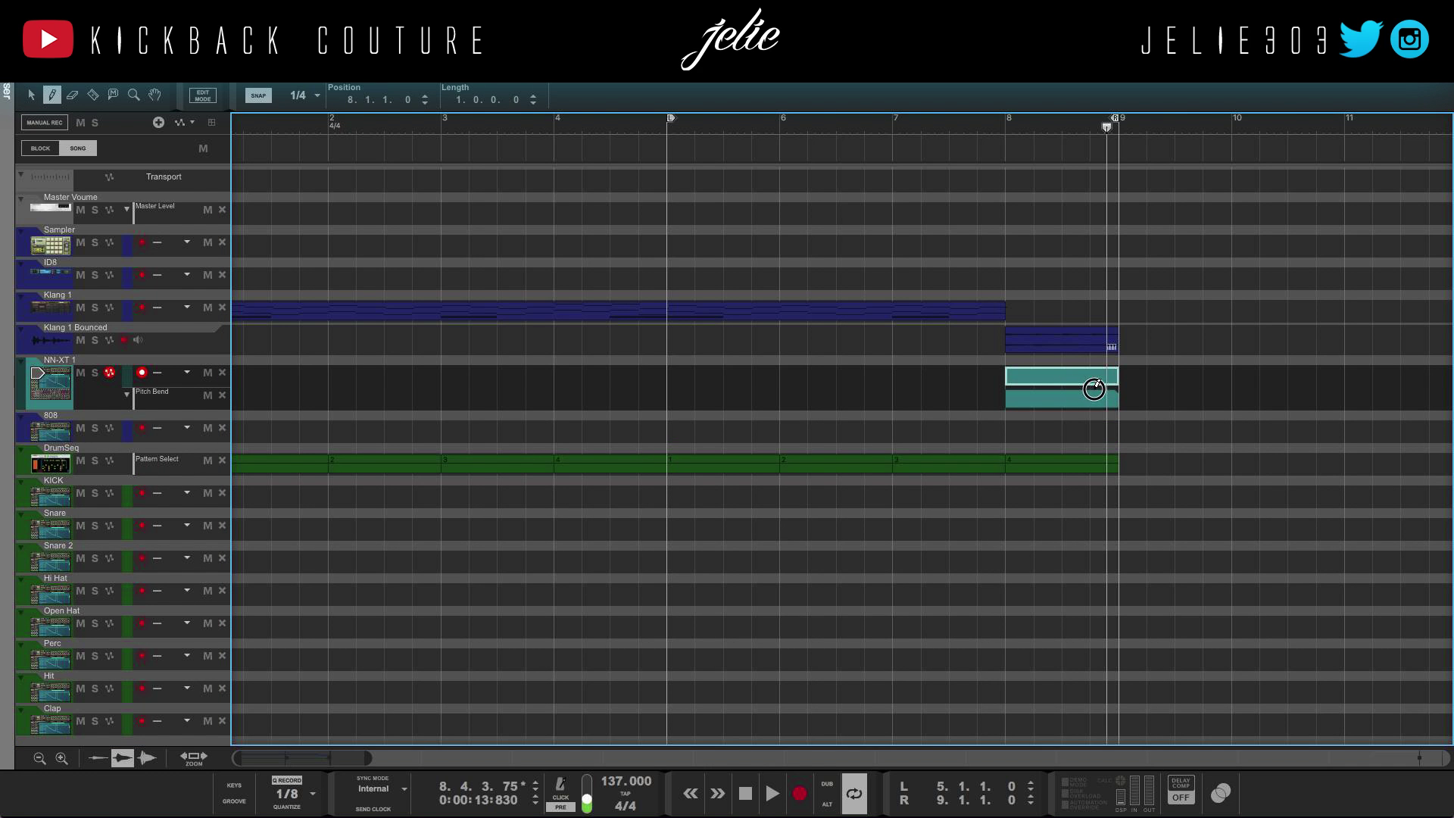
key(q)
Step: Draw a one-bar C1 note at bar 8 in the NN-XT note clip and return to the arrangement
double_click(1077, 384)
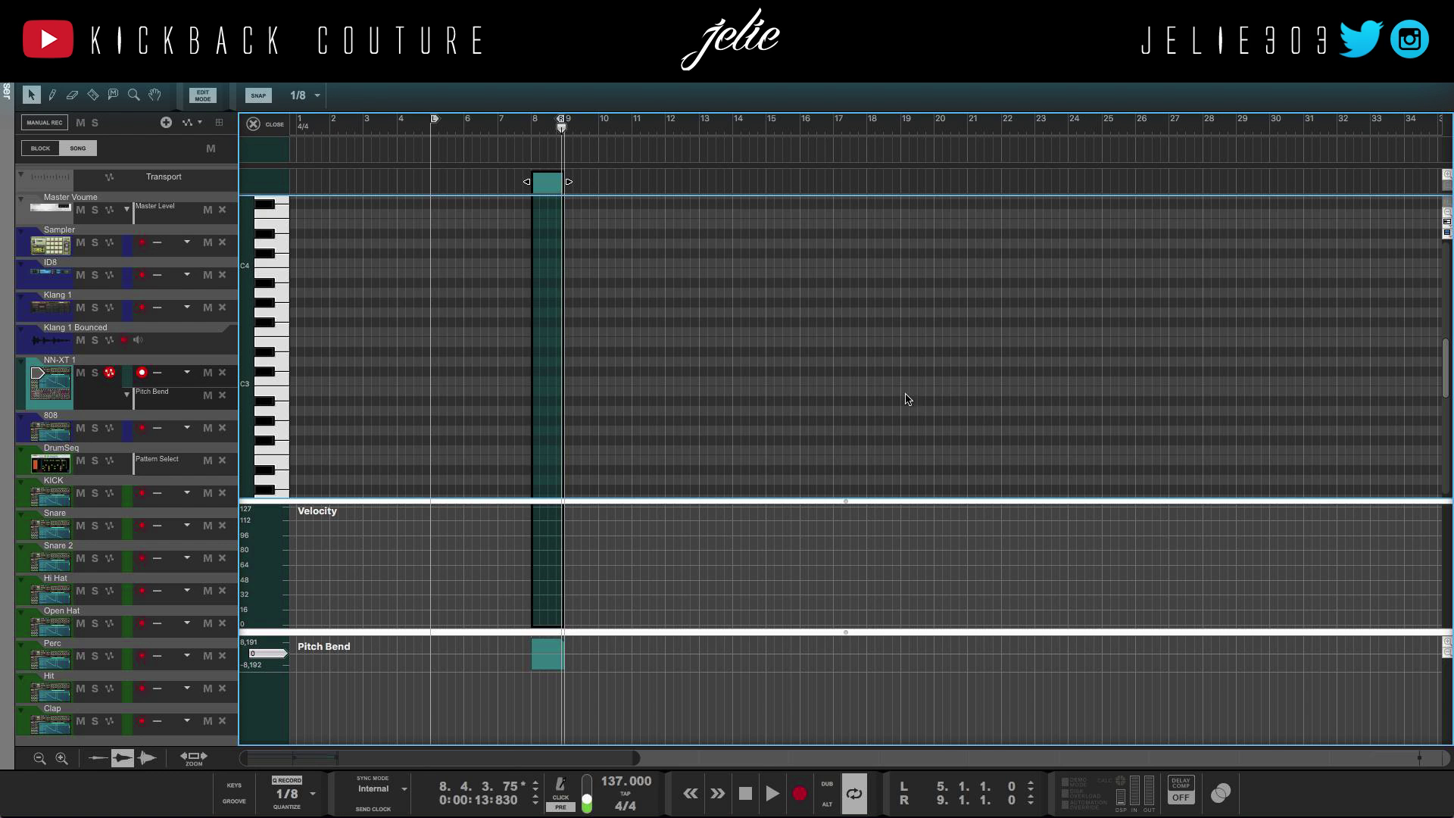
key(p)
scroll(500, 390, right, 3)
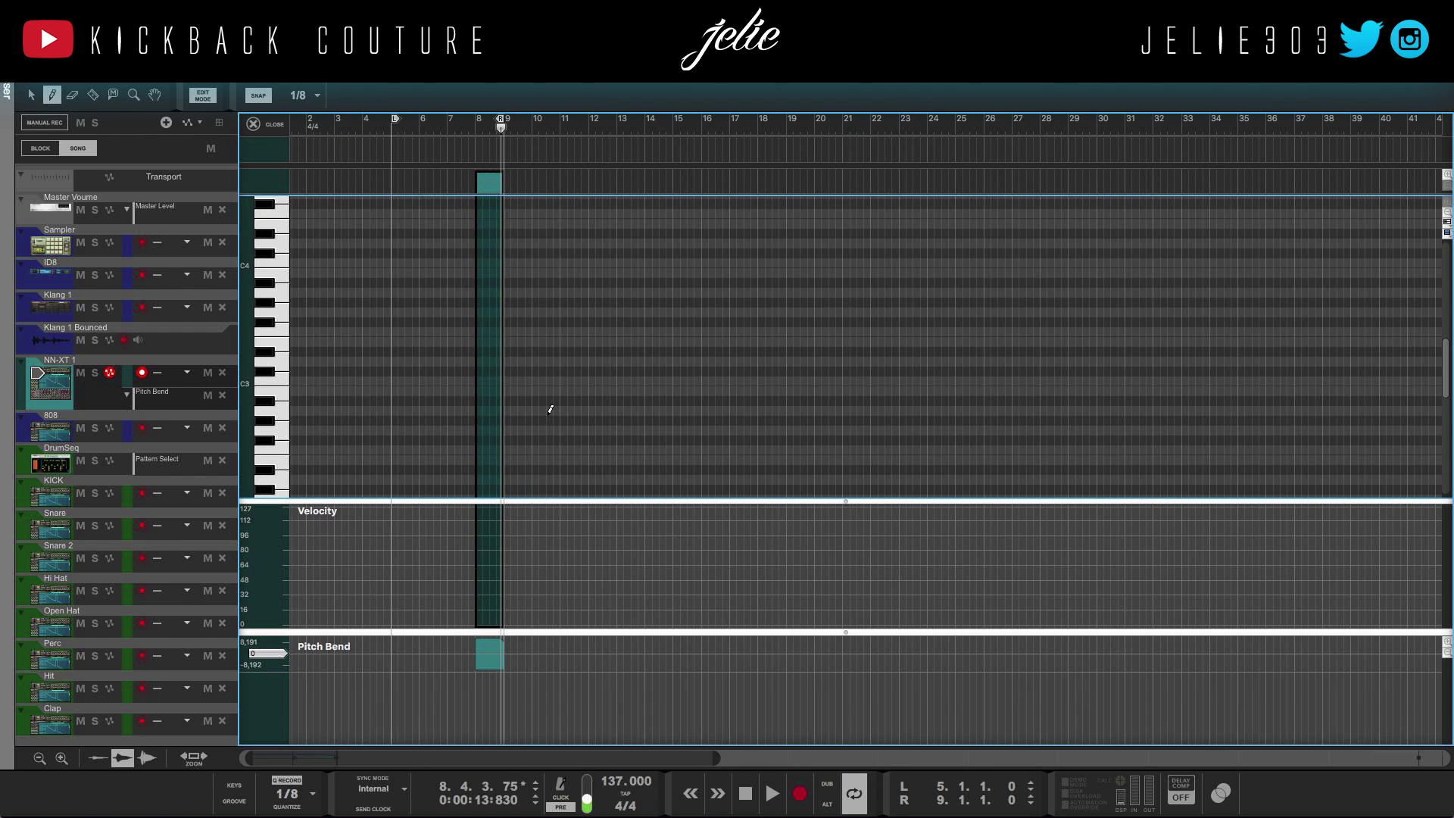
scroll(503, 416, up, 6)
scroll(441, 422, down, 5)
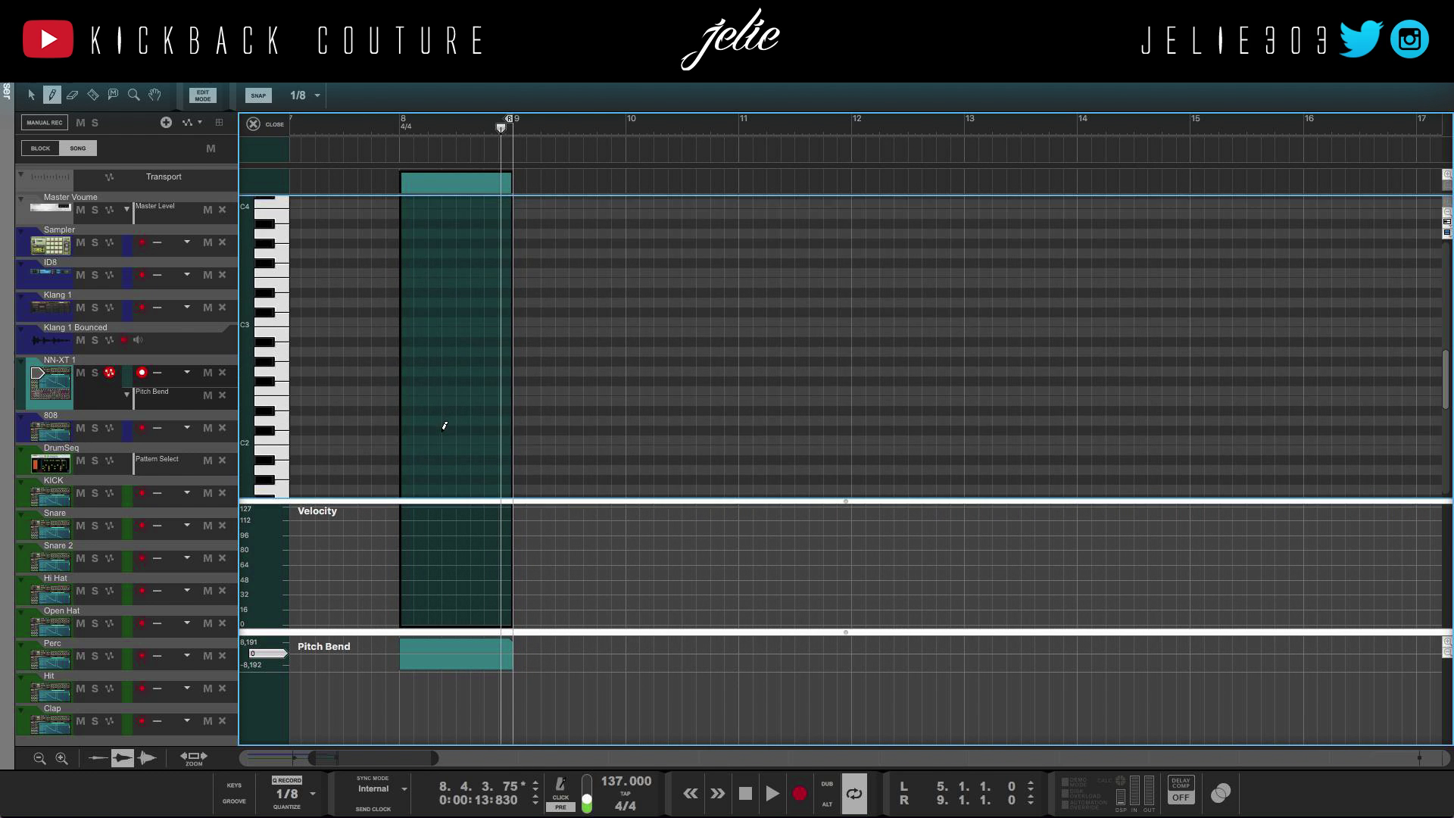
drag(402, 437, 505, 455)
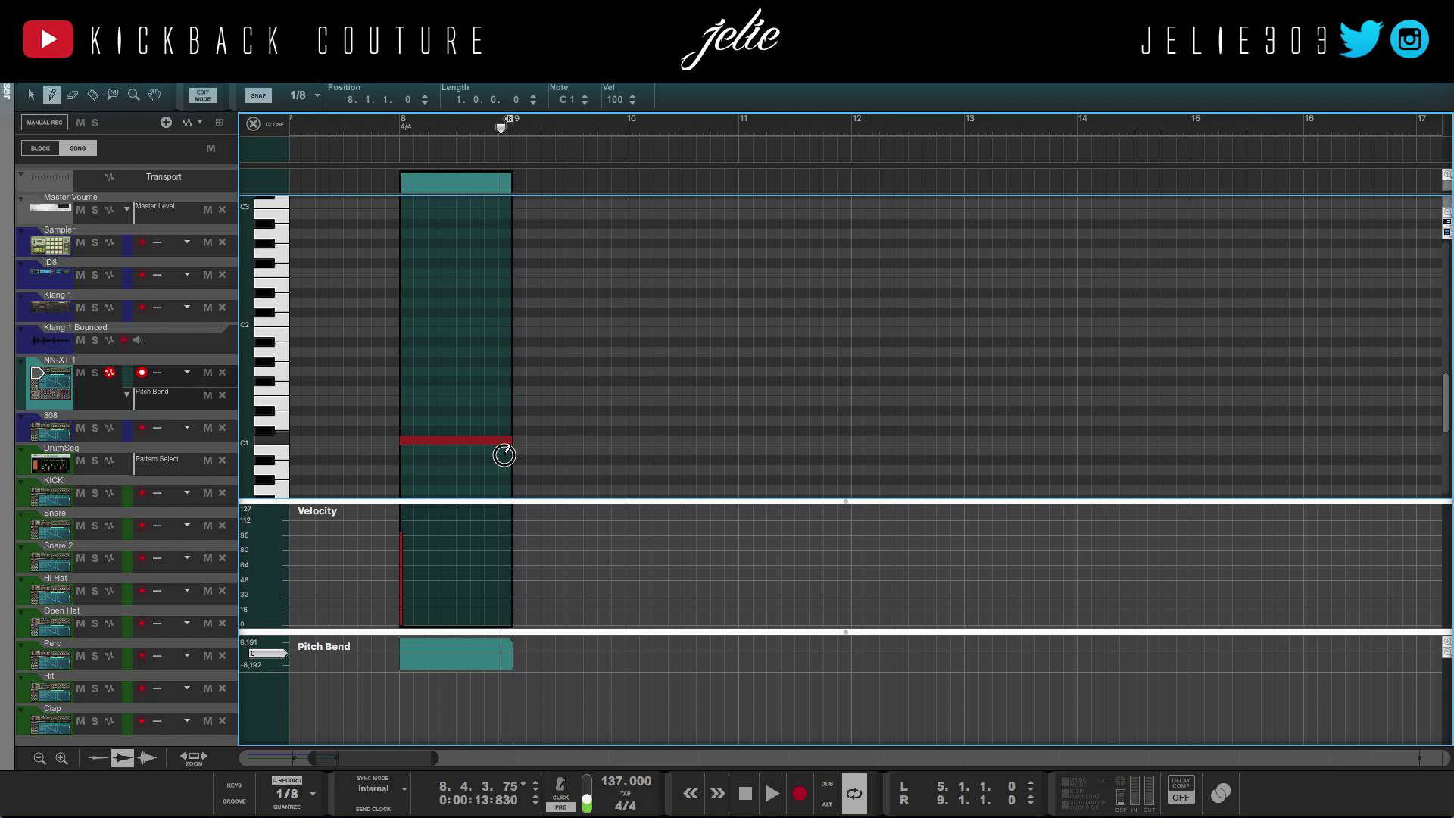
click(254, 123)
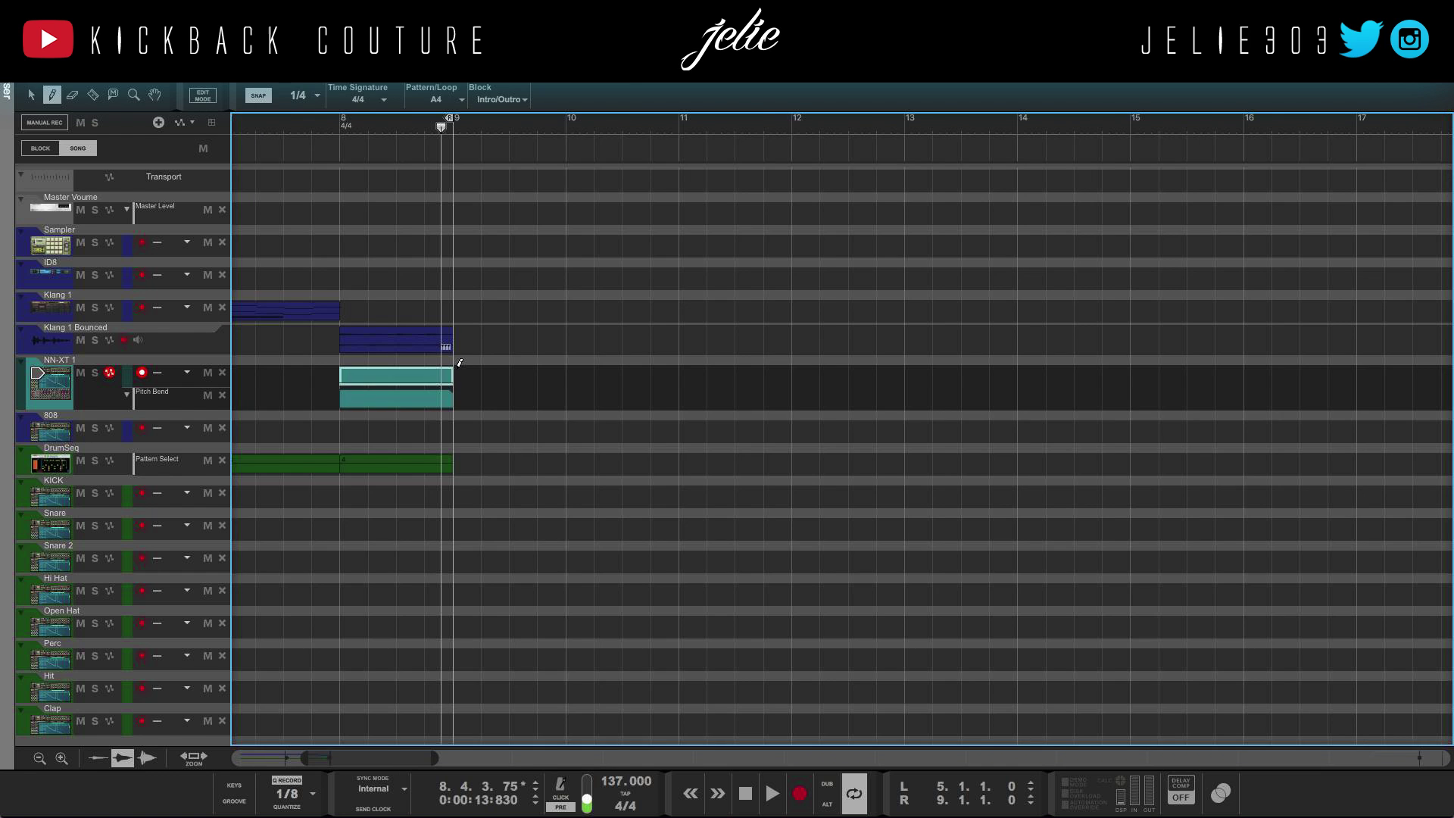
key(q)
click(487, 345)
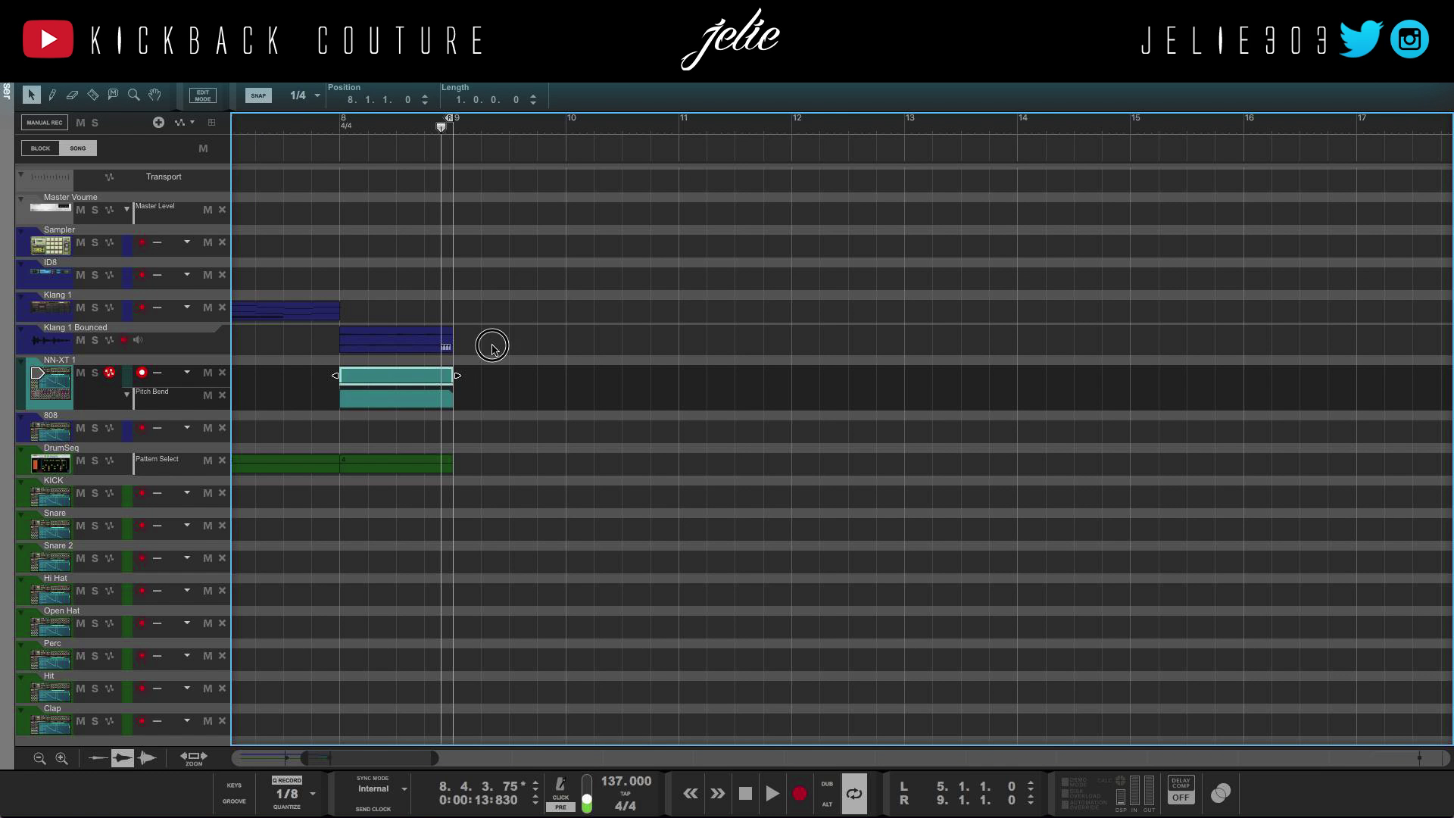
Step: Draw a descending ramp in the Pitch Bend clip from the maximum value at bar 8 to -8192 at bar 9
drag(509, 288, 204, 265)
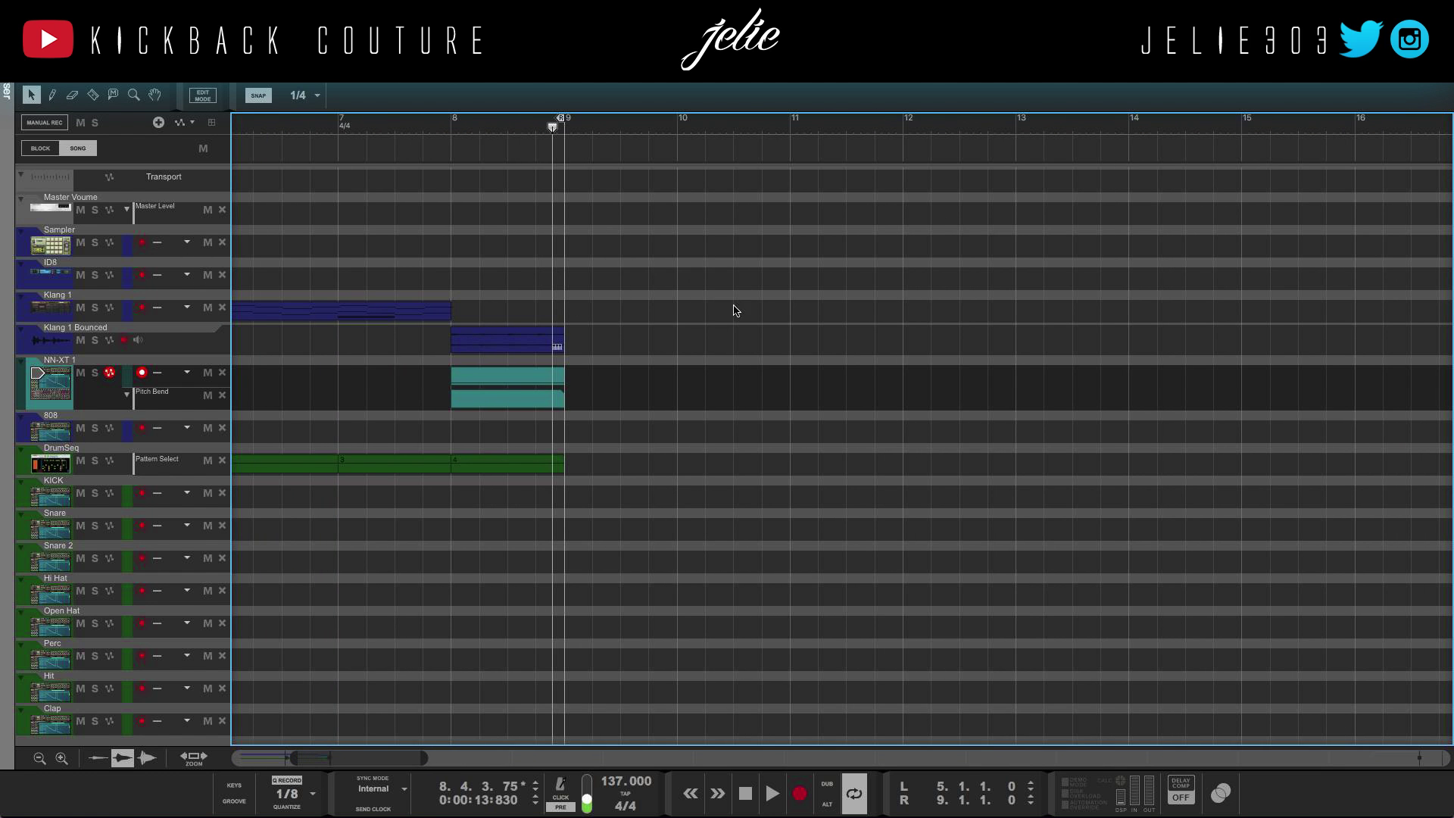
double_click(512, 399)
key(w)
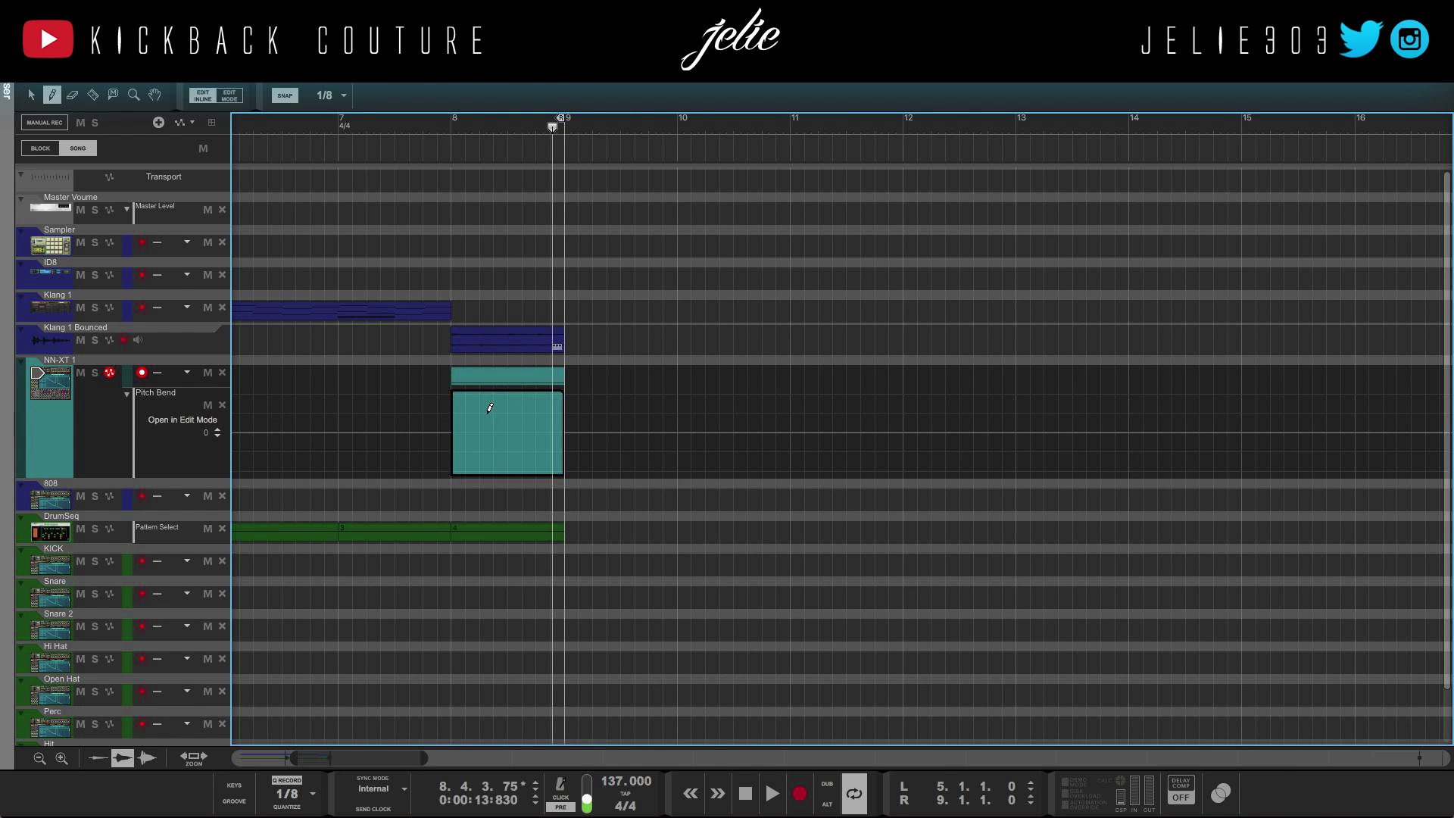
click(453, 388)
click(563, 472)
key(ctrl+e)
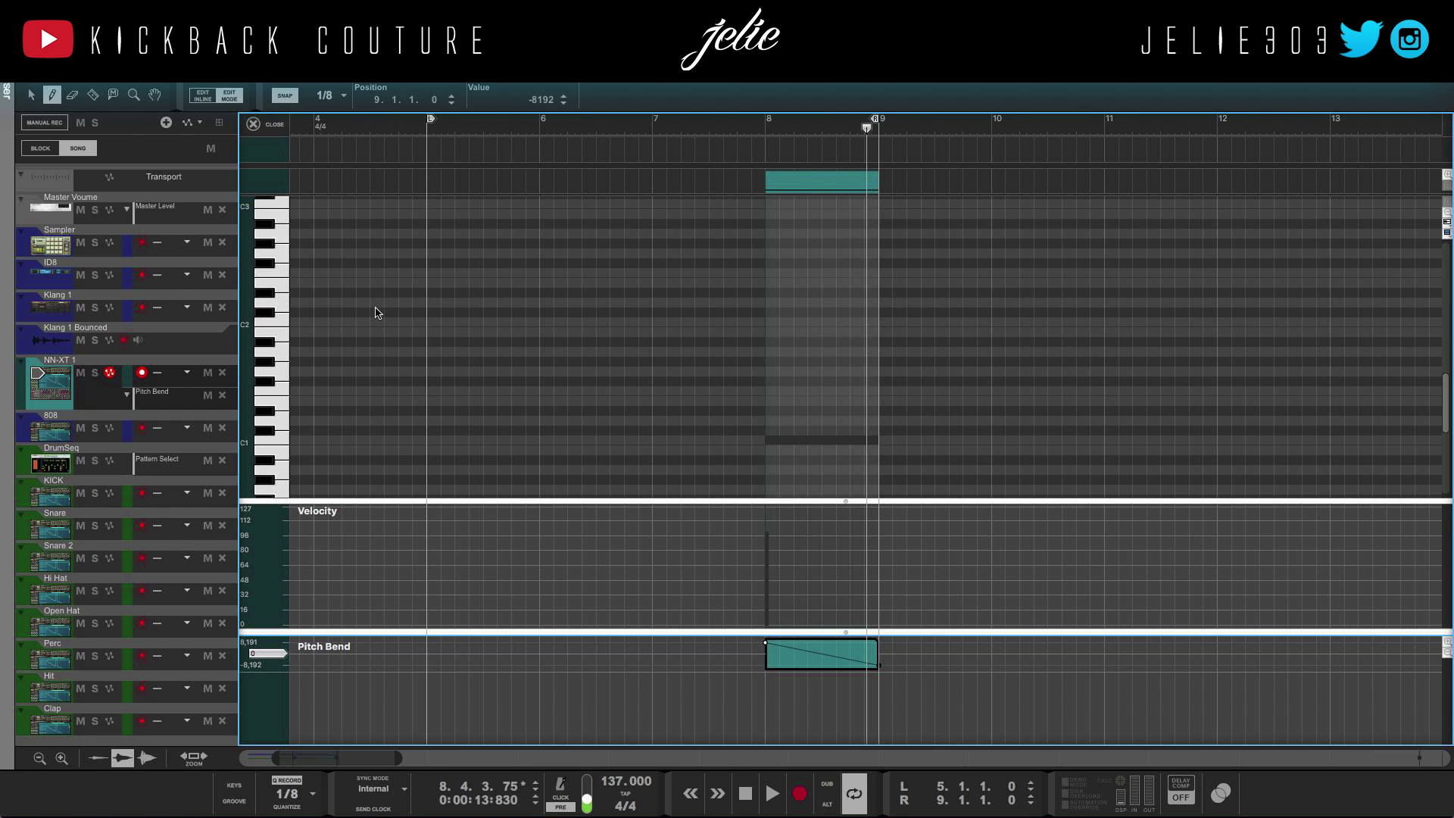
click(287, 127)
key(q)
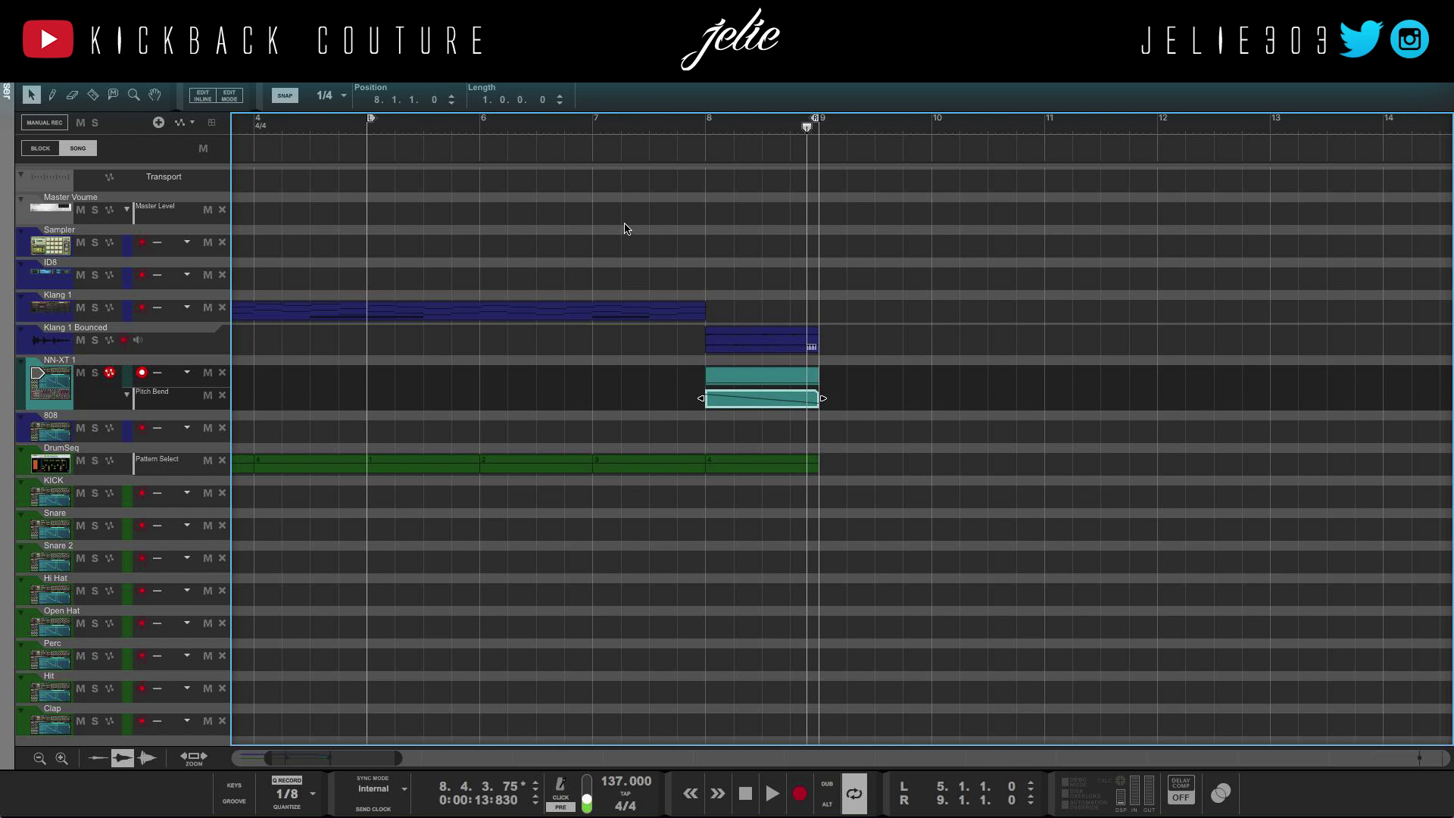
Step: Delete the Klang 1 Bounced clip along with its track and device, and play back the transition
click(632, 218)
click(594, 123)
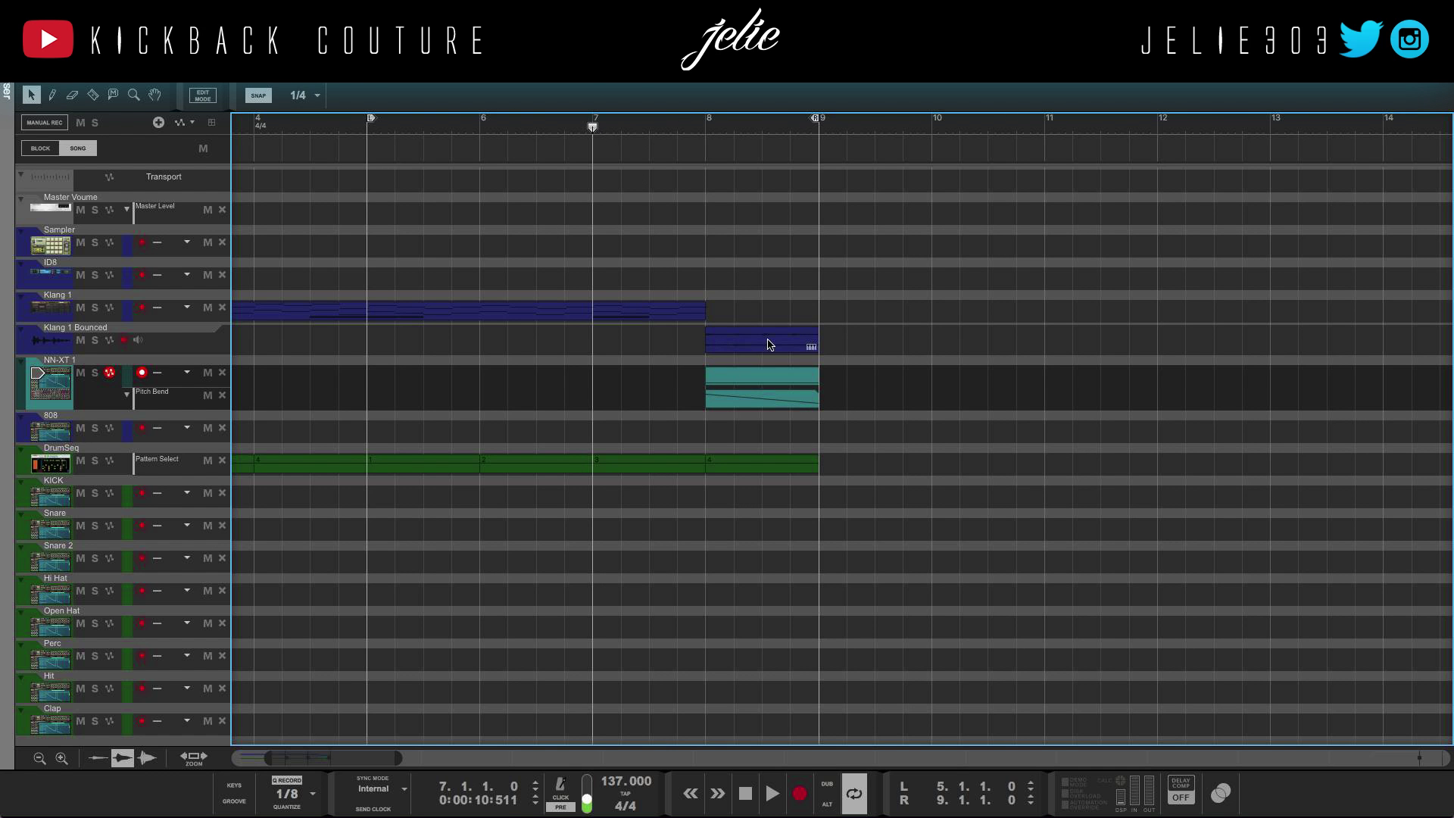
click(715, 338)
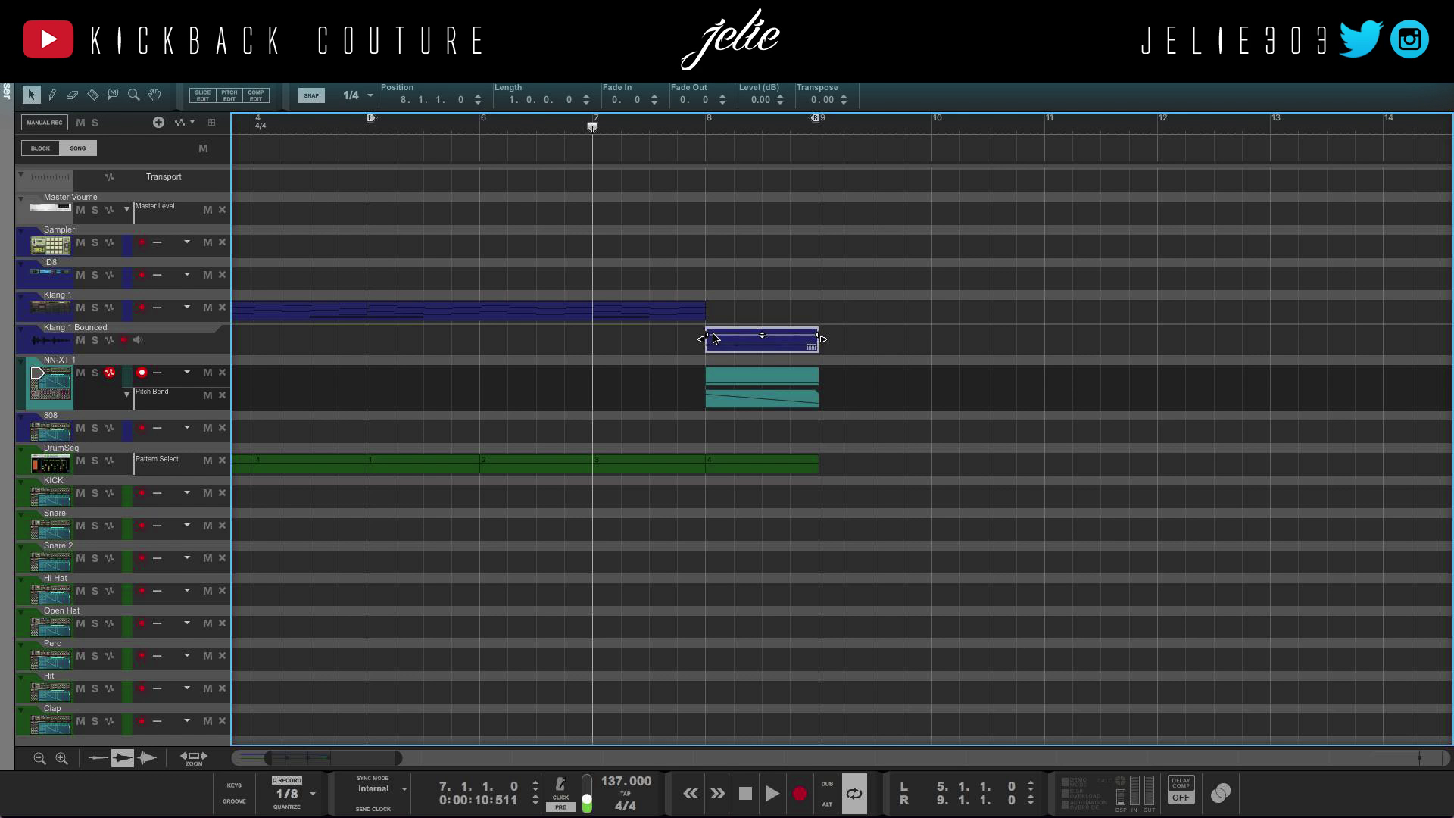
key(Delete)
click(73, 347)
key(Delete)
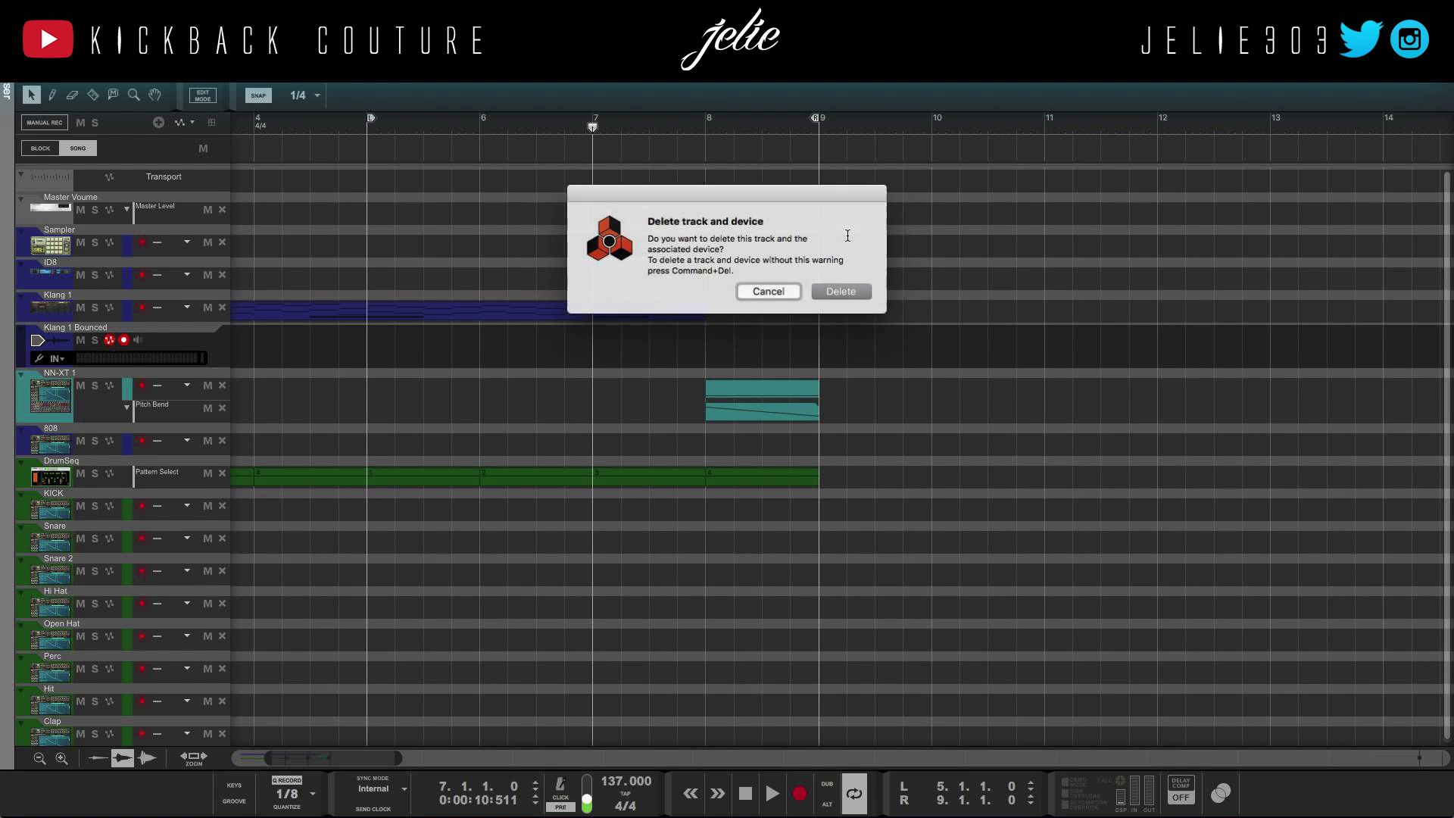
click(837, 294)
key(space)
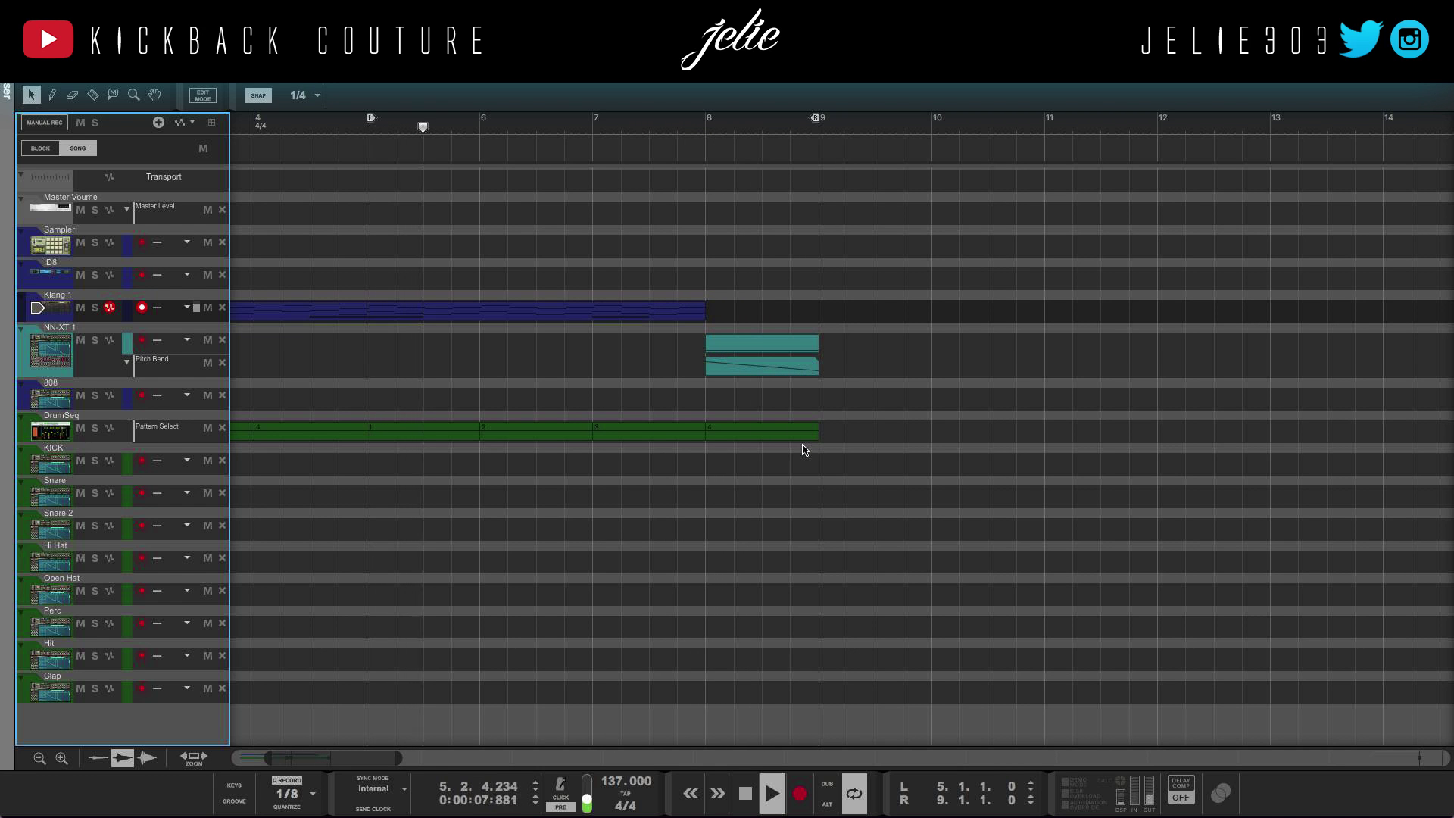
key(space)
Step: Scale both NN-XT clips at bar 8 to a length of two beats and audition the faster pitch drop
click(797, 370)
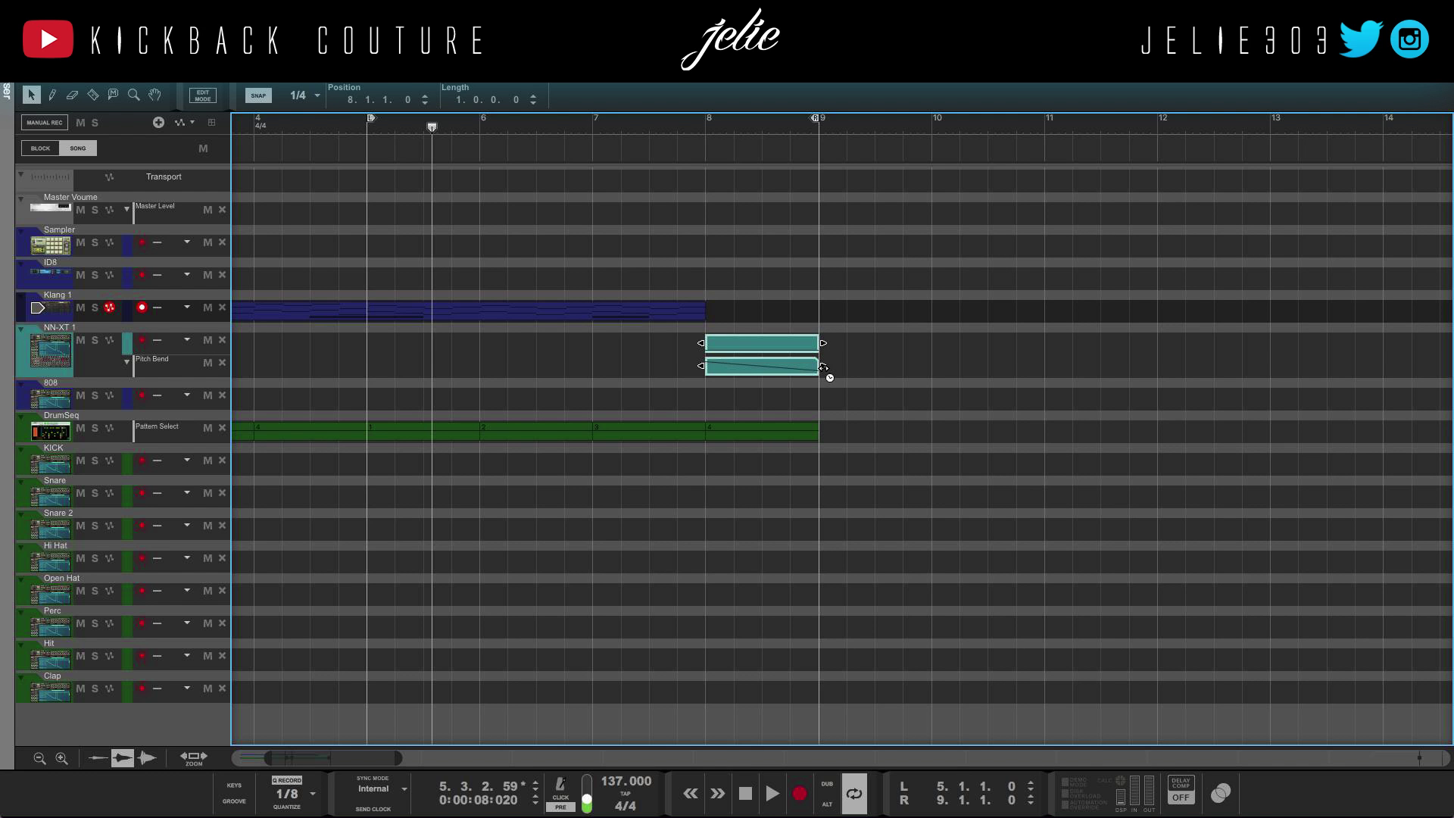
drag(823, 367, 764, 366)
click(674, 123)
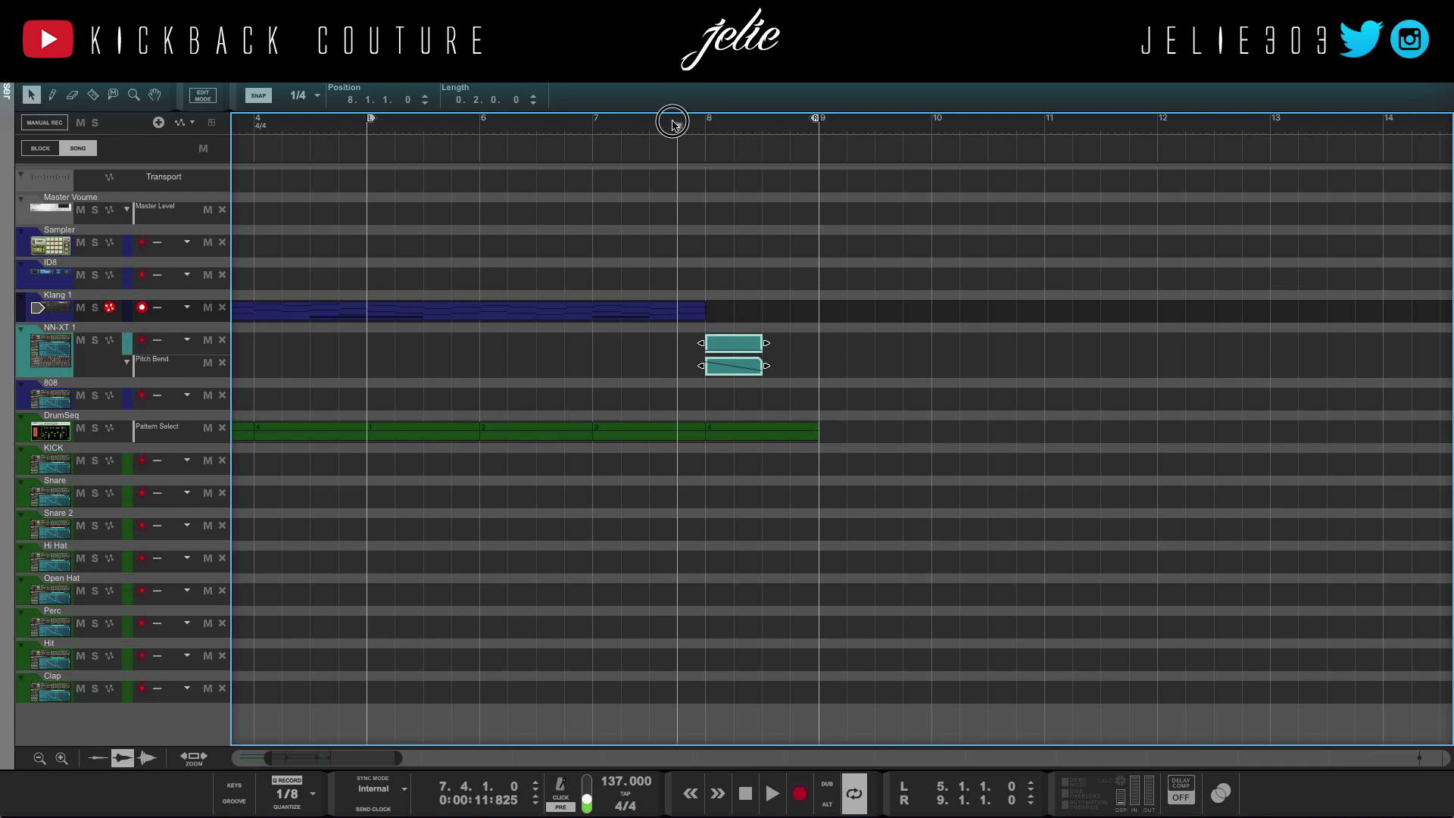
key(space)
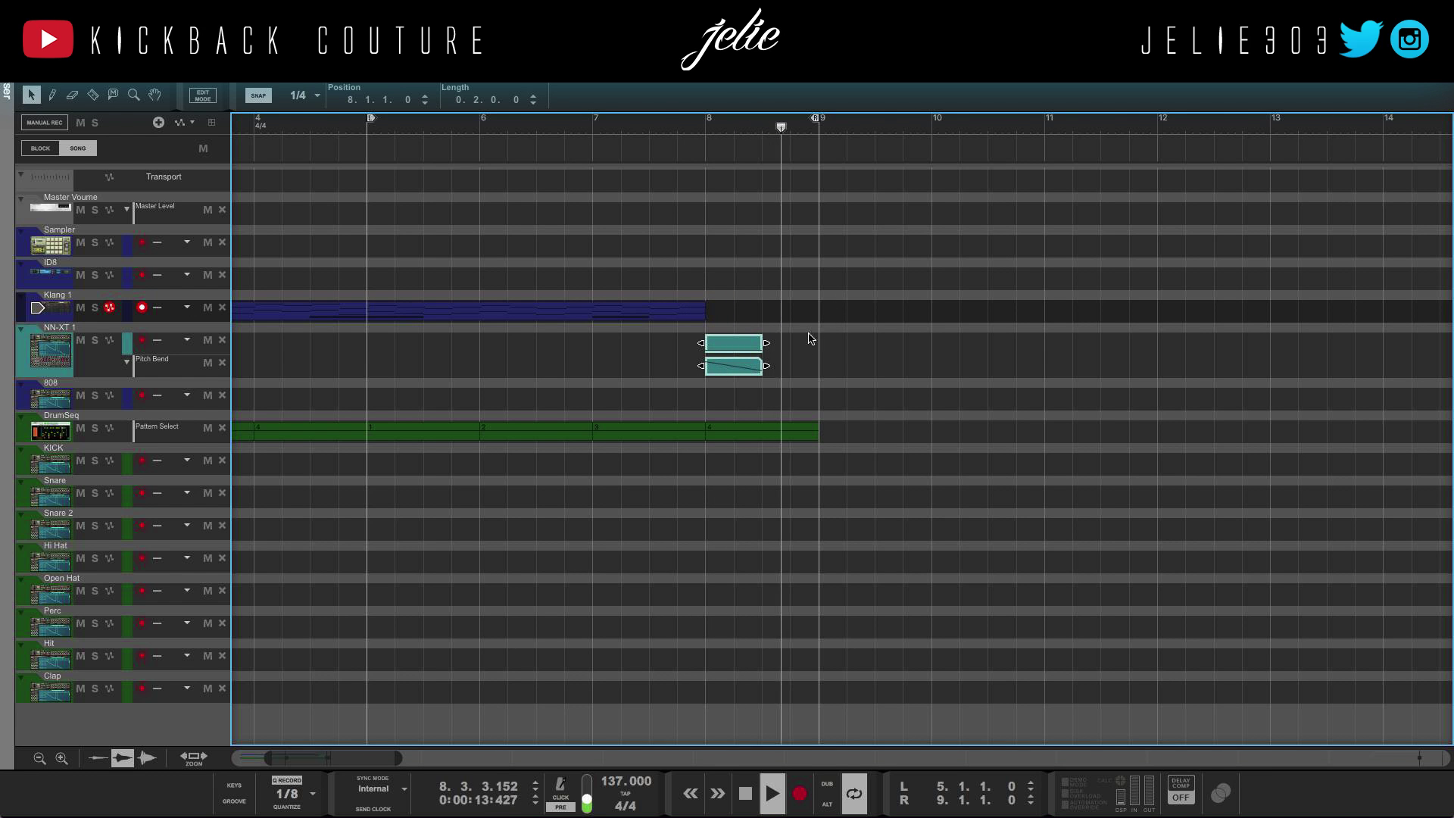
key(space)
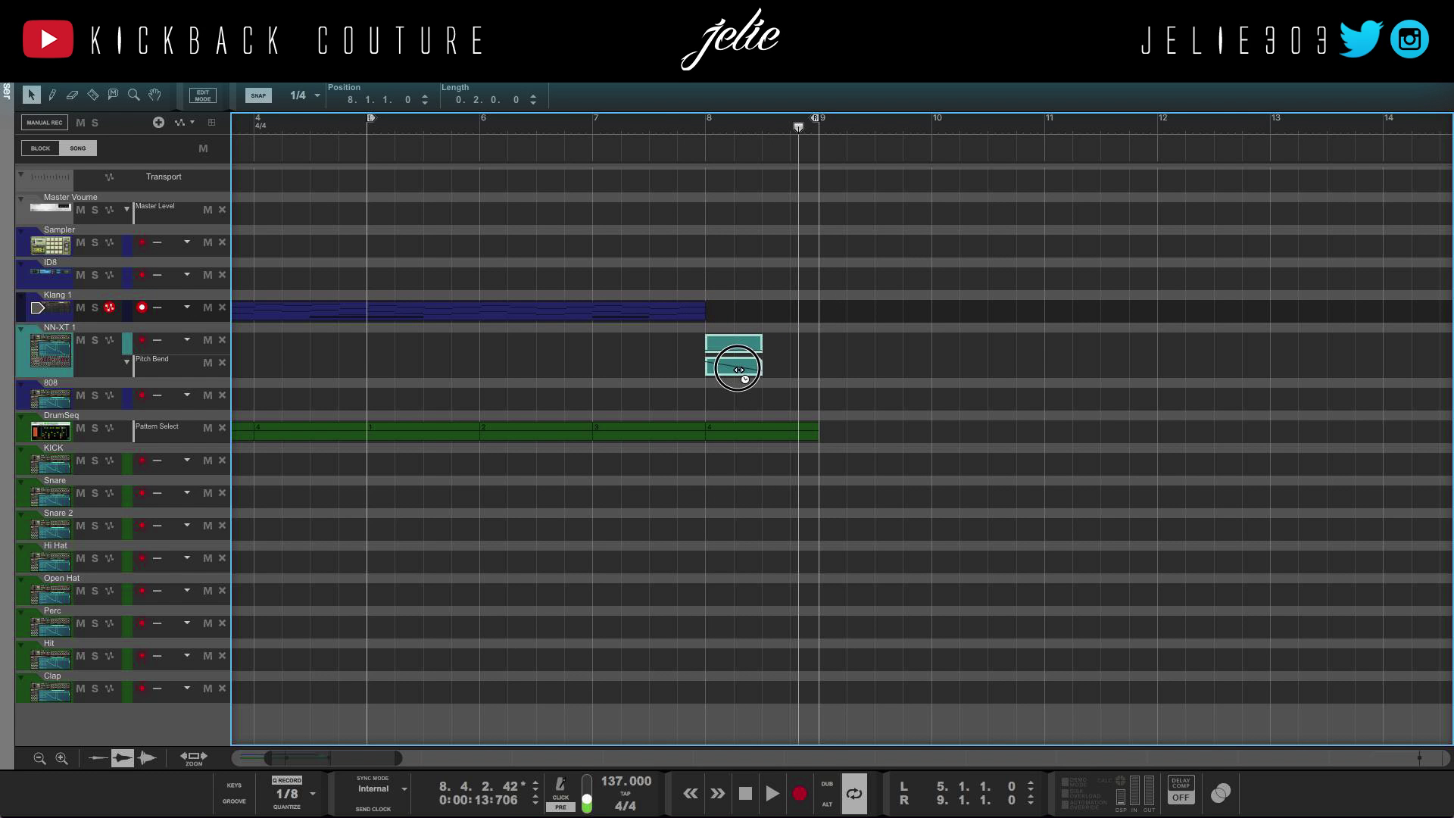
Step: Scale both NN-XT clips to a length of one beat and play back the shortened pitch drop
drag(739, 370, 734, 369)
click(617, 121)
key(space)
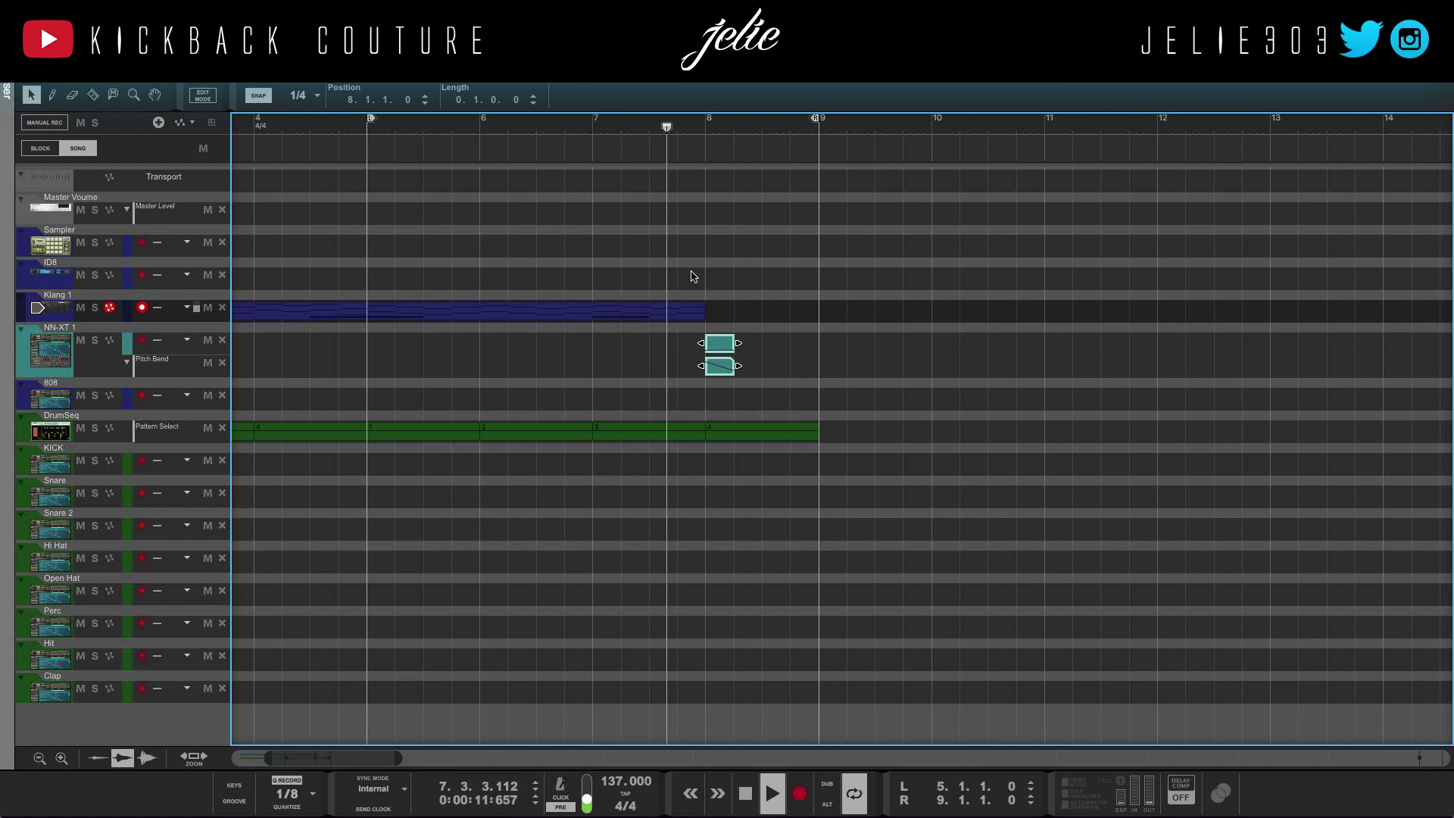
key(space)
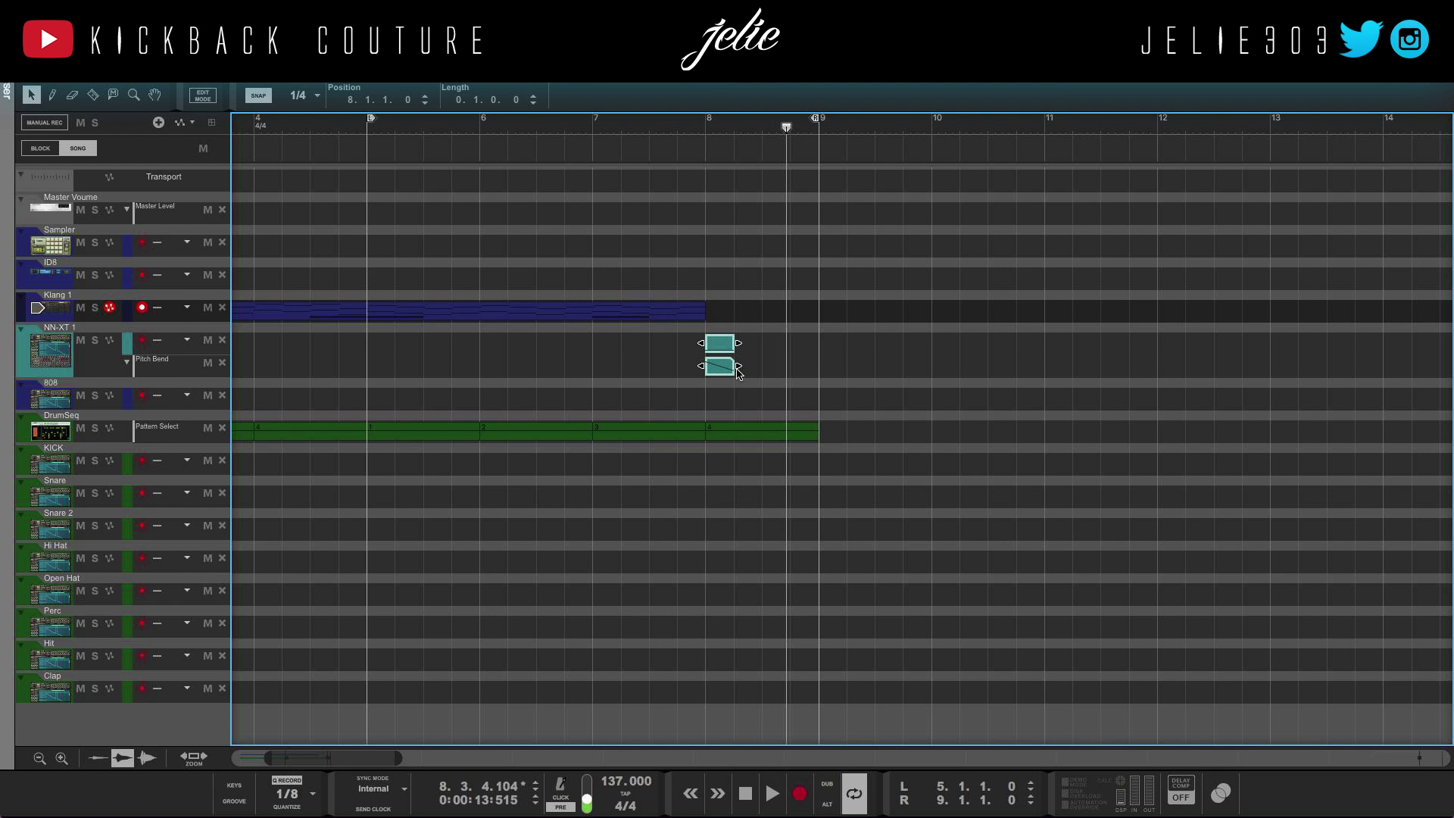
Step: Scale both NN-XT clips to one bar and three beats, move the right locator to 9.4.1.0, and play from bar 8
drag(739, 366, 884, 387)
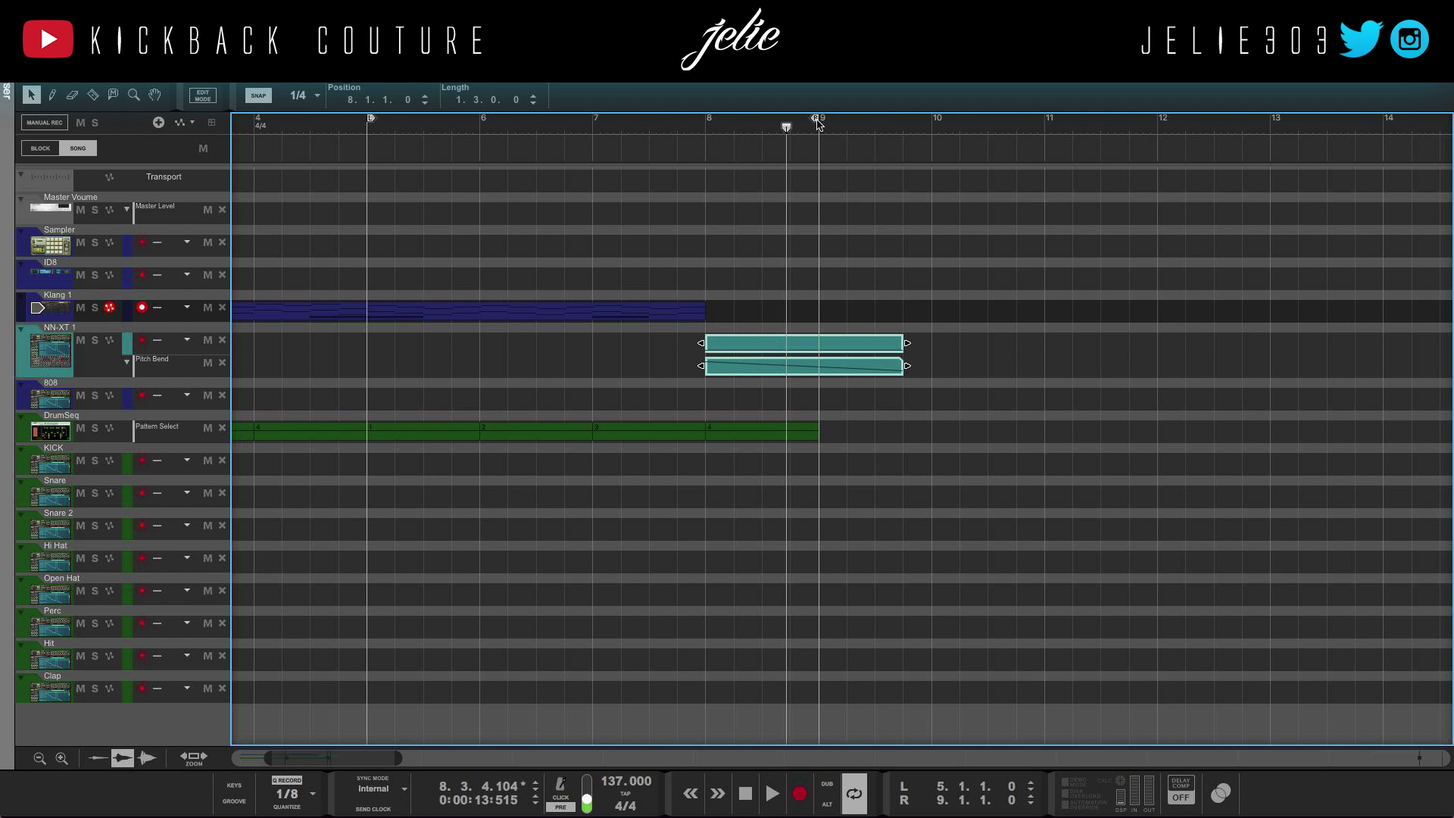
drag(818, 123, 899, 125)
click(705, 125)
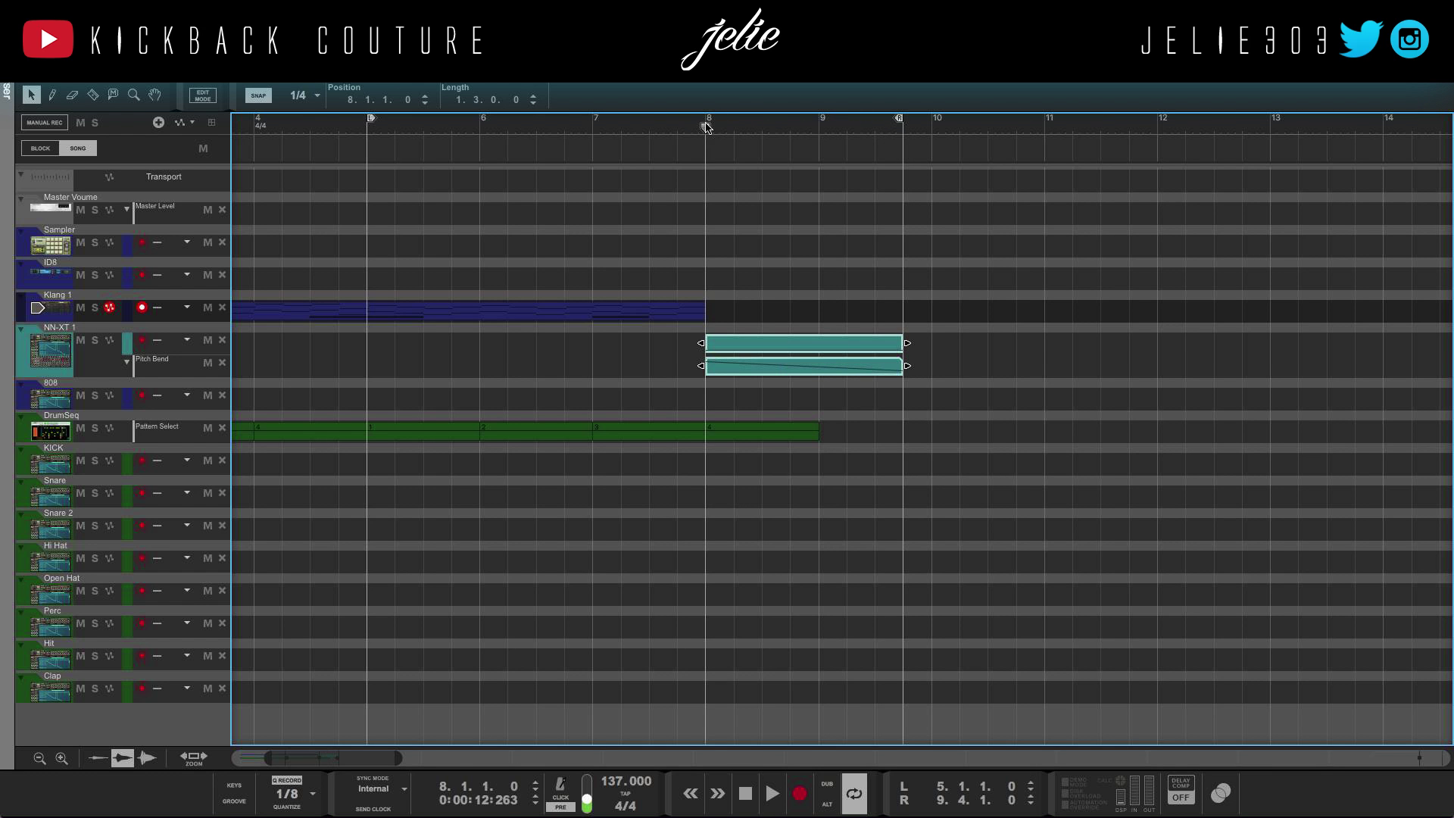
key(space)
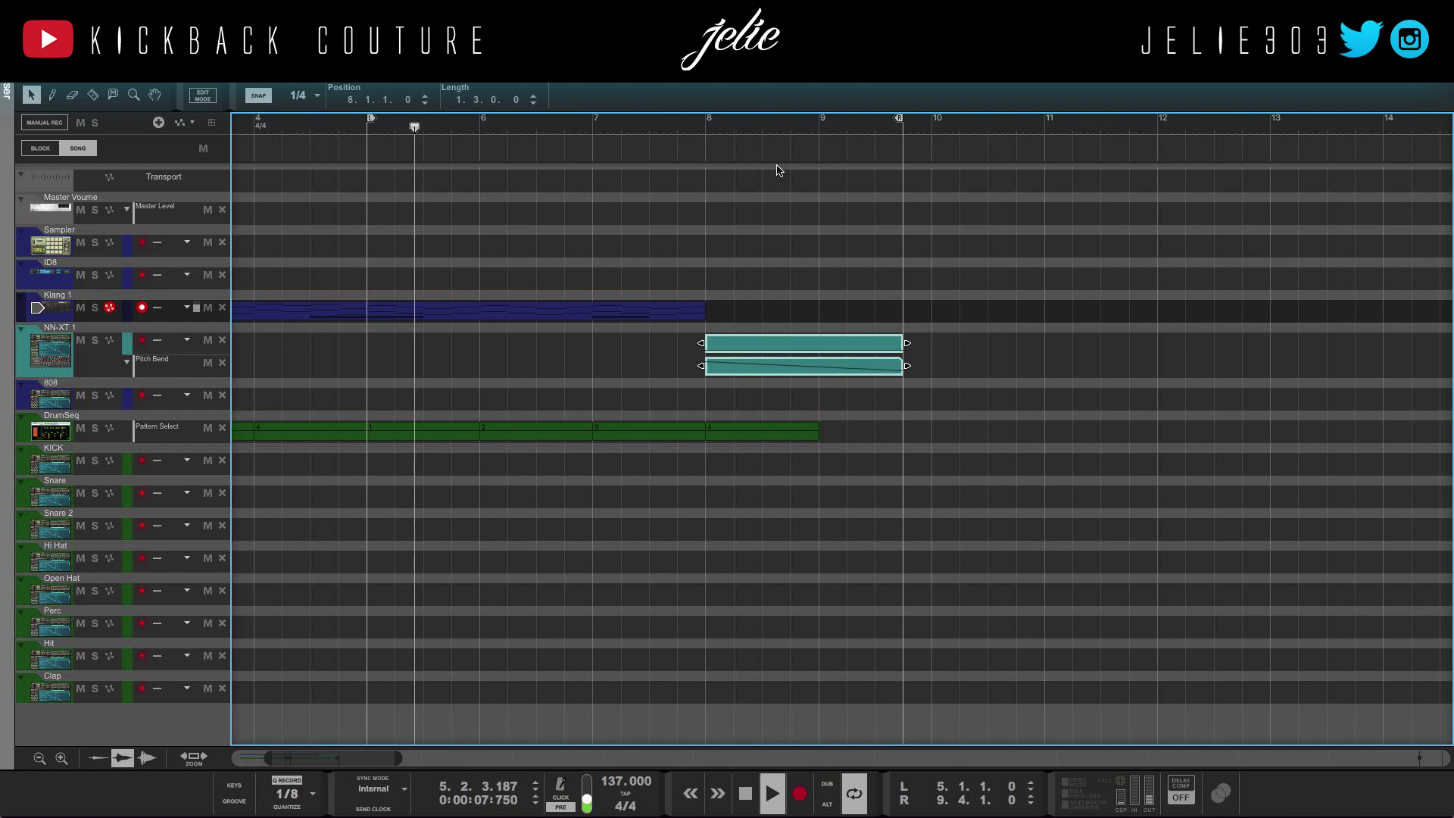
key(space)
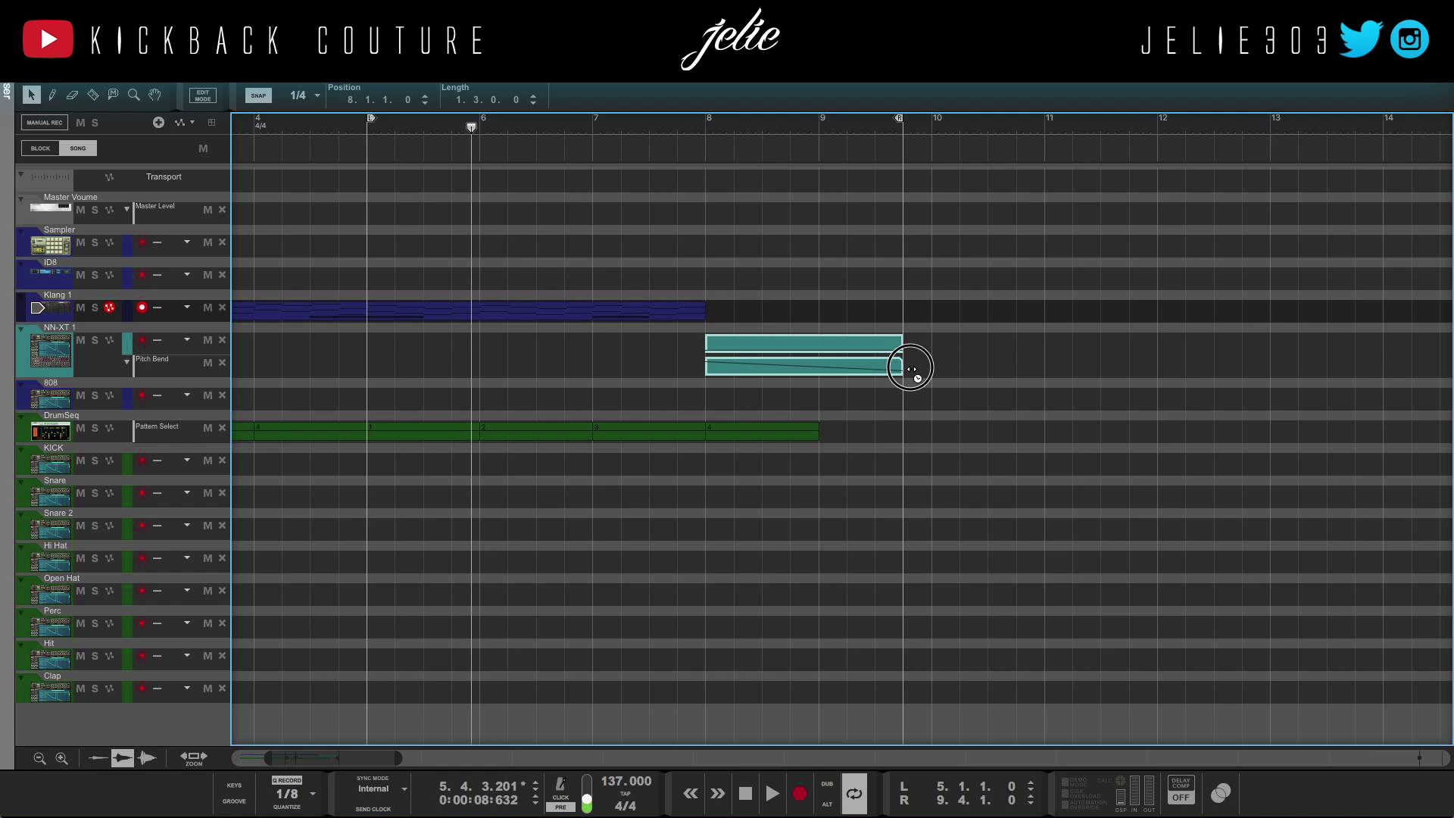
Step: Scale both NN-XT clips to one bar, ending at bar 9, and move the right locator to bar 9
drag(912, 377, 820, 371)
click(857, 199)
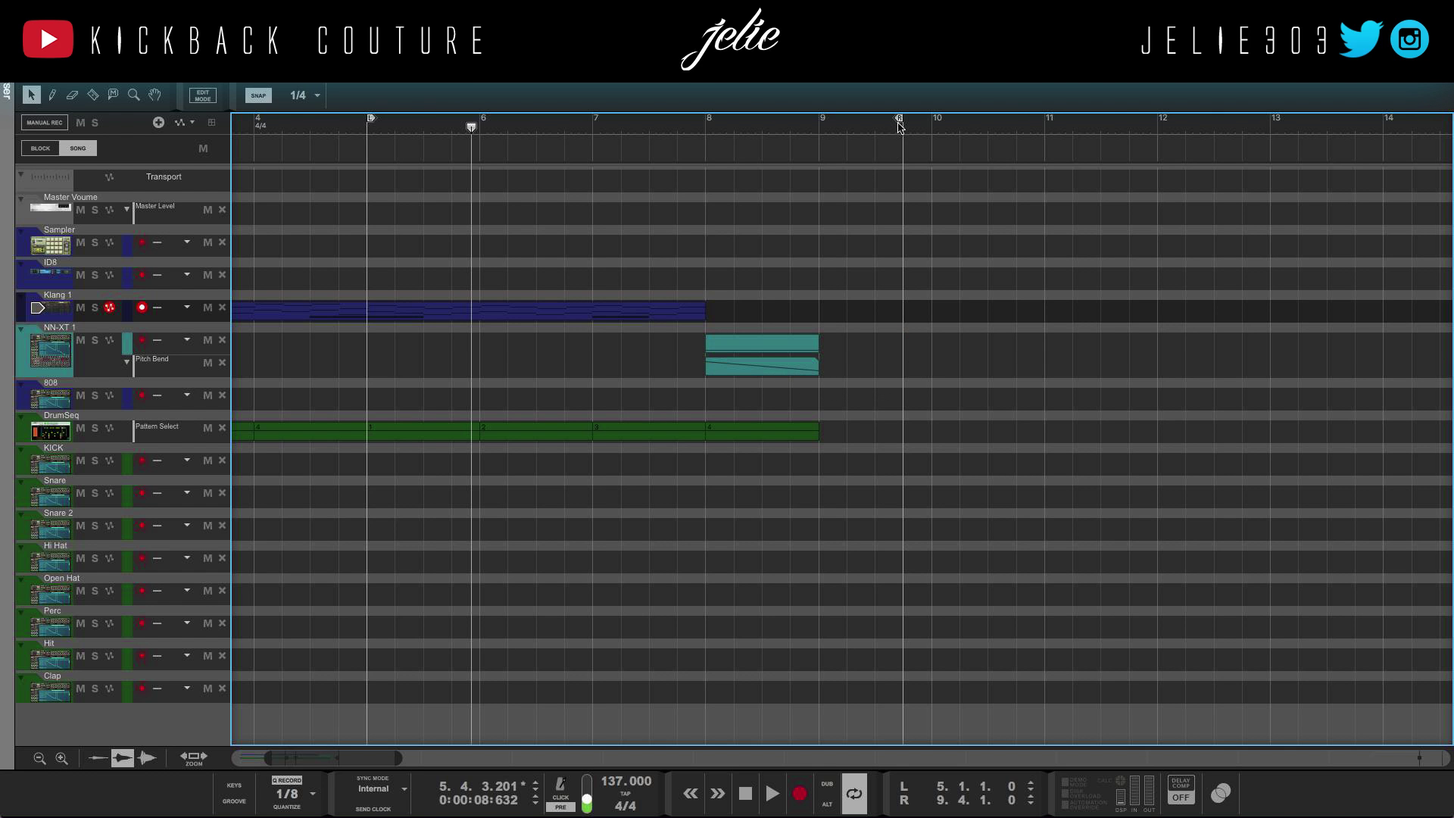
drag(899, 128, 824, 130)
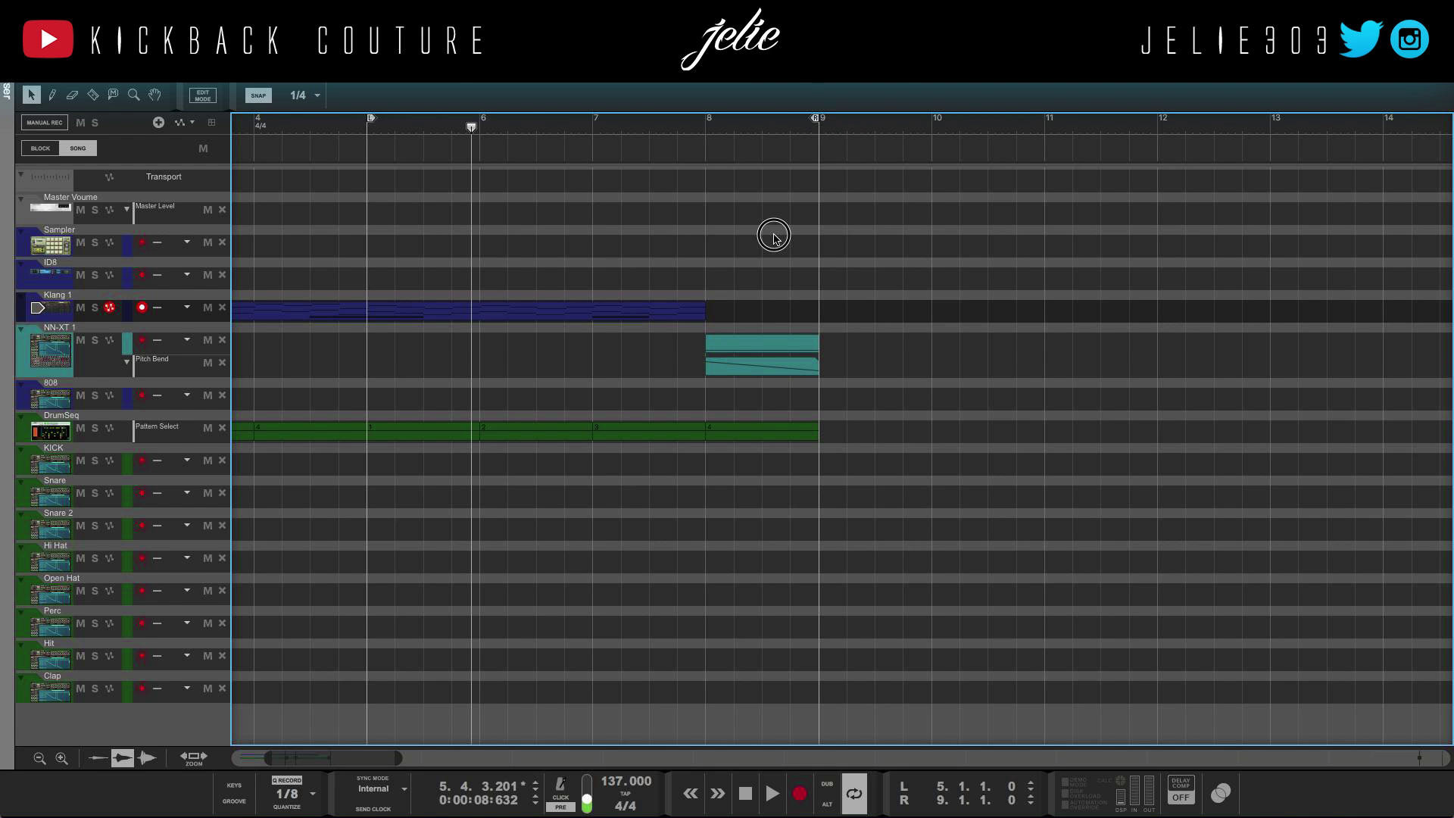
Step: Delete the NN-XT 1 track together with its device
click(779, 355)
click(771, 284)
click(39, 351)
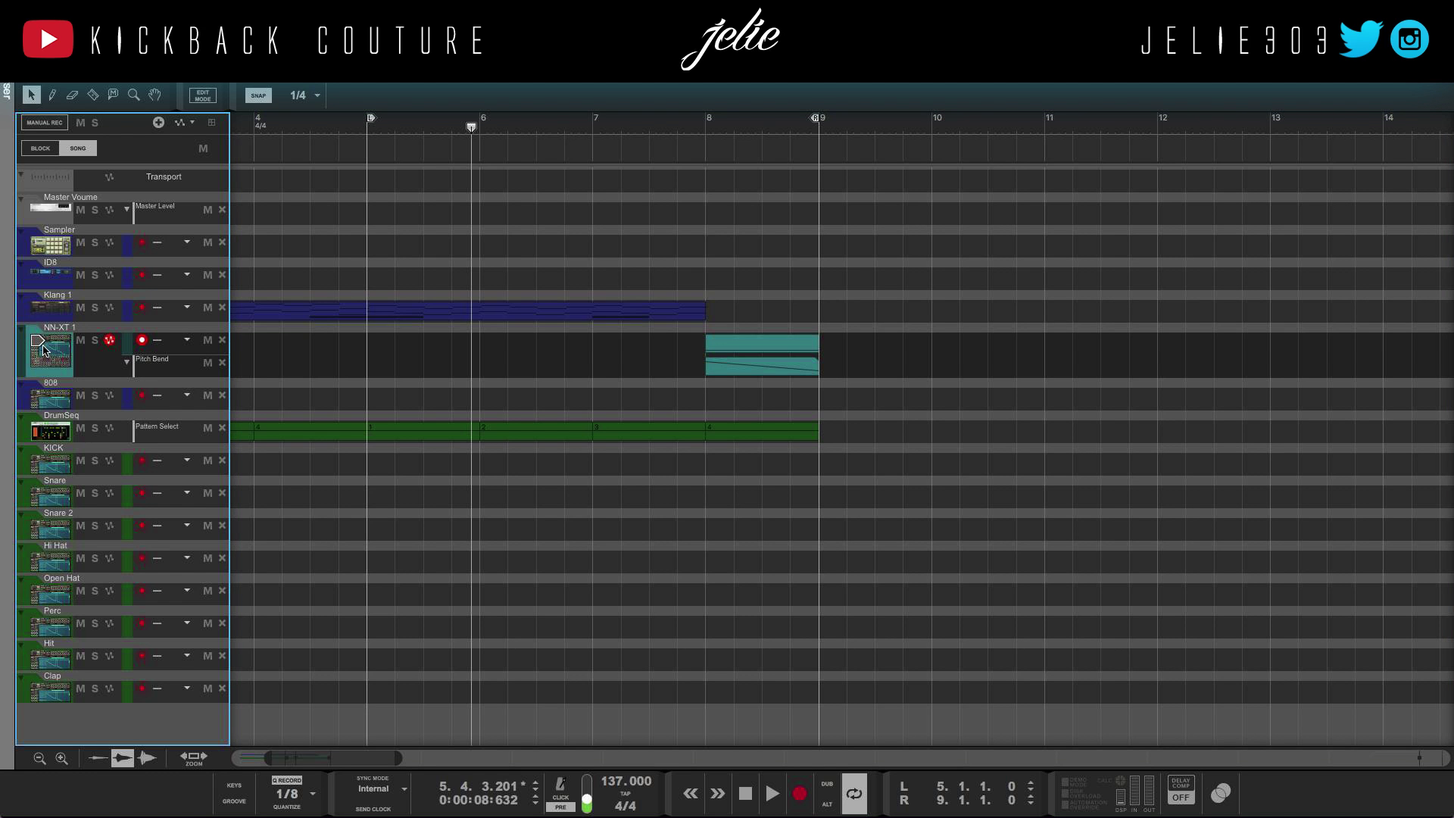
key(Delete)
click(844, 284)
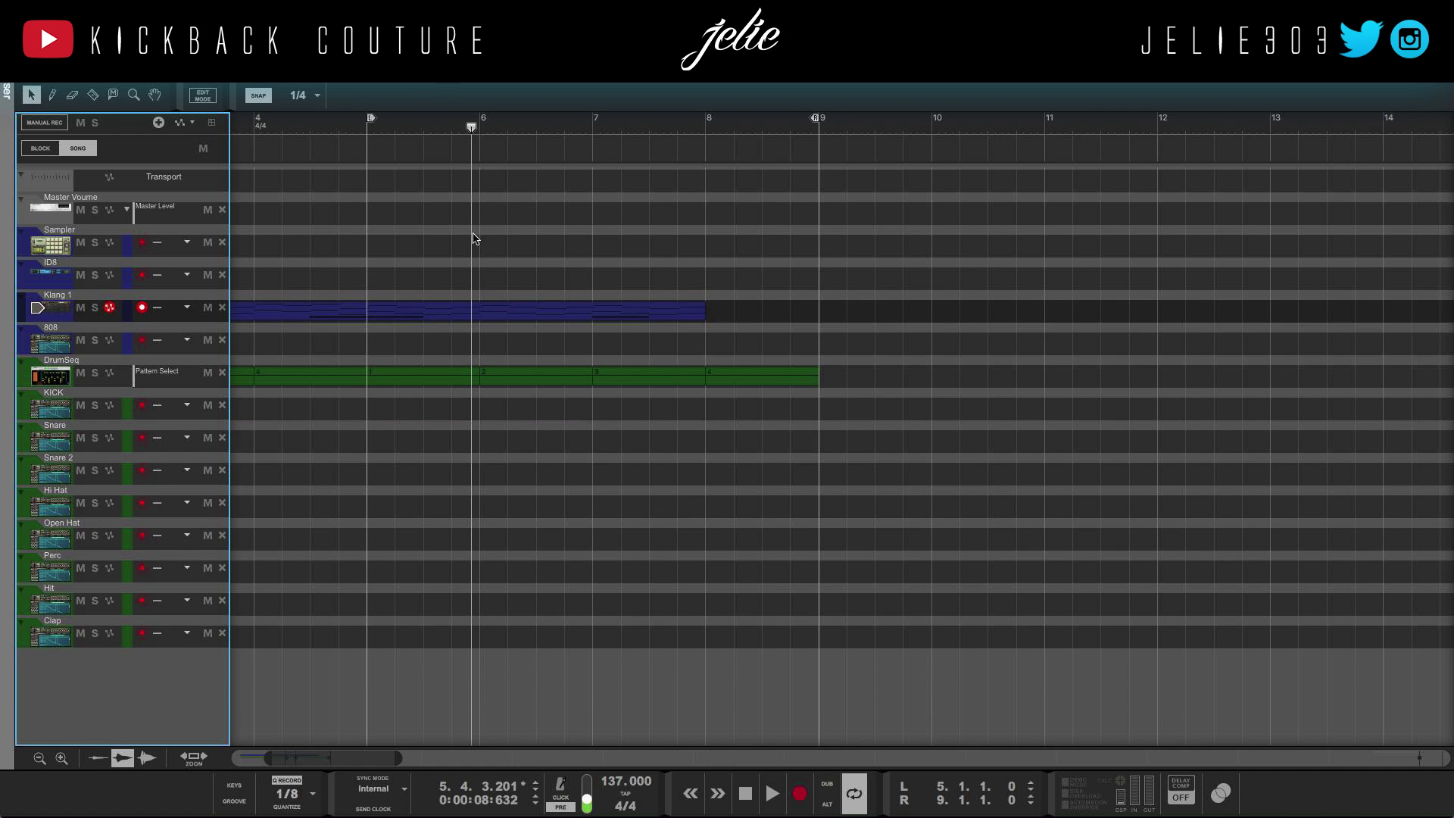
Step: Fill bar 8 of the Klang 1 track with its clip and set the playhead and left locator to bar 1
drag(723, 311, 818, 312)
click(725, 222)
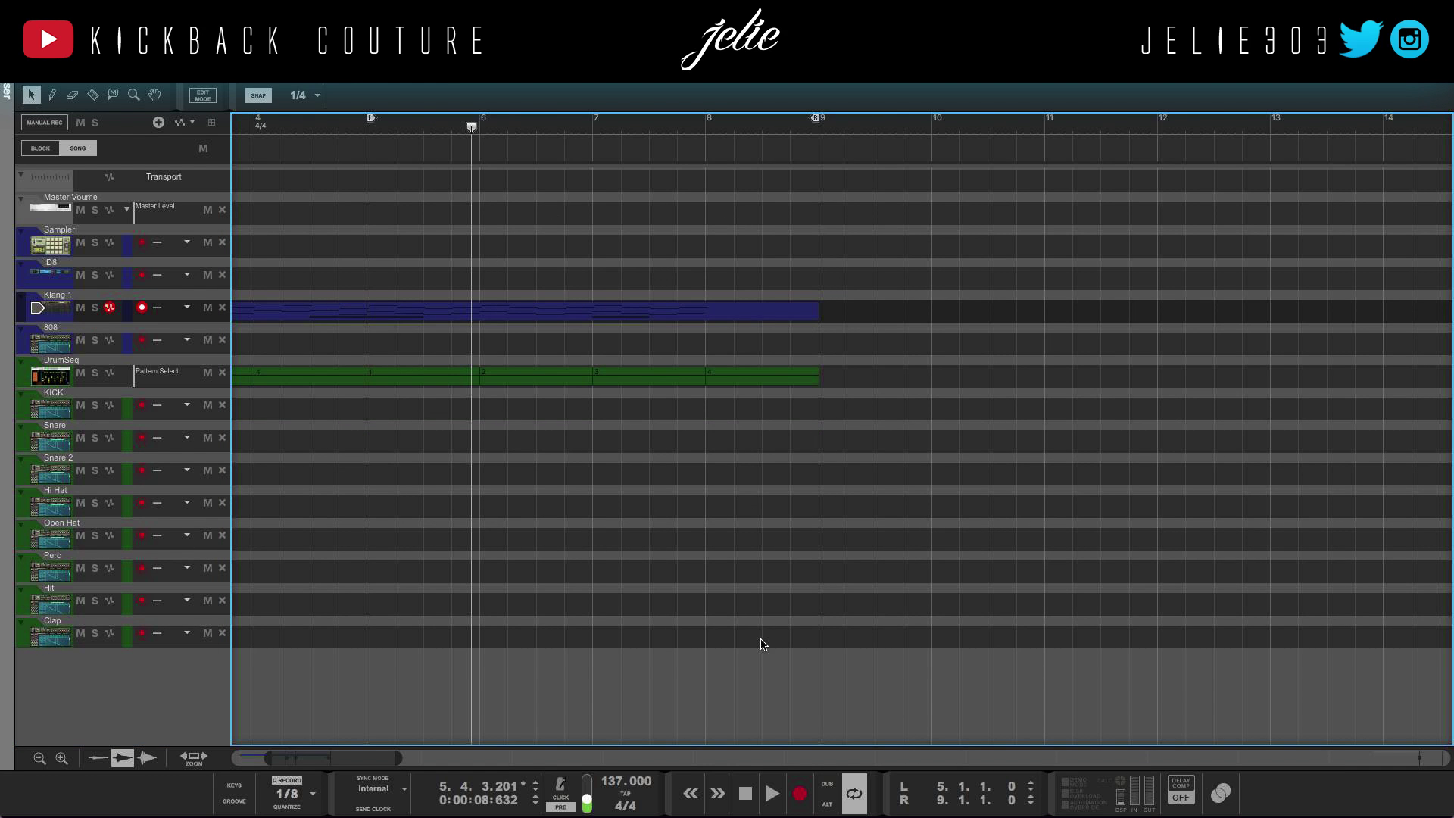
key(Home)
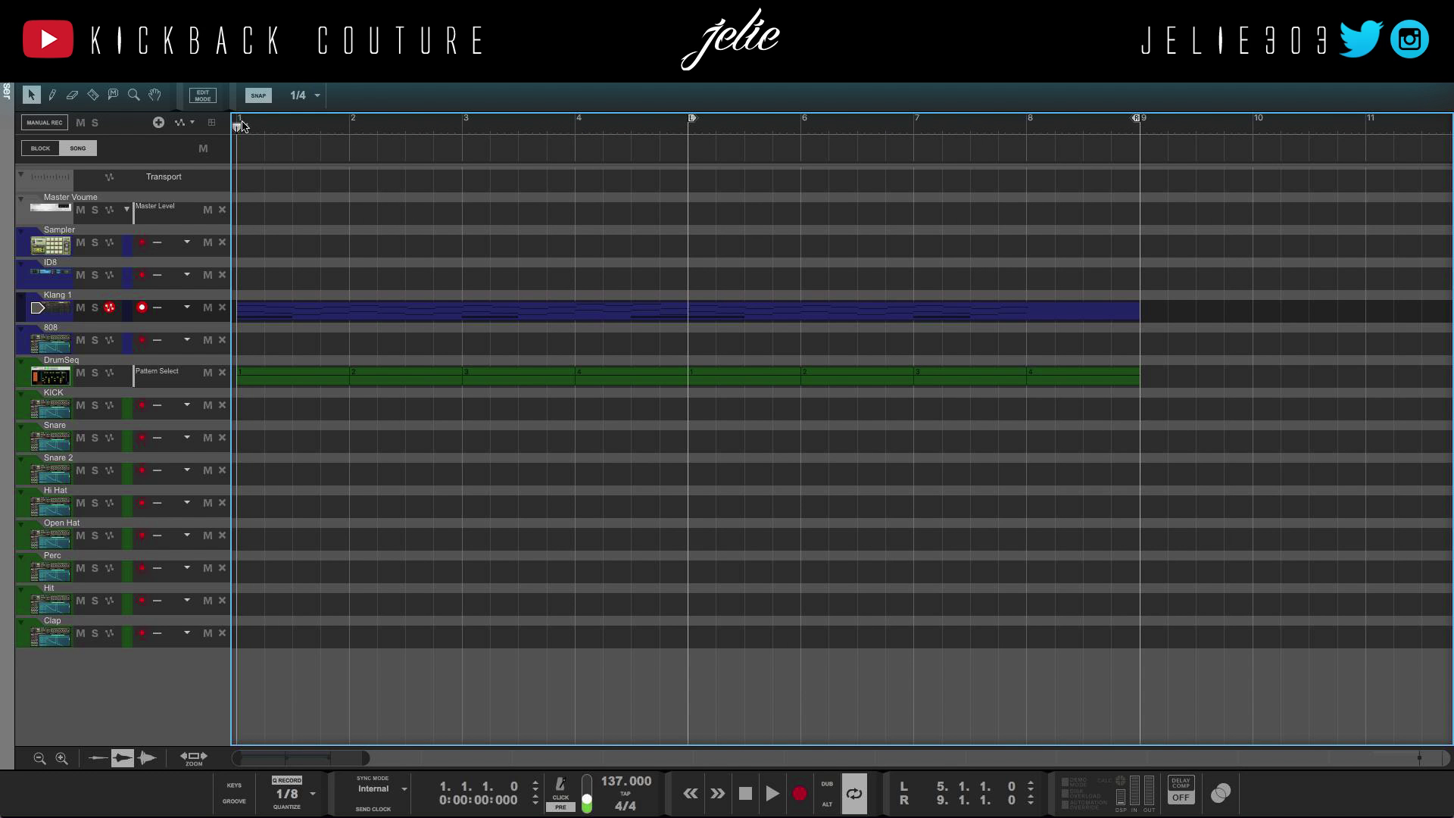
ctrl+click(241, 125)
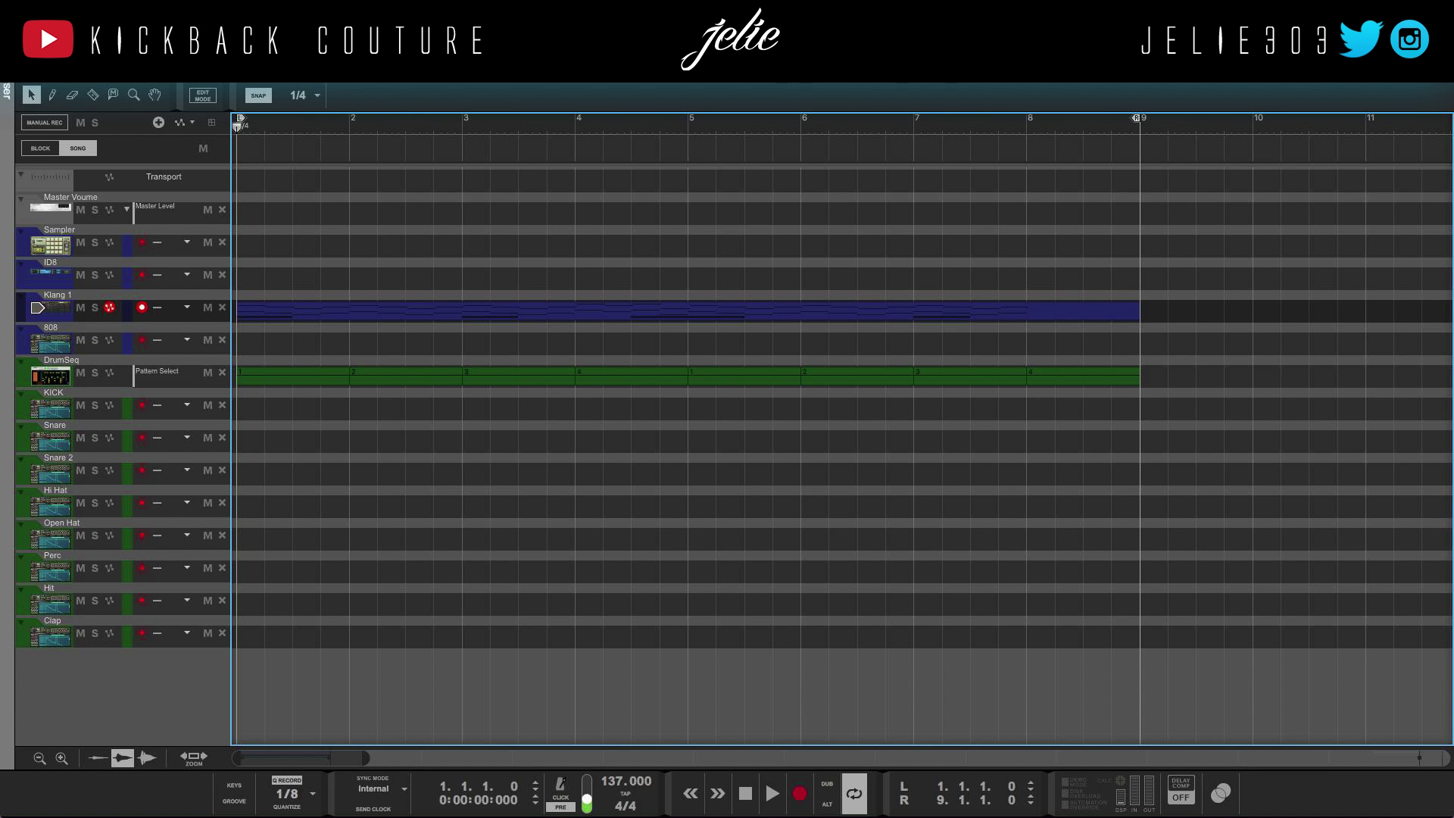
Step: Show the Klang 1 channel's insert effects in the rack and move Glitch above Tape Stop
key(F6)
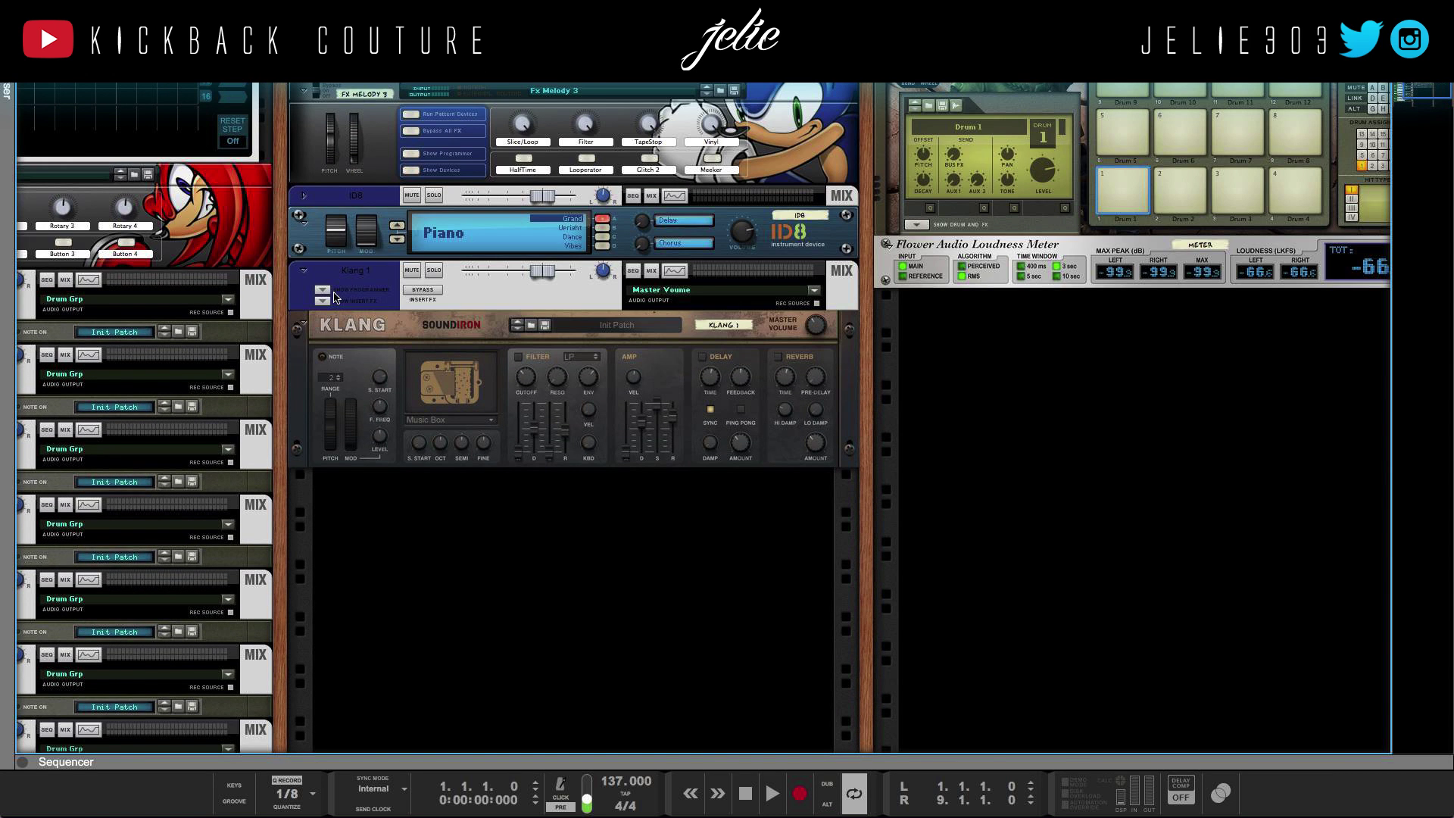
click(321, 302)
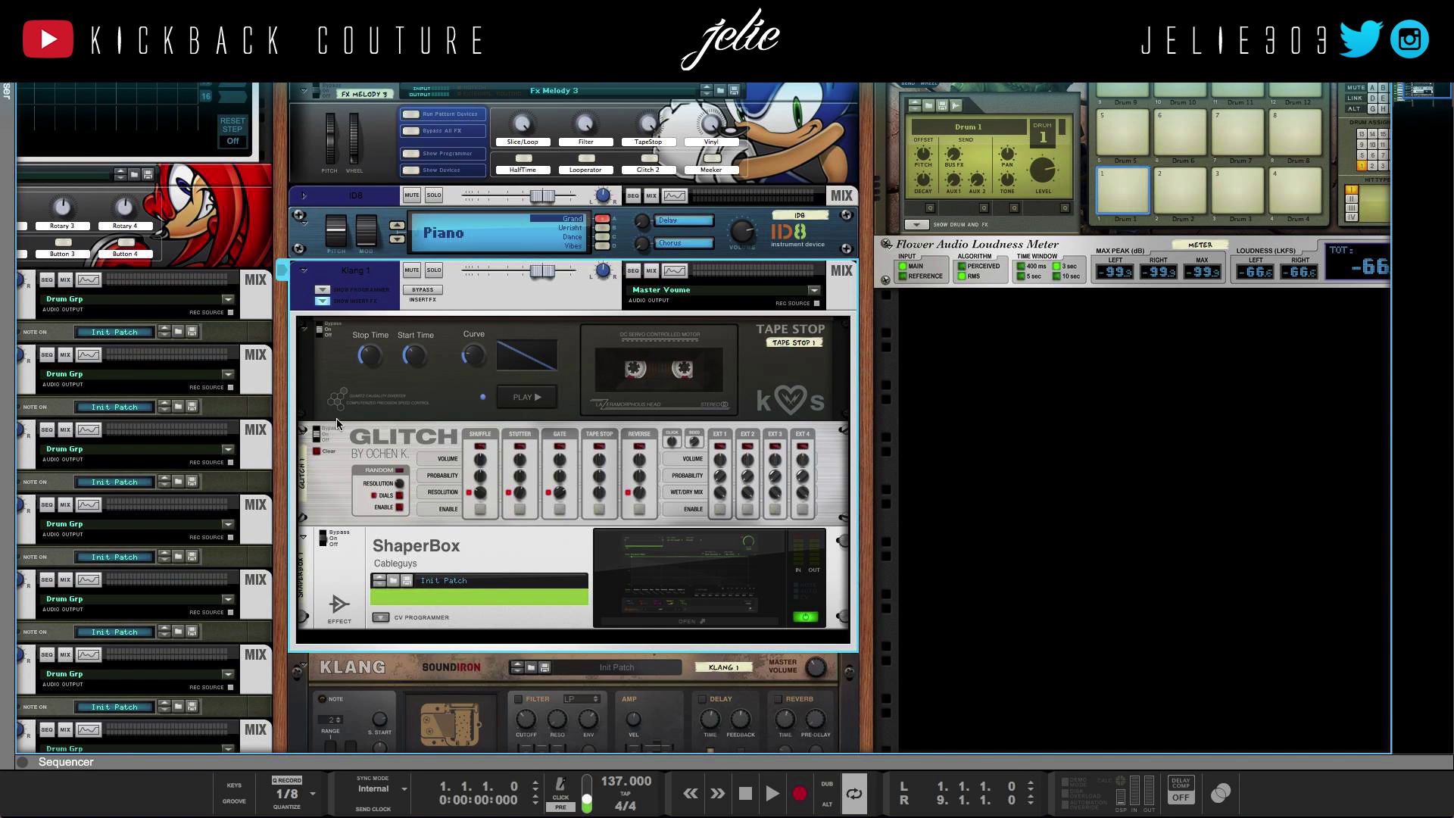
click(334, 475)
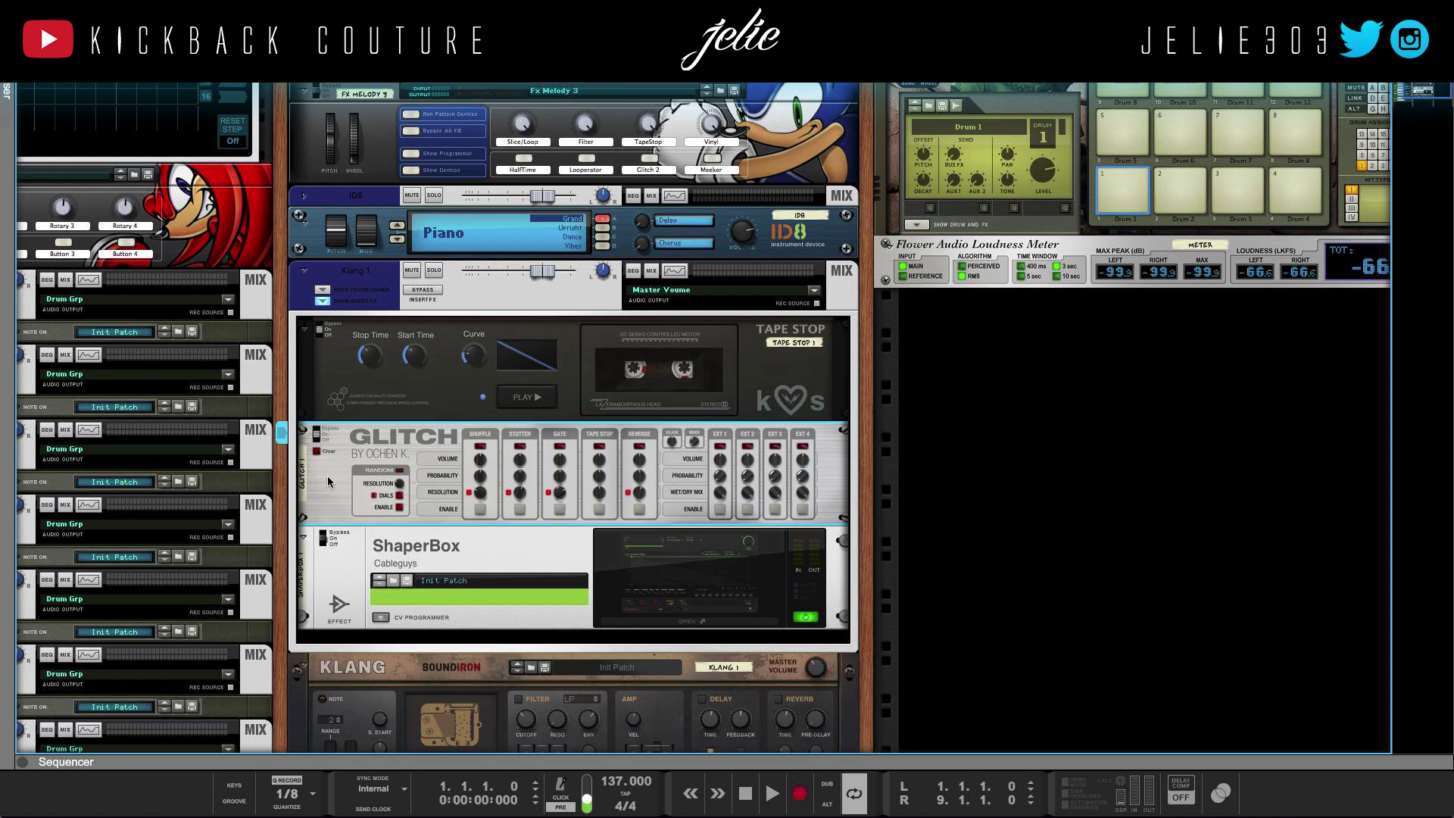
click(330, 394)
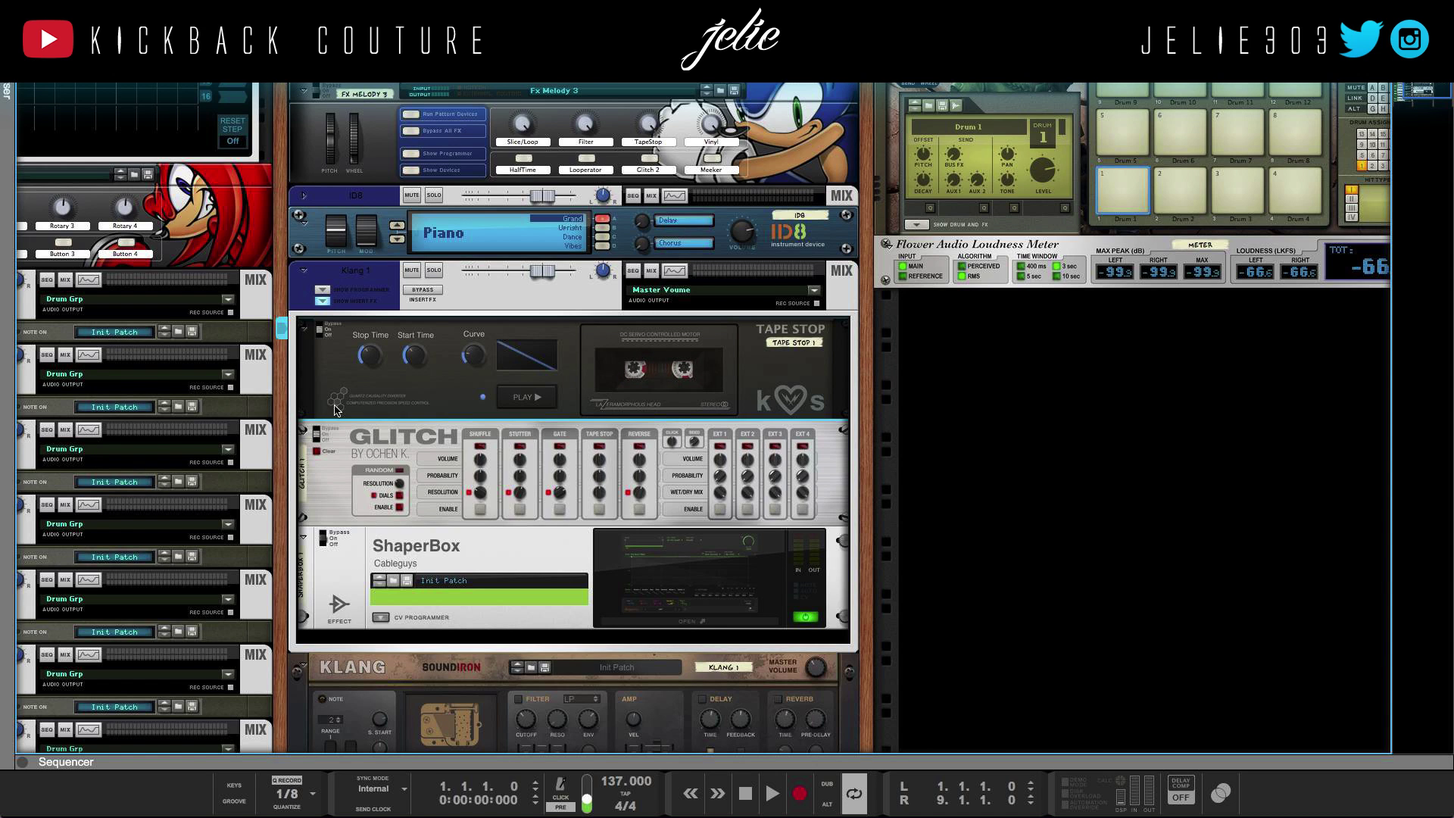
click(339, 429)
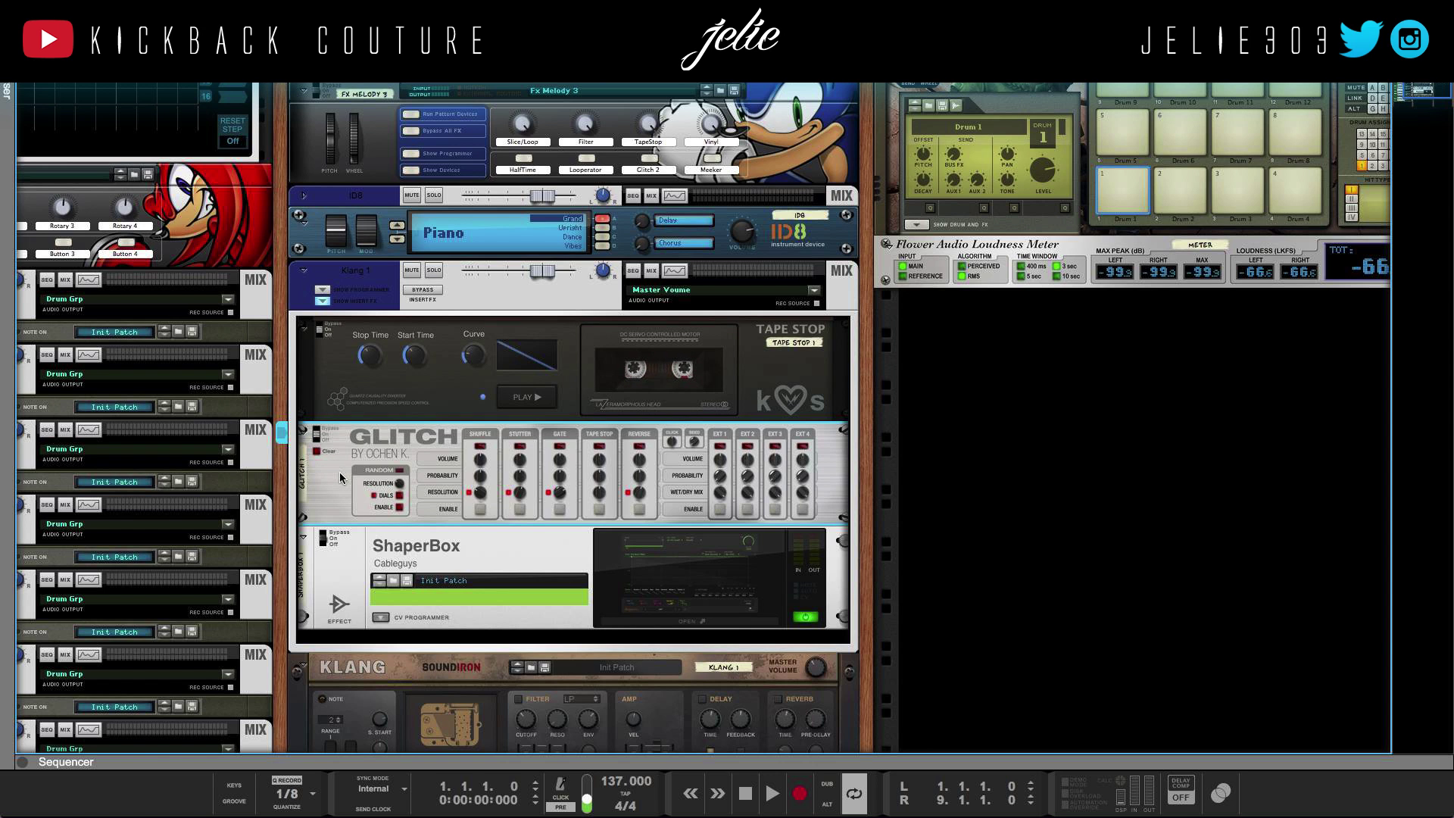
drag(339, 481, 353, 367)
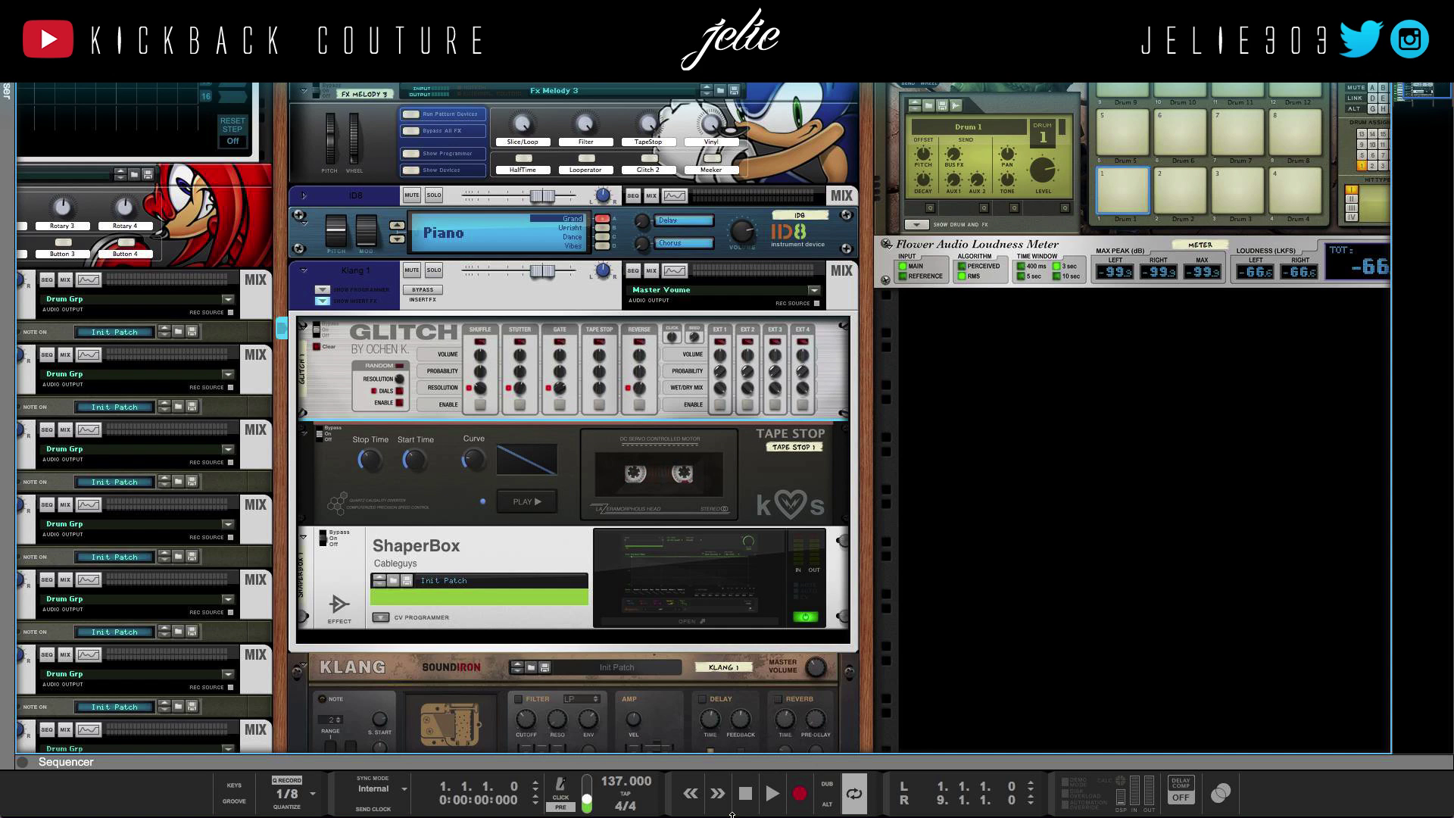
Step: During playback, set Glitch's Tape Stop Effect Volume to 100% and trigger the Tape Stop effect, then return to the song start
key(space)
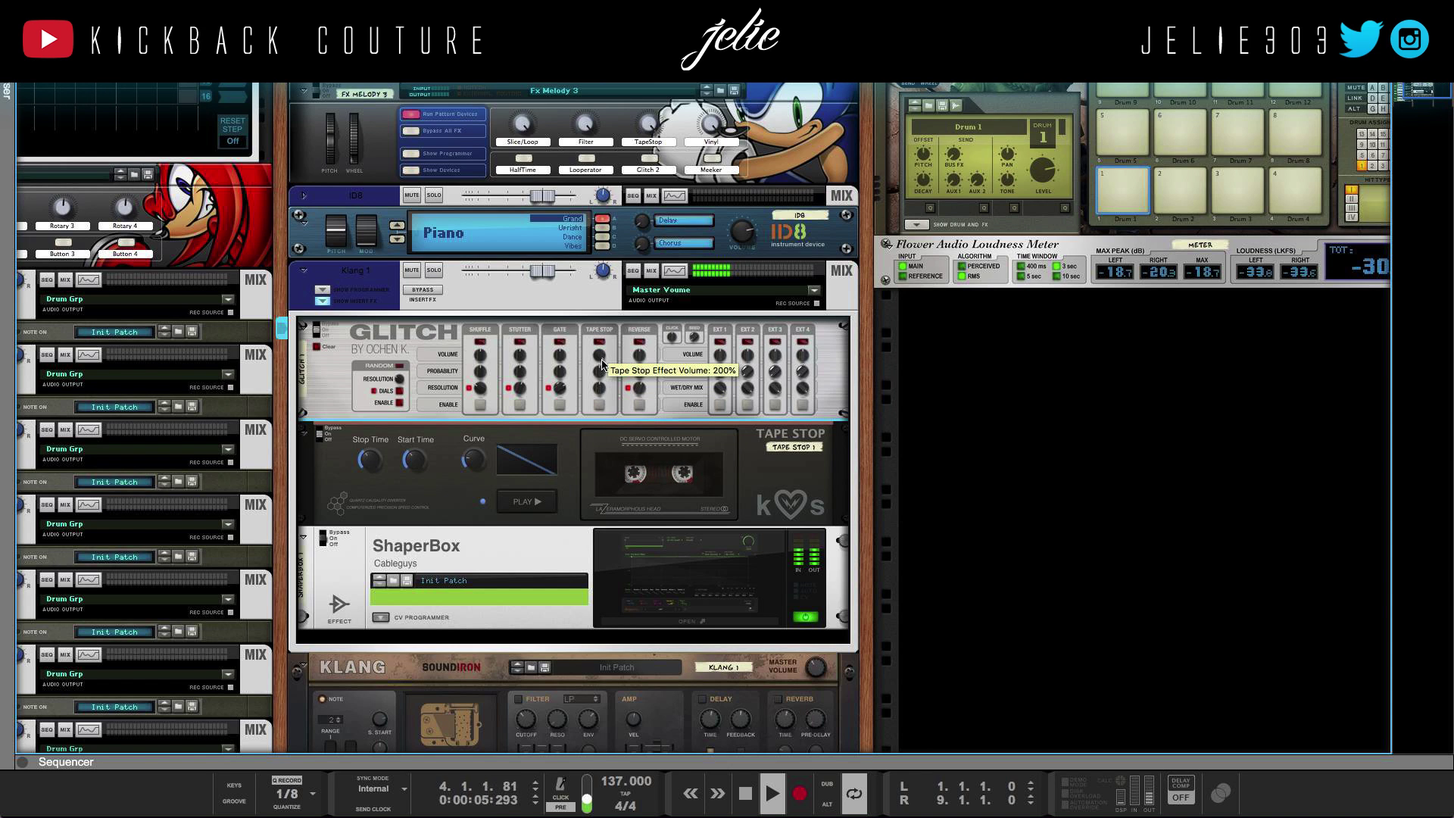
drag(603, 365, 603, 369)
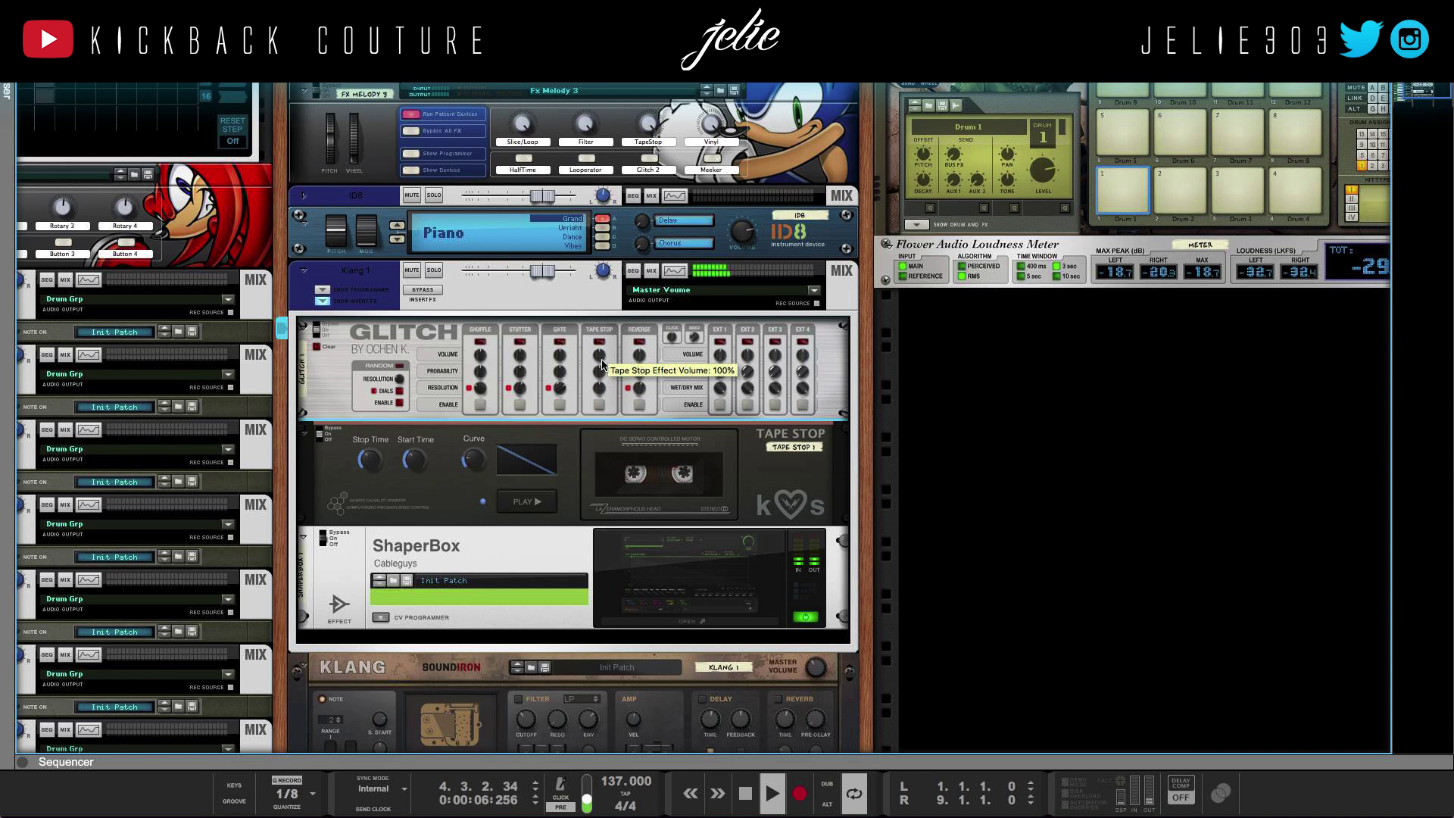
click(601, 407)
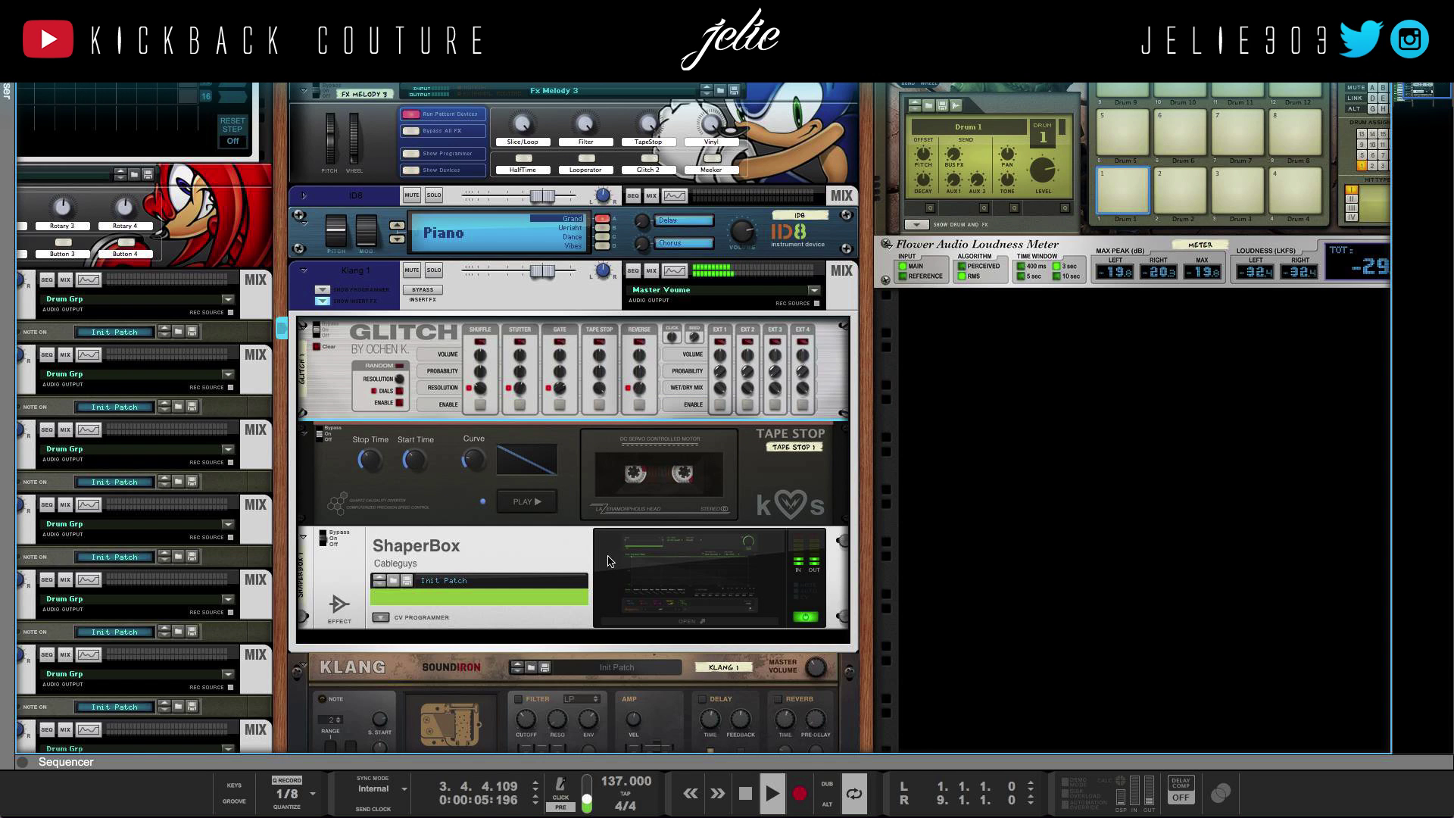
key(space)
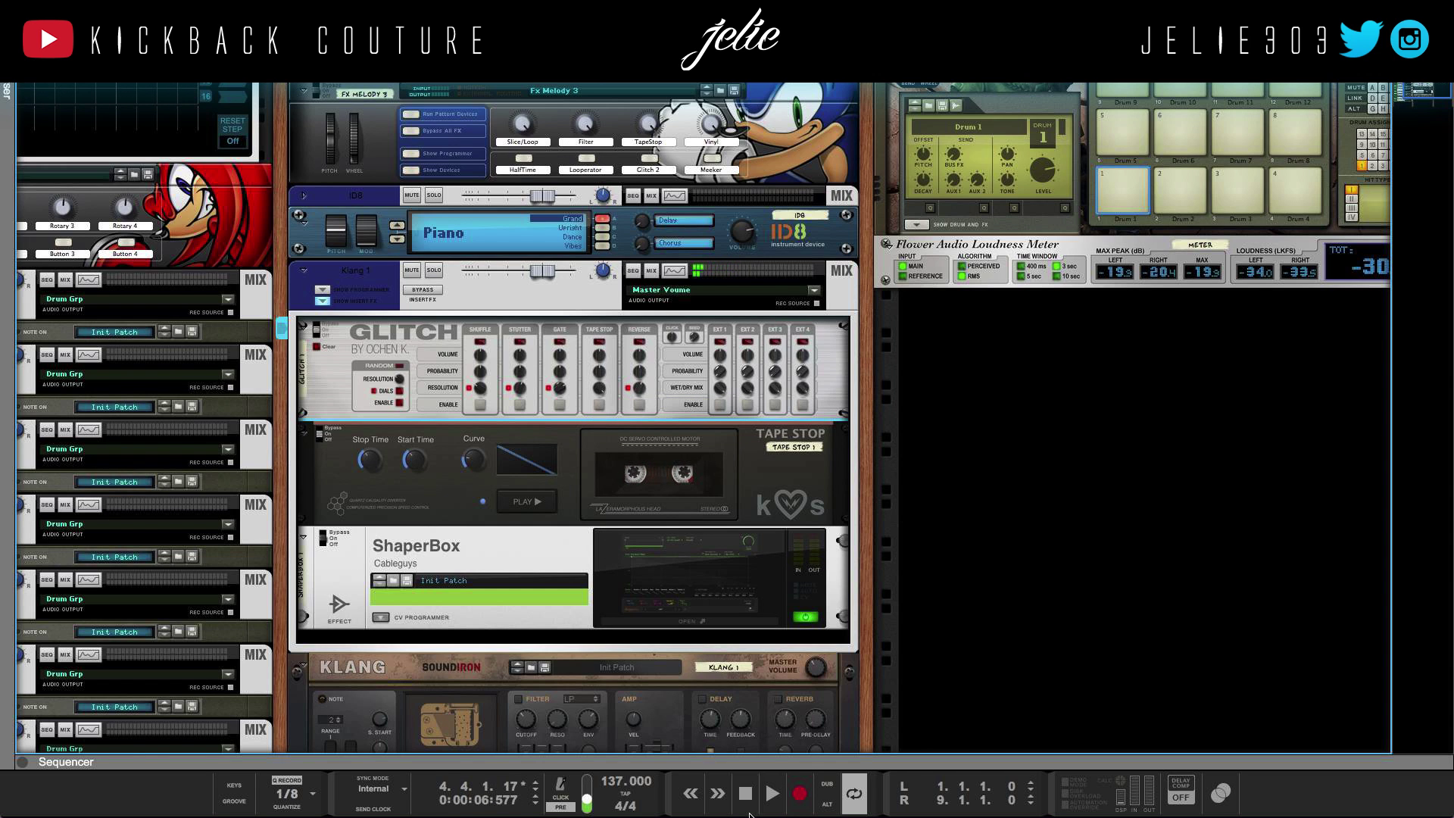
click(746, 793)
Step: Create an automation lane for Glitch's Enable Tape Stop Effect, draw a clip on it from bar 1 to bar 9, and open the clip for editing
right_click(603, 404)
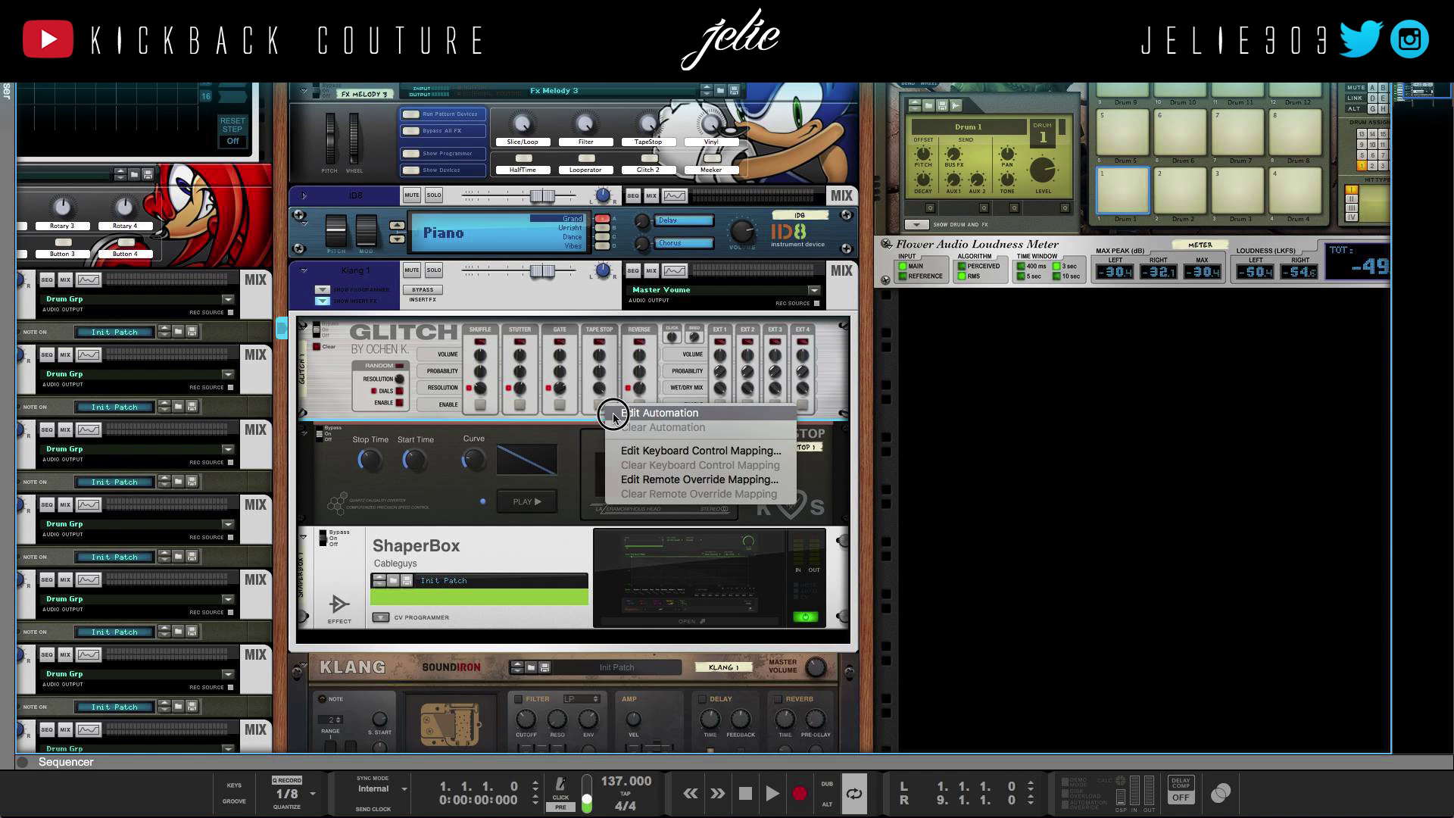
click(659, 413)
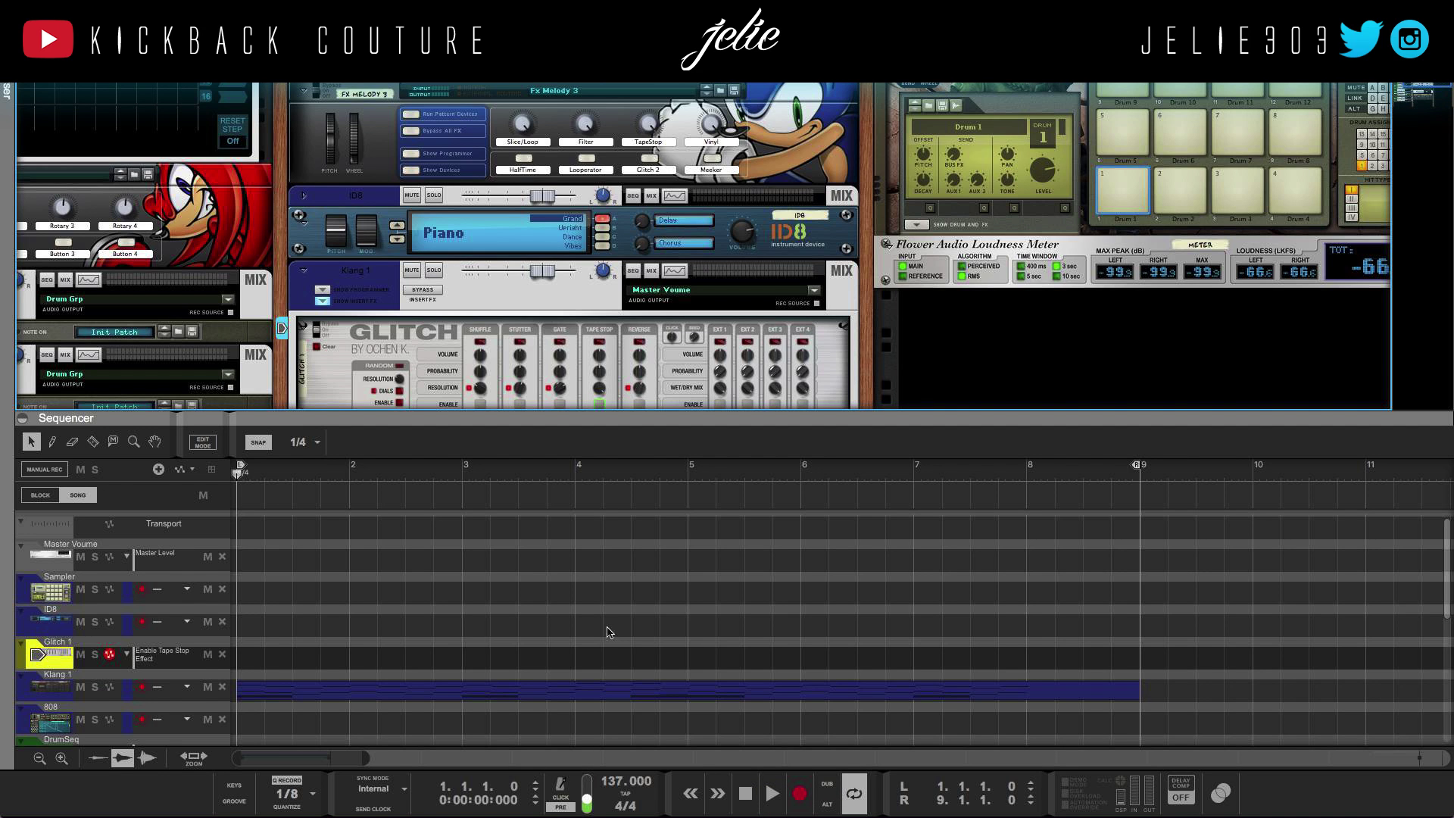
drag(545, 412, 586, 79)
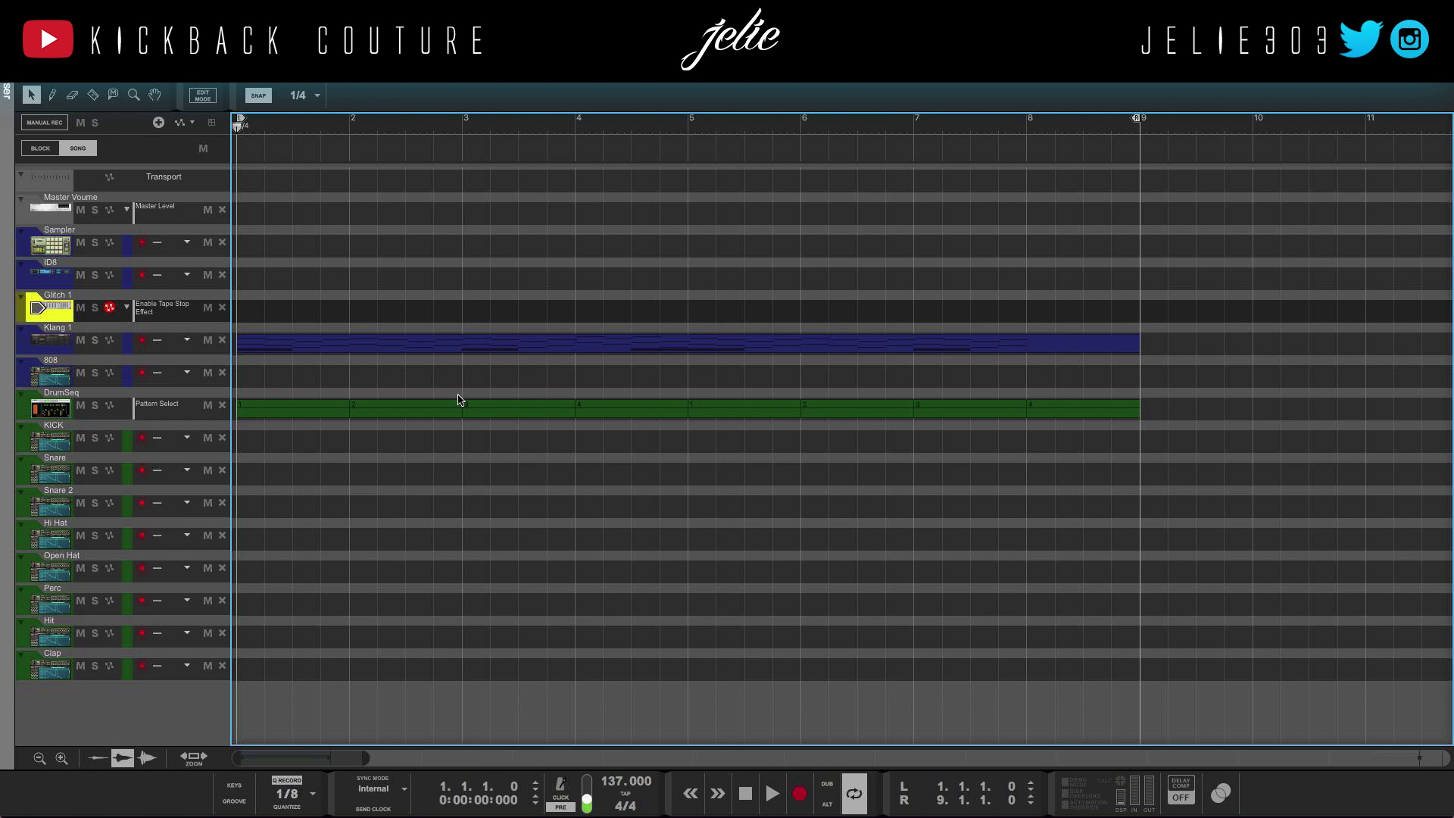
key(w)
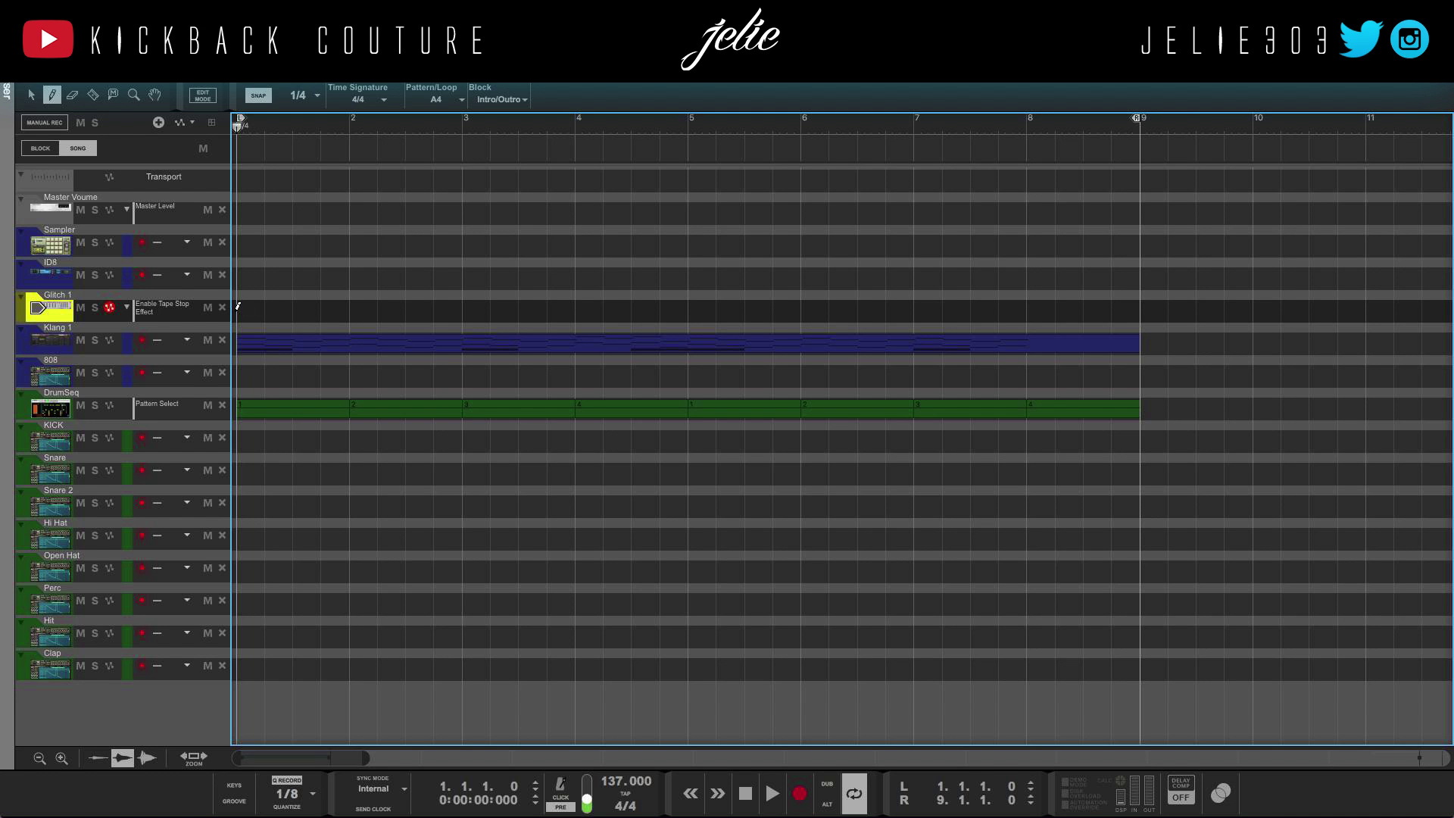
mouse_move(238, 306)
mouse_down()
mouse_move(974, 364)
mouse_move(1116, 354)
mouse_up()
key(q)
double_click(367, 309)
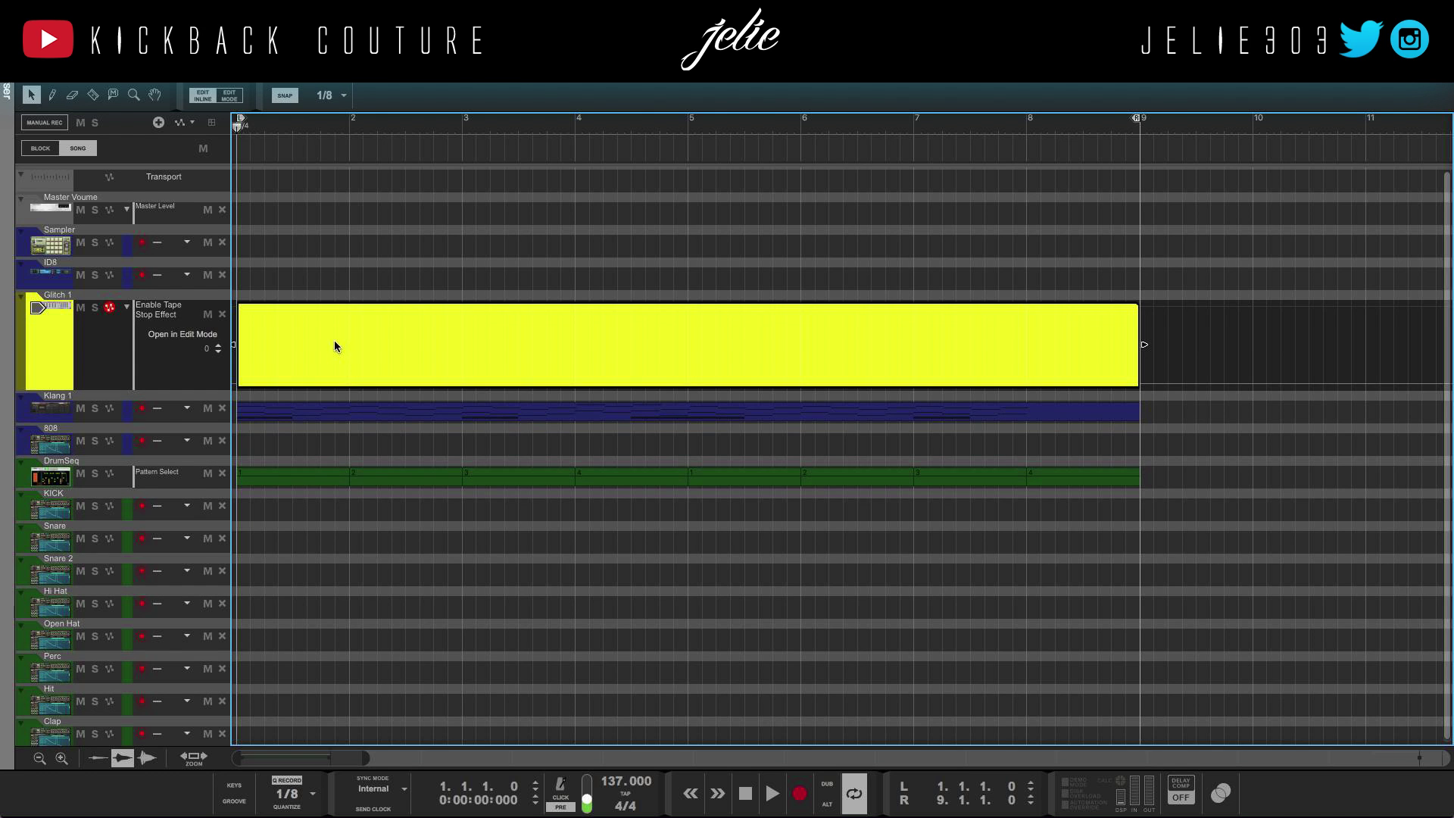
Step: Draw Tape Stop automation points at 8.1.1 with value 1 and at 7.4.3 with value 0, and erase both points
key(w)
key(space)
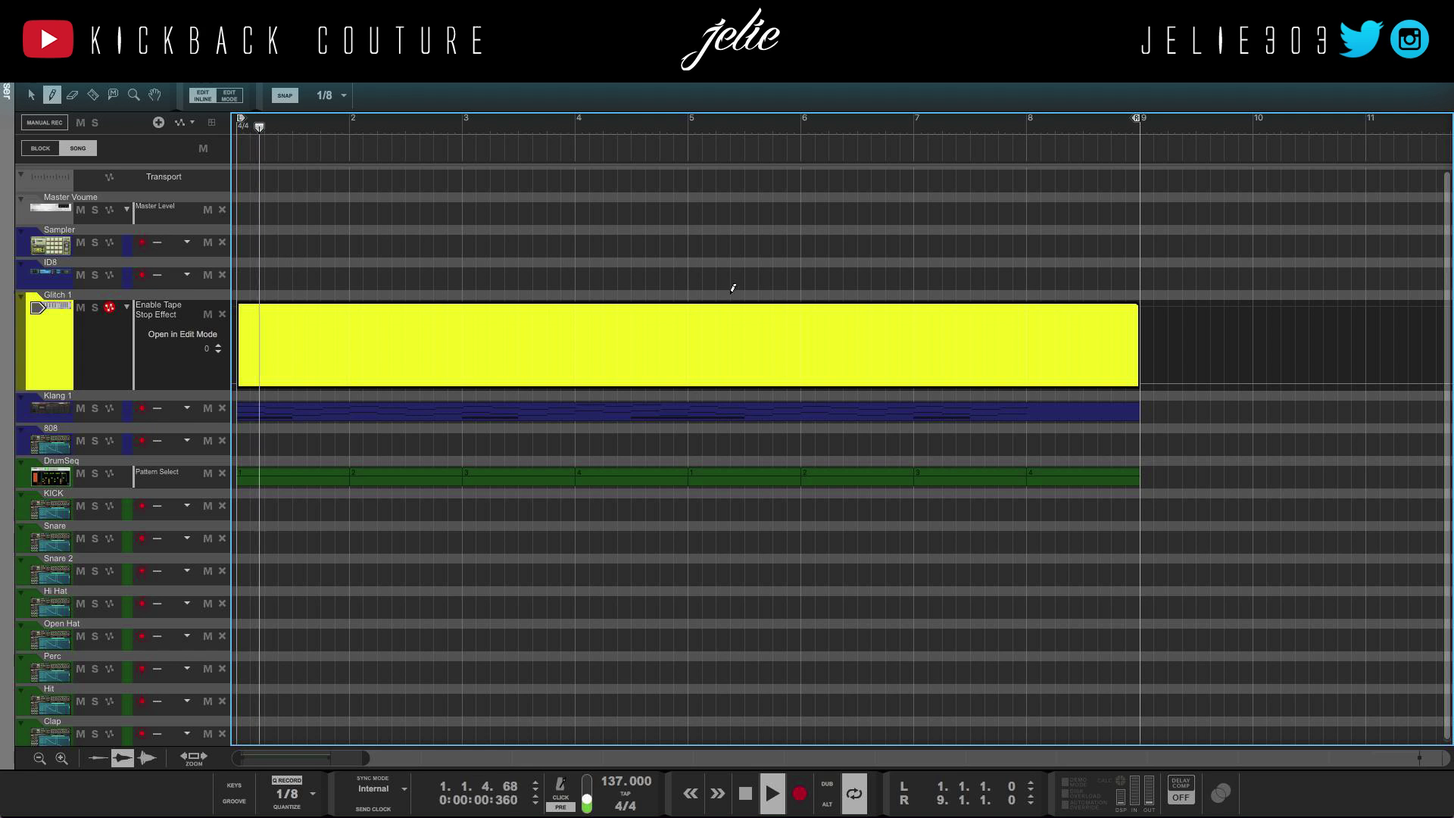
click(1027, 305)
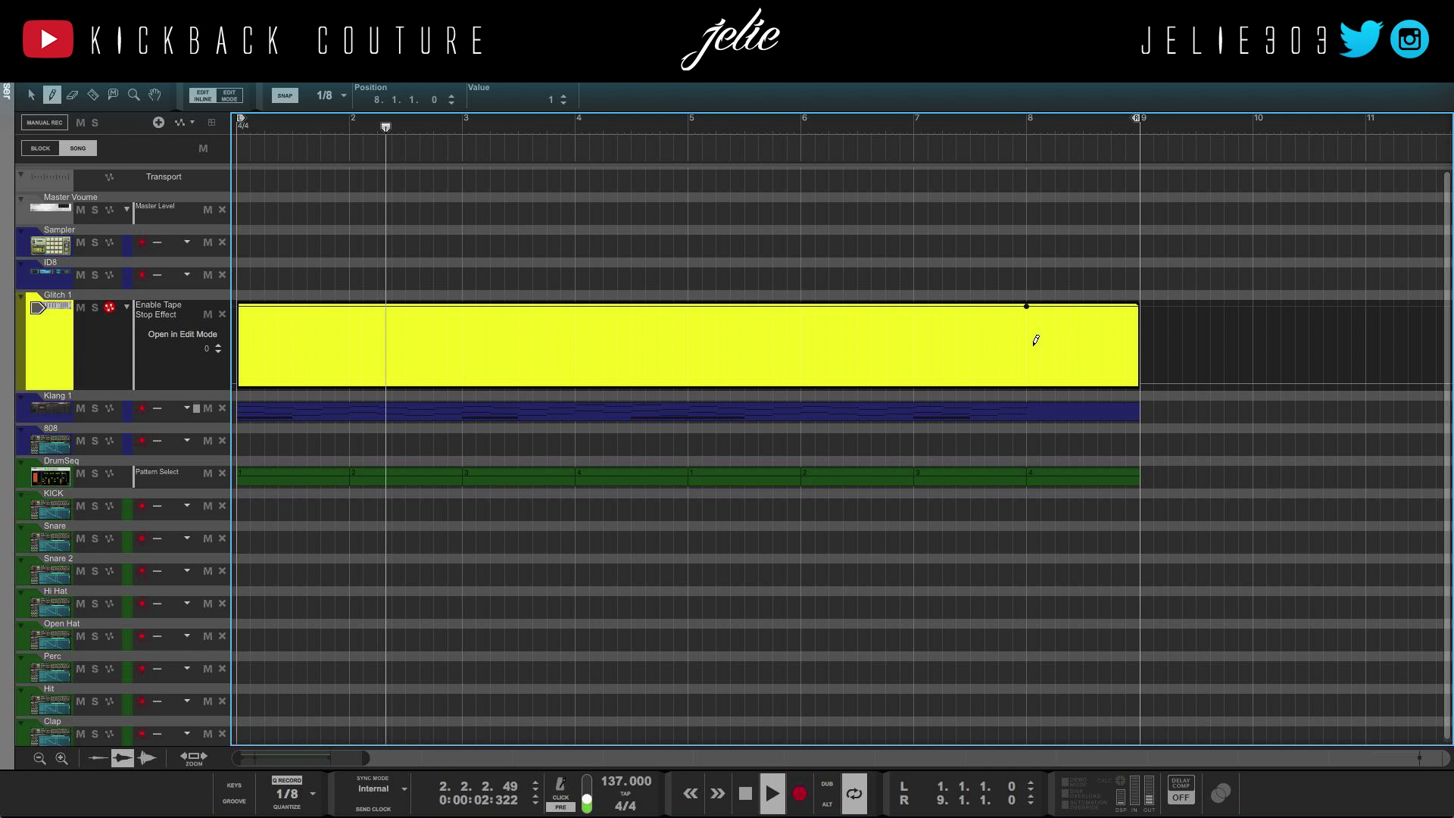
key(space)
click(1013, 381)
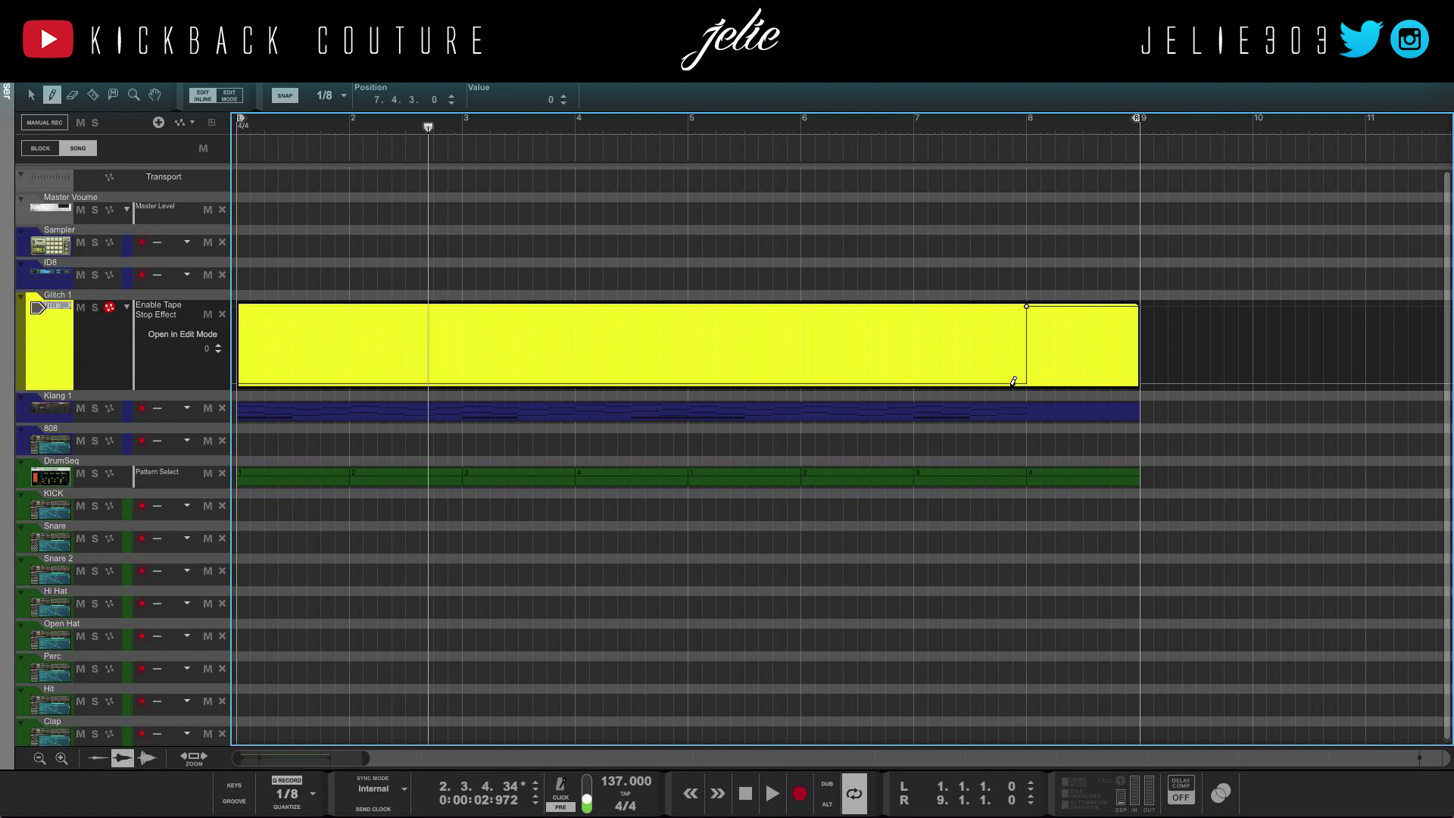
key(space)
click(941, 133)
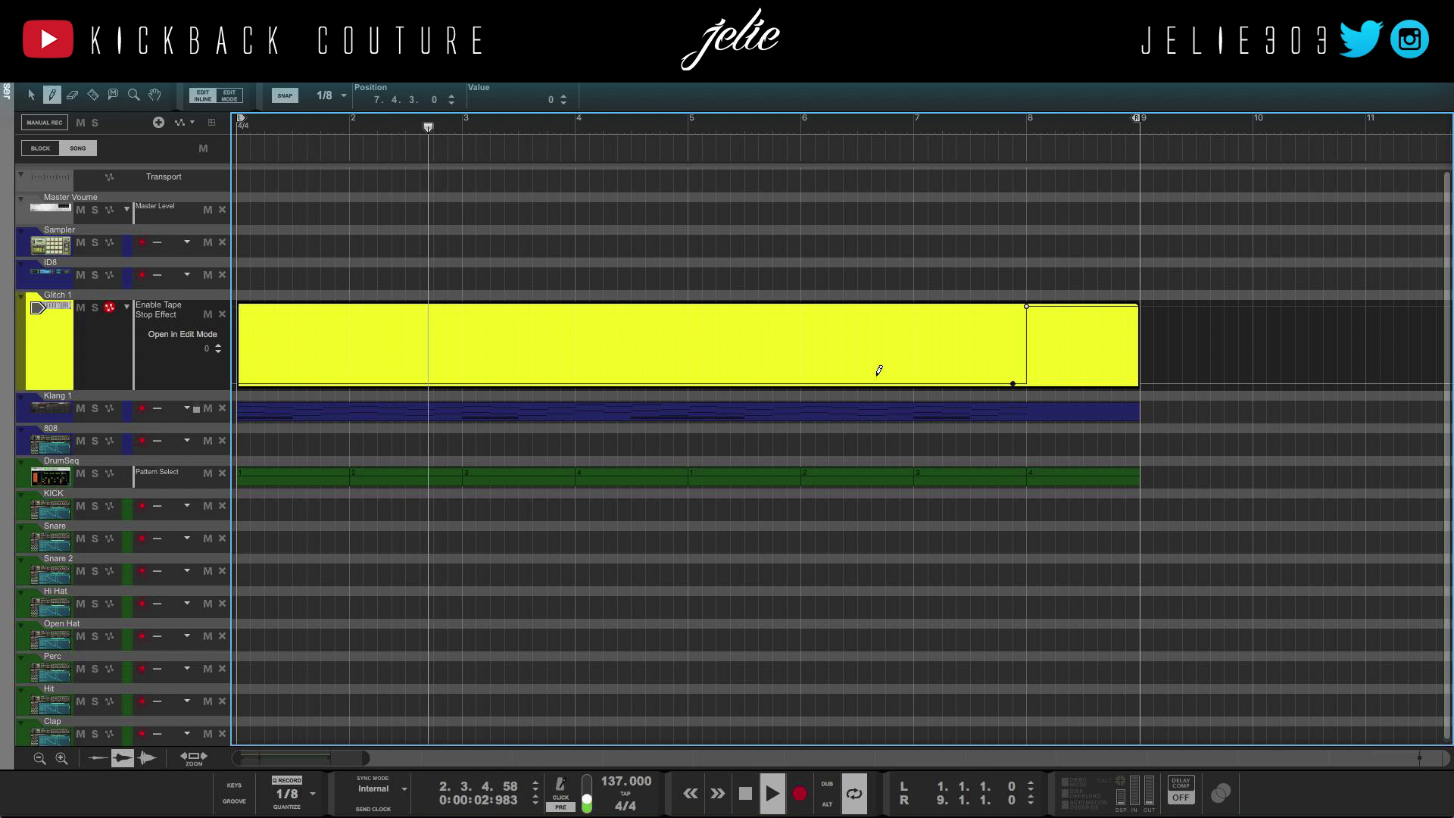
key(space)
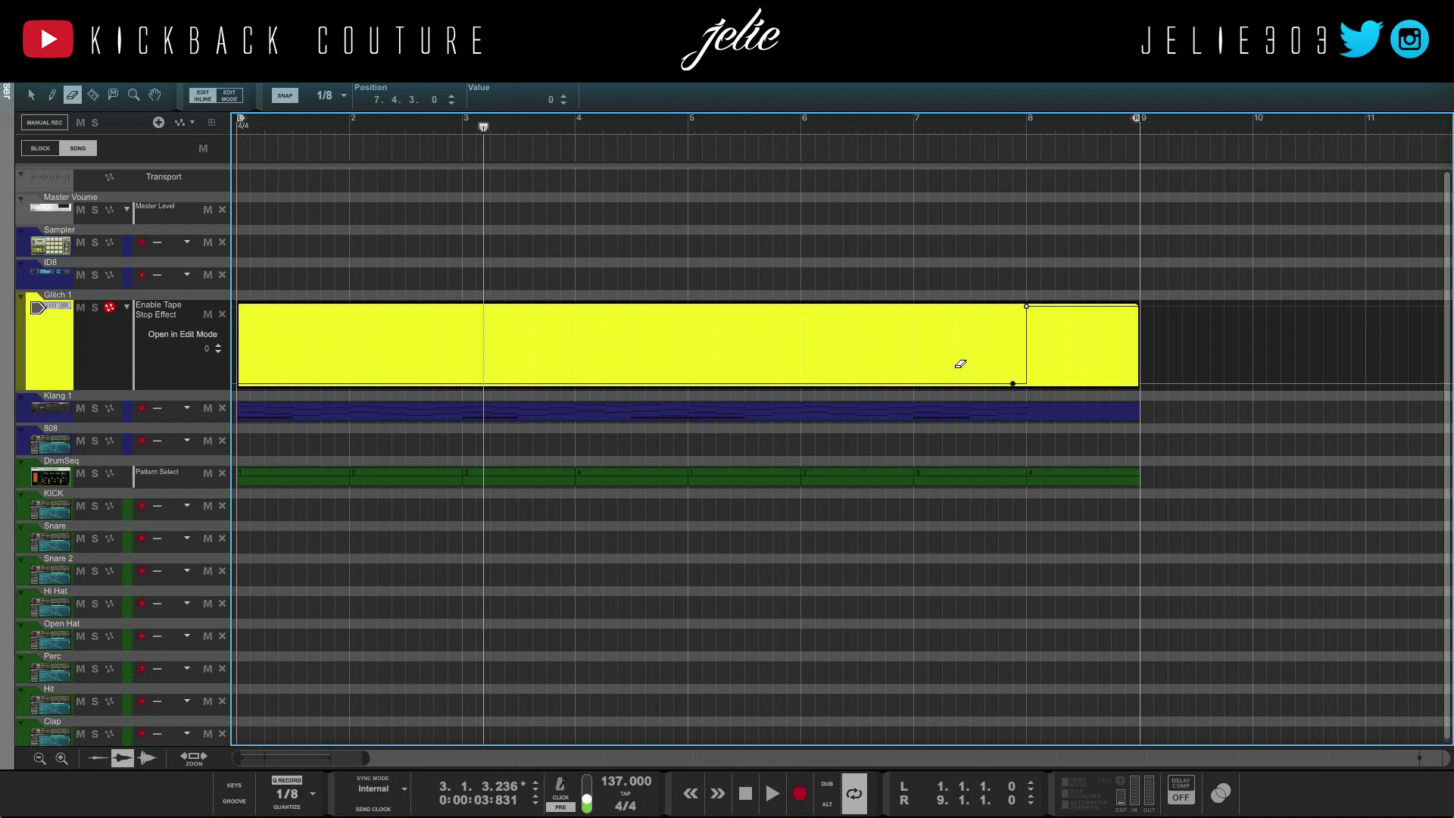
click(1026, 306)
click(1013, 384)
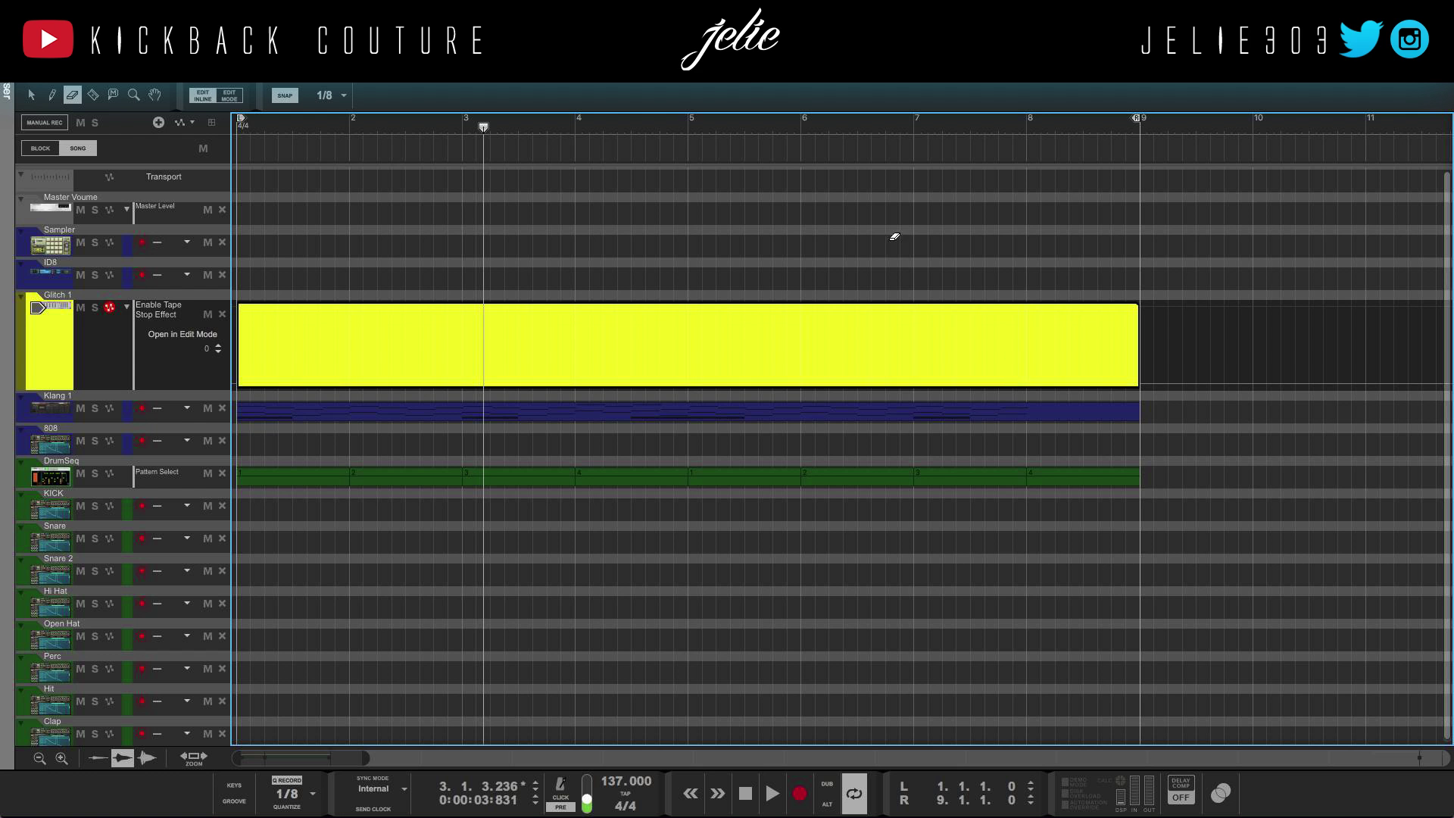
key(F6)
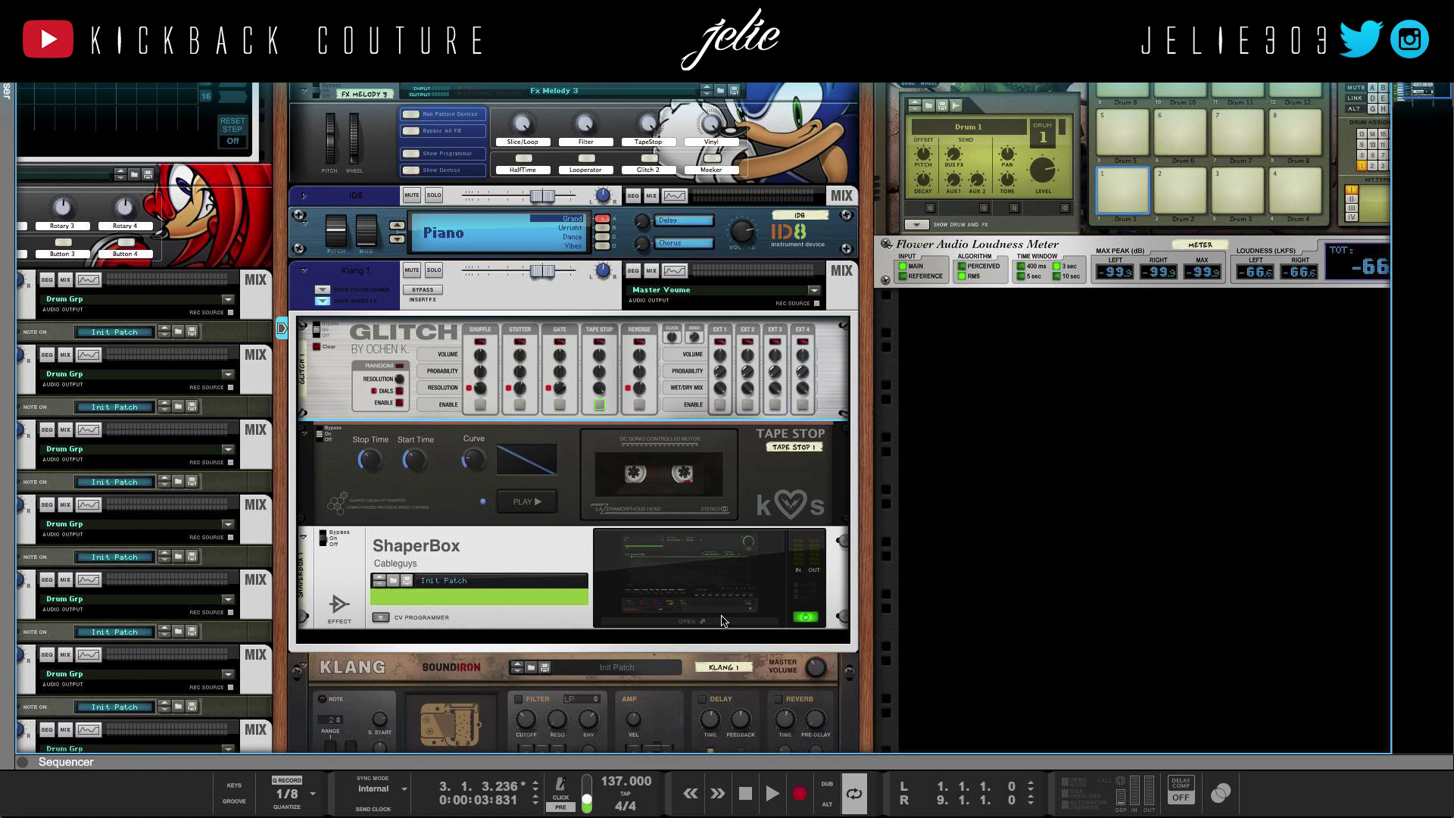
right_click(593, 409)
click(590, 410)
drag(669, 760, 629, 68)
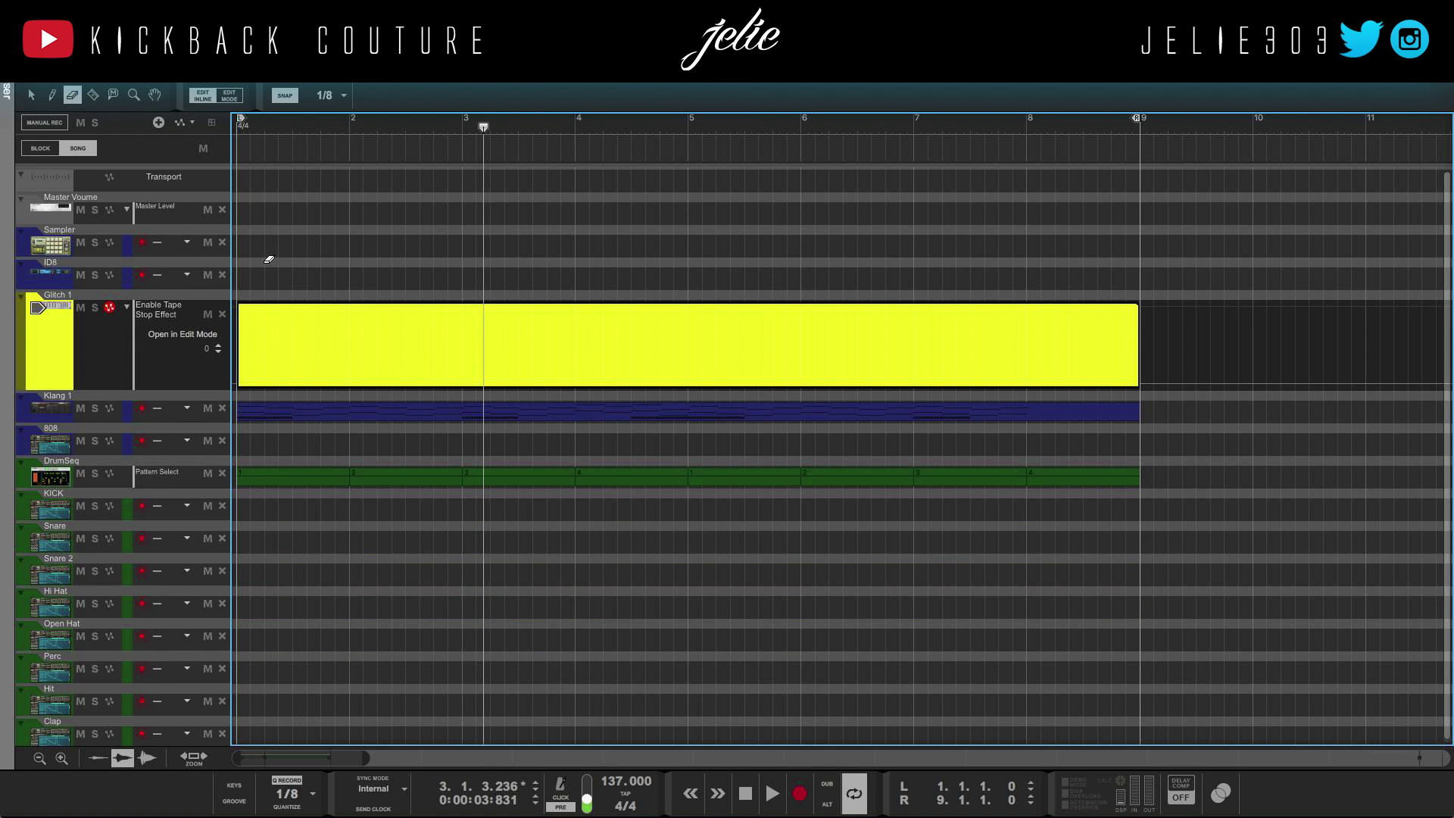
Step: Return the playhead to the song start and show the Glitch device together with its Enable Tape Stop Effect automation lane
key(shift+Return)
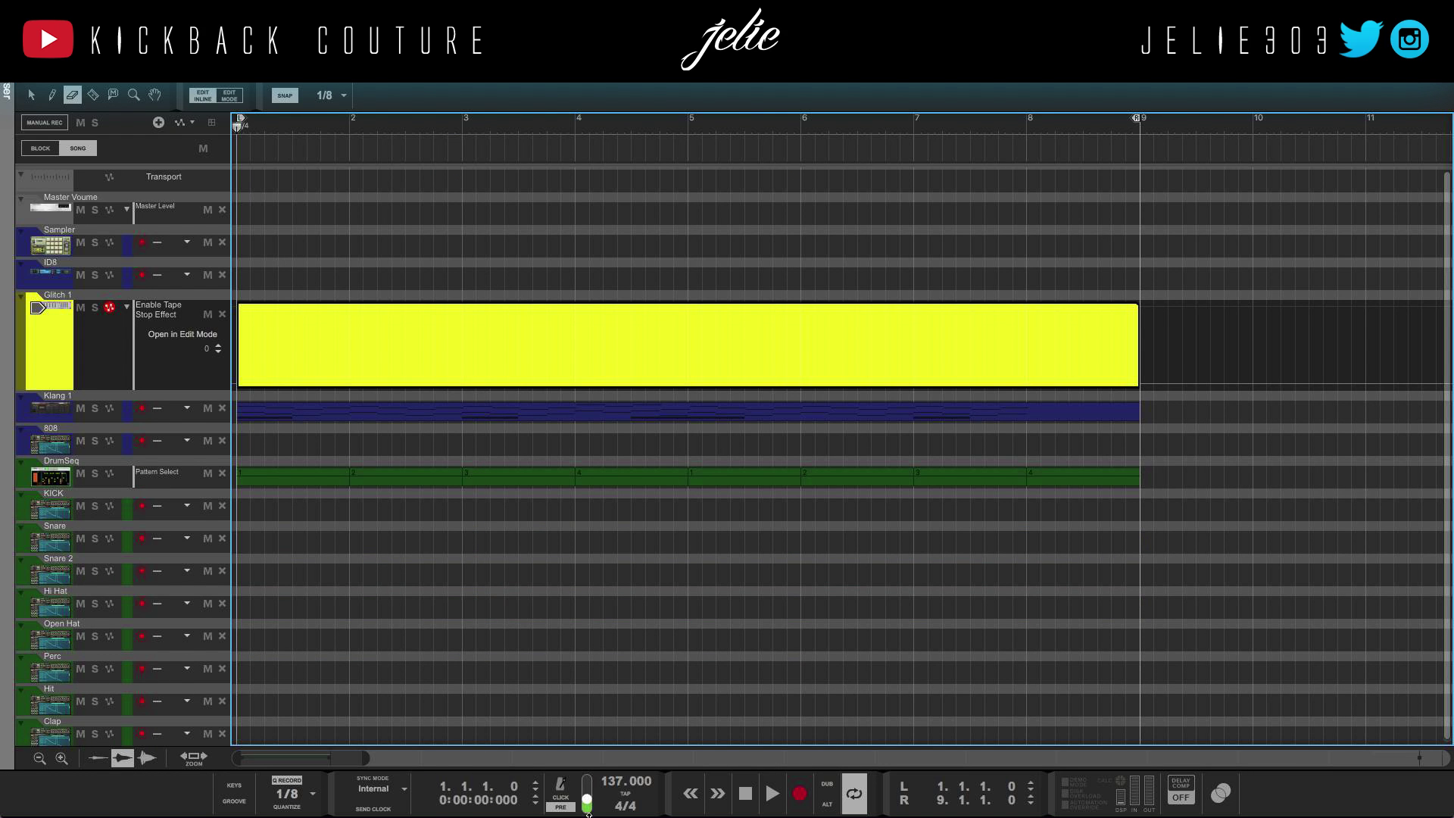
drag(858, 84, 915, 538)
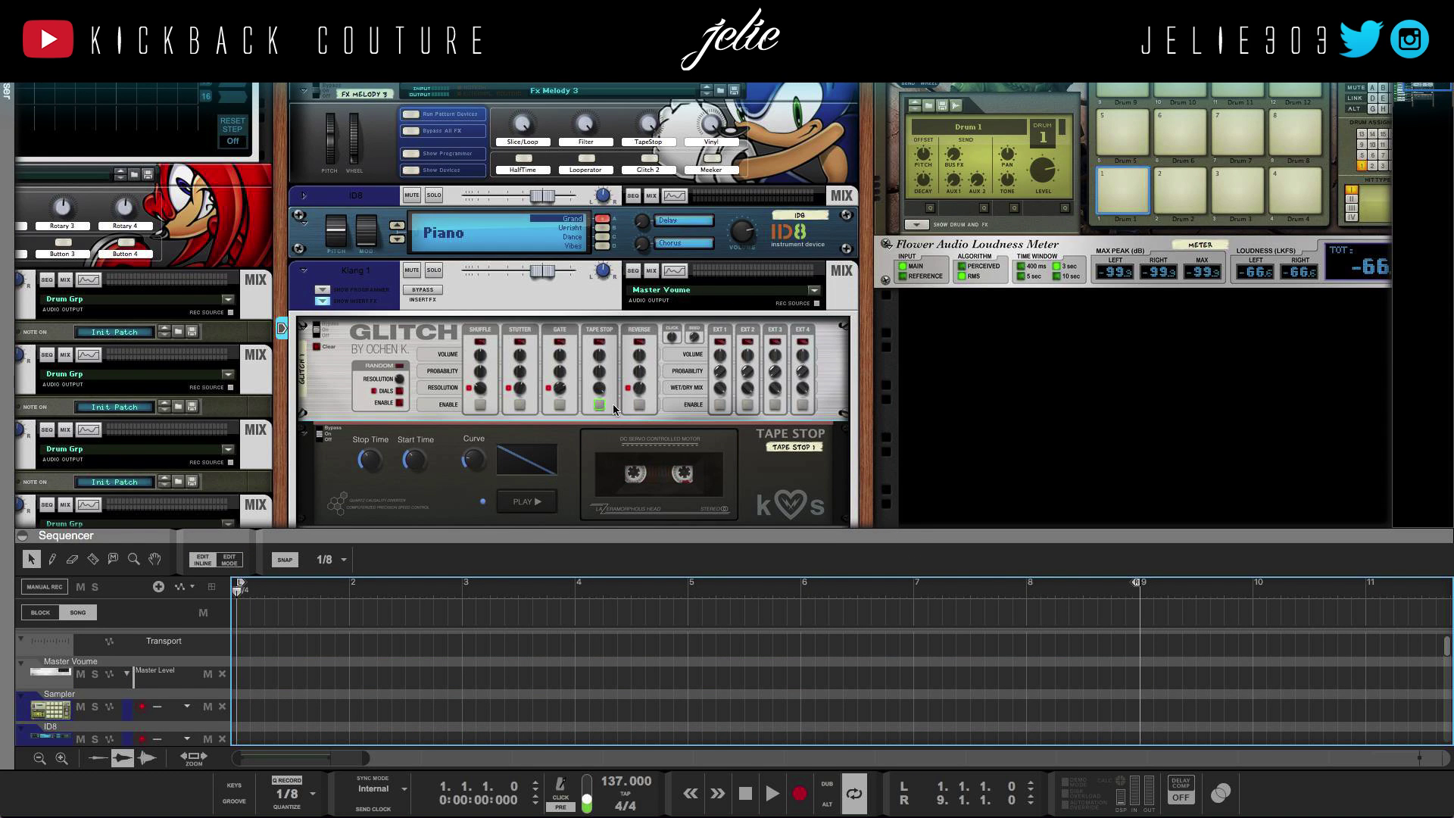
scroll(487, 687, down, 4)
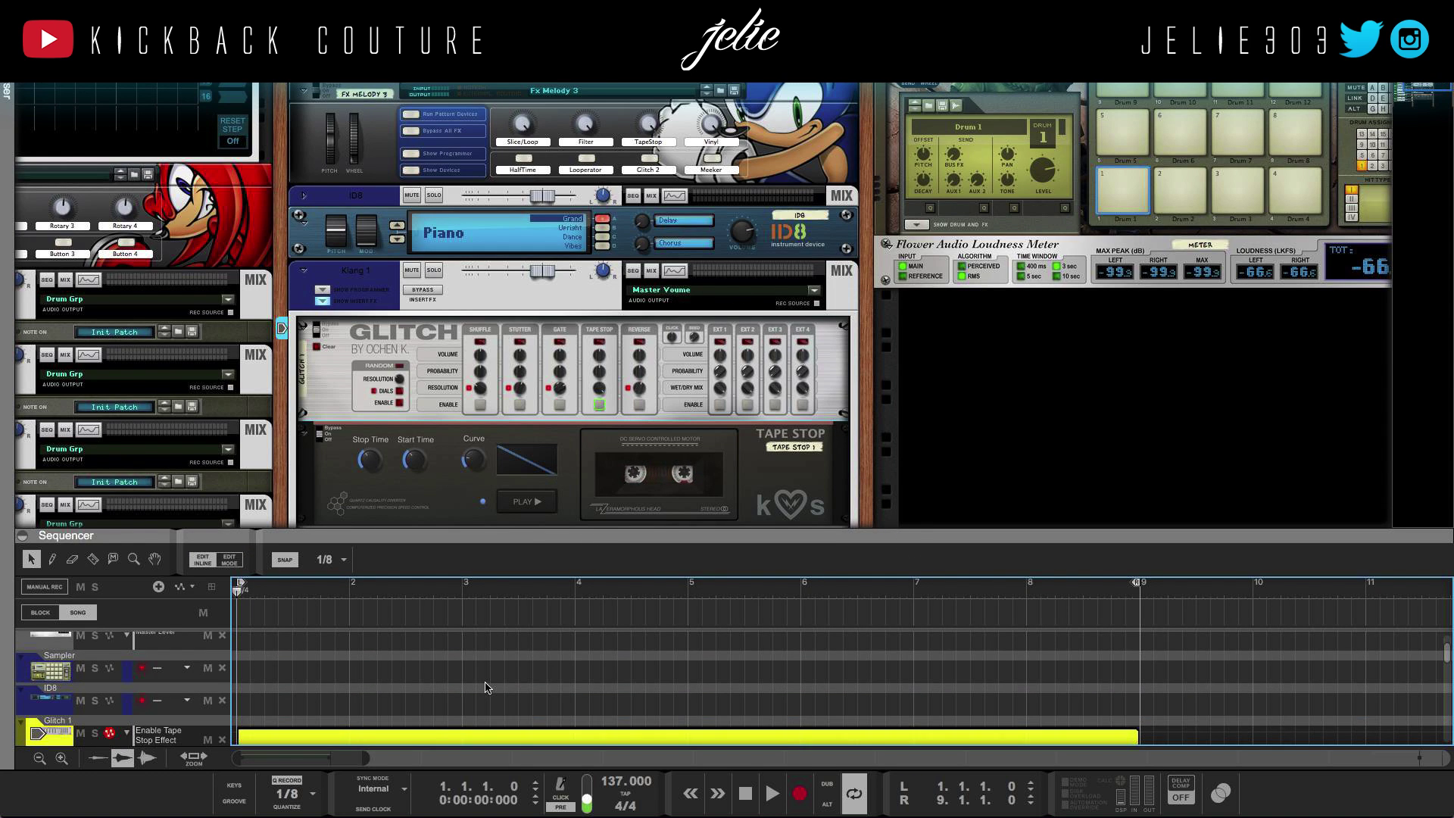
scroll(487, 687, down, 4)
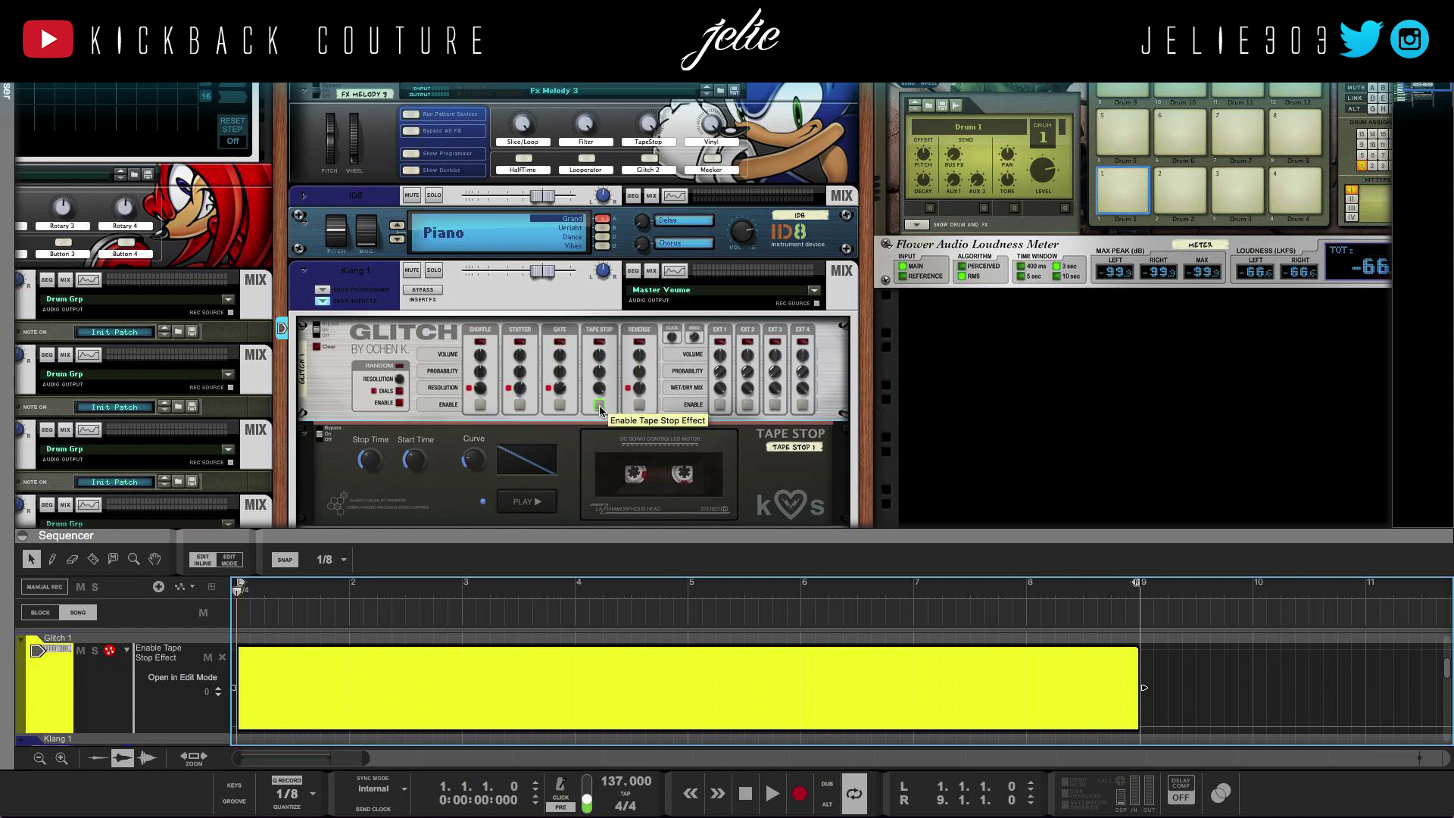
Step: Record automation from bar 1 through bar 8 while switching Glitch's Enable Tape Stop Effect on and off roughly every bar
key(ctrl+Return)
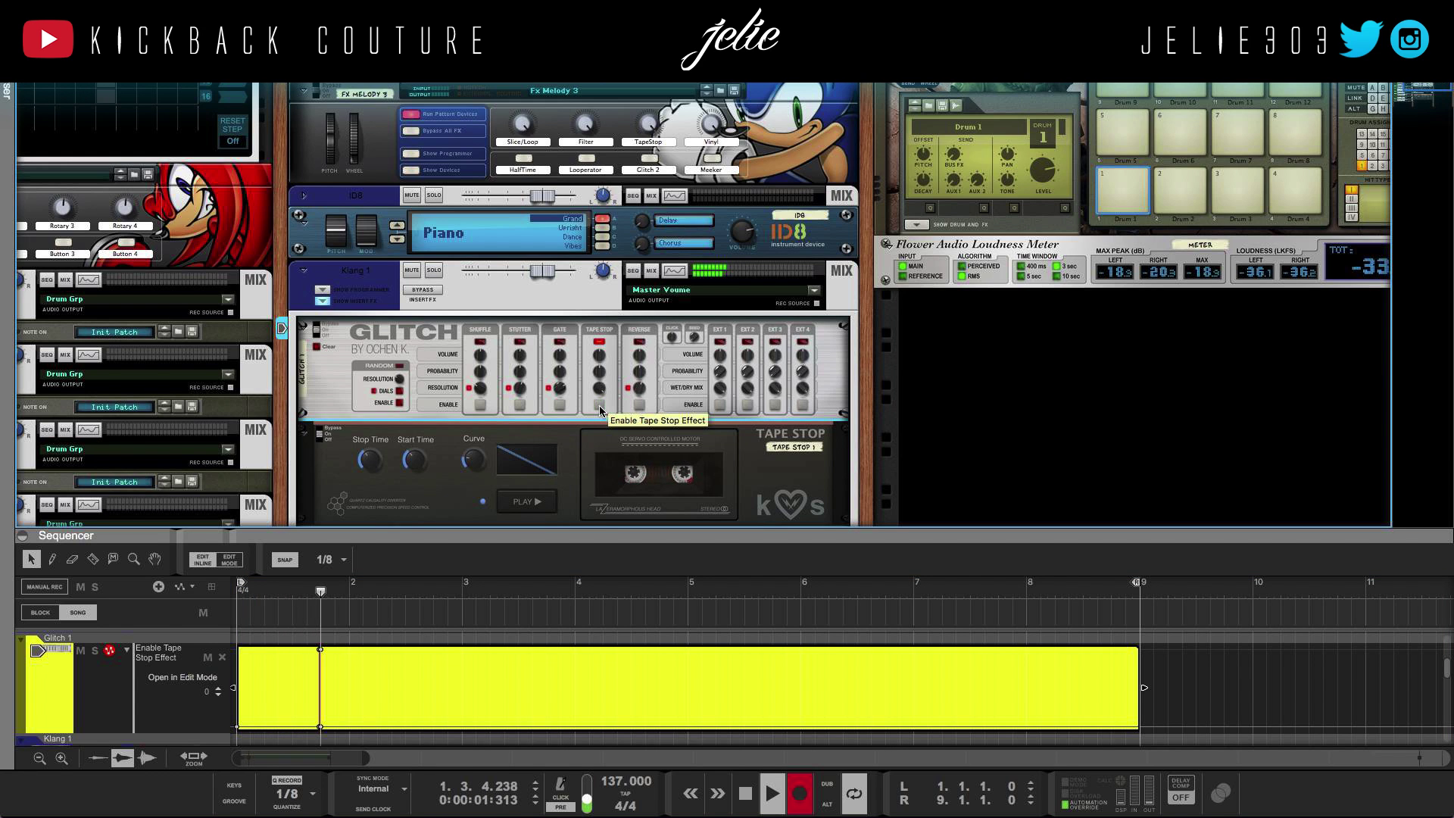
click(599, 406)
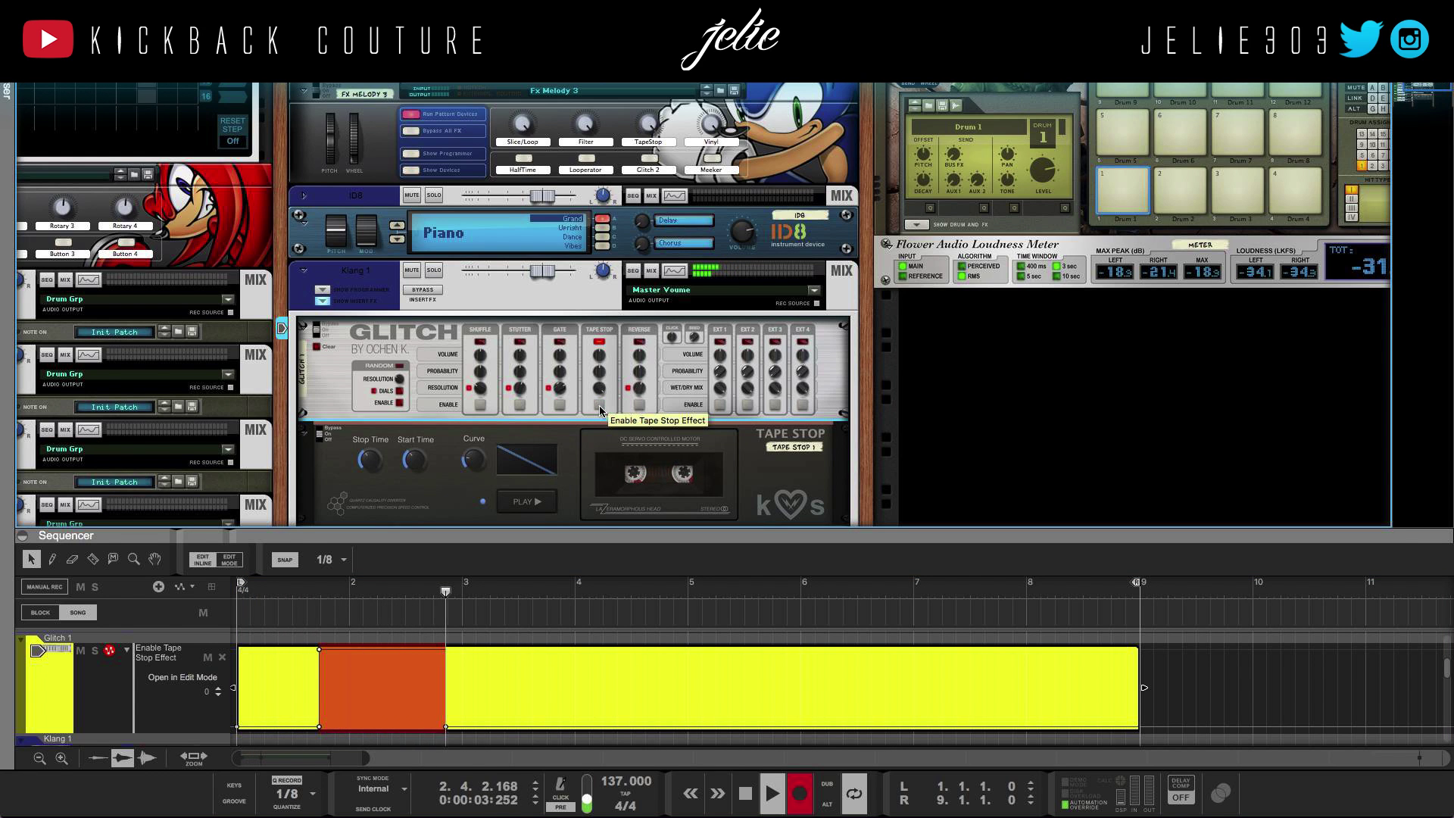
click(599, 406)
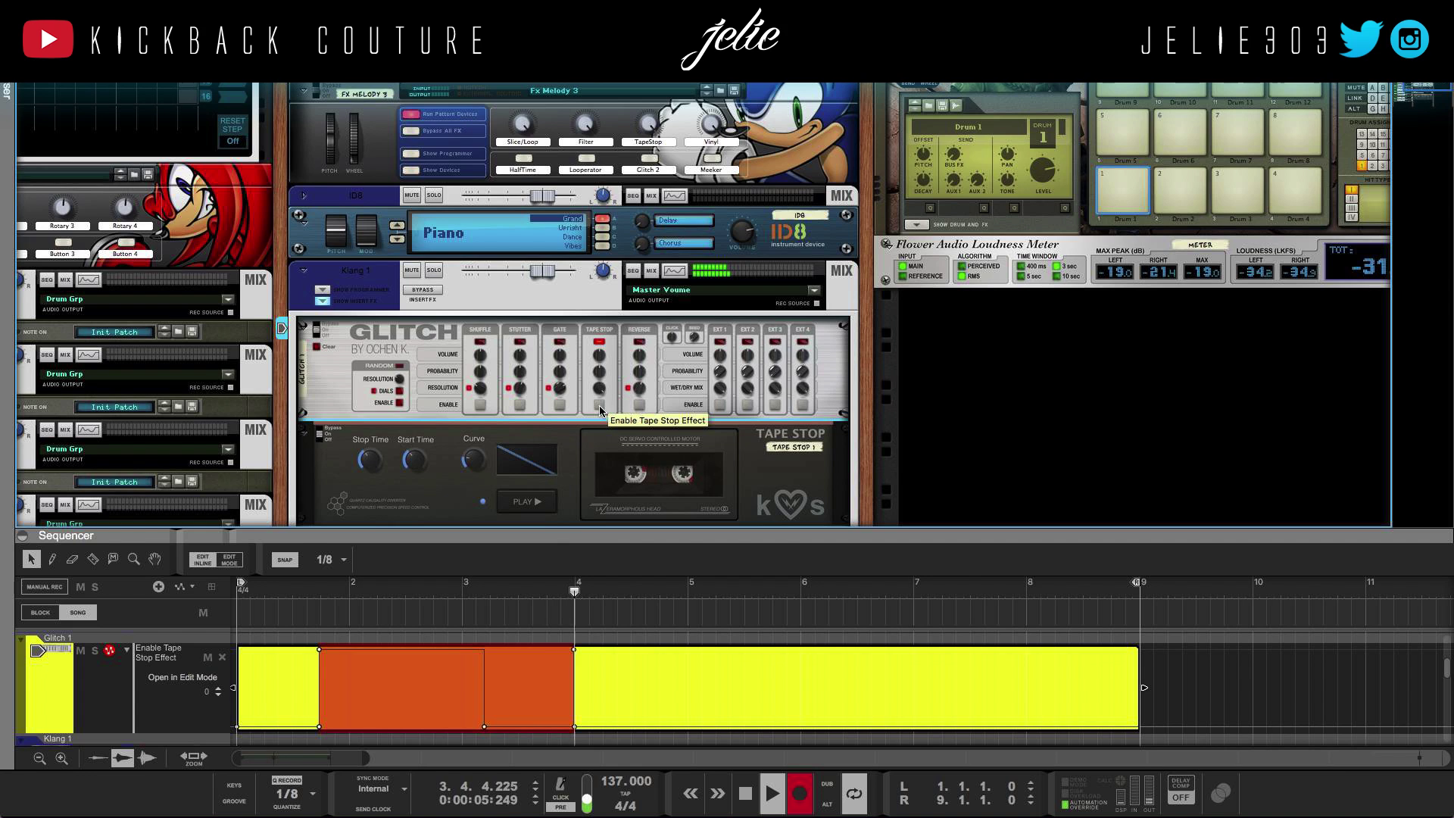
click(599, 405)
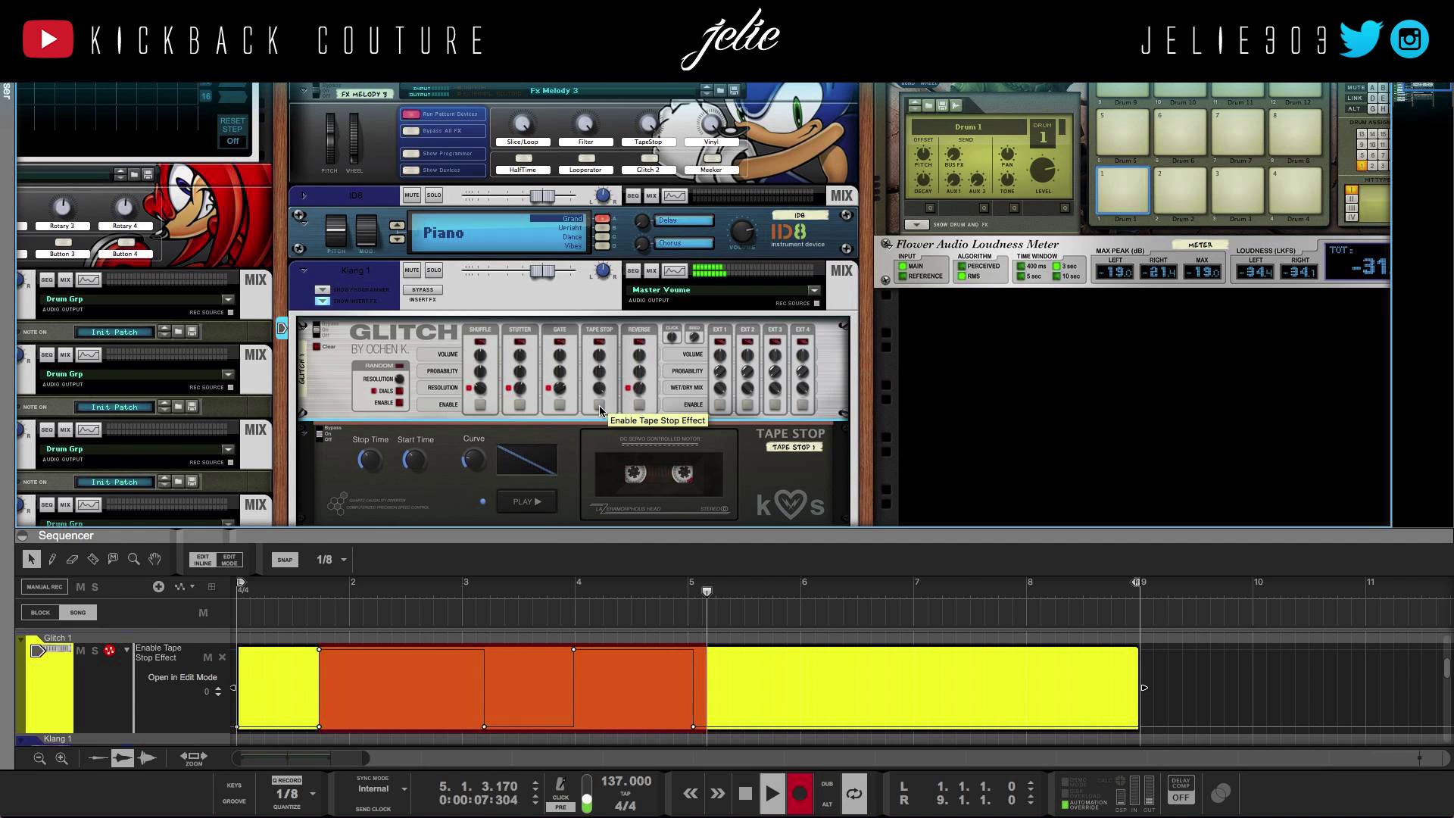
click(598, 406)
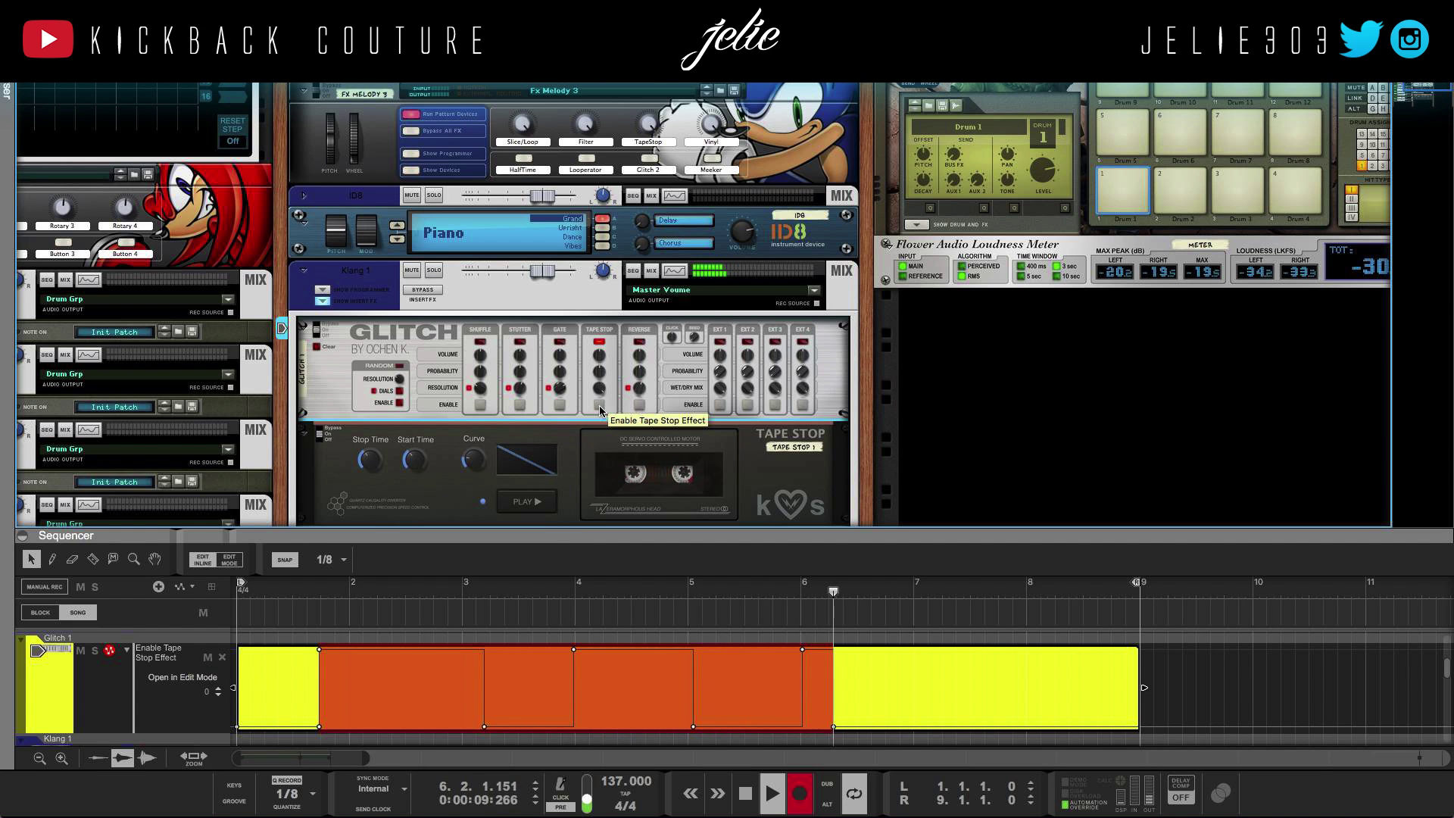
click(598, 406)
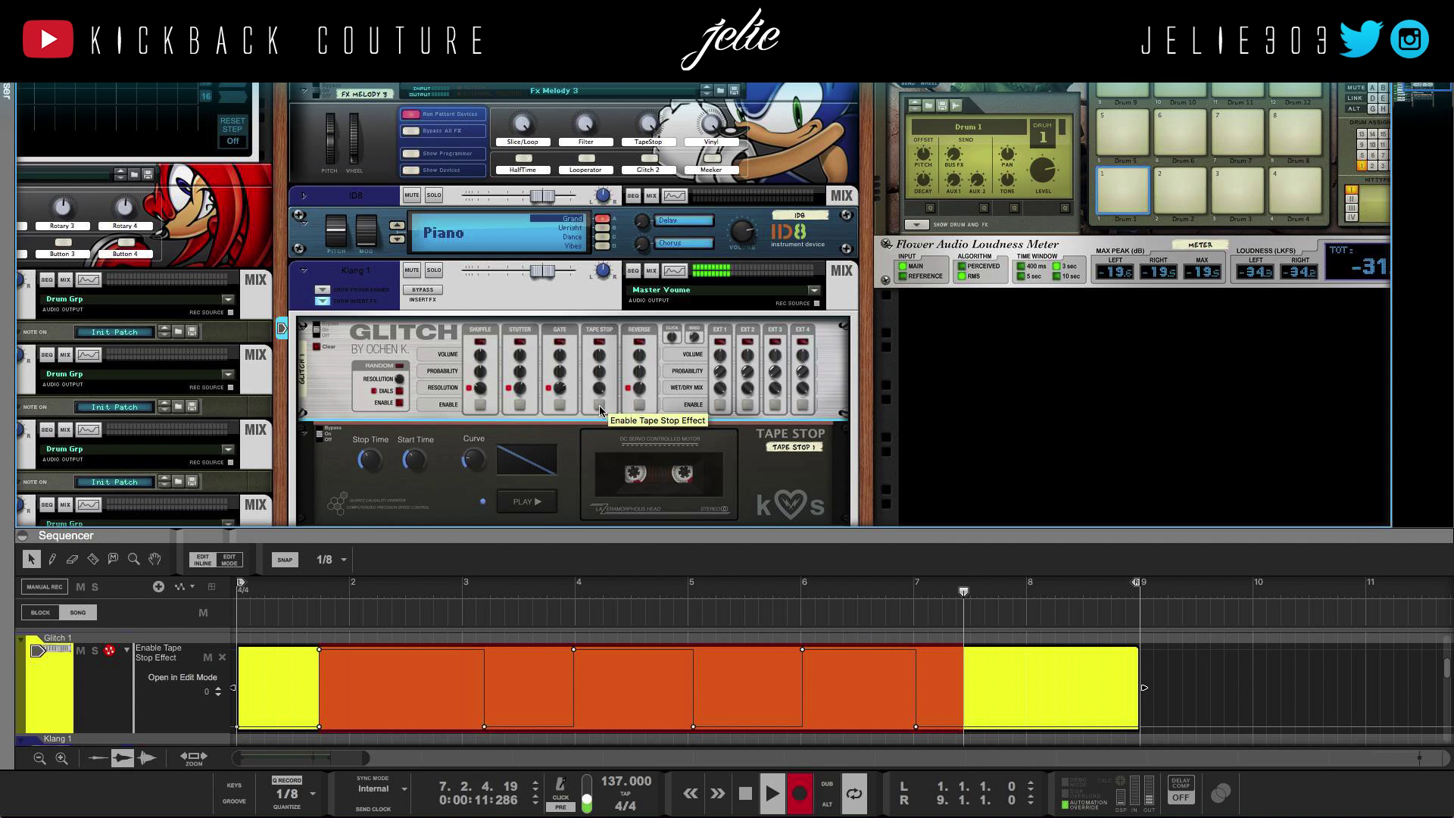
click(598, 405)
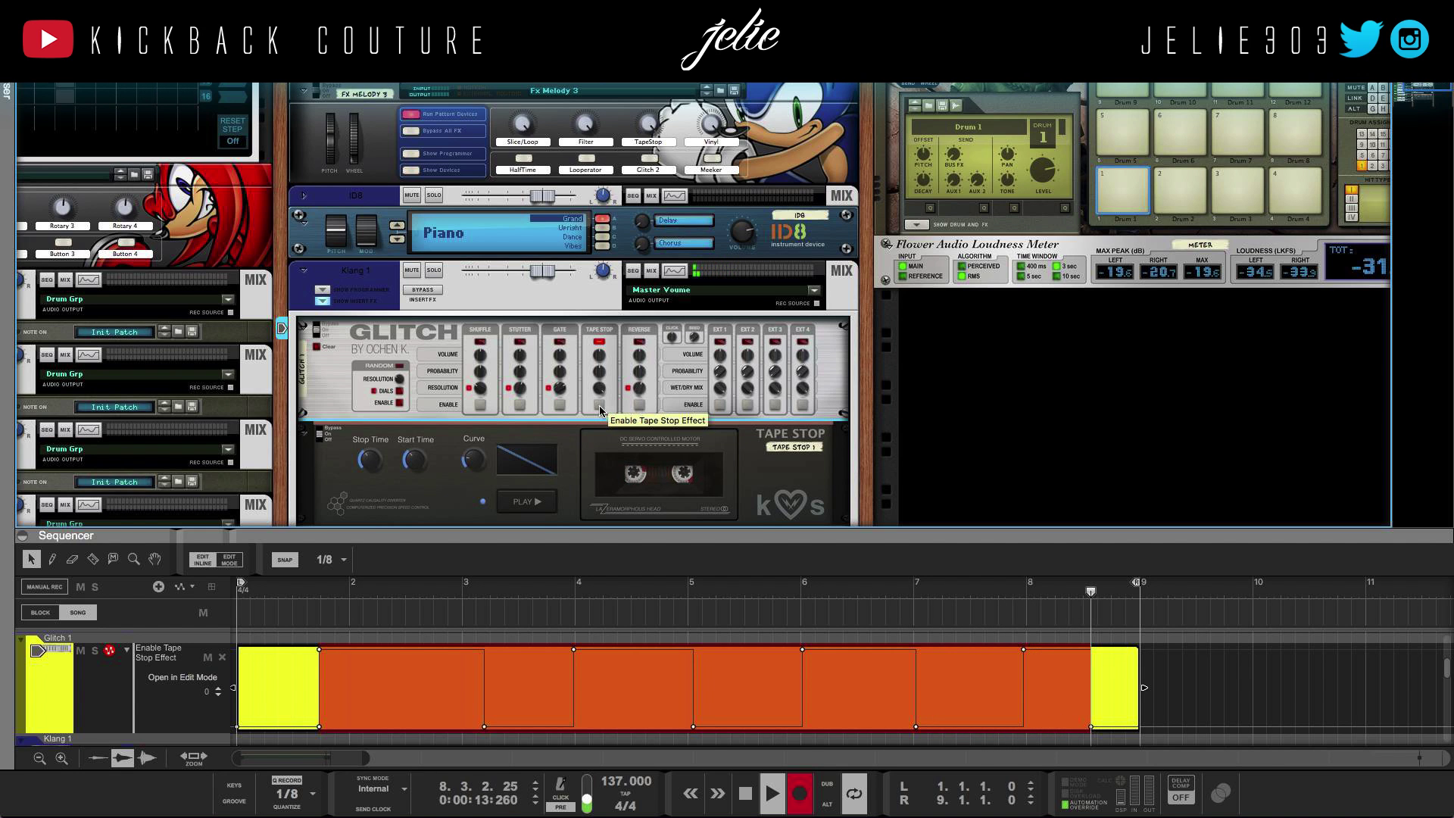
click(598, 406)
click(802, 793)
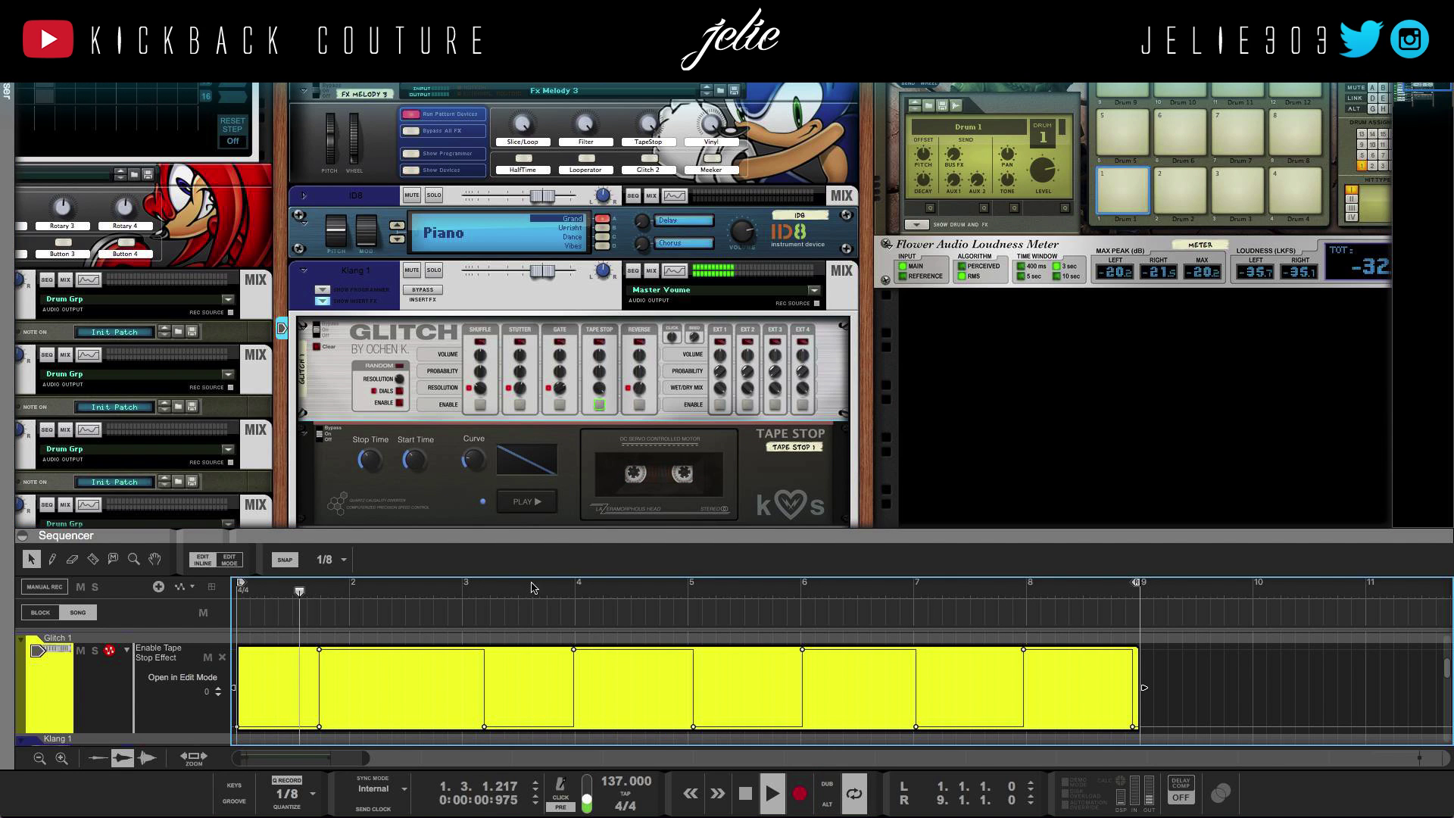
Step: Stop playback, enlarge the sequencer, and move the first recorded switch-off point just after bar 3 back to position 2.4.4.0
drag(525, 536, 499, 219)
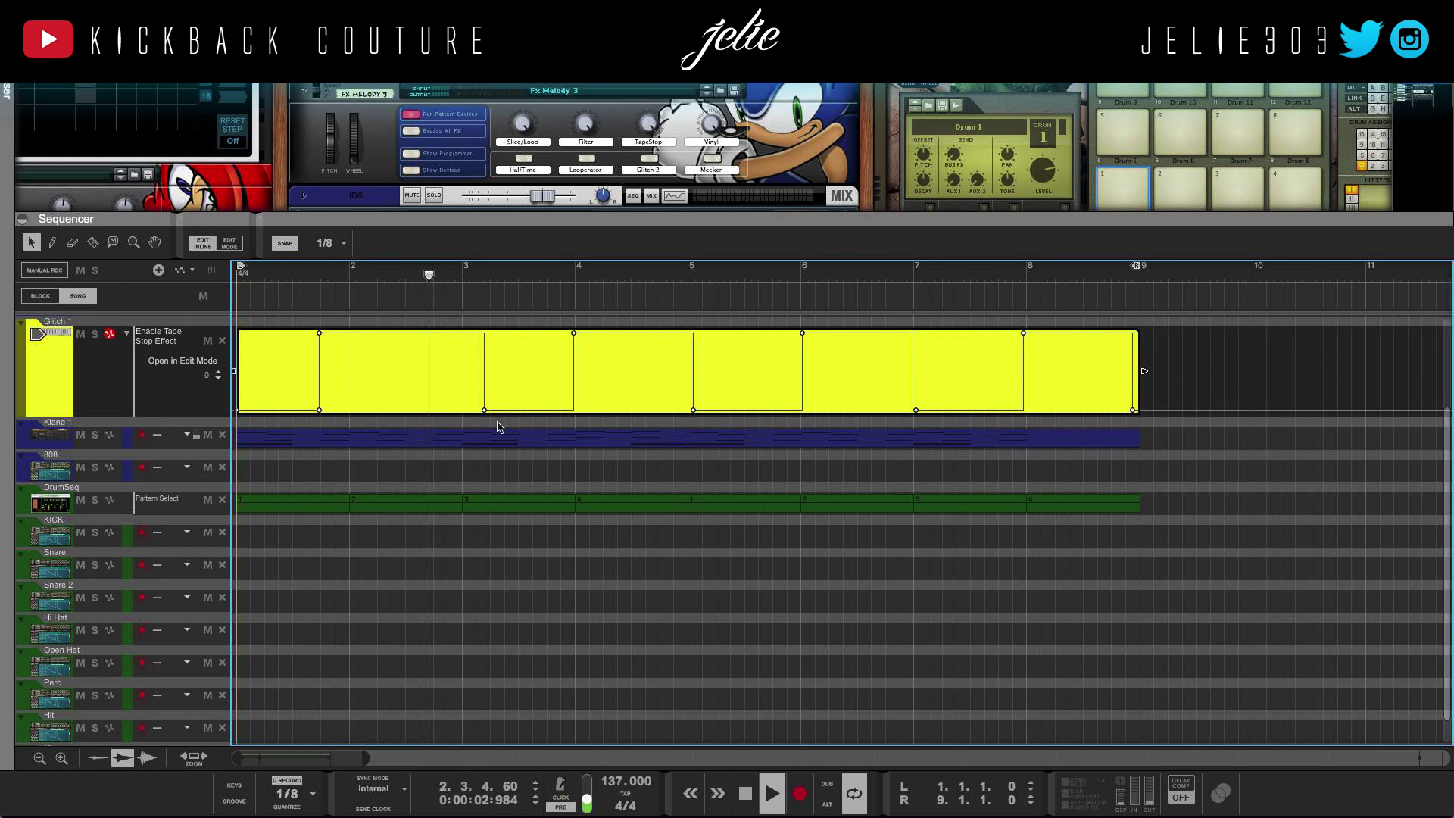
key(space)
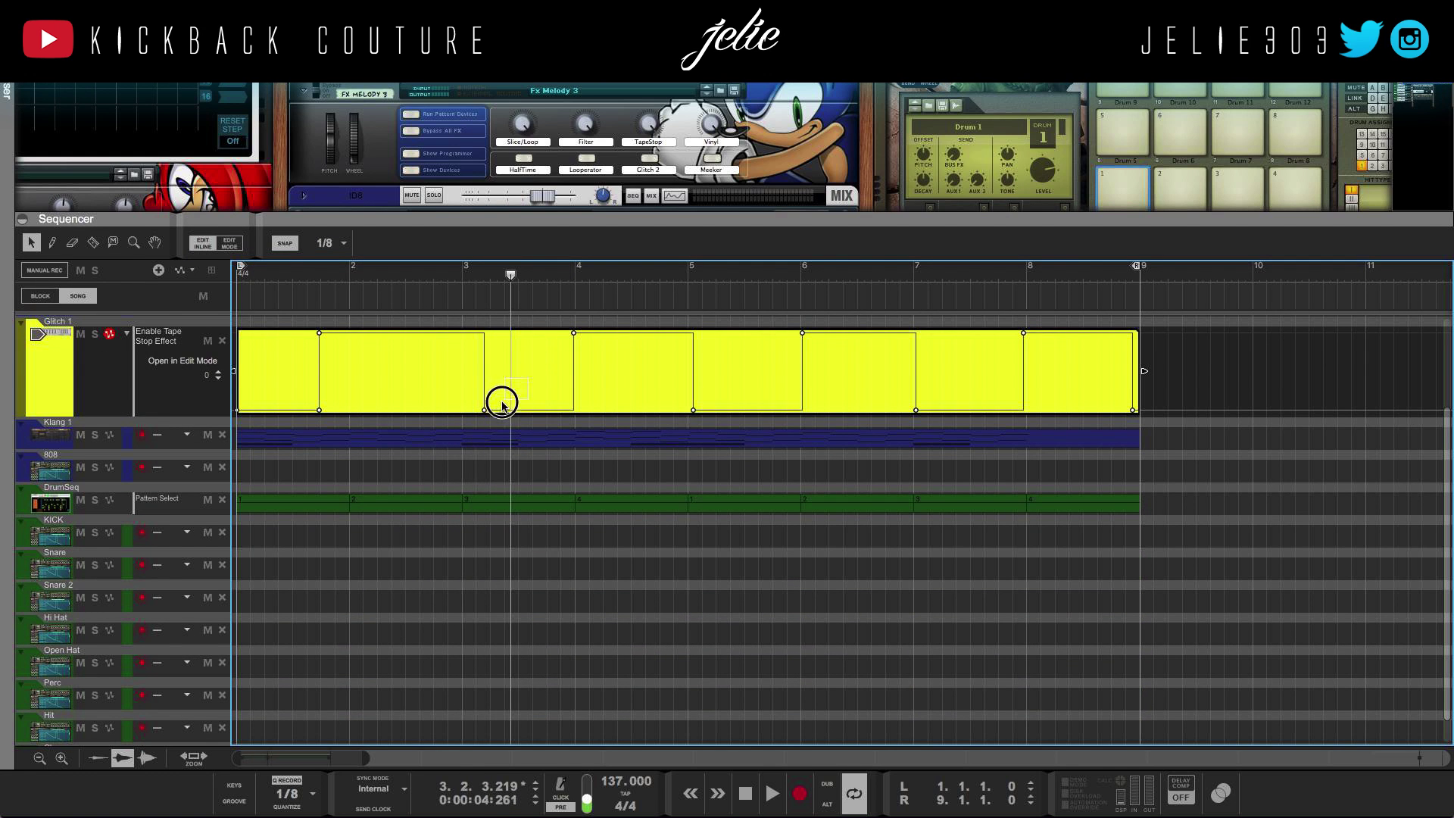
drag(487, 414, 466, 415)
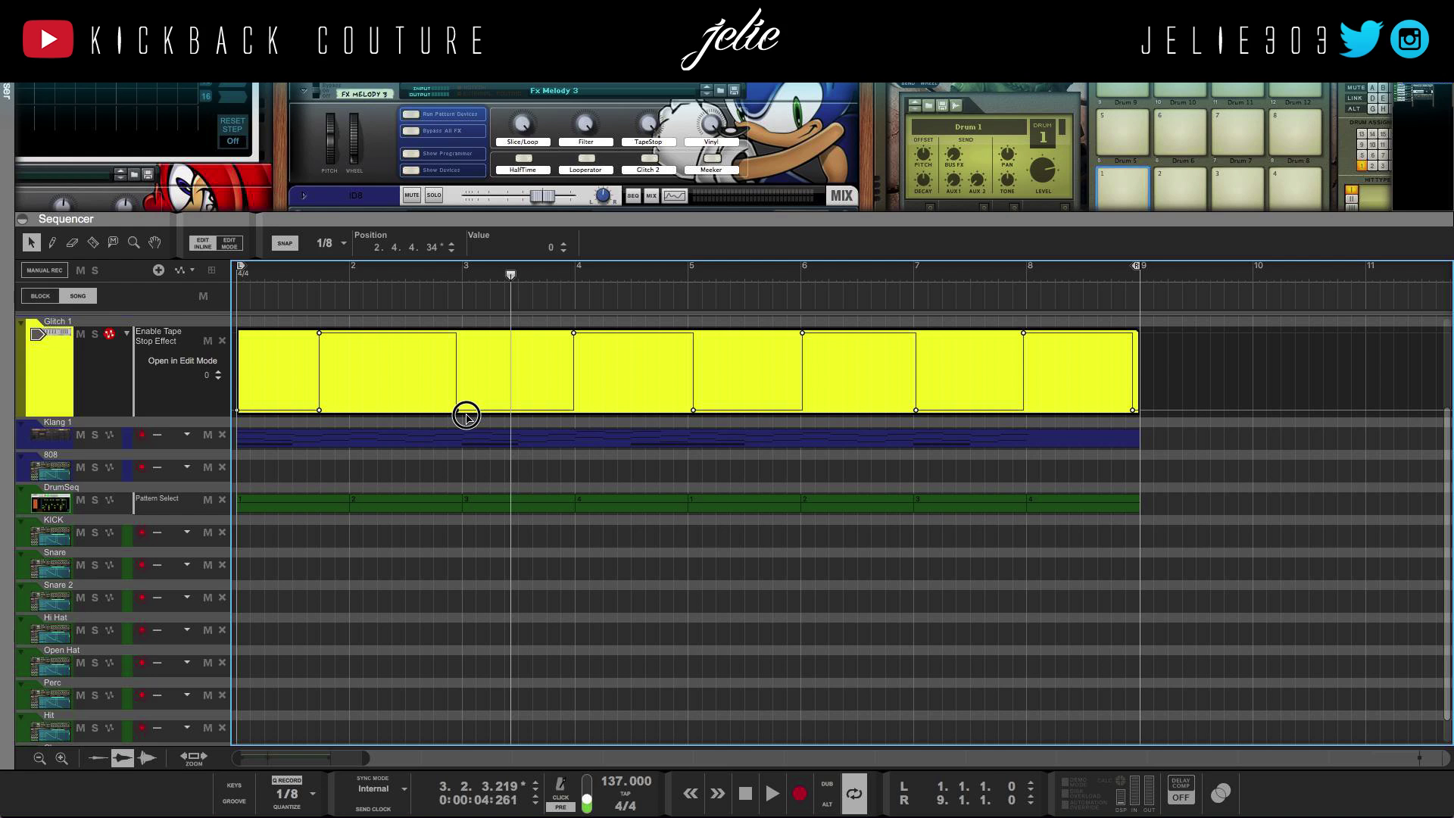
double_click(431, 250)
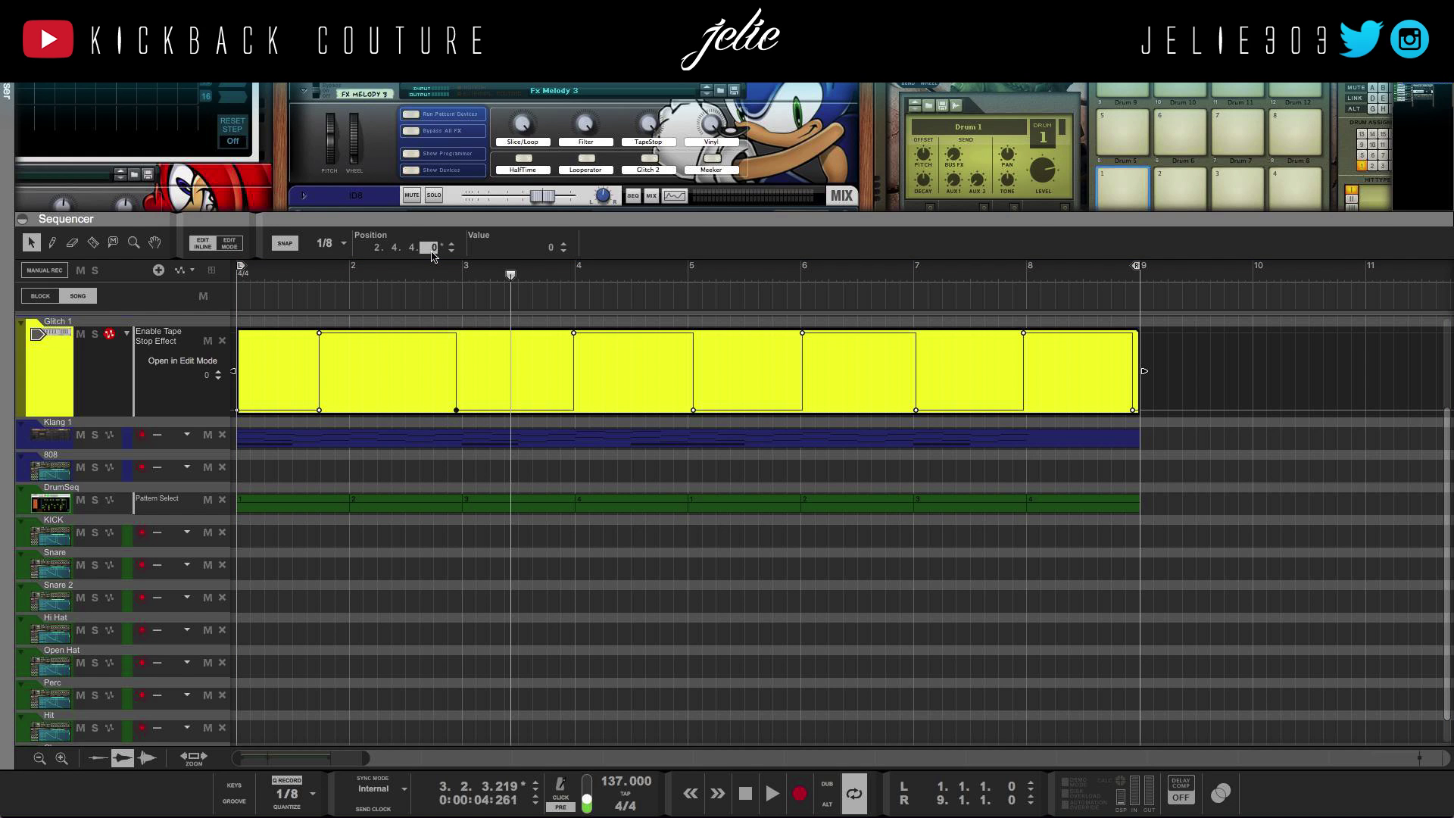
text(0)
key(Return)
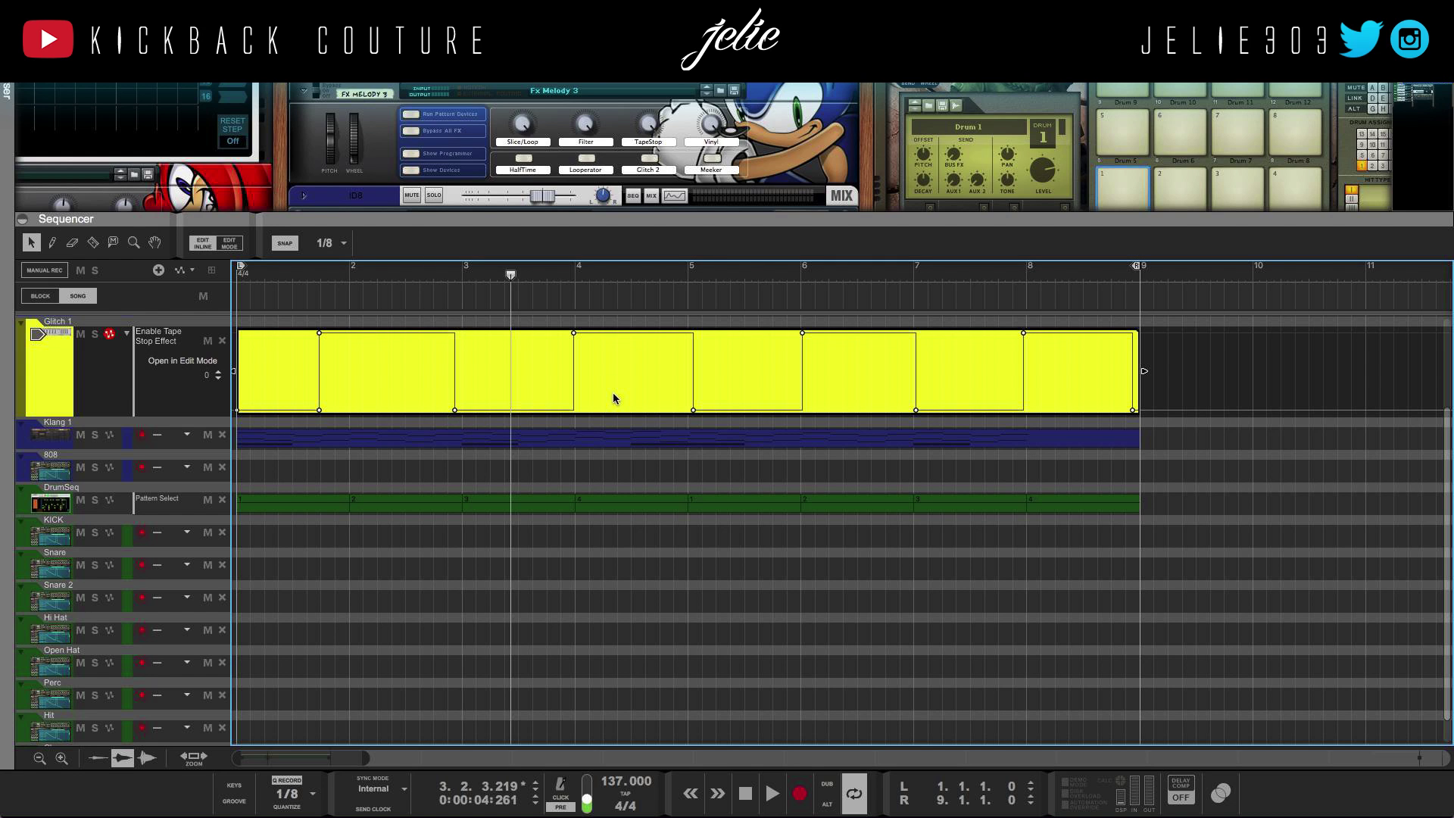
Step: Select all the Tape Stop automation points and examine the Automation Cleanup amount options among the sequencer tools
key(ctrl+a)
key(F8)
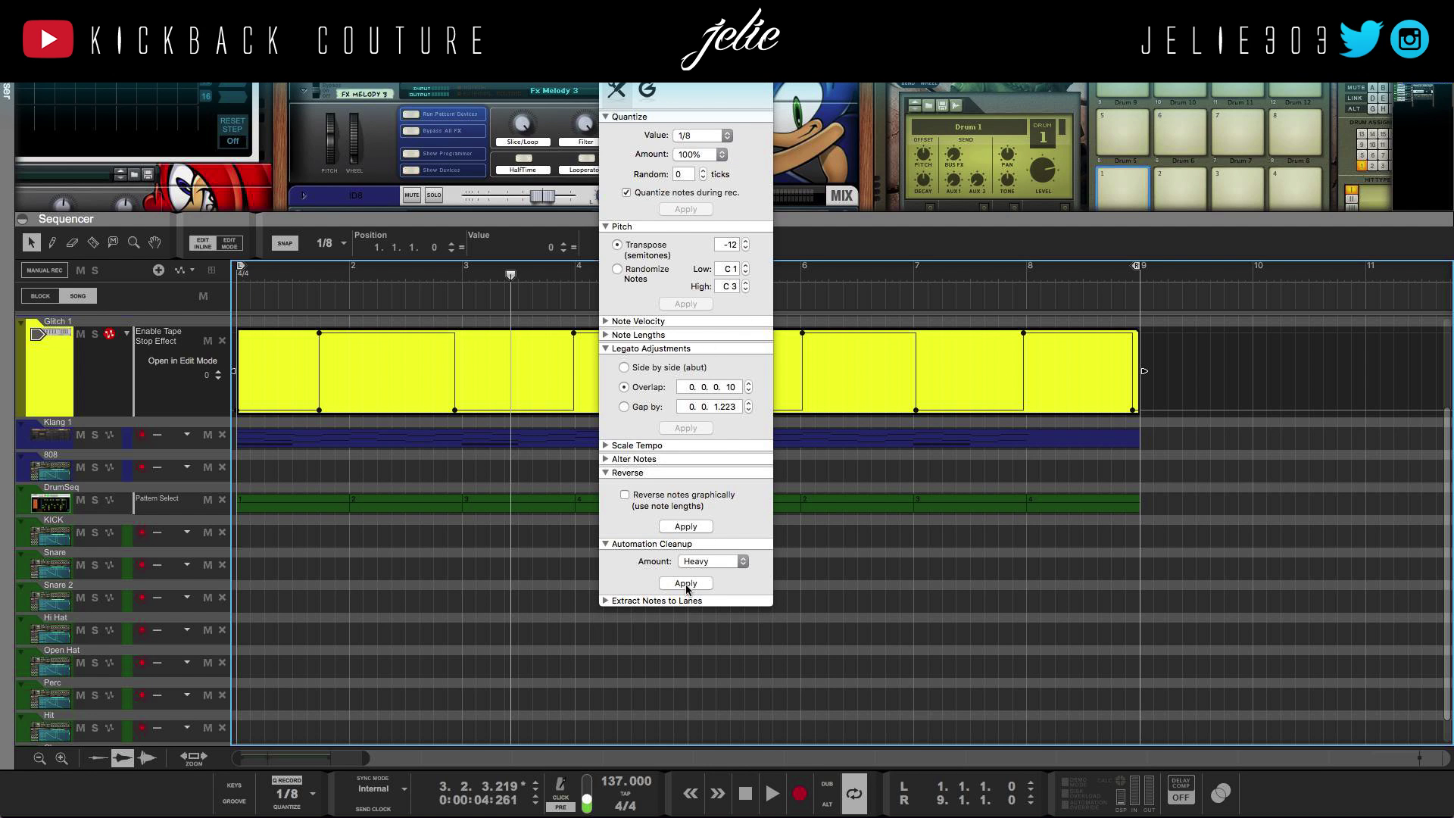
click(713, 564)
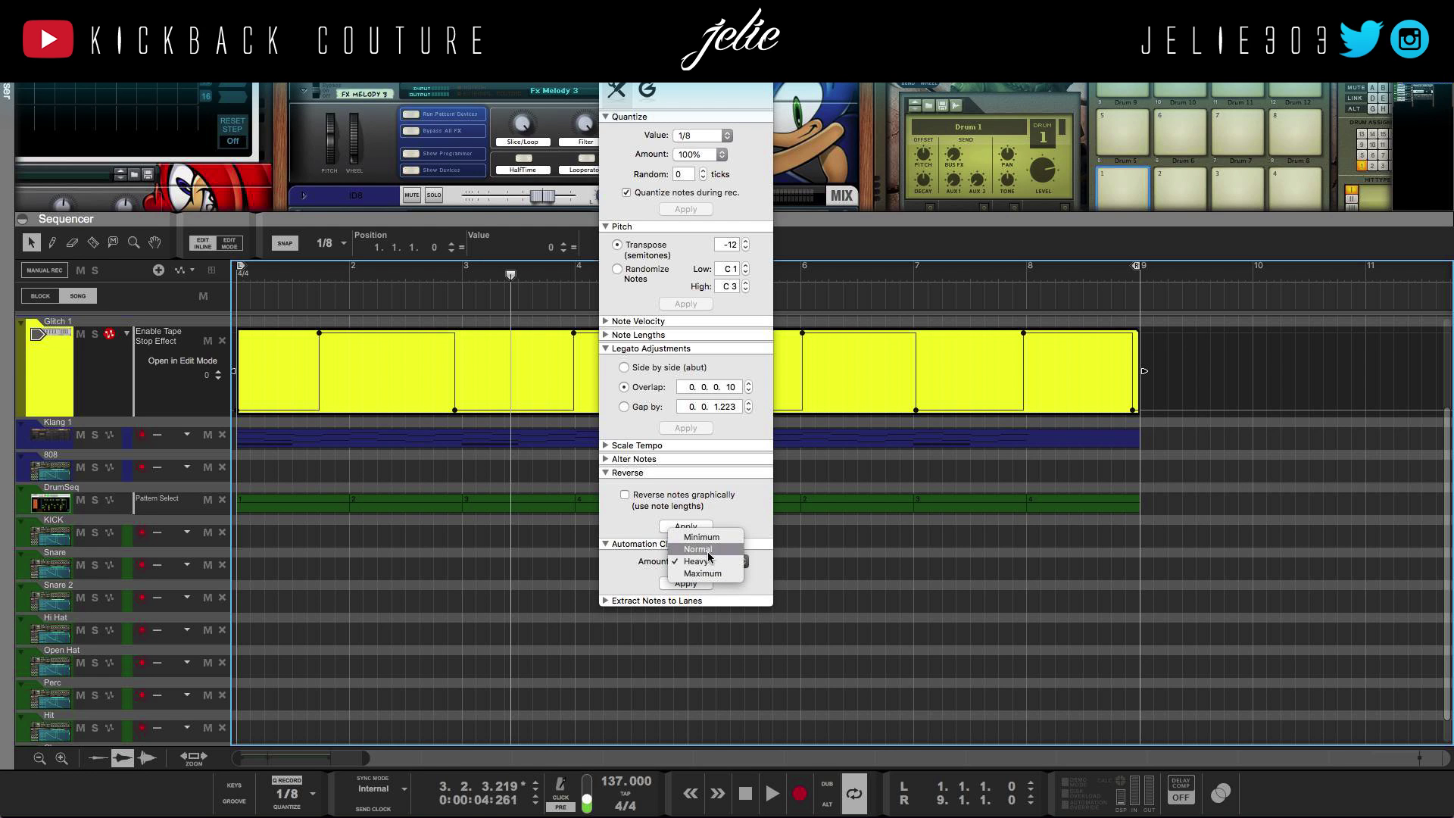
click(627, 563)
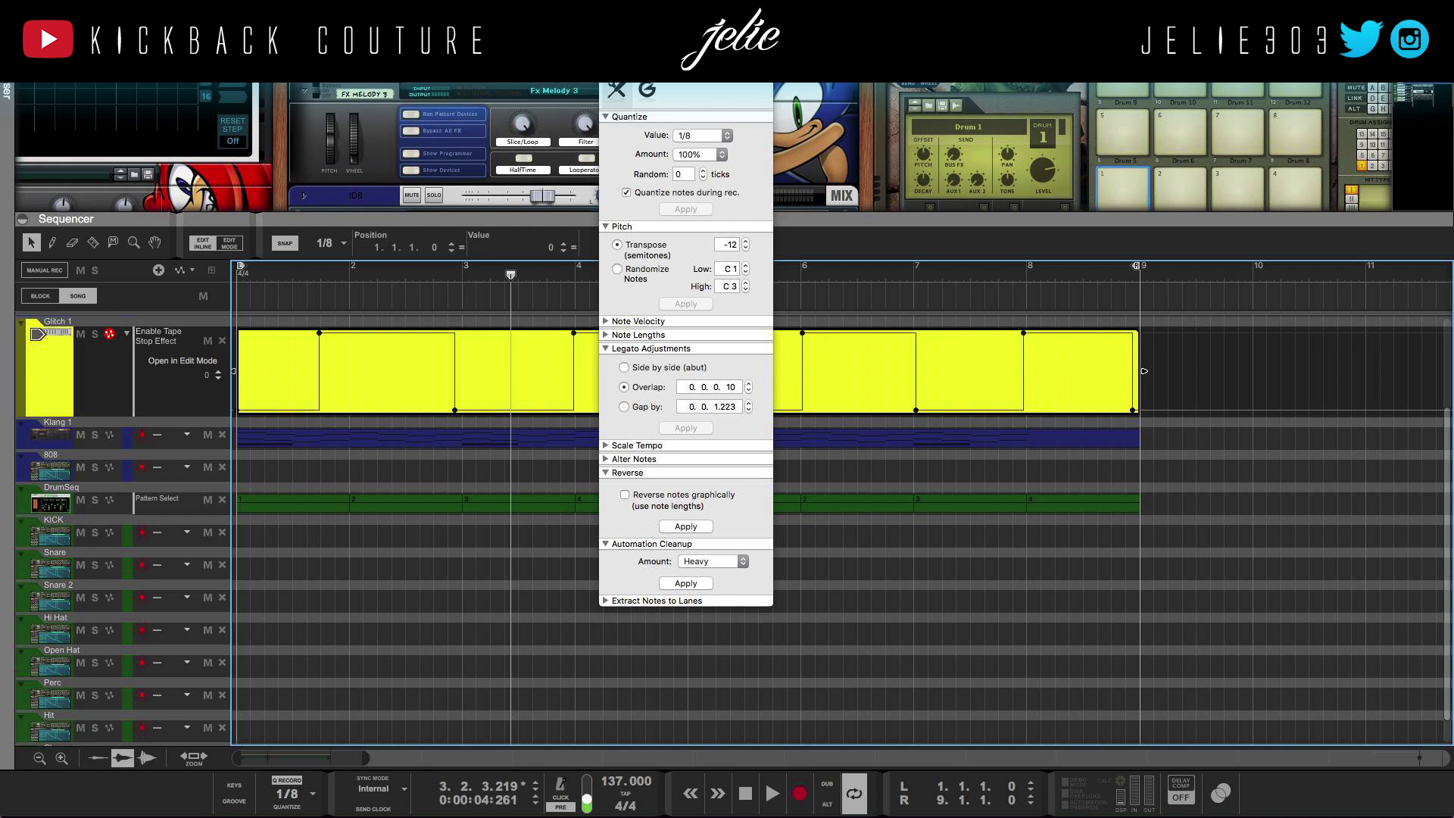
key(F8)
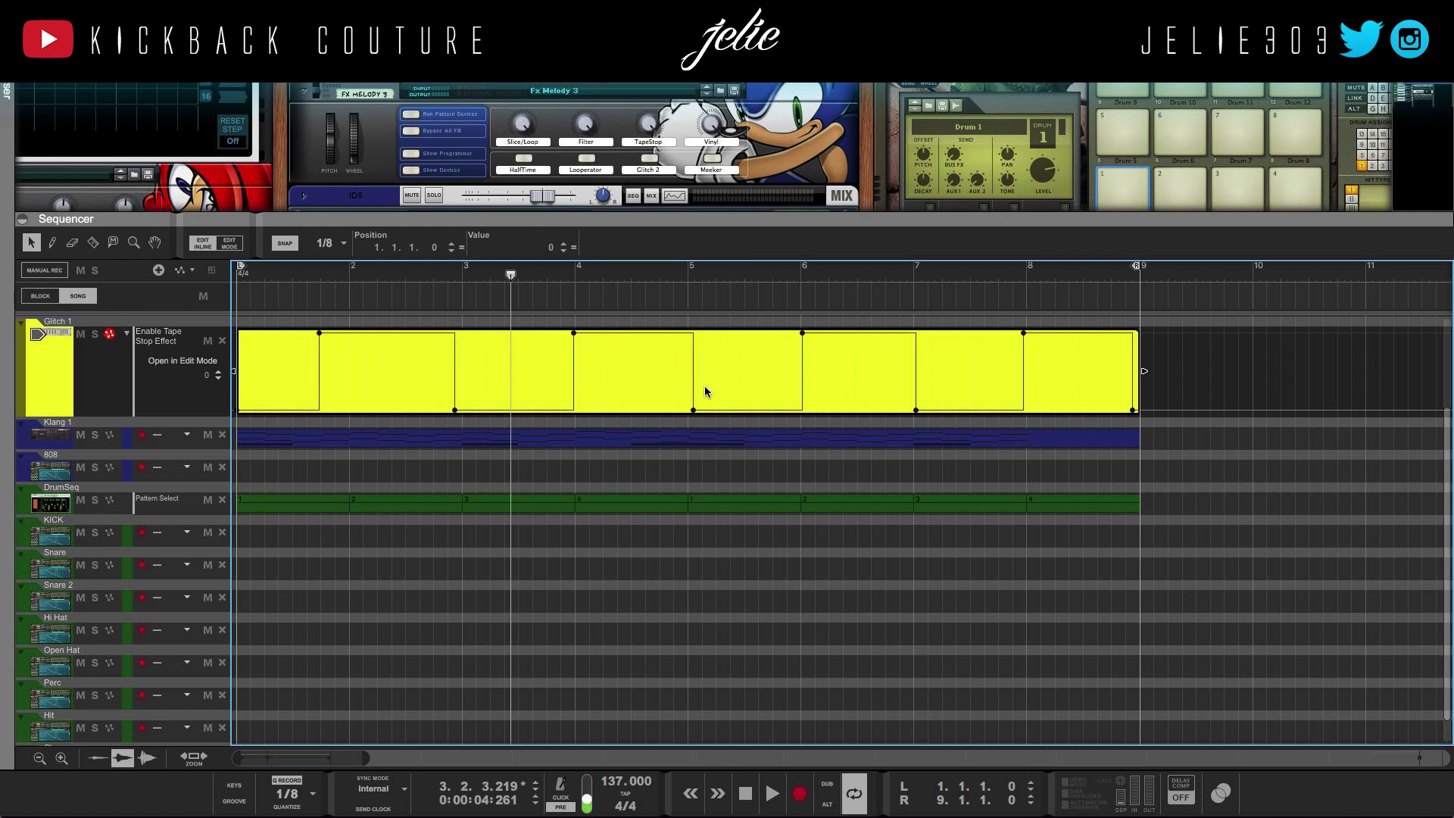
scroll(762, 380, up, 2)
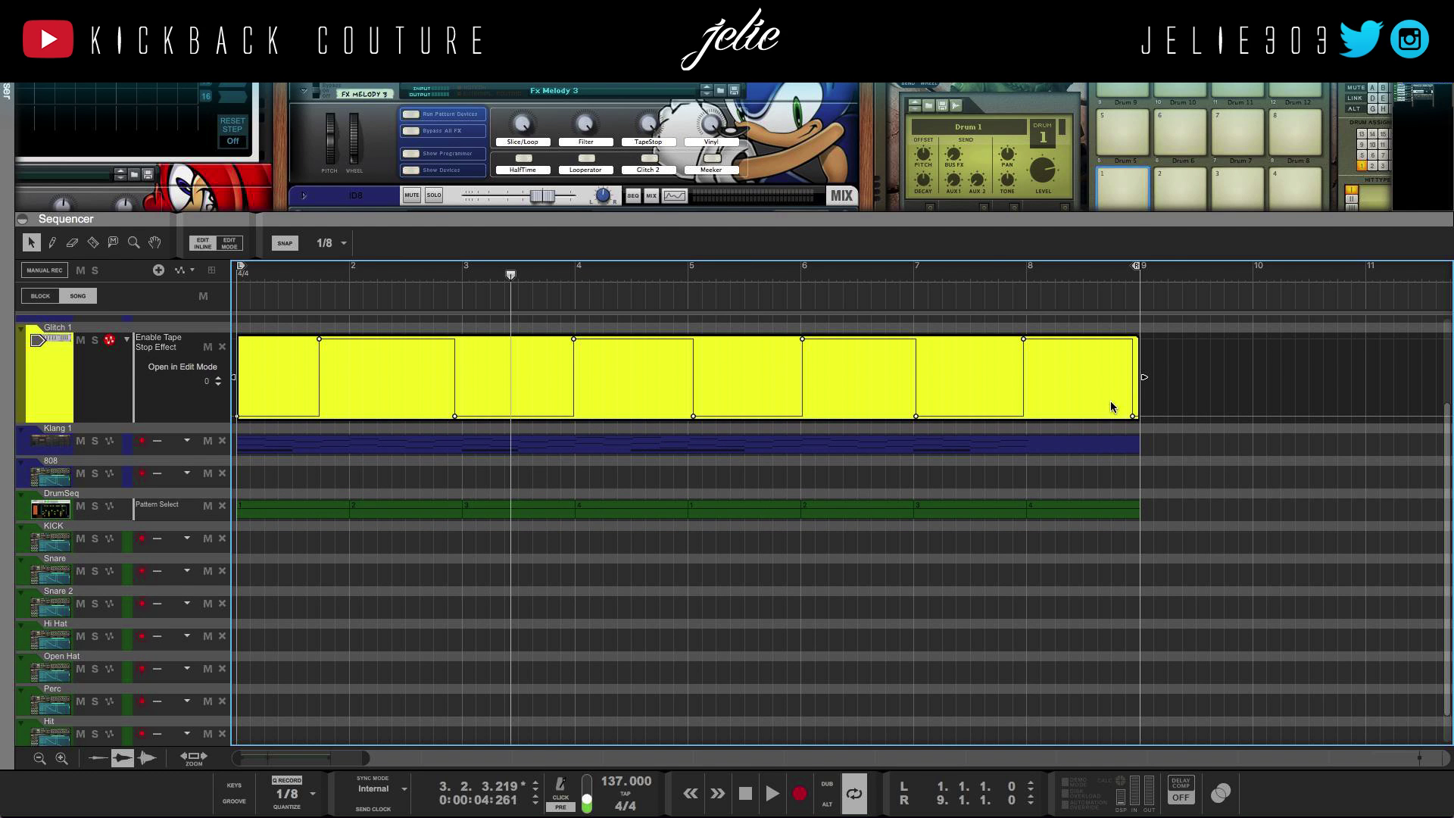
Step: Shrink the automation lane and sequencer to expose the rack, and clear the Tape Stop enable automation on the Glitch device
scroll(385, 371, up, 3)
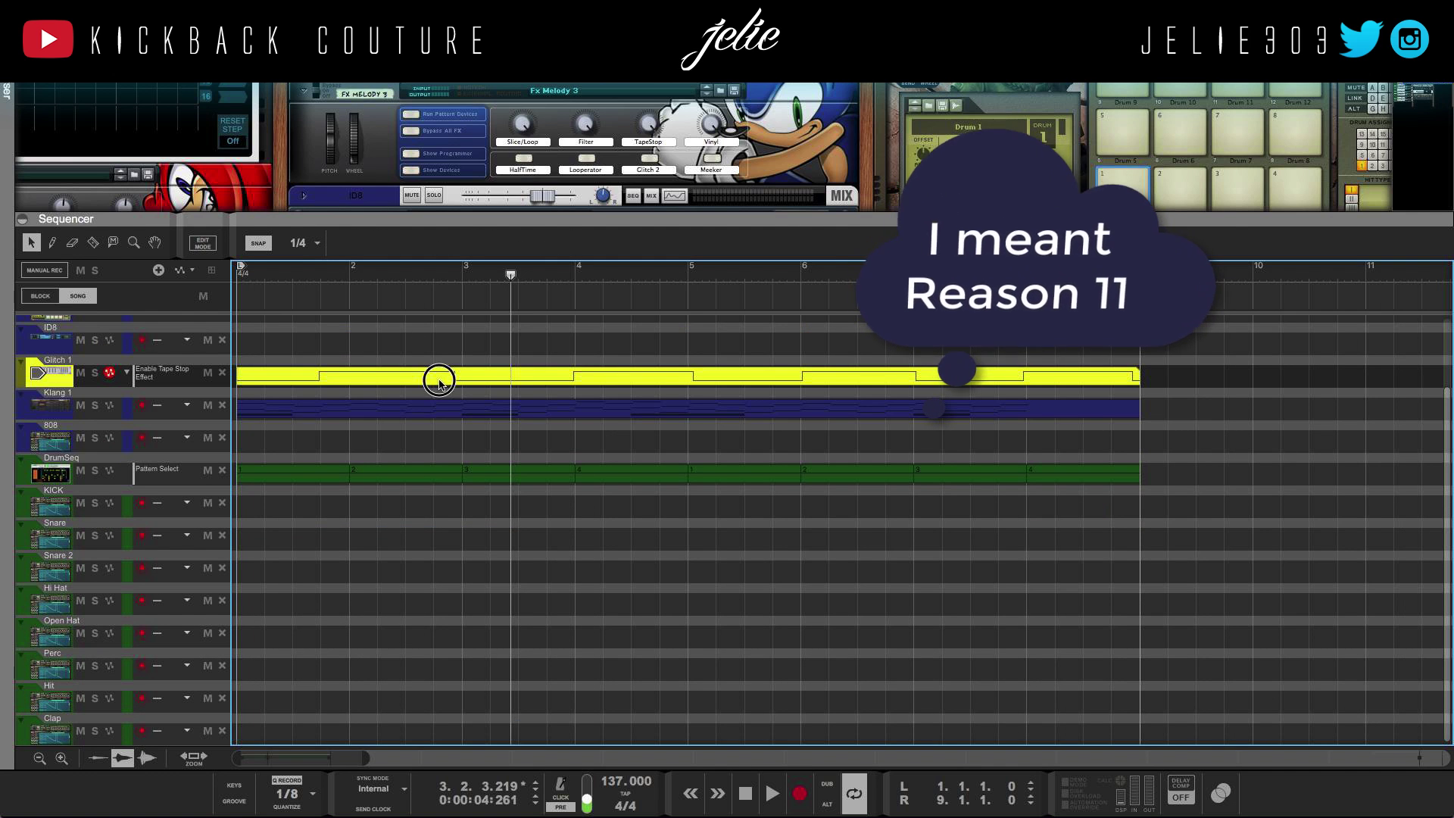
click(438, 379)
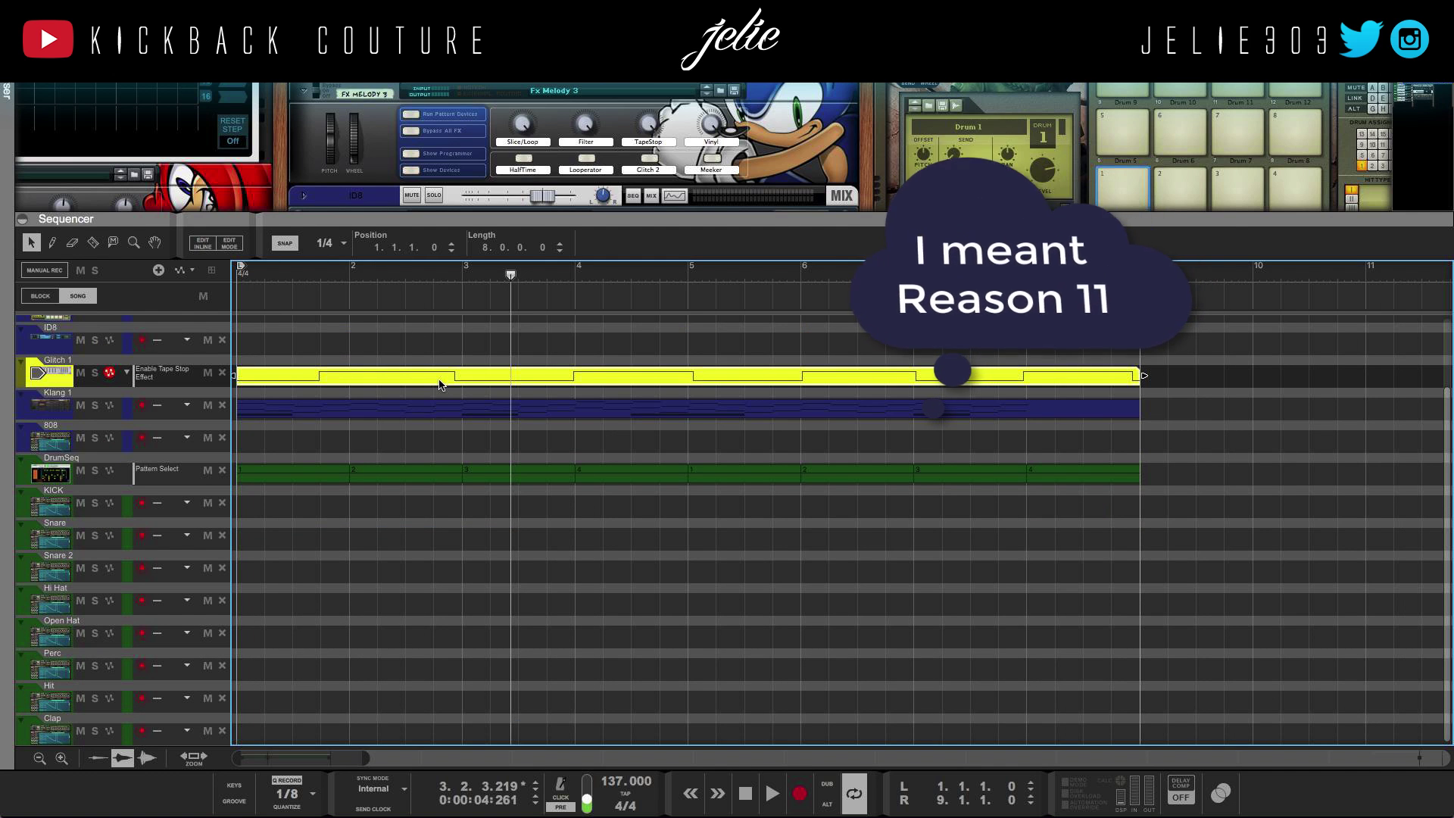
drag(471, 220, 484, 717)
click(311, 401)
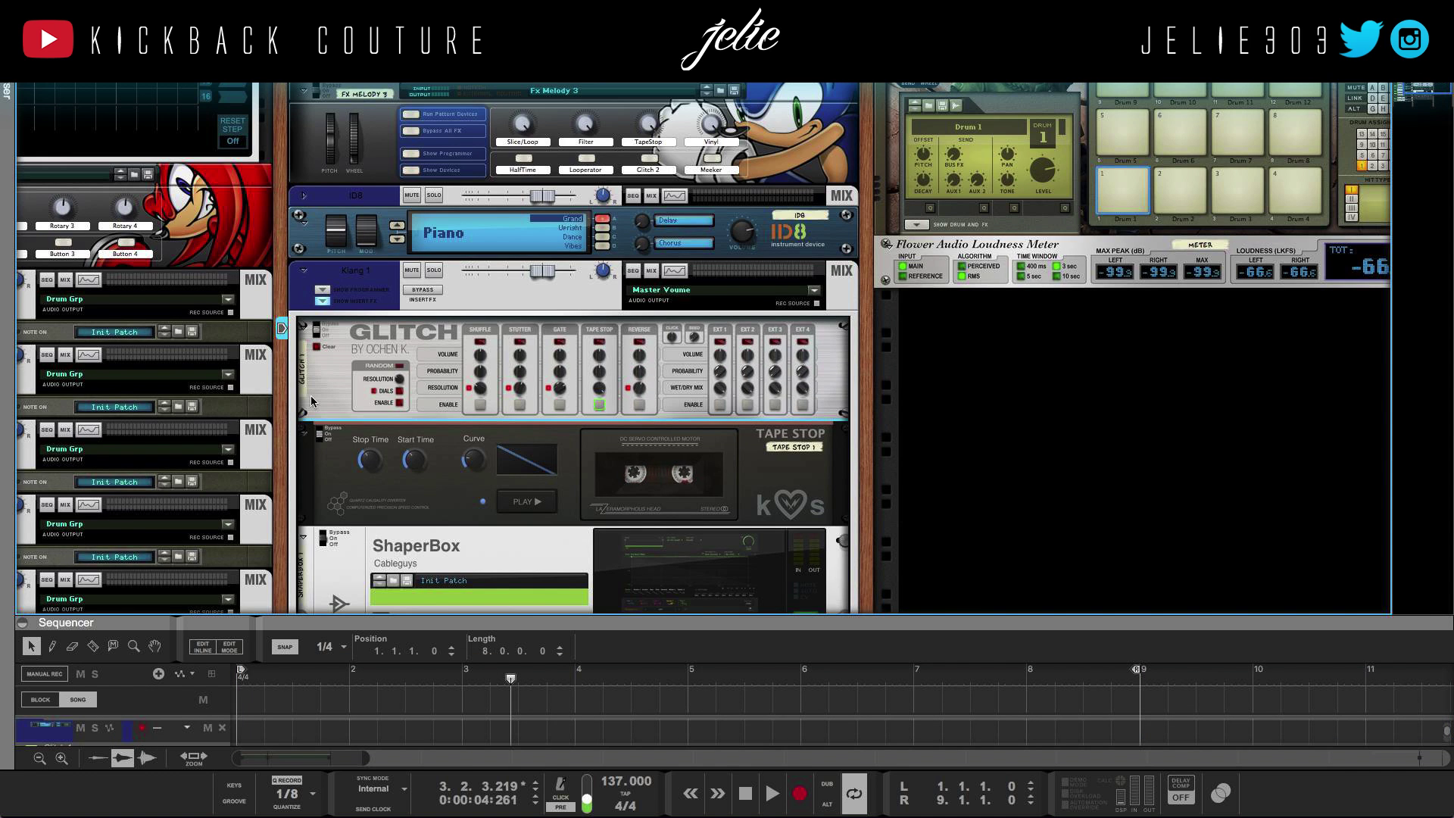
click(686, 514)
right_click(598, 406)
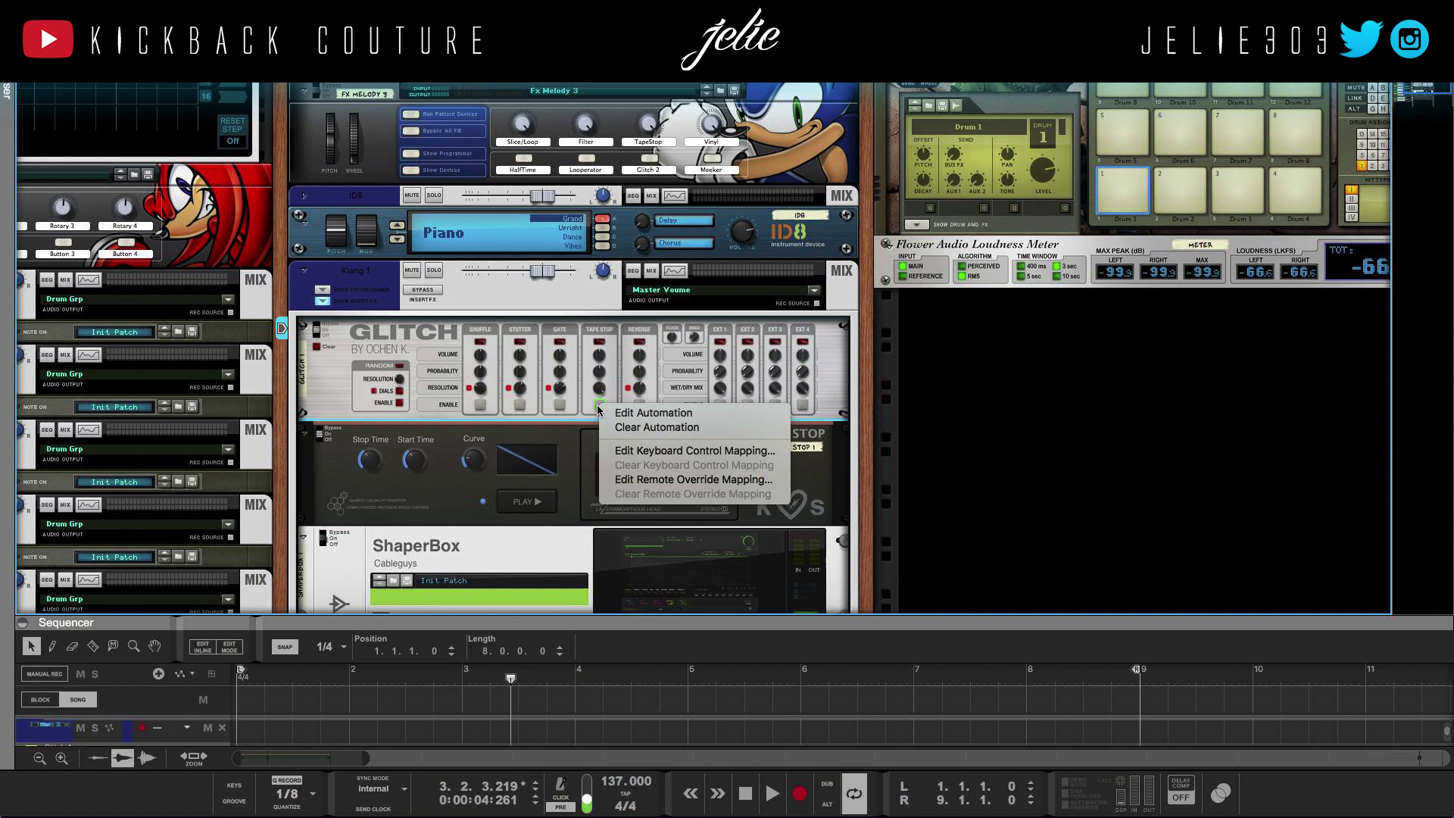
click(617, 428)
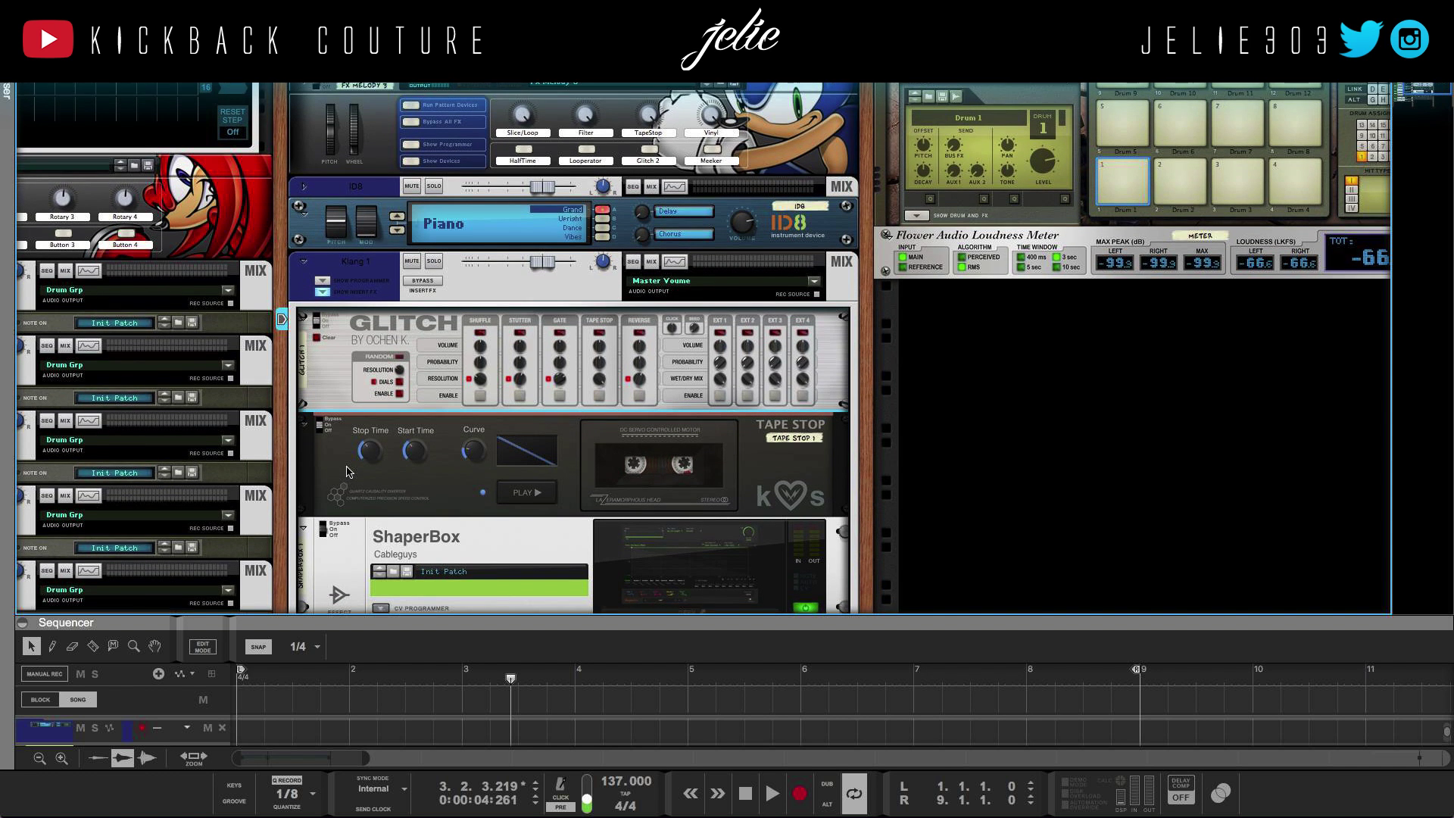
Step: Start playback and audition the Tape Stop device by toggling it at the default Curve, a raised Curve, and a Curve of 0.250
scroll(343, 473, down, 2)
key(space)
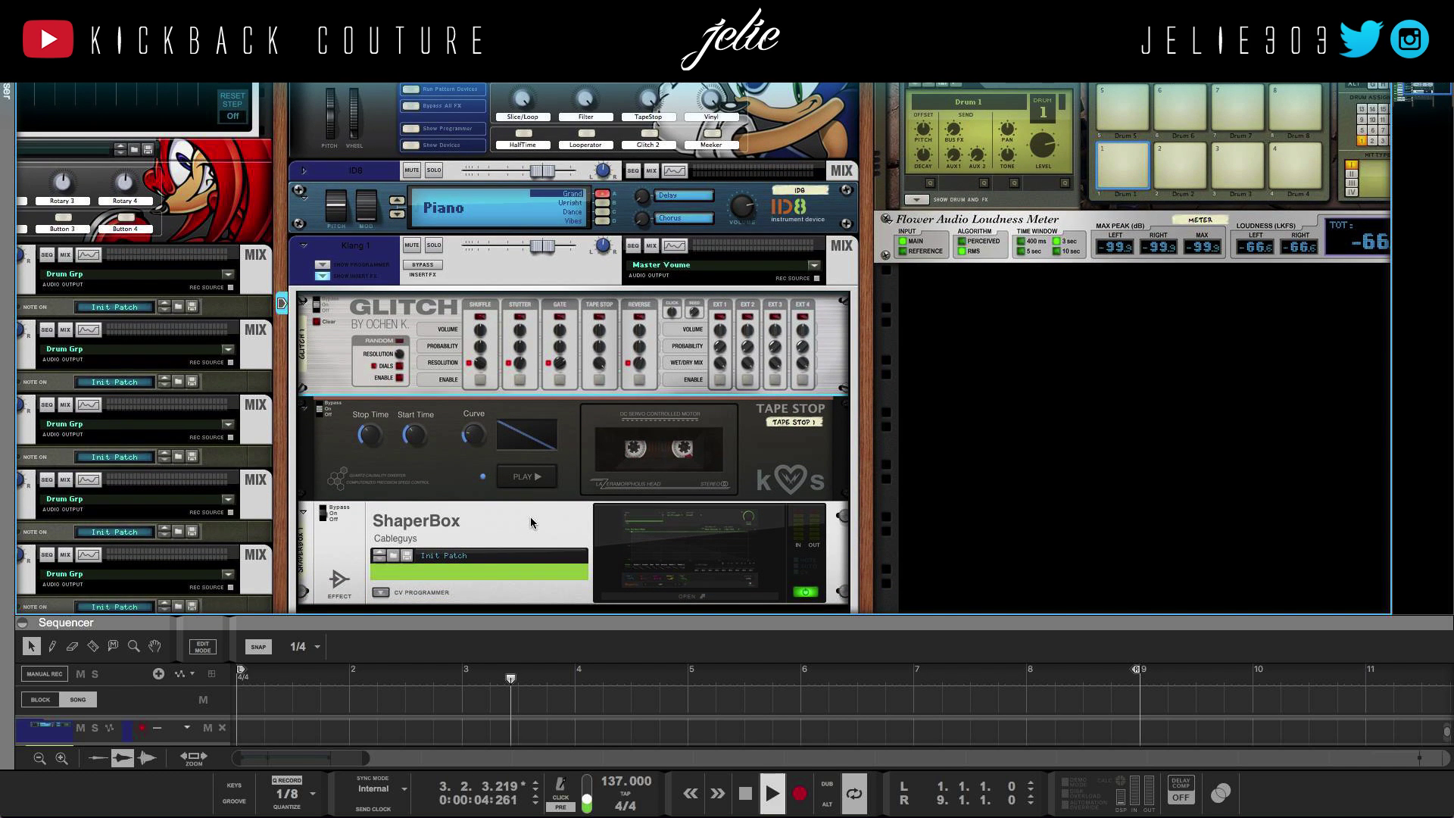
click(523, 477)
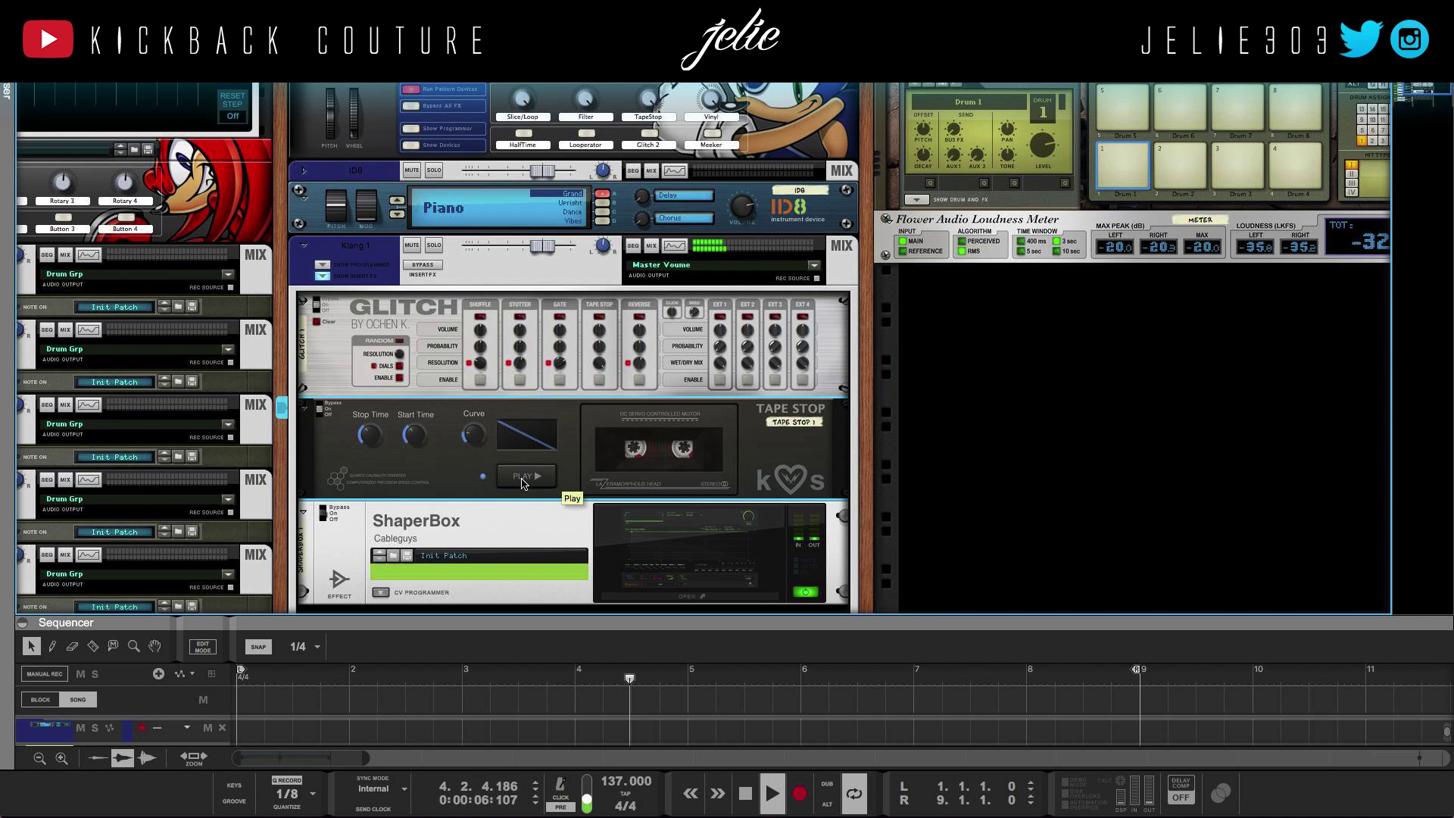
drag(474, 434, 484, 242)
click(529, 480)
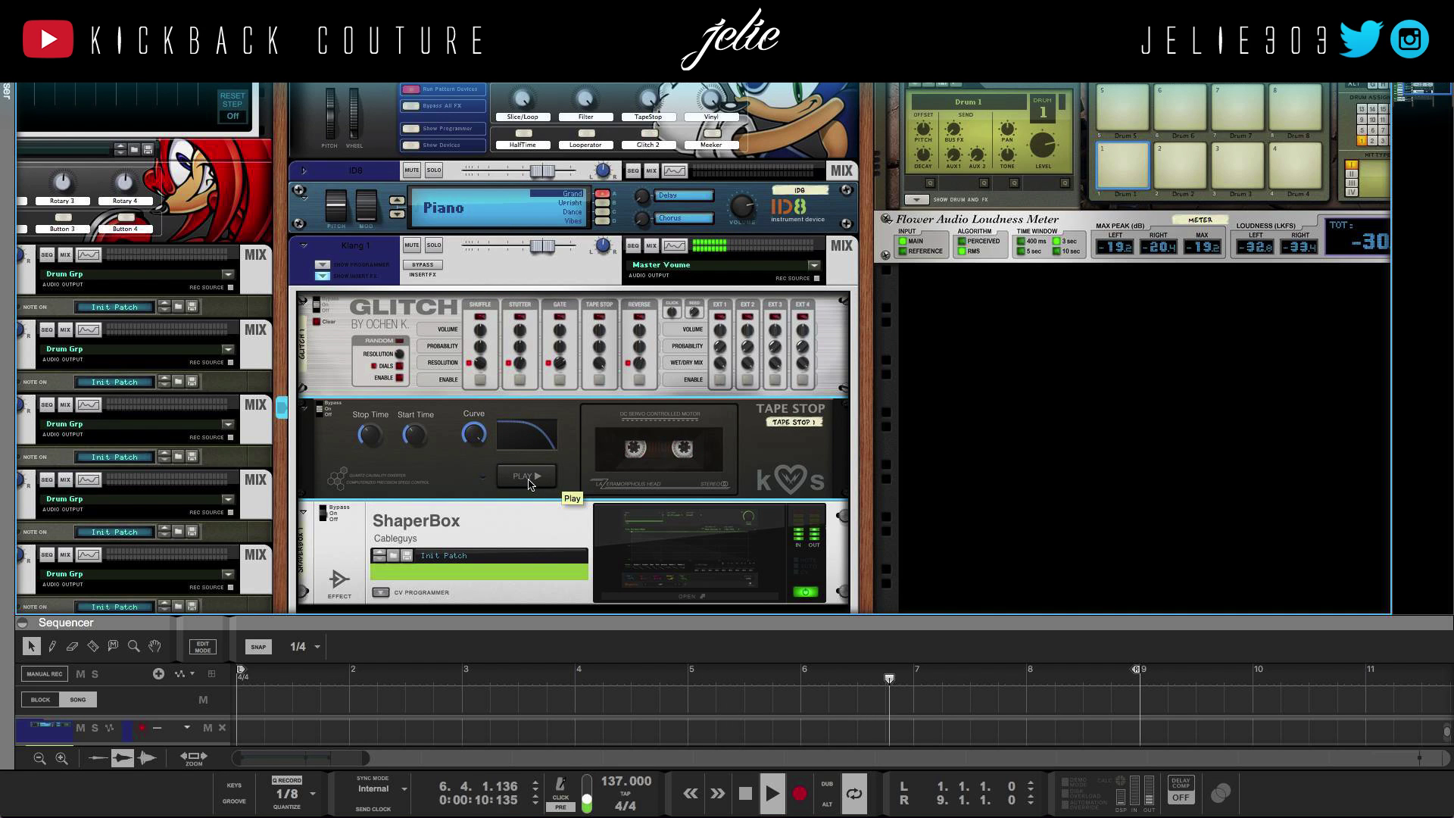
drag(474, 436, 514, 699)
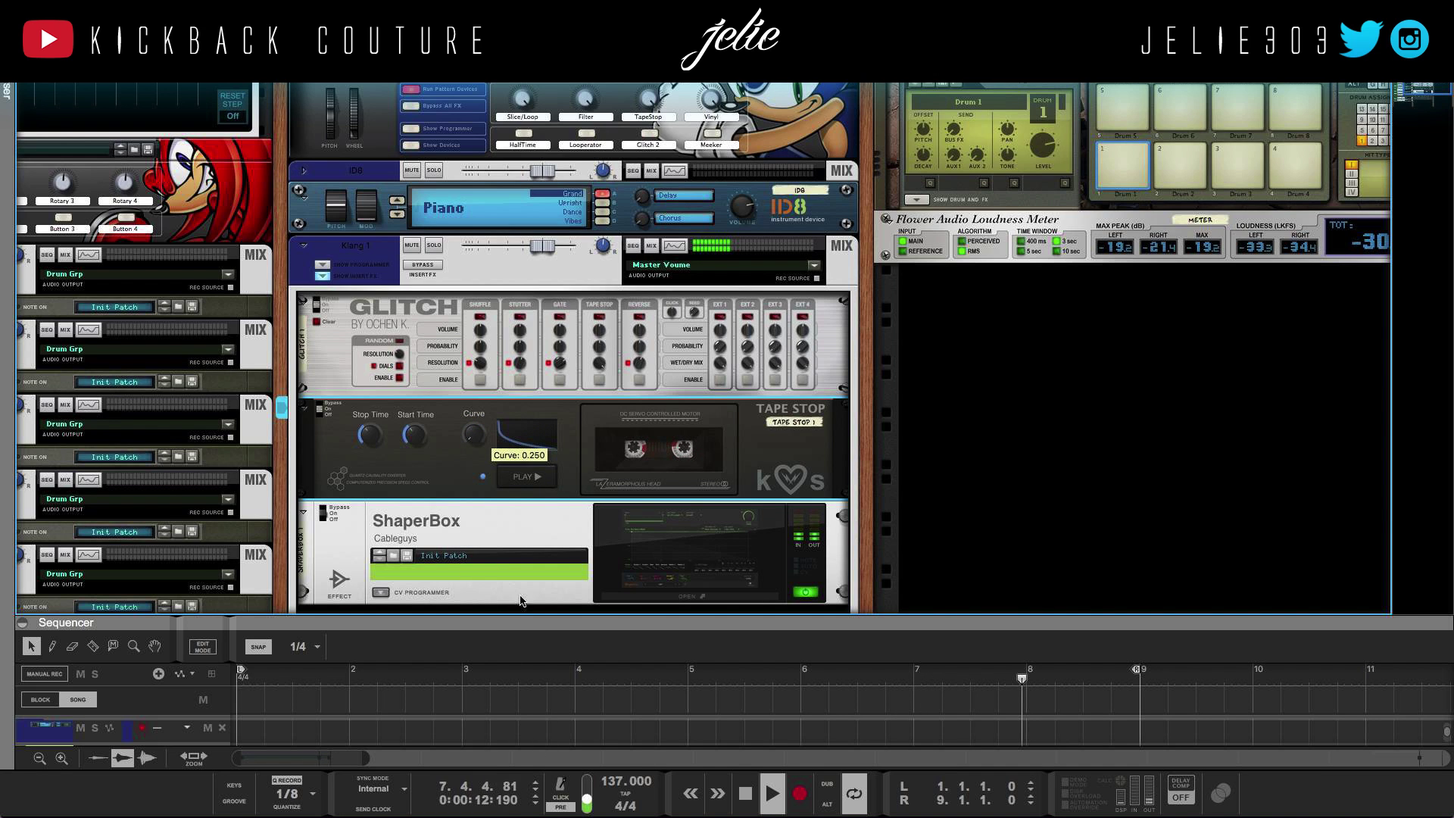
click(516, 484)
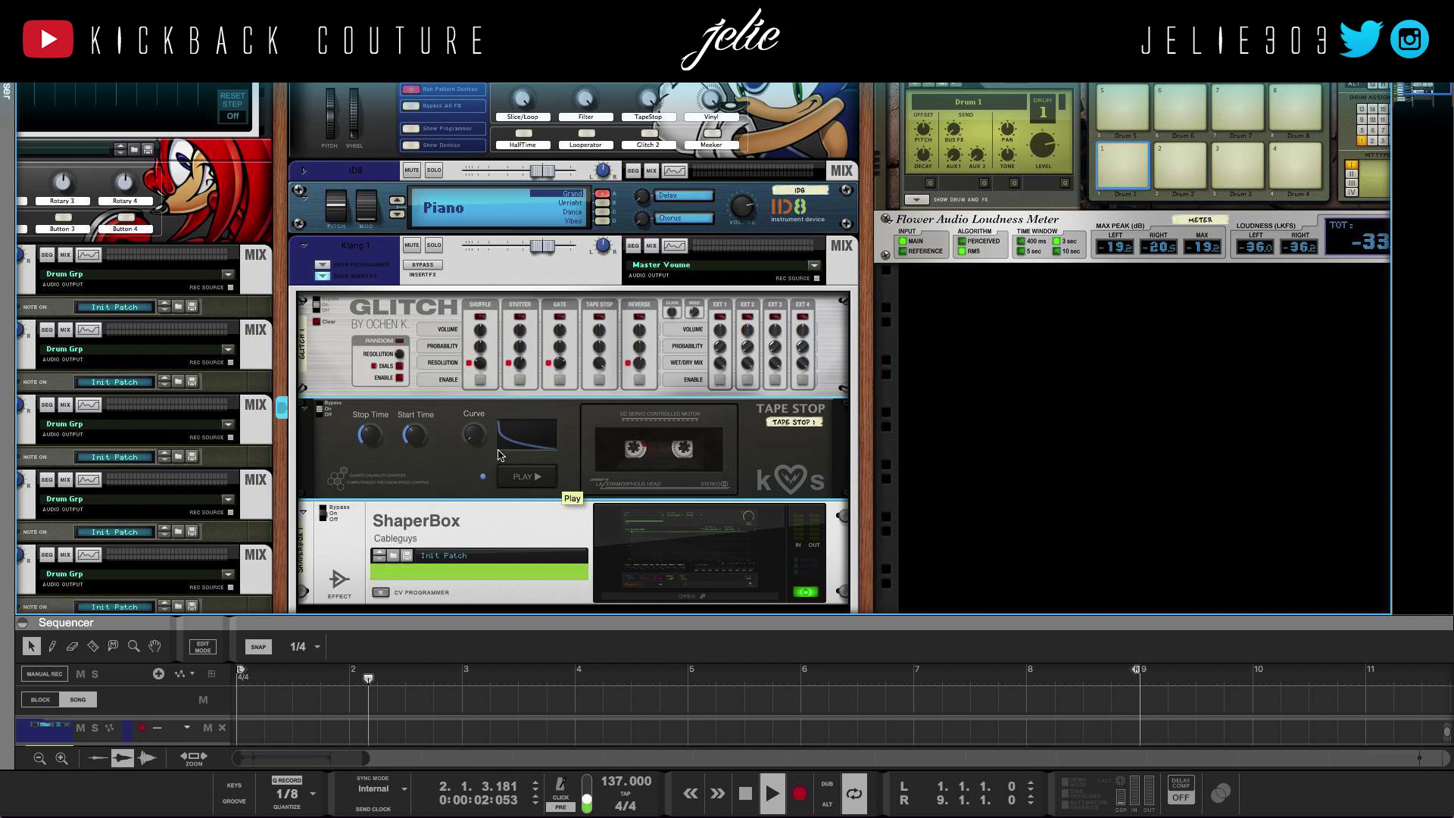
Step: Raise Tape Stop's Curve to about 3.062, trigger the stop and restart again, and stop playback
drag(465, 405, 470, 342)
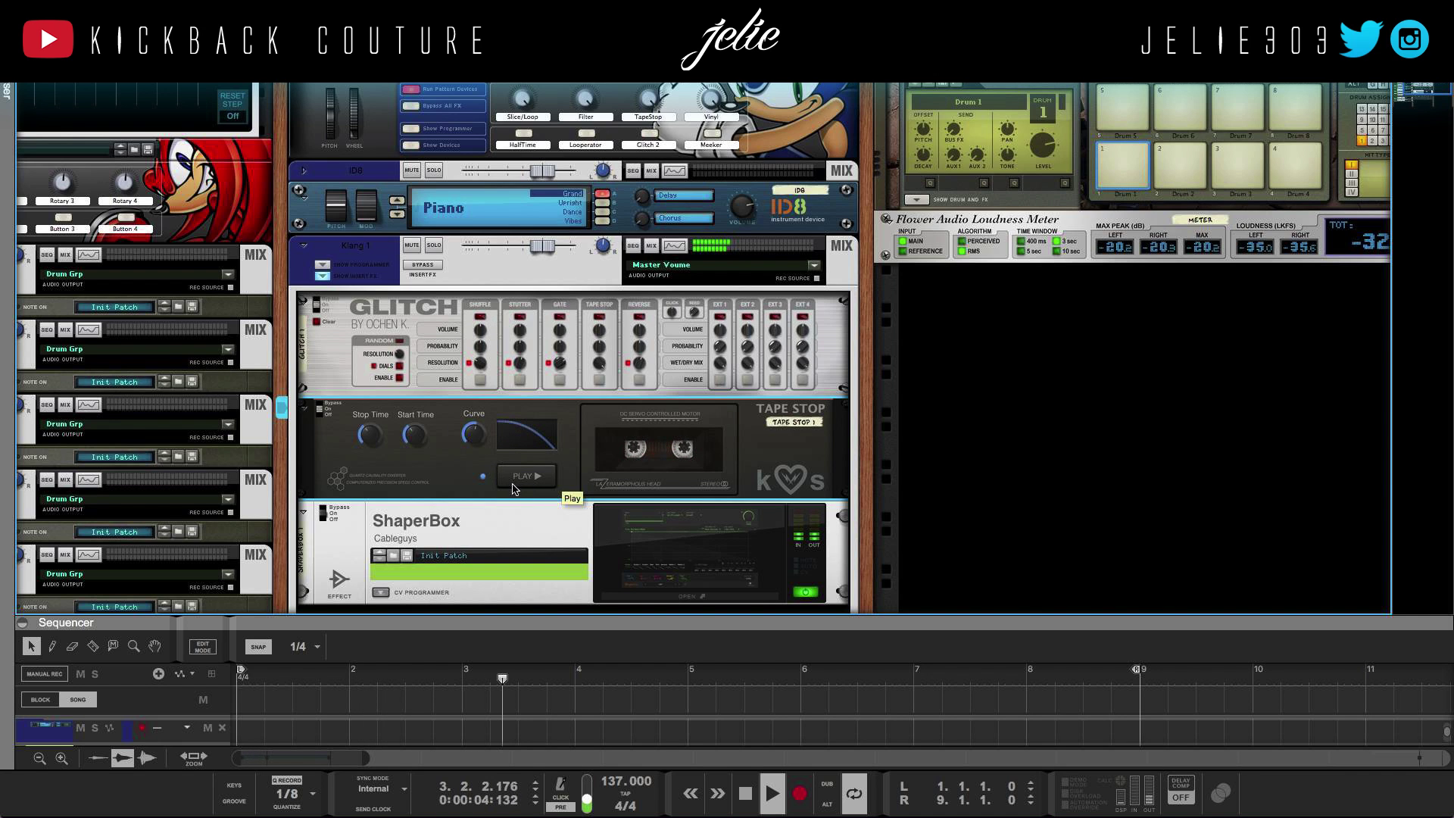
click(513, 485)
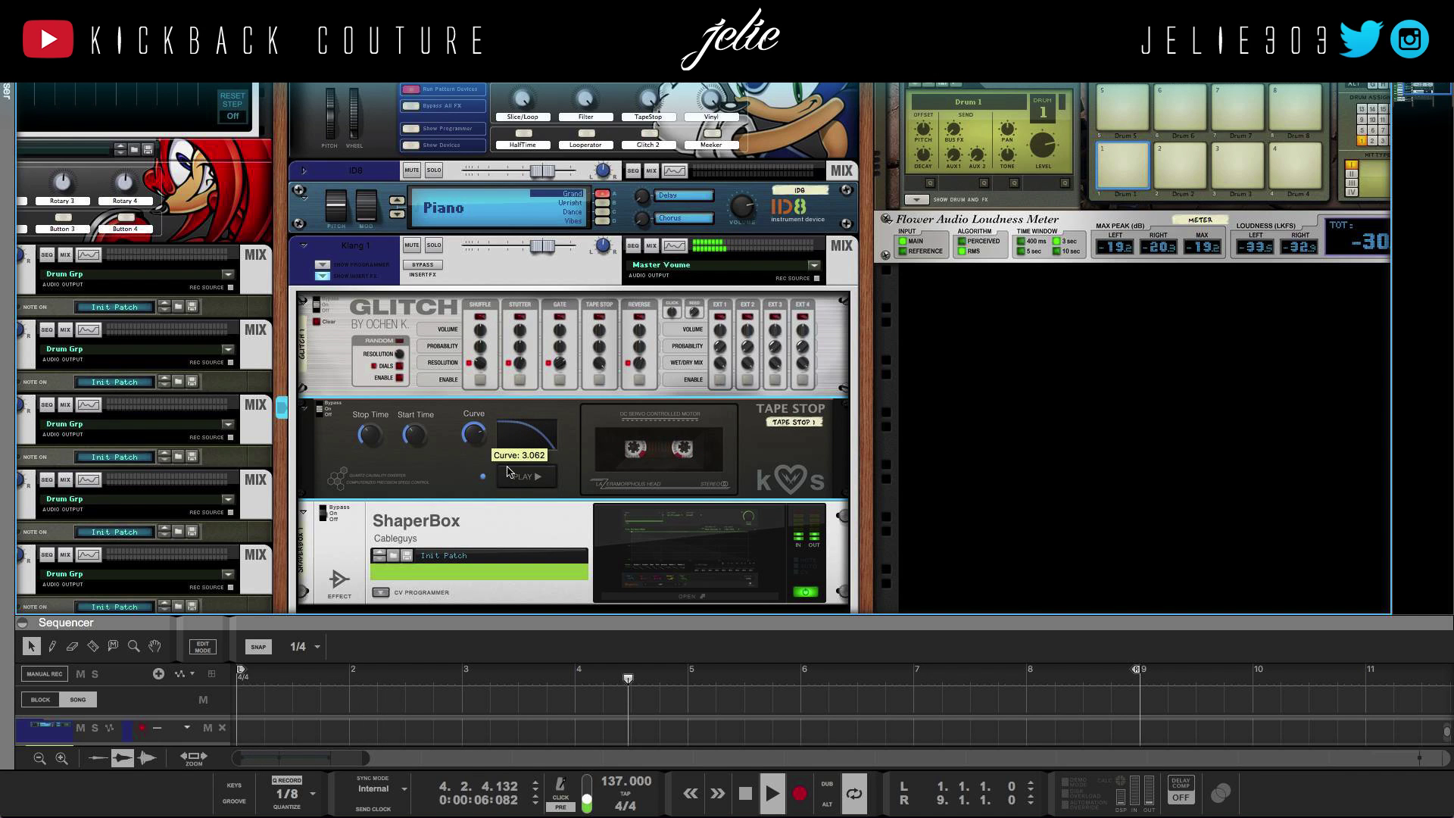
click(515, 483)
key(space)
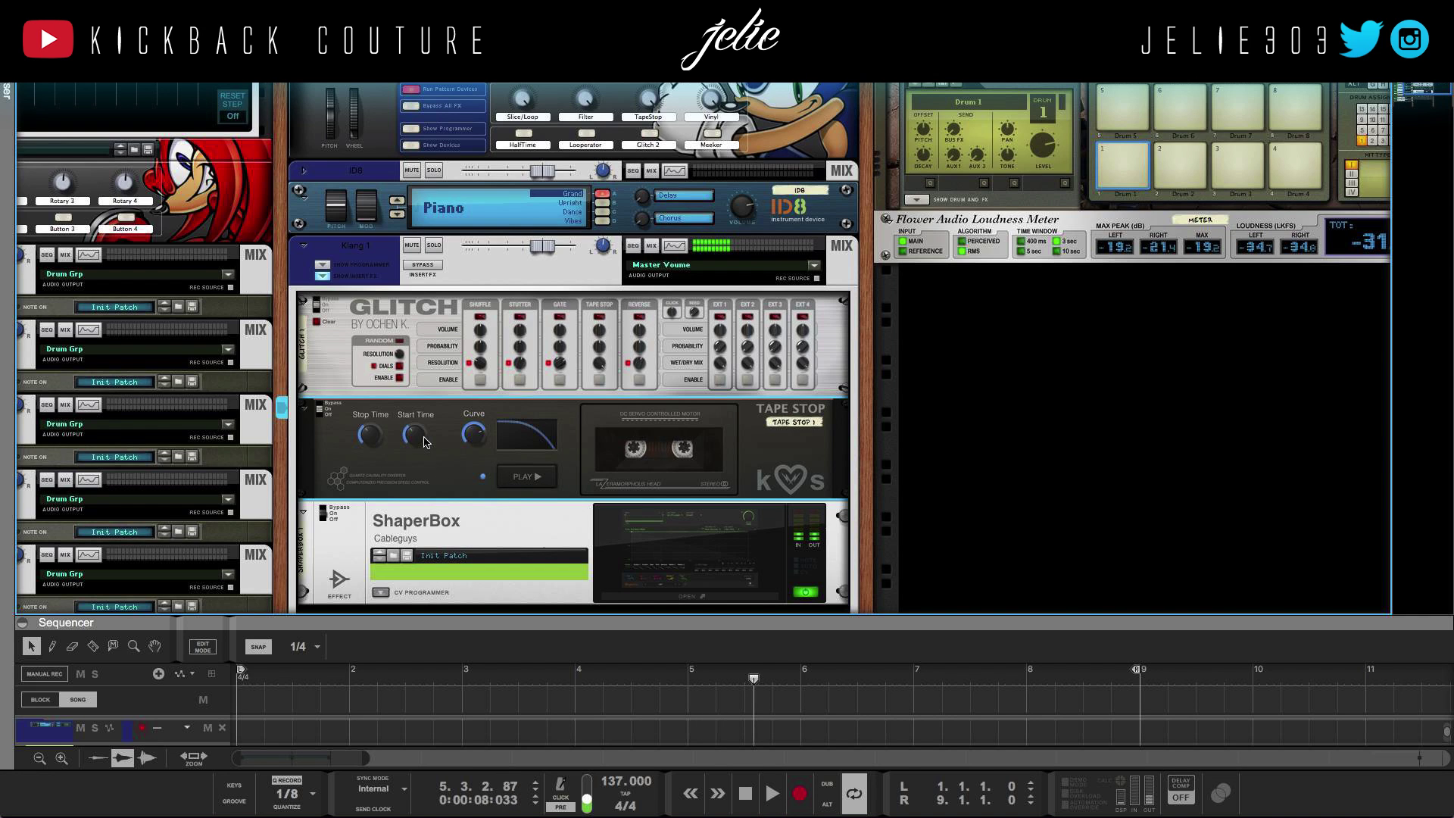
Step: Raise Tape Stop's Start Time and audition the slower tape restart over several playback runs
drag(414, 437, 413, 102)
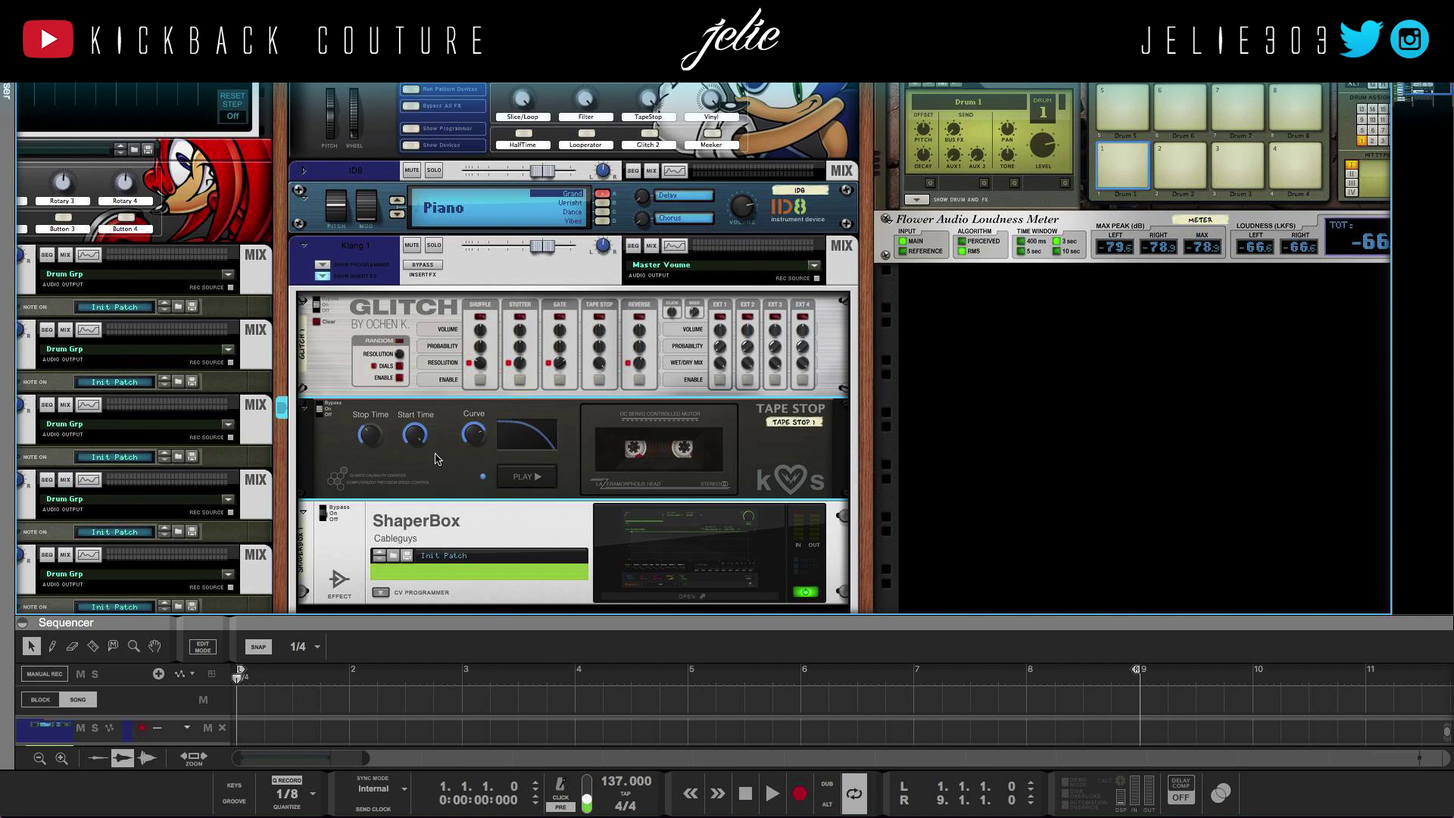
key(space)
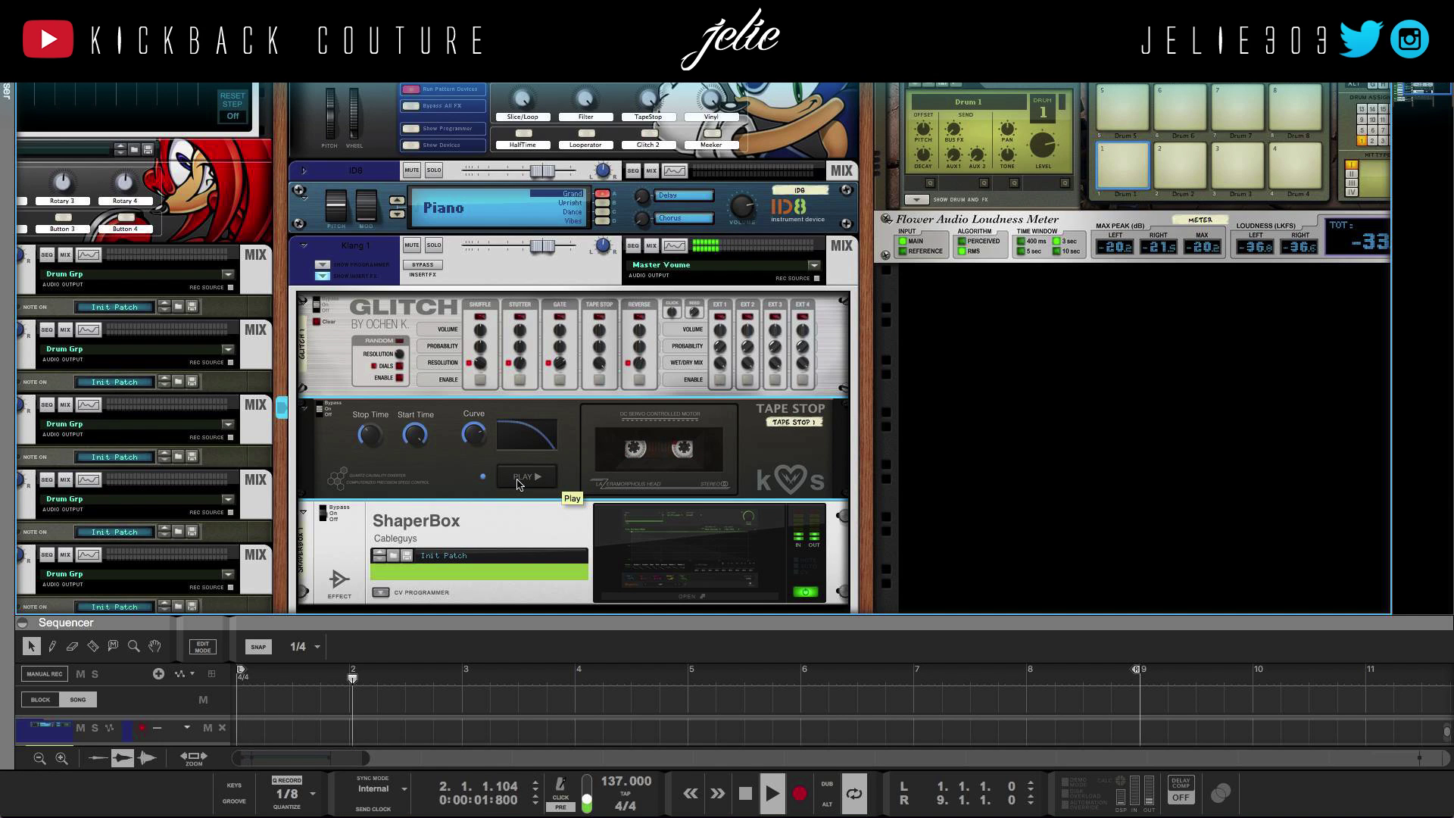
key(space)
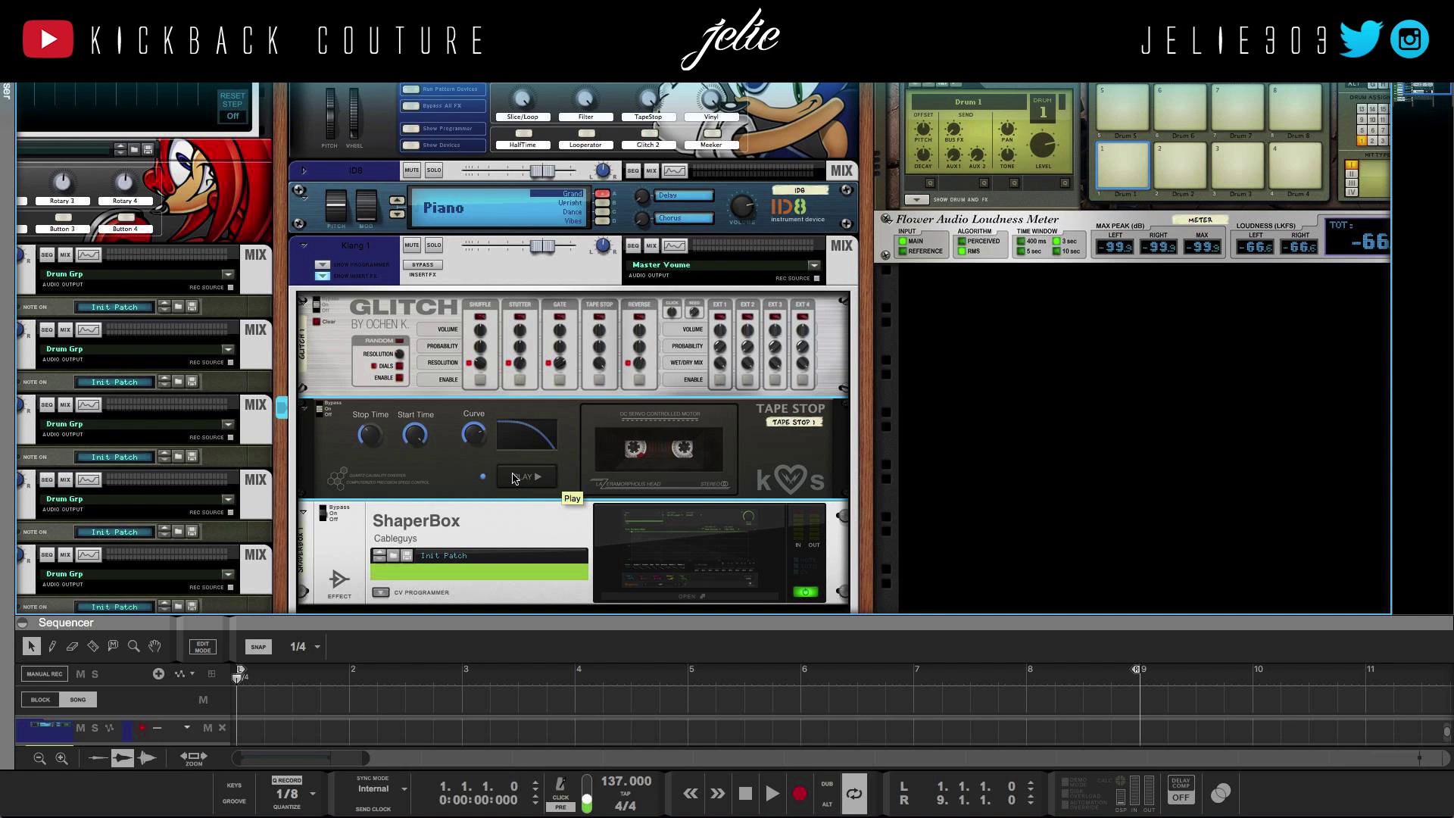
key(space)
click(513, 479)
key(space)
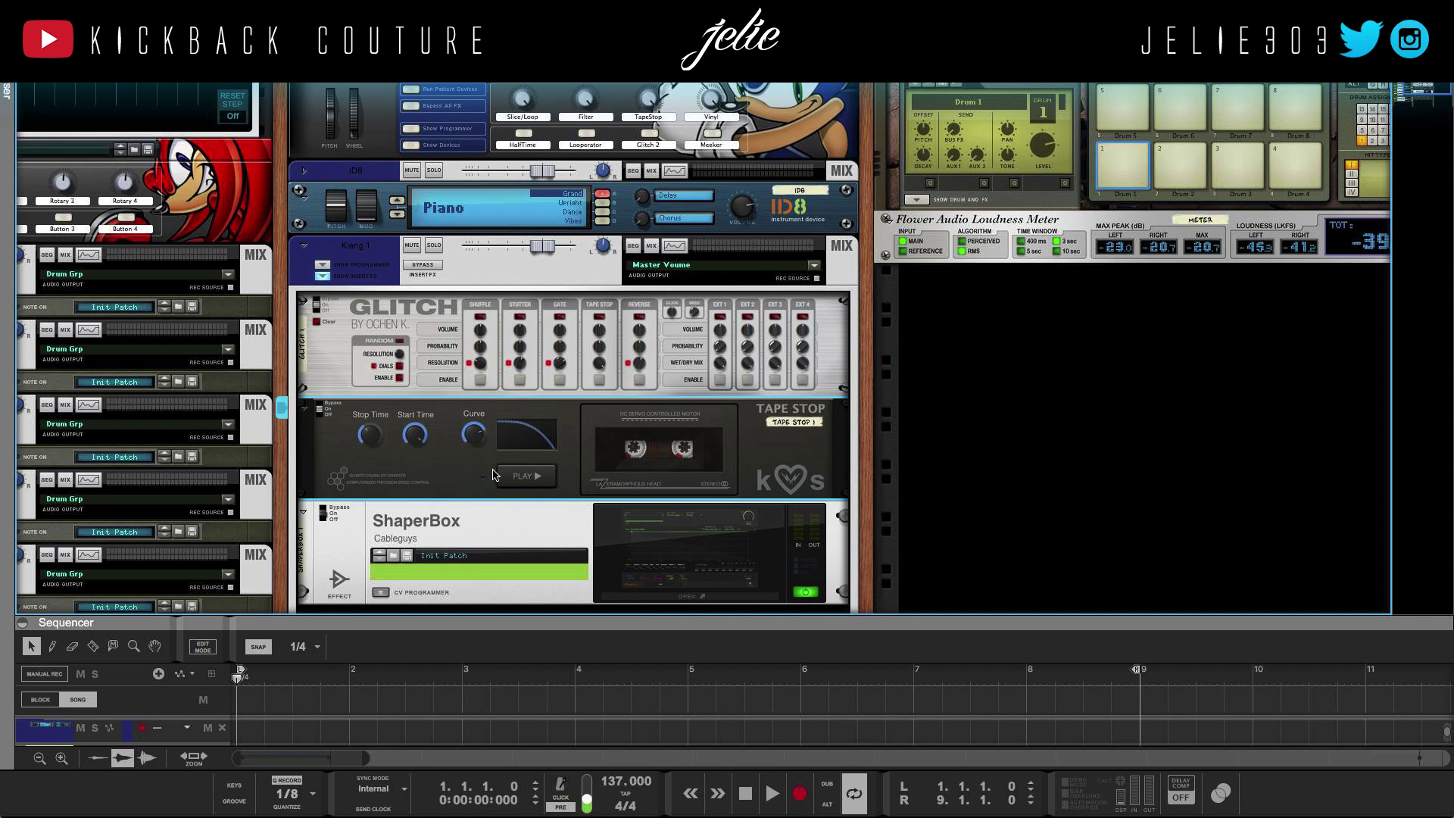
key(space)
click(509, 475)
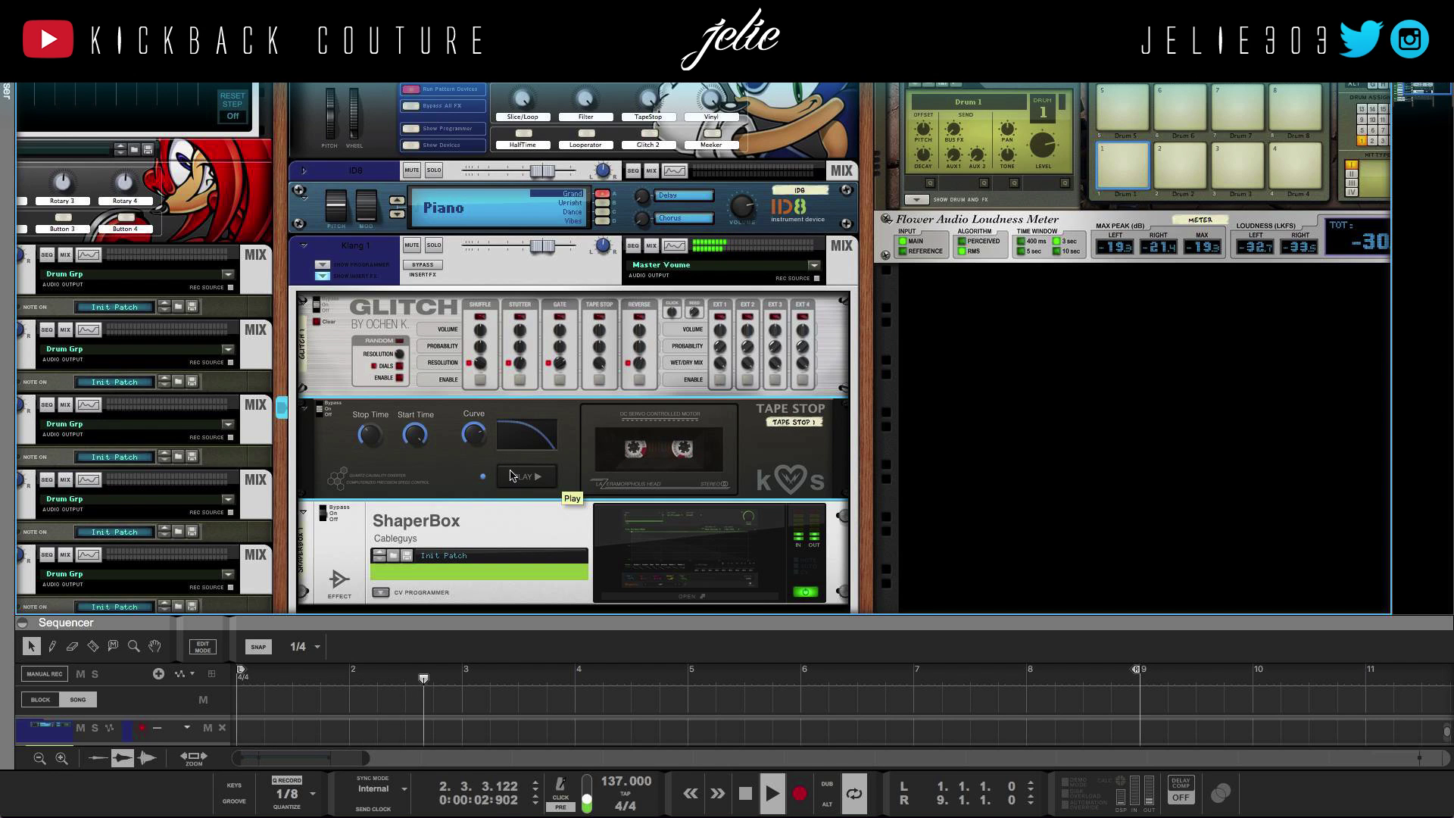
key(space)
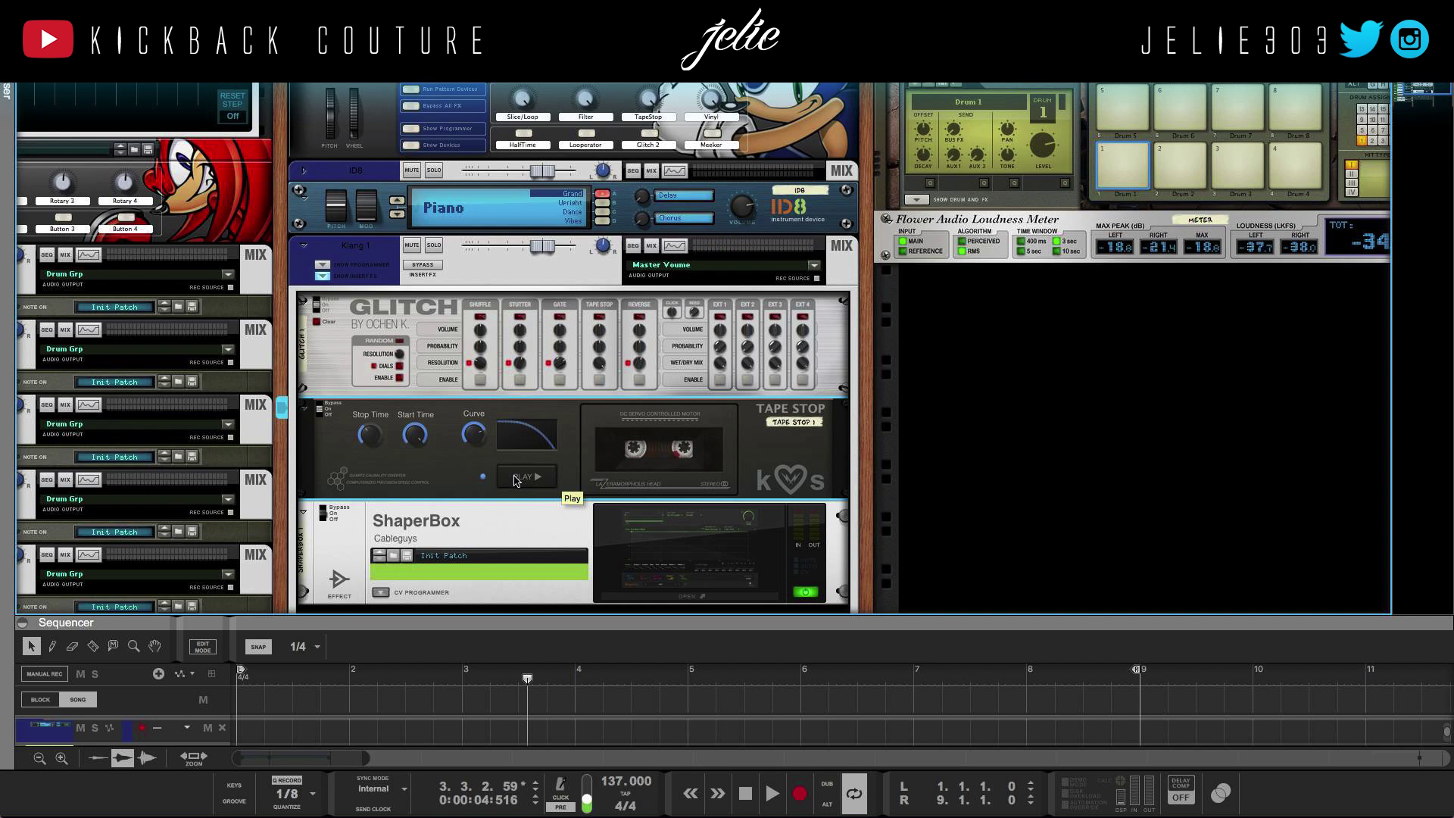
Step: Restore Tape Stop's Start Time to 200 ms and its Curve to the default, and set Stop Time to 2.00 s
super+click(417, 435)
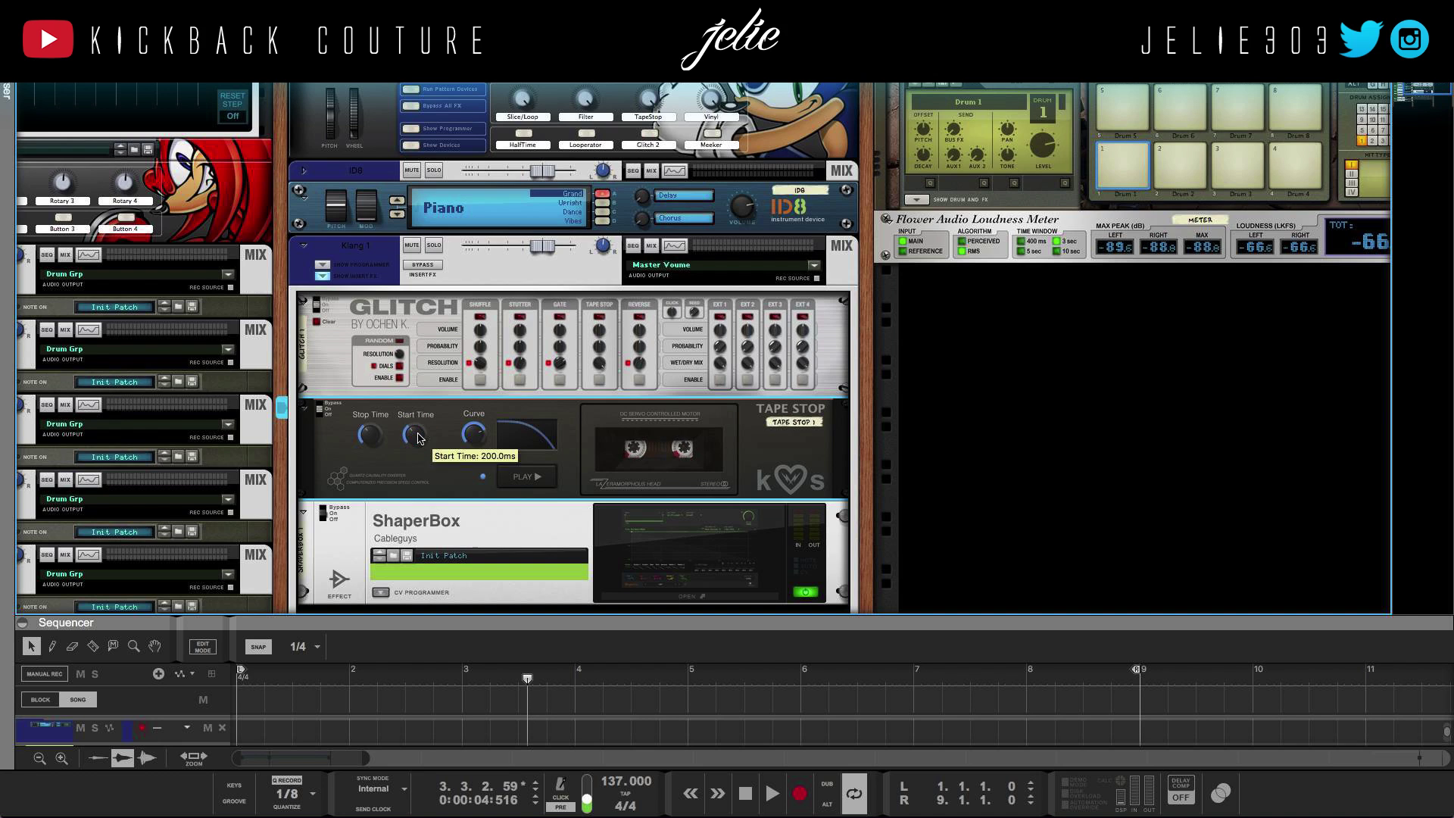
super+click(473, 434)
super+click(370, 435)
drag(362, 416, 343, 190)
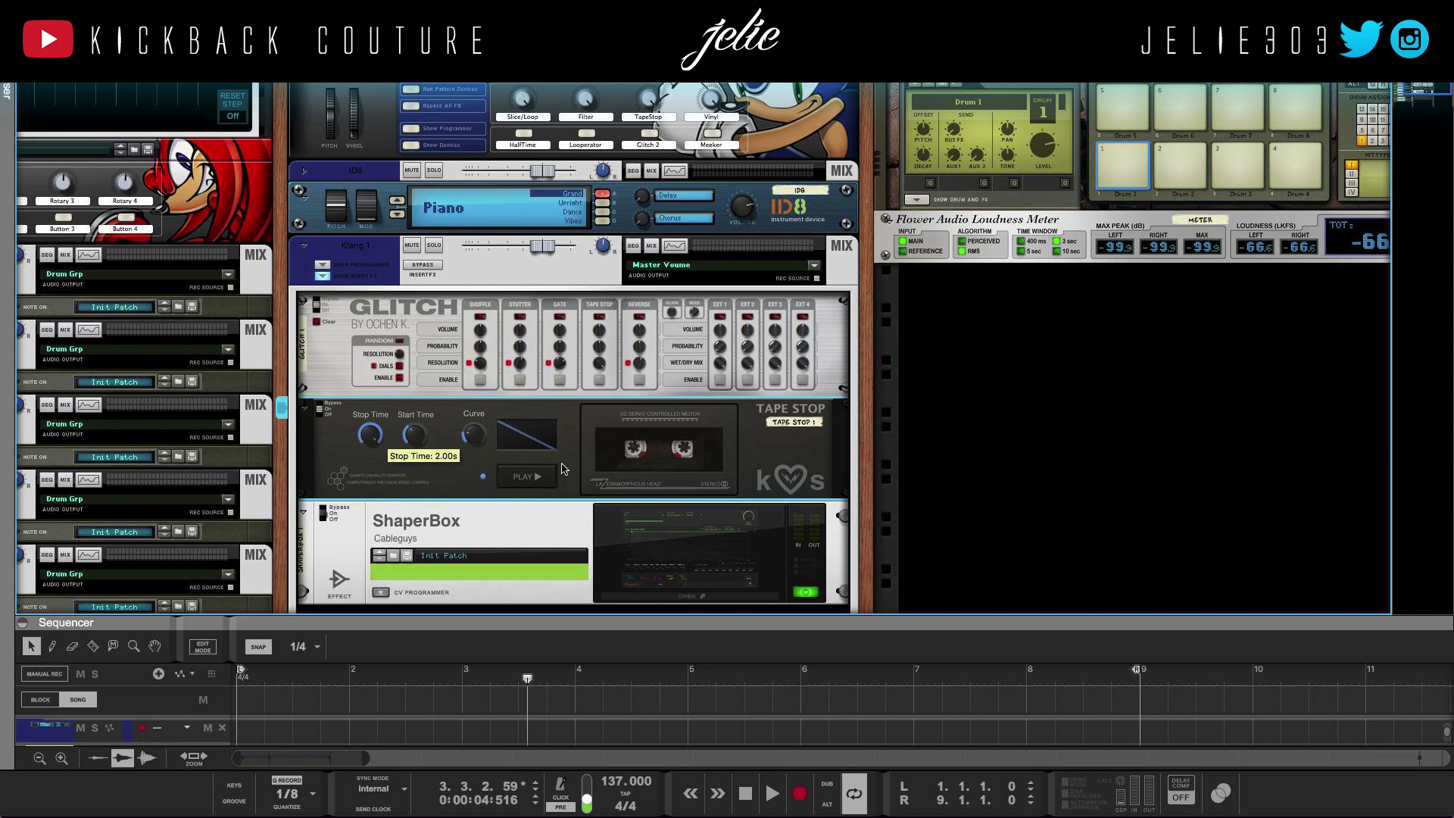
Step: Play from the song start and audition the long tape stop with the default Curve and with Curve at 2.611
key(shift+Return)
key(space)
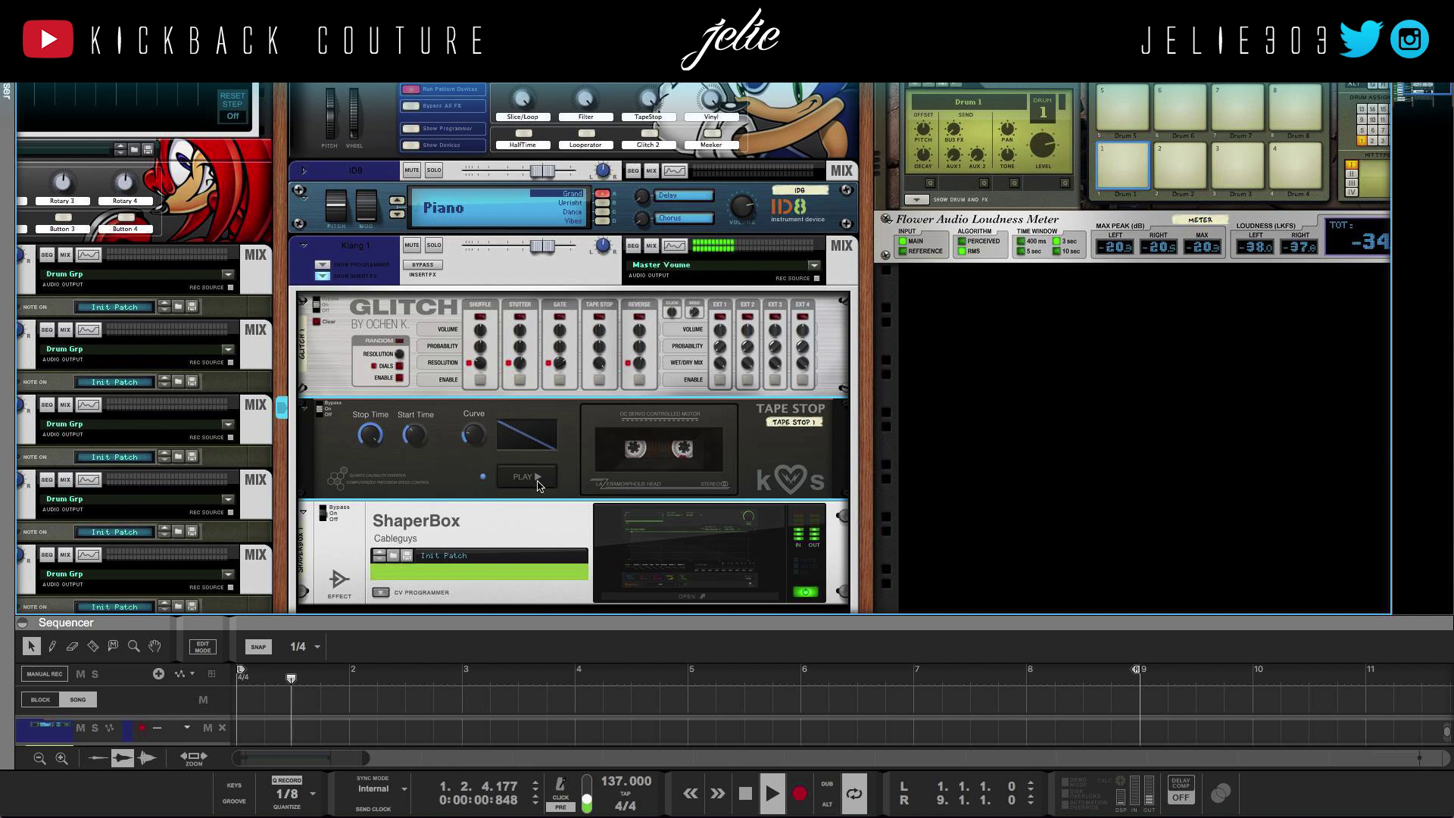
click(539, 483)
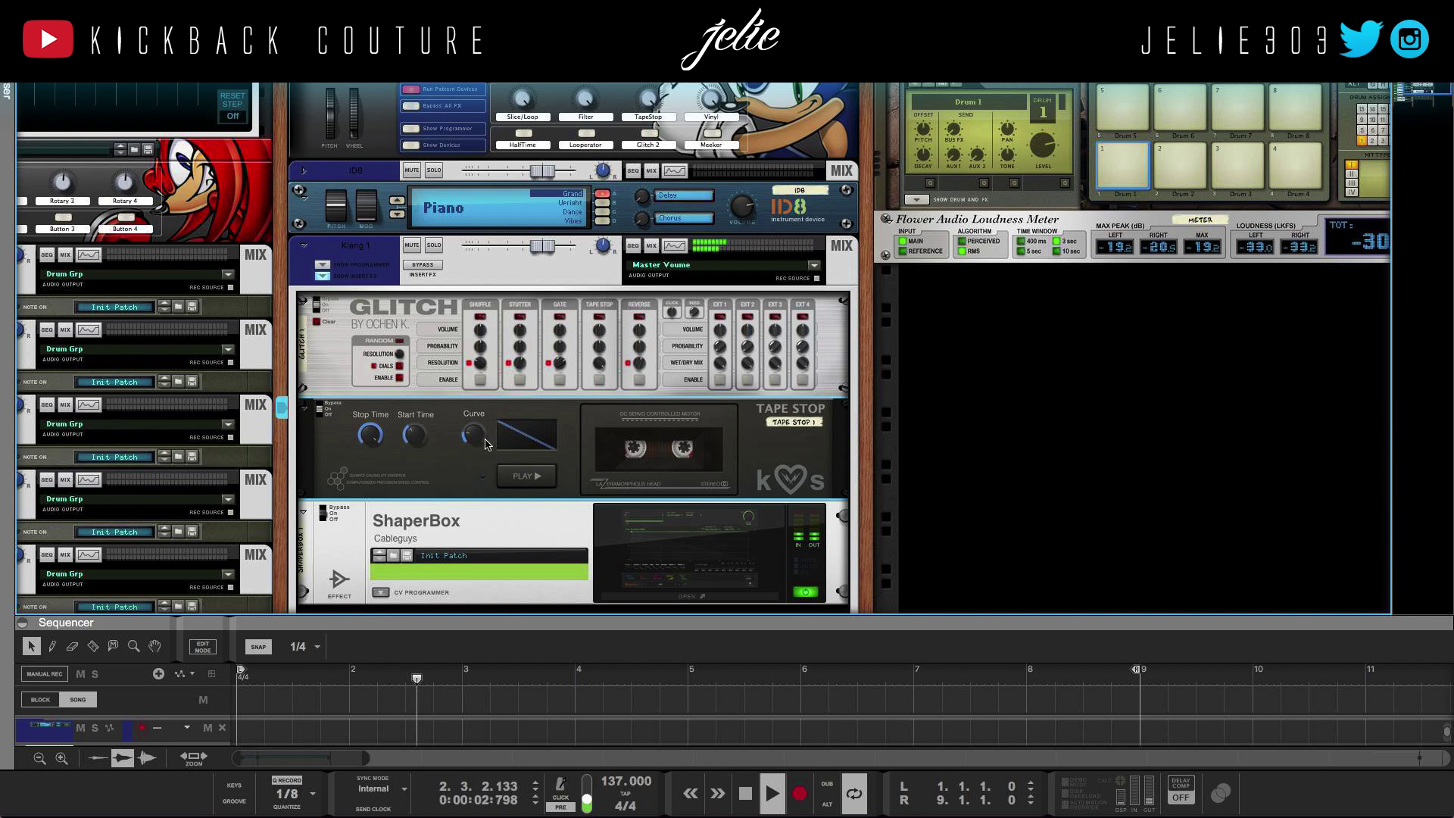
mouse_move(476, 436)
mouse_down()
mouse_move(463, 350)
mouse_move(493, 438)
mouse_up()
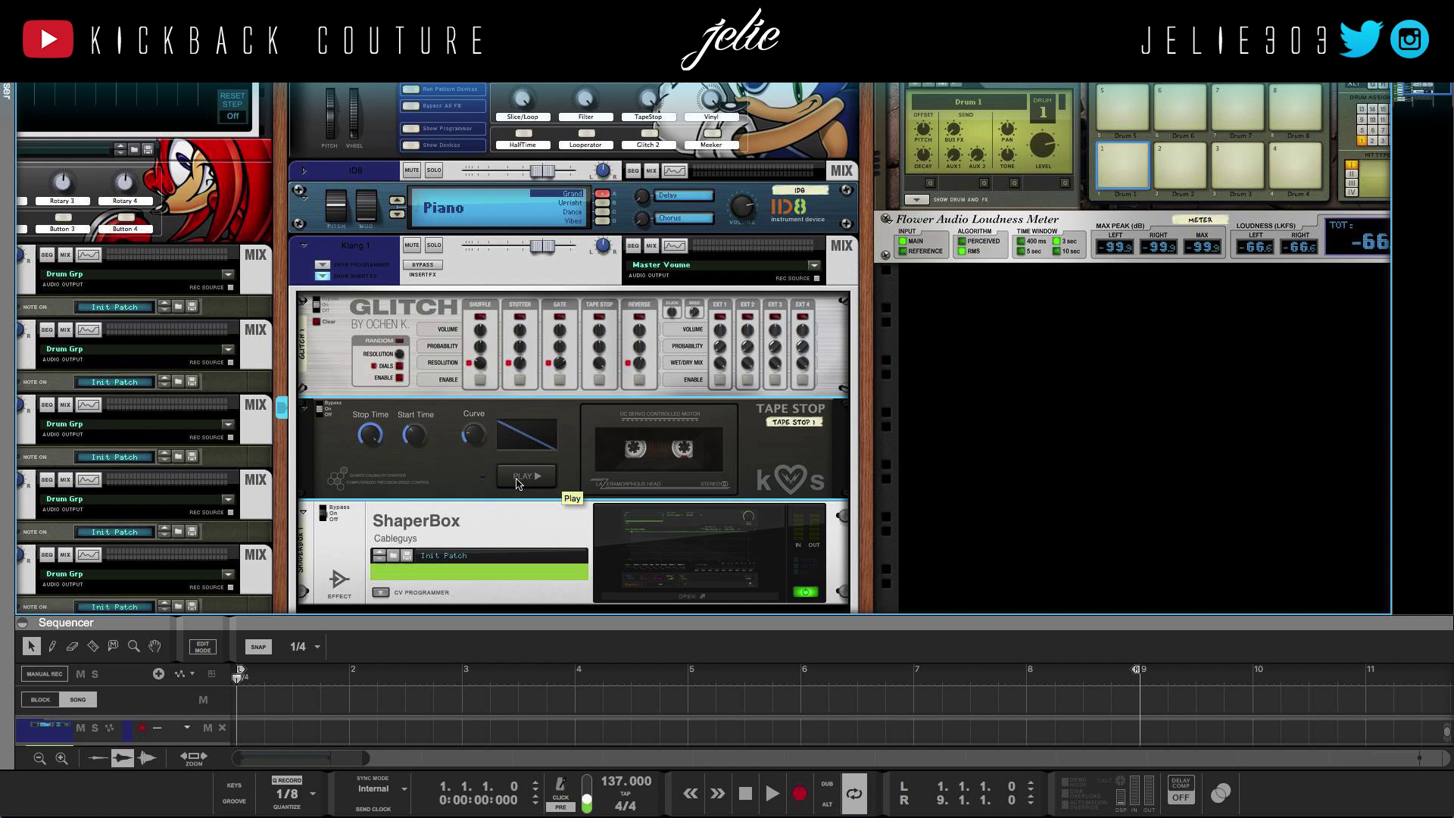
key(space)
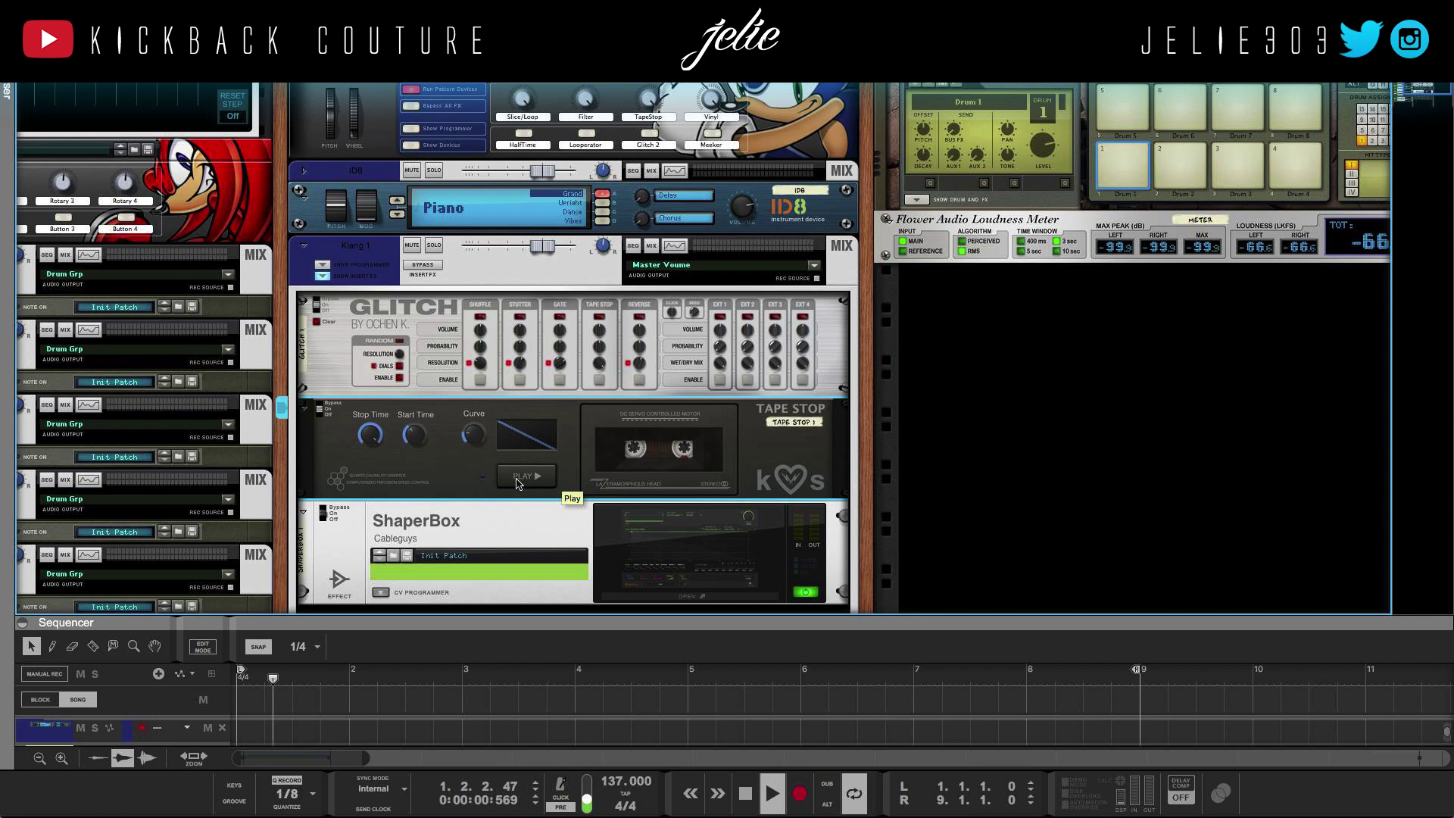
mouse_move(473, 434)
mouse_down()
mouse_move(460, 356)
mouse_move(477, 438)
mouse_up()
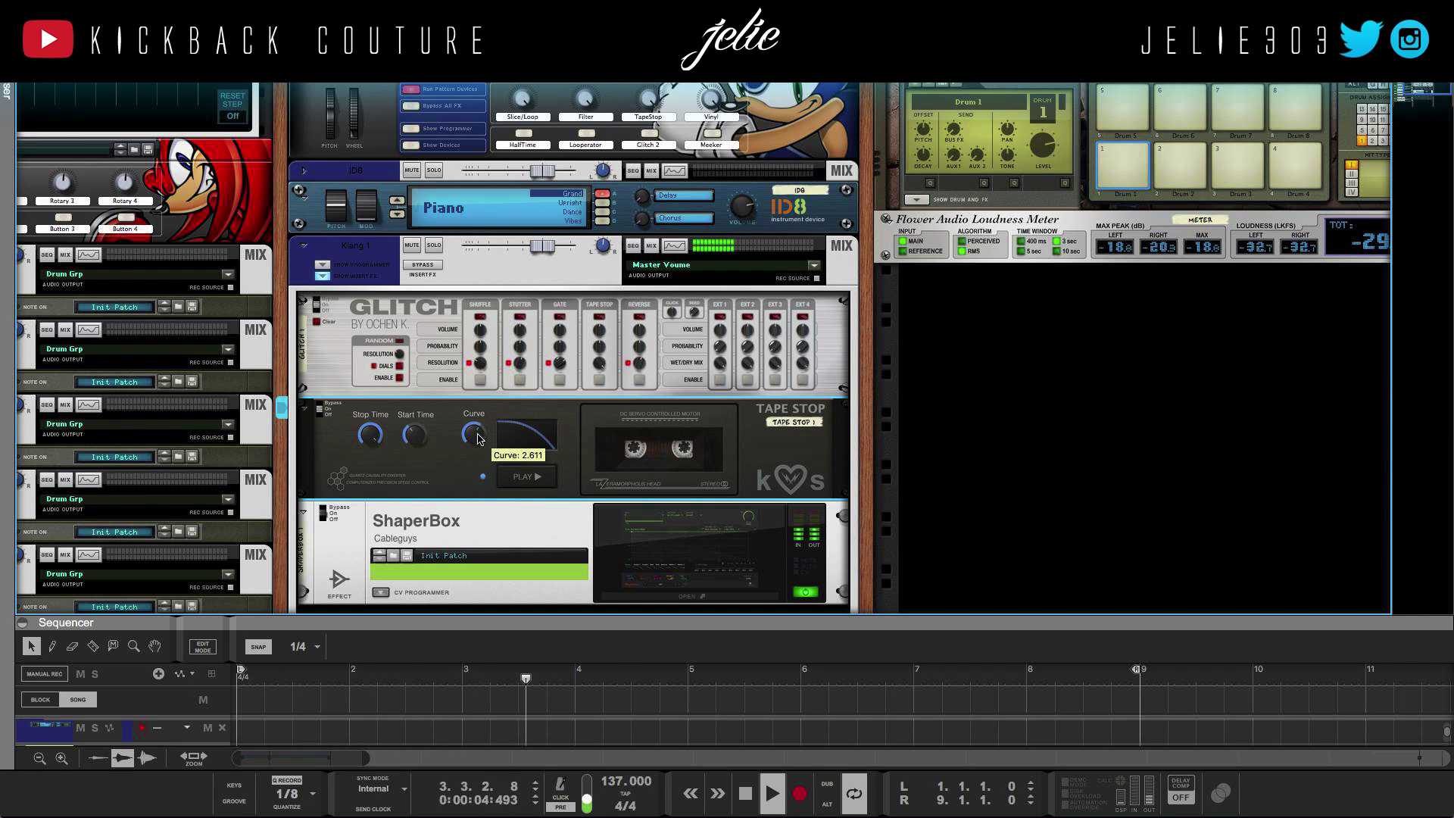
click(514, 485)
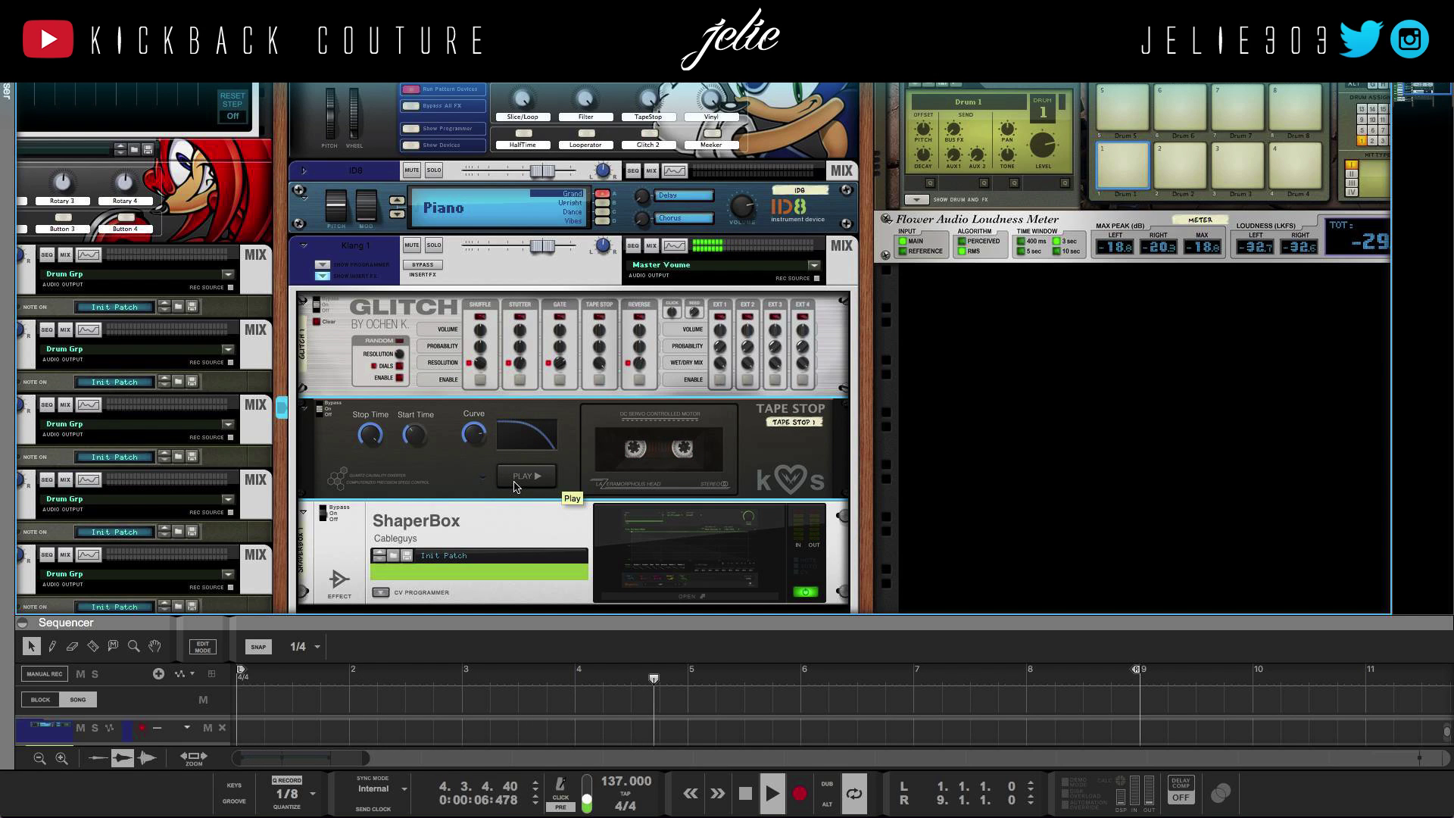
Step: Stop playback and reset the Tape Stop device to its default settings
drag(470, 427, 487, 496)
key(space)
right_click(326, 421)
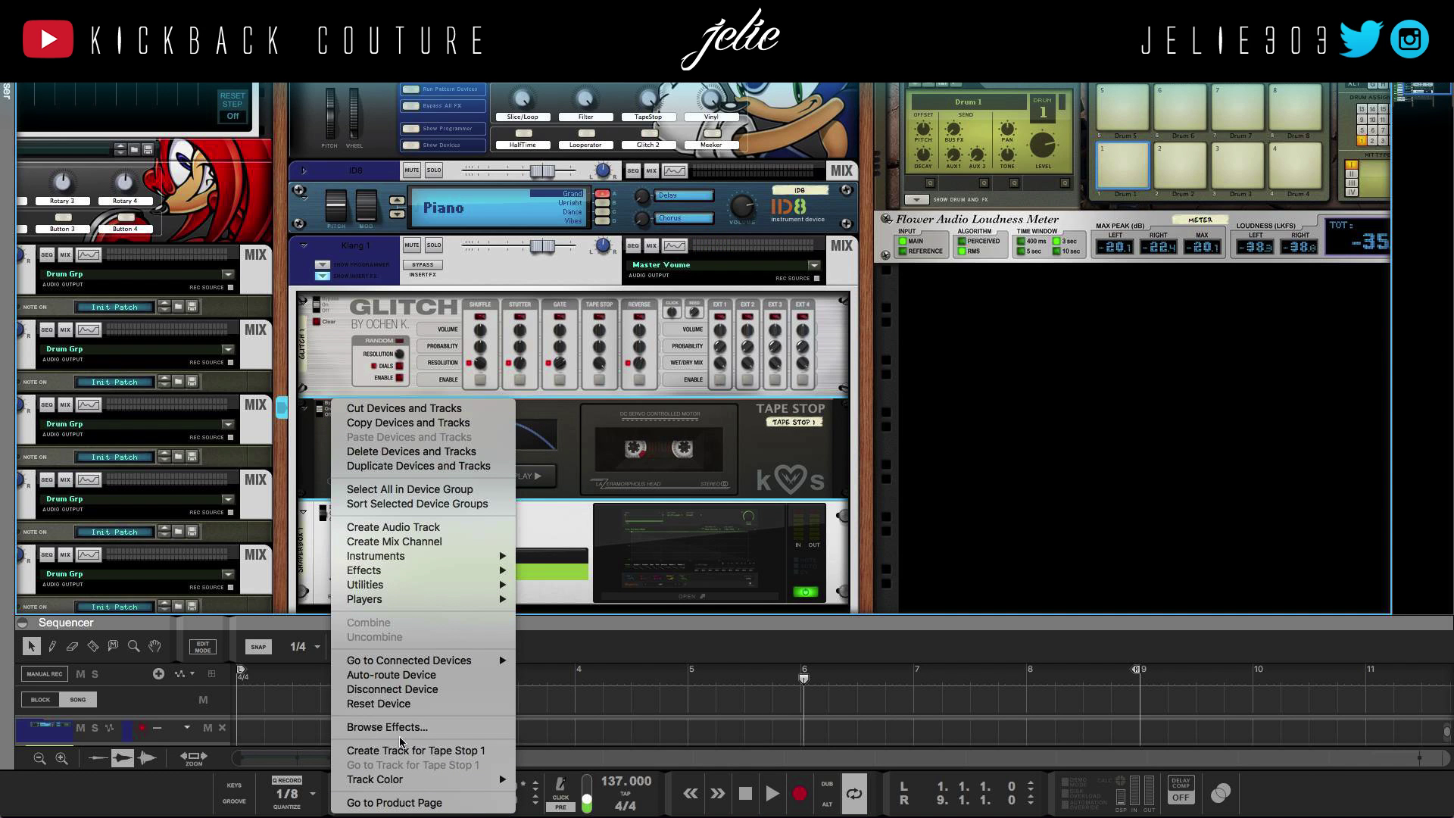
click(401, 705)
Step: Open ShaperBox, apply the Tape category's Slow & fast wave to the Mid band offset during playback, and close it
scroll(460, 447, down, 2)
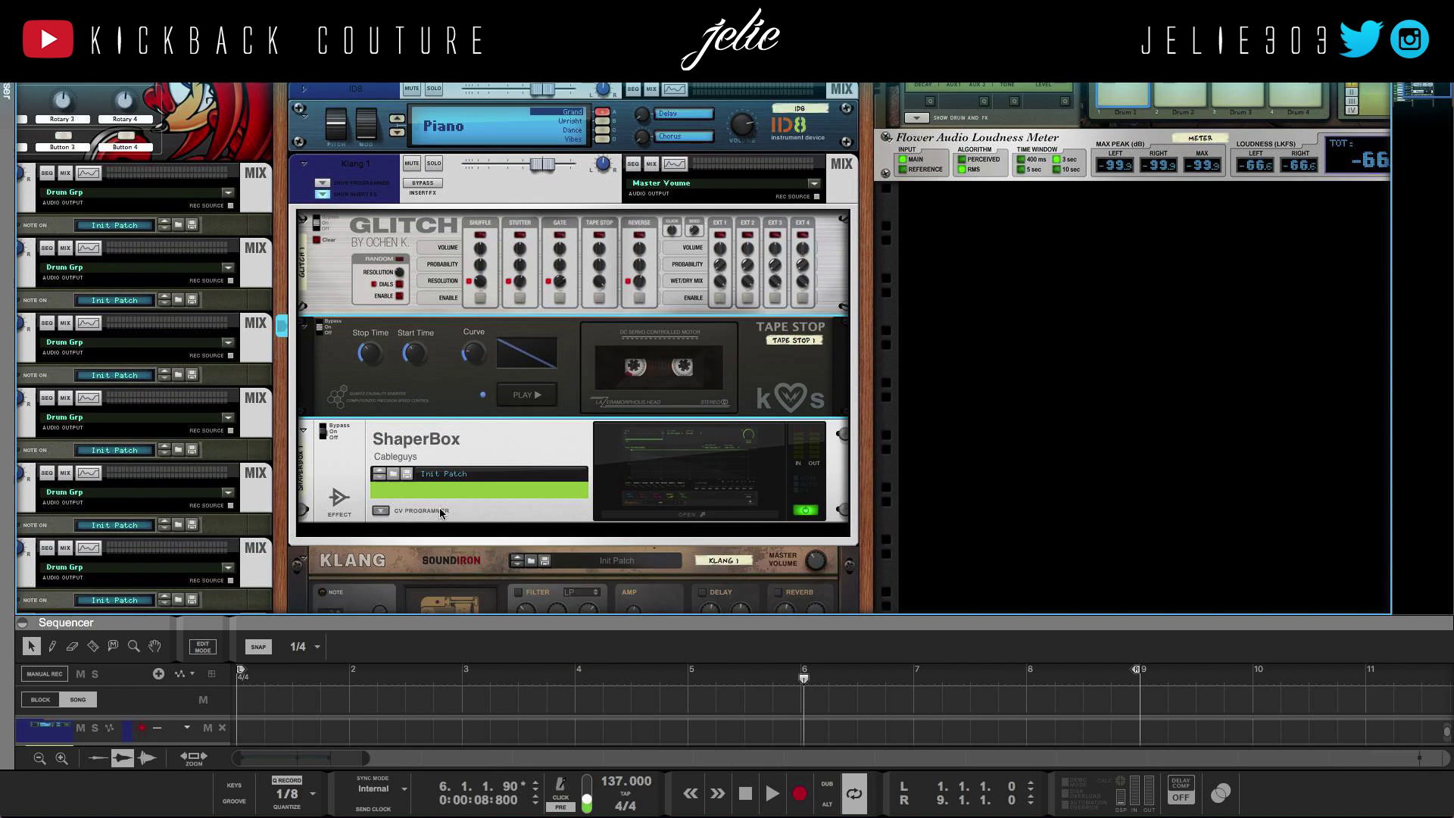
click(682, 516)
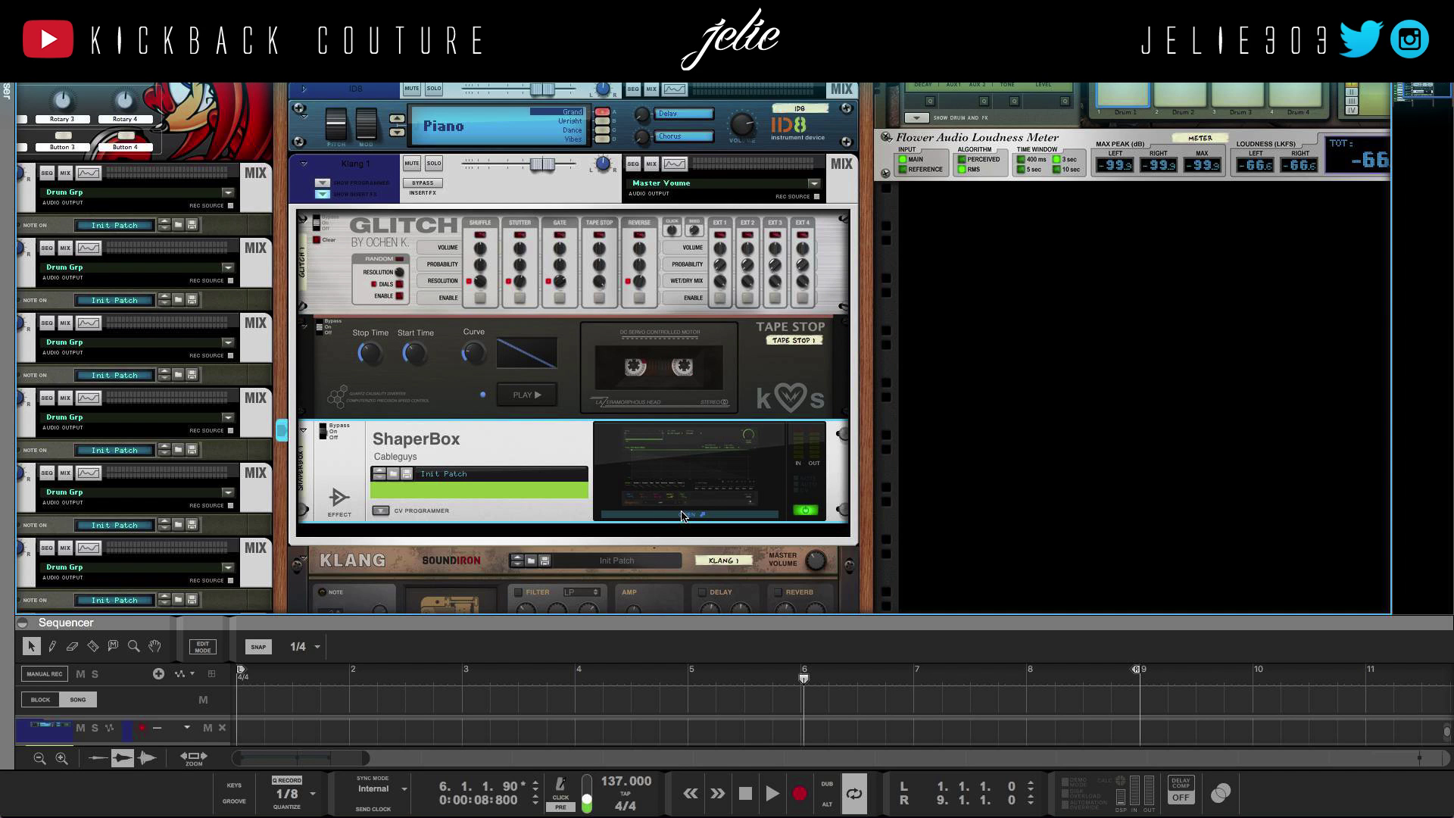
click(304, 204)
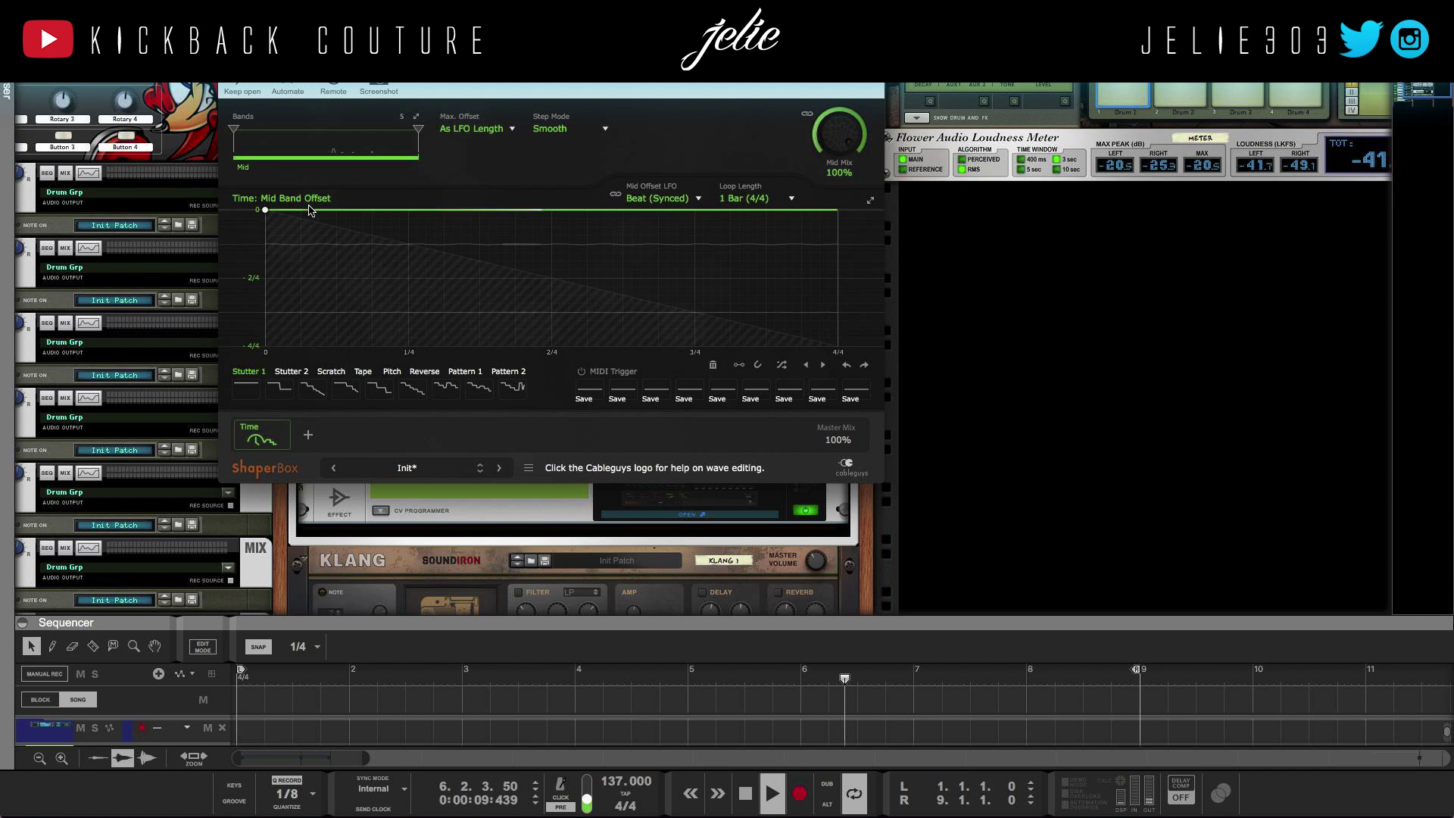
click(366, 374)
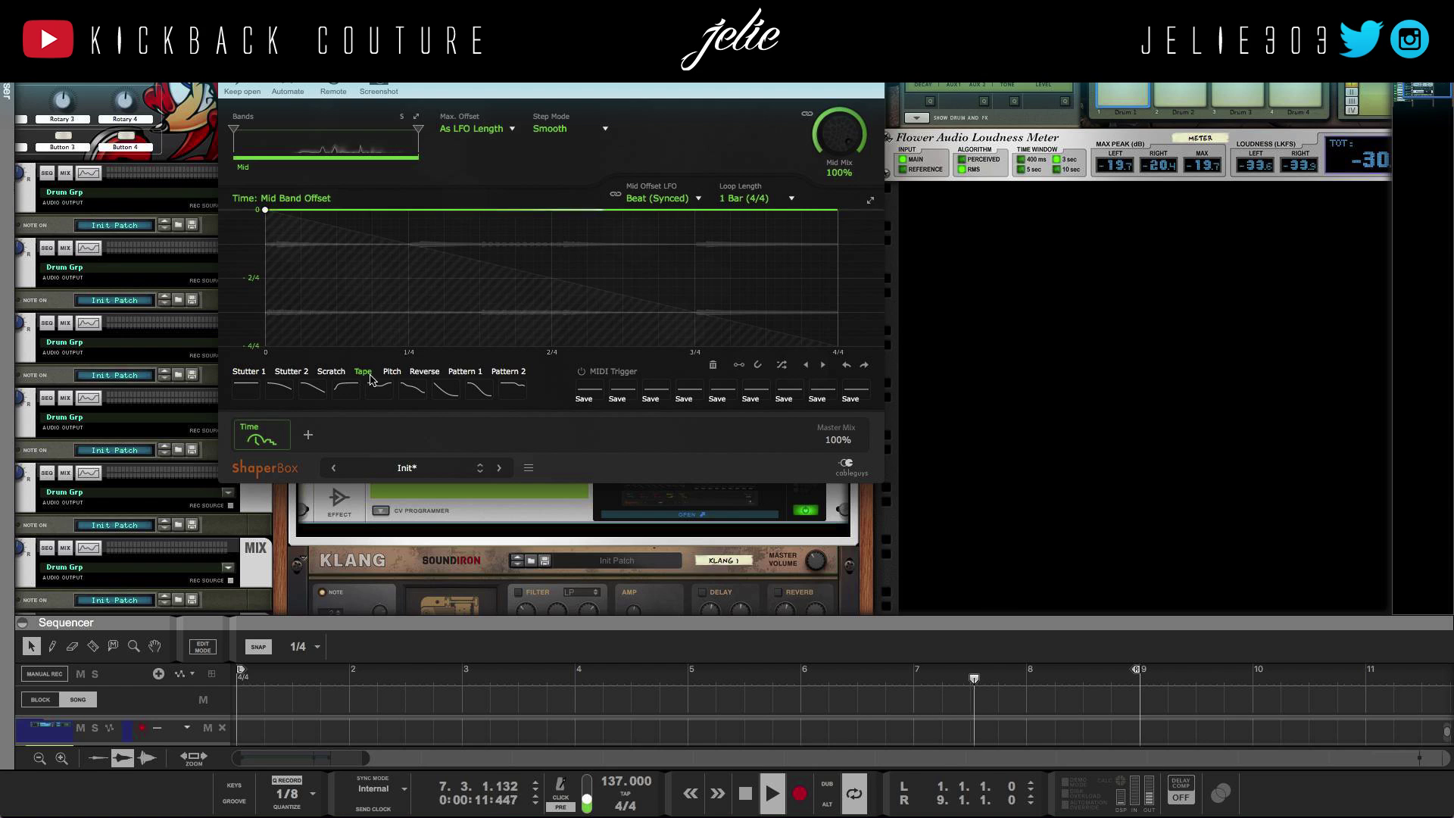
click(382, 394)
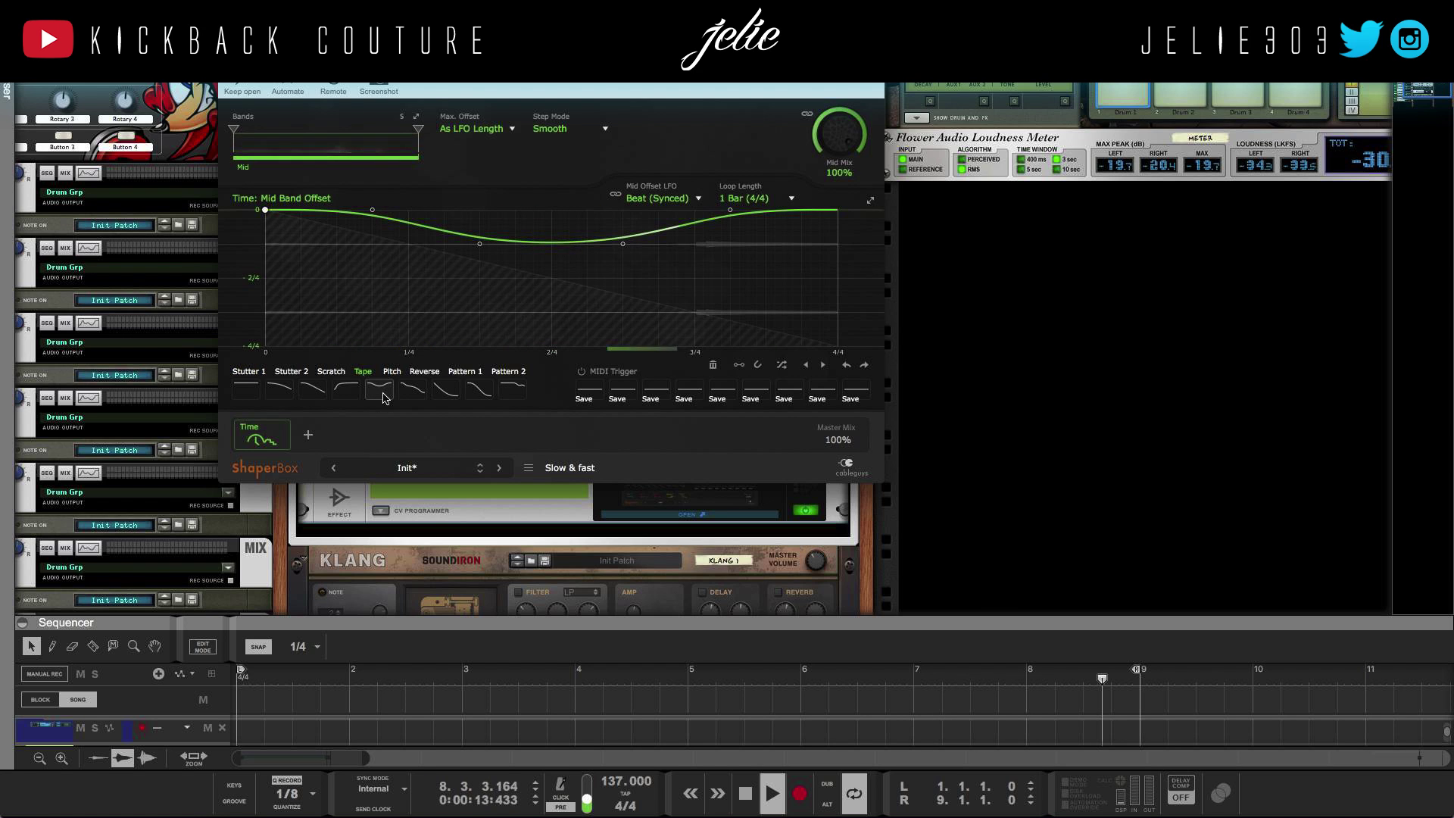
key(space)
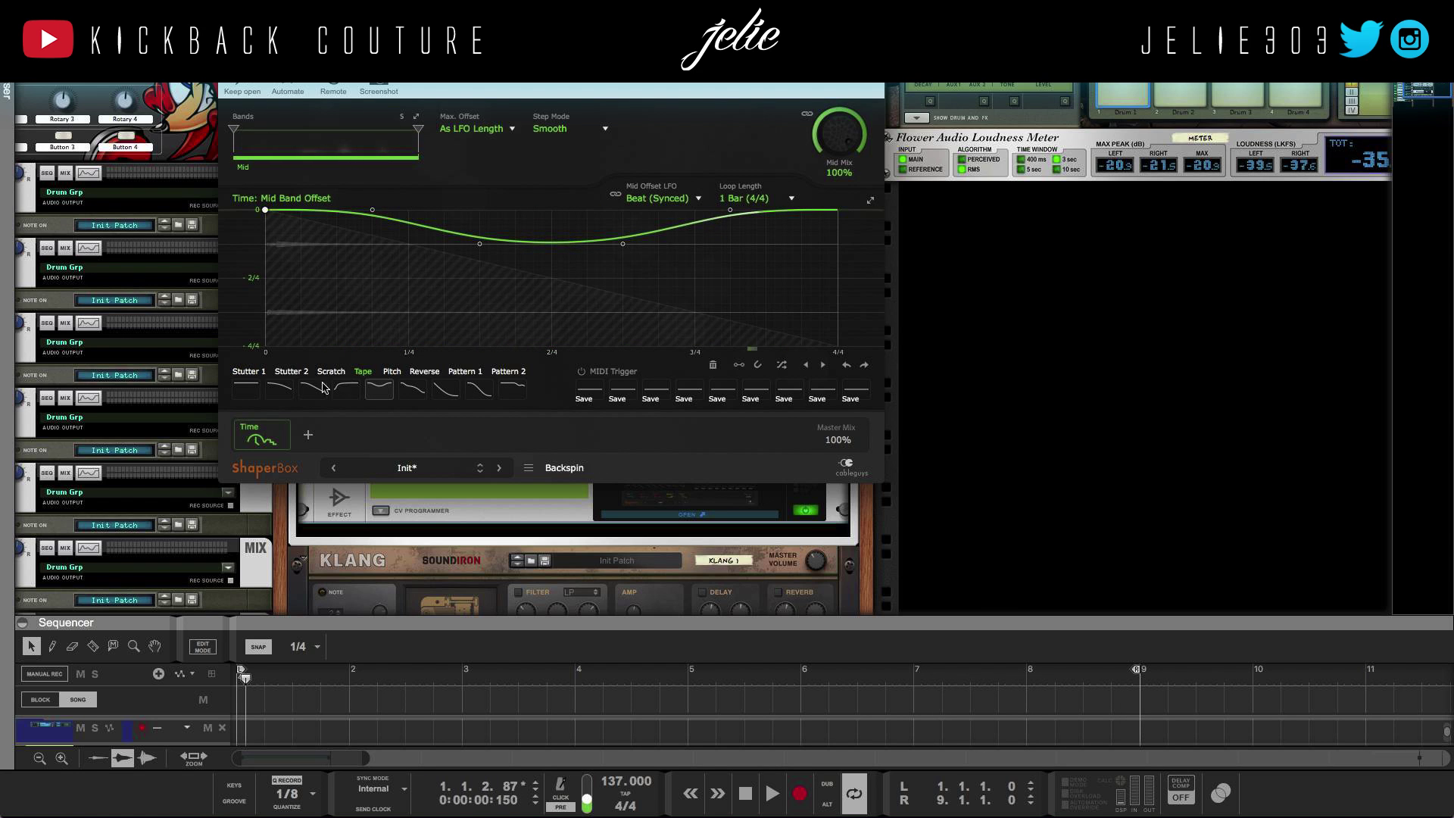
key(Escape)
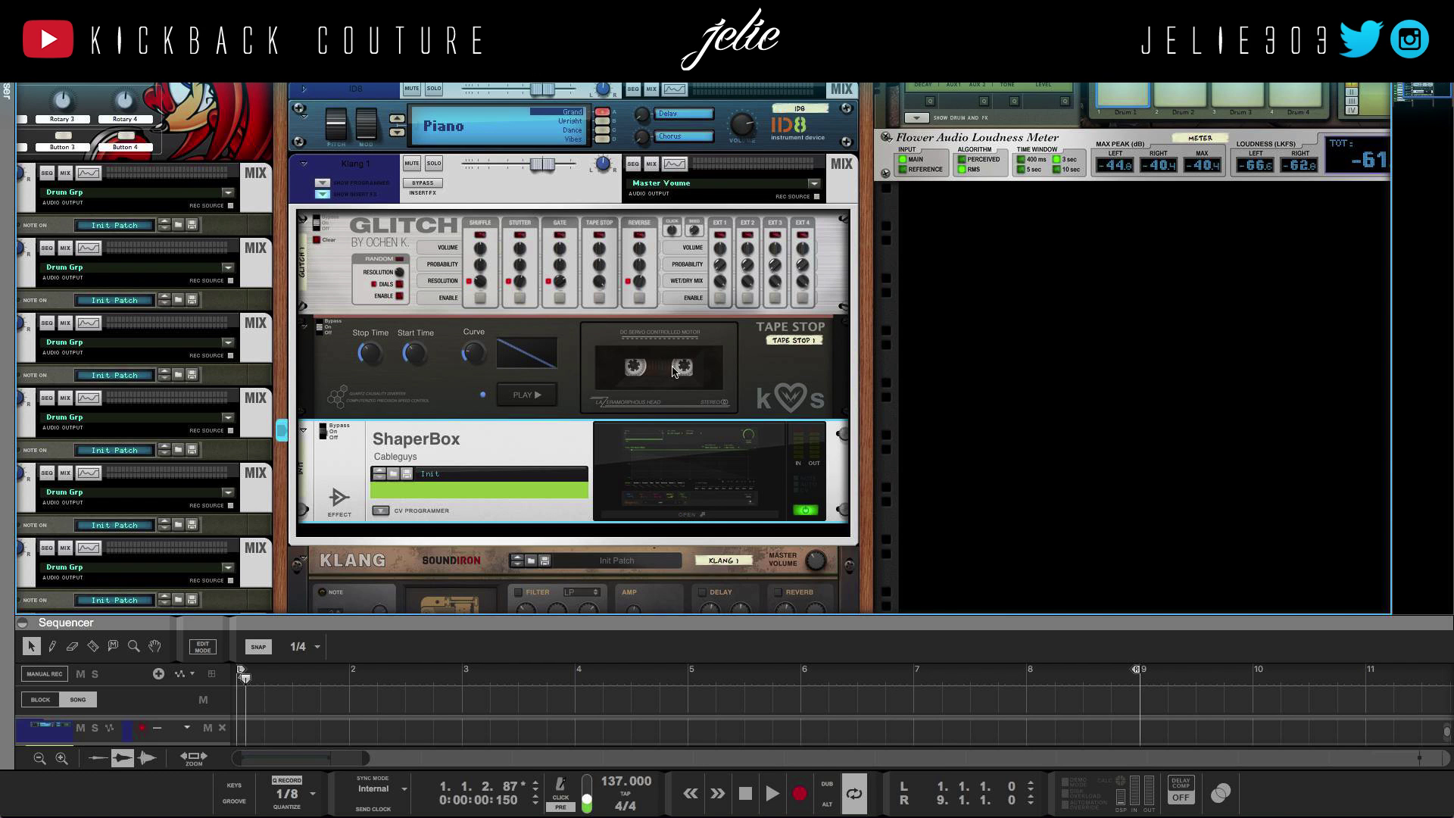
Step: Reposition the rack, select ShaperBox, start playback, and switch the ShaperBox plug-in off
click(913, 466)
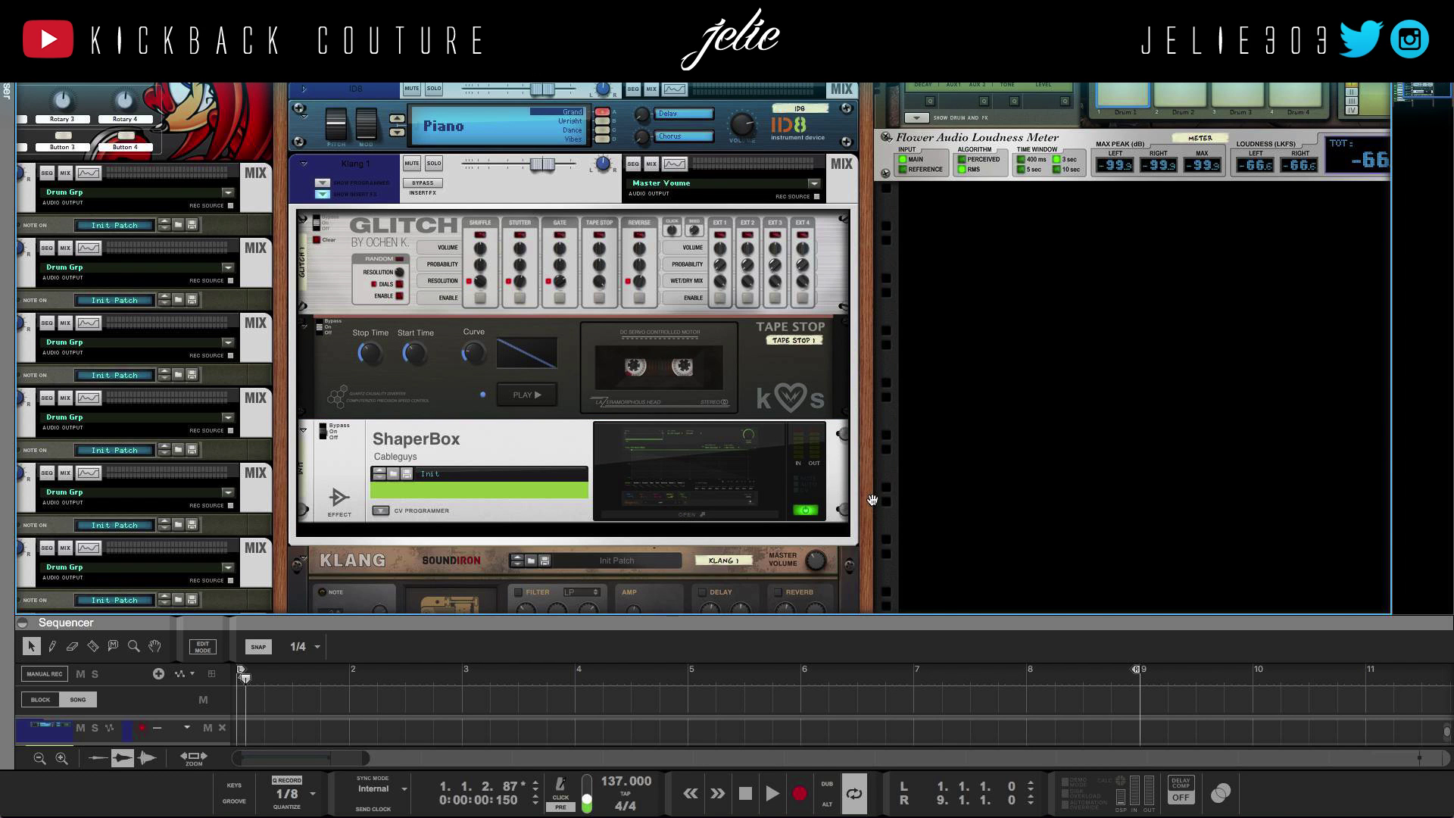
drag(872, 500, 894, 512)
click(457, 452)
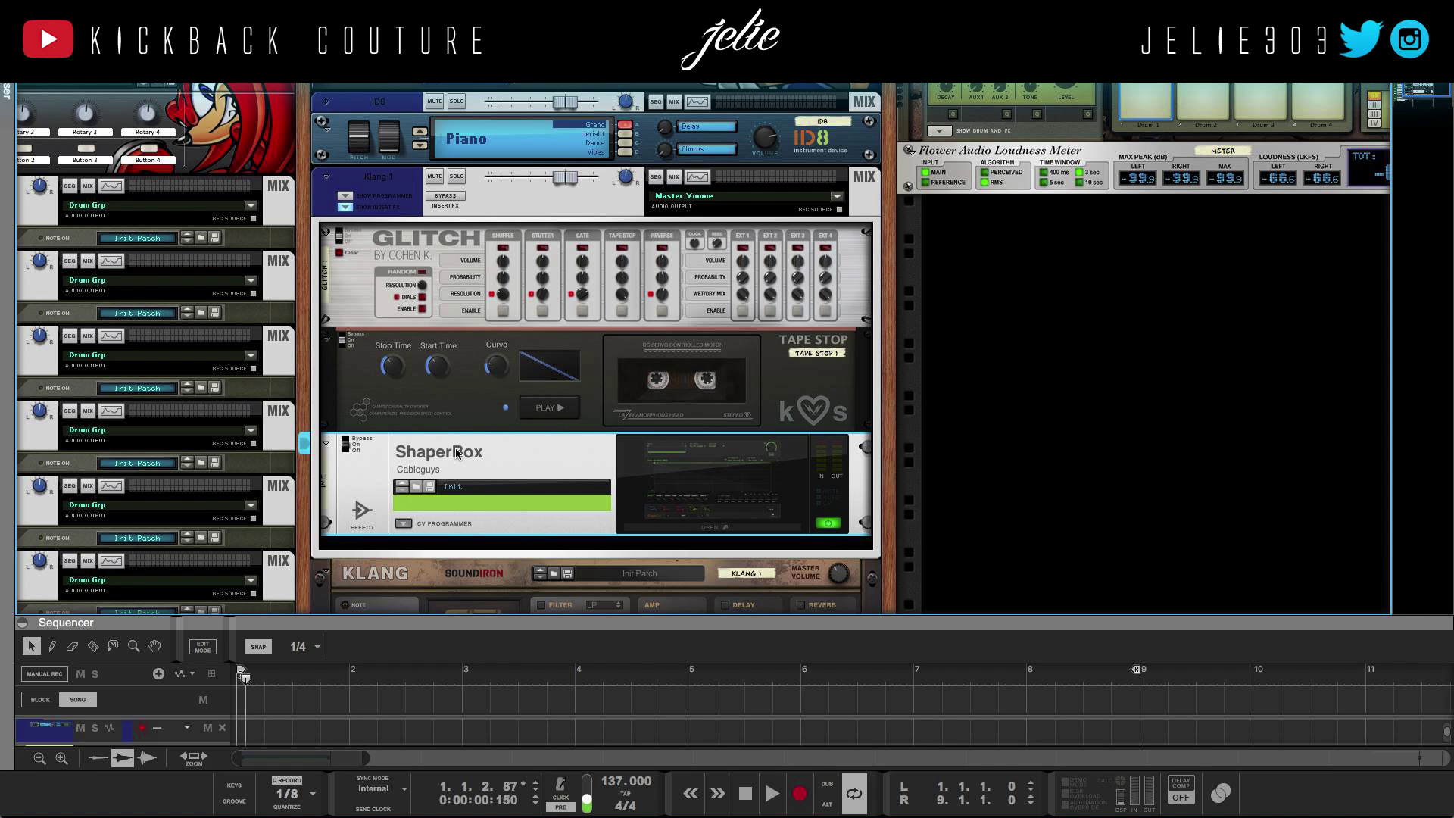
key(space)
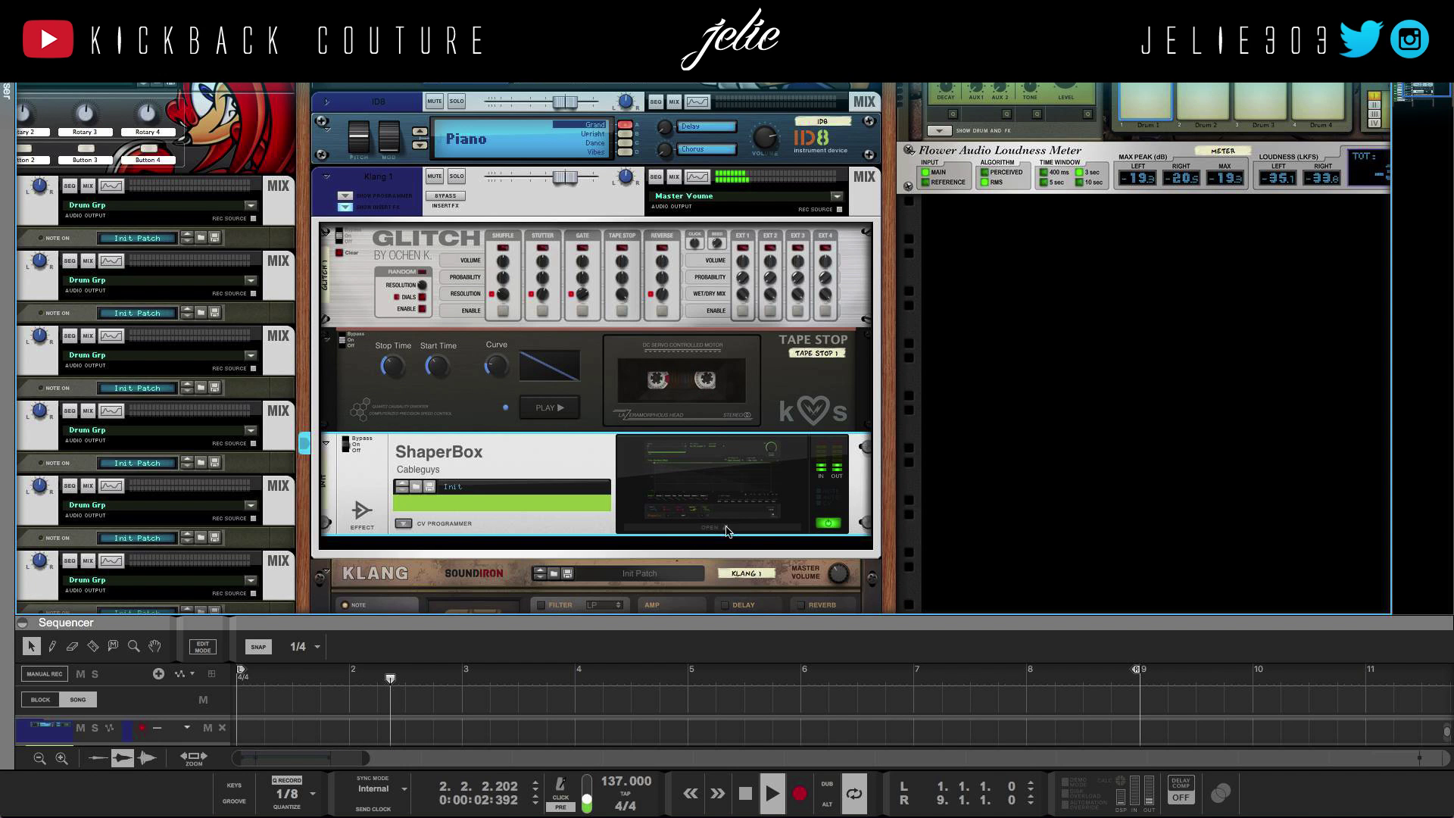
click(837, 525)
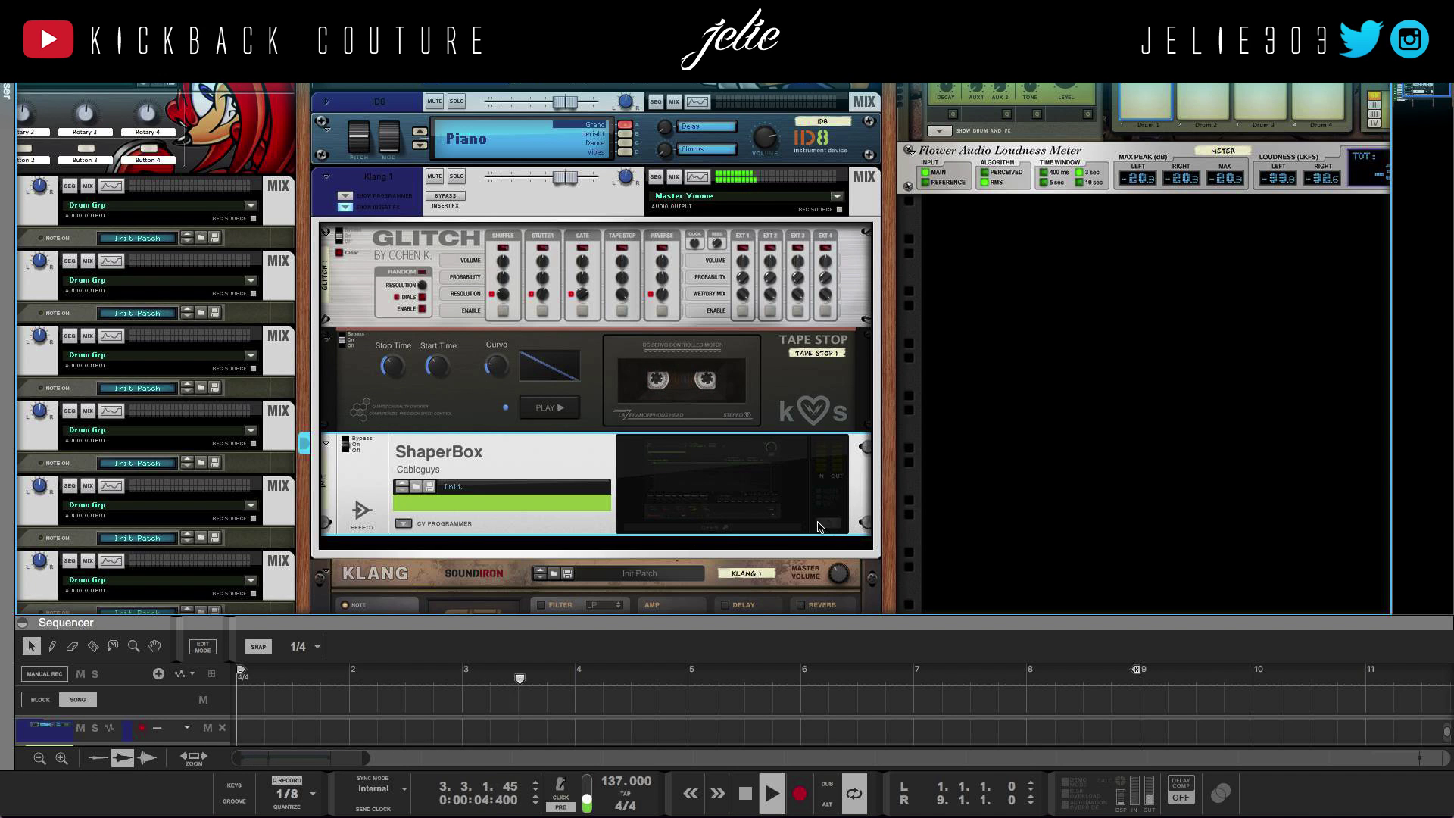